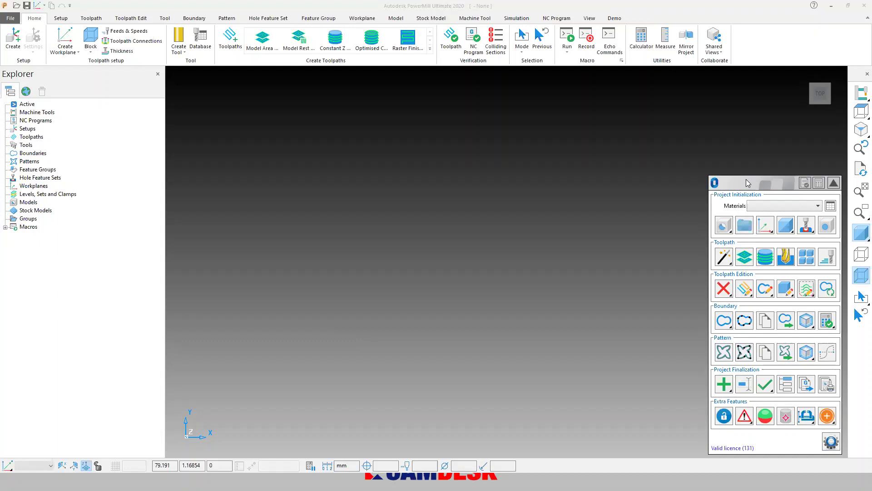
Reposition the floating OptiNC panel over the graphics area and try collapsing it to its title bar
left_click_drag(747, 183, 685, 167)
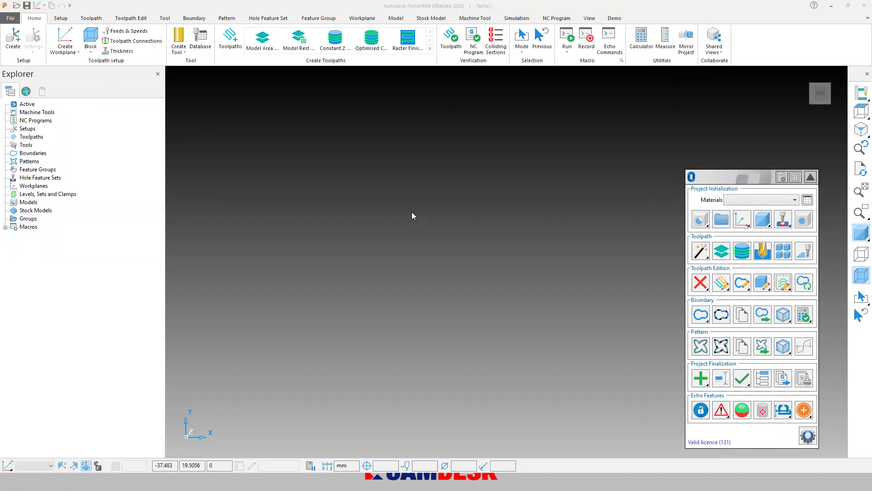
left_click_drag(717, 172, 679, 174)
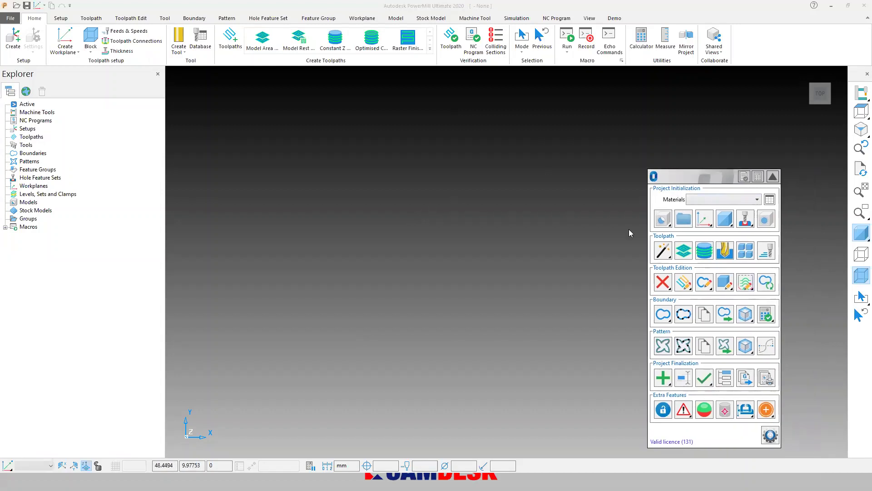
left_click(773, 176)
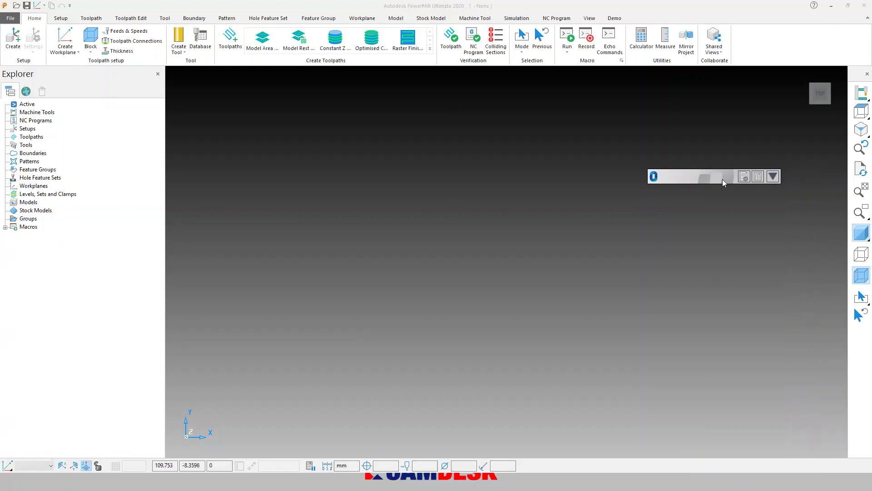
left_click_drag(722, 180, 744, 180)
Check the OptiNC 2020 plugin's status and details in the Plugin Manager, and close the manager
left_click(10, 18)
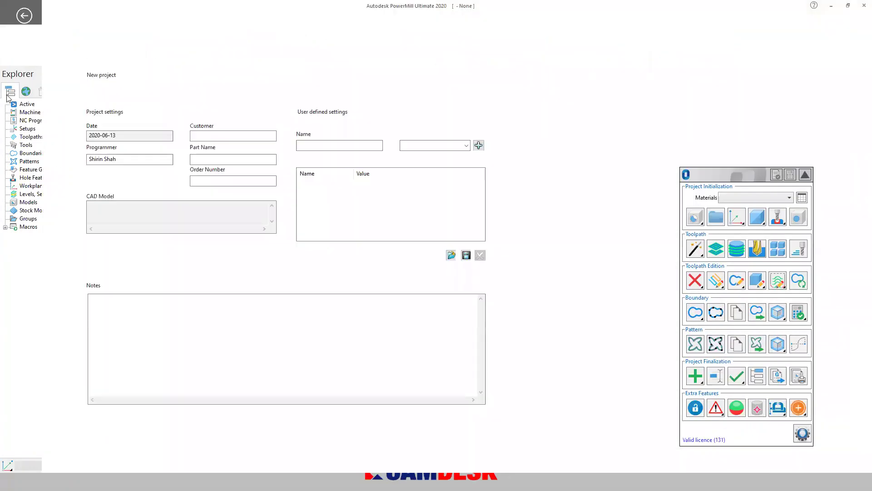
left_click(21, 193)
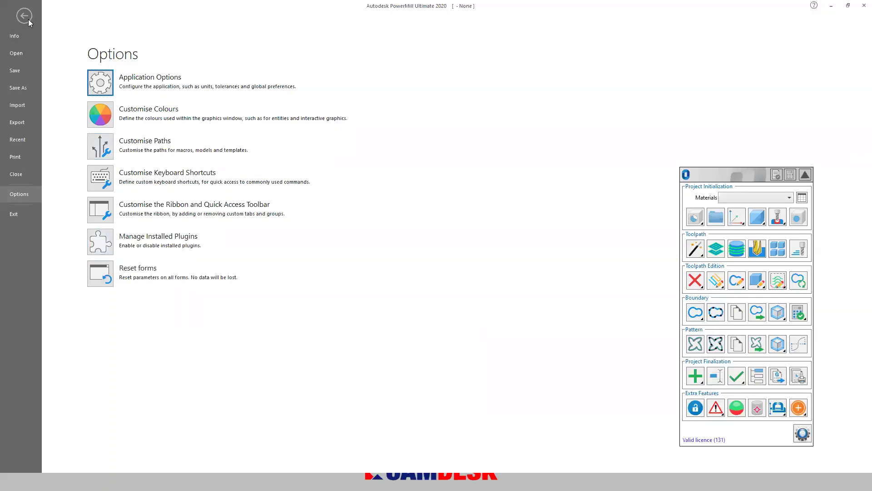
left_click(100, 243)
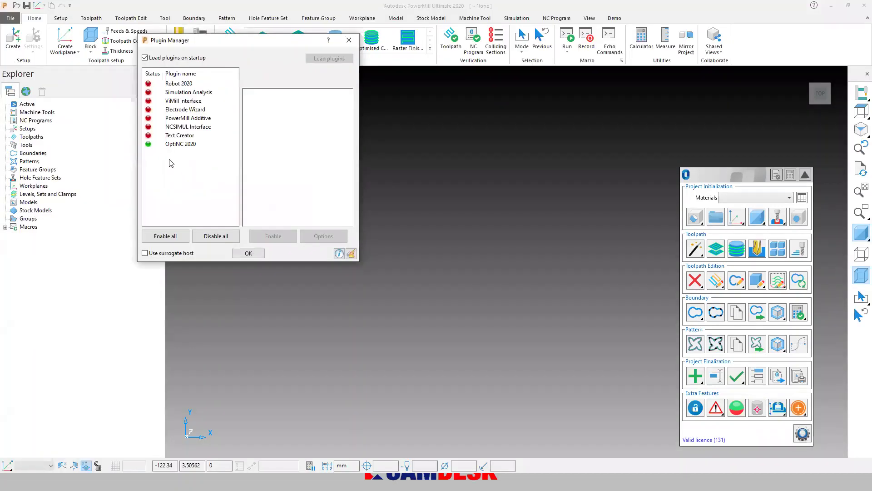
left_click(194, 145)
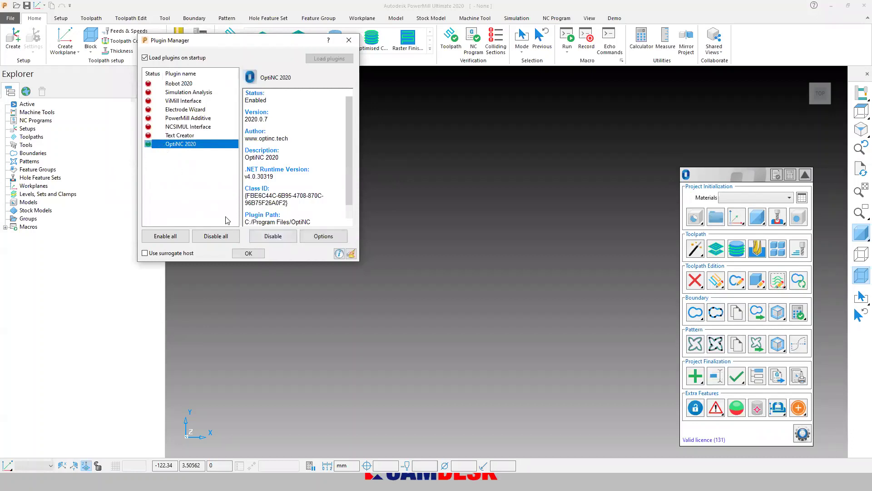
left_click(248, 254)
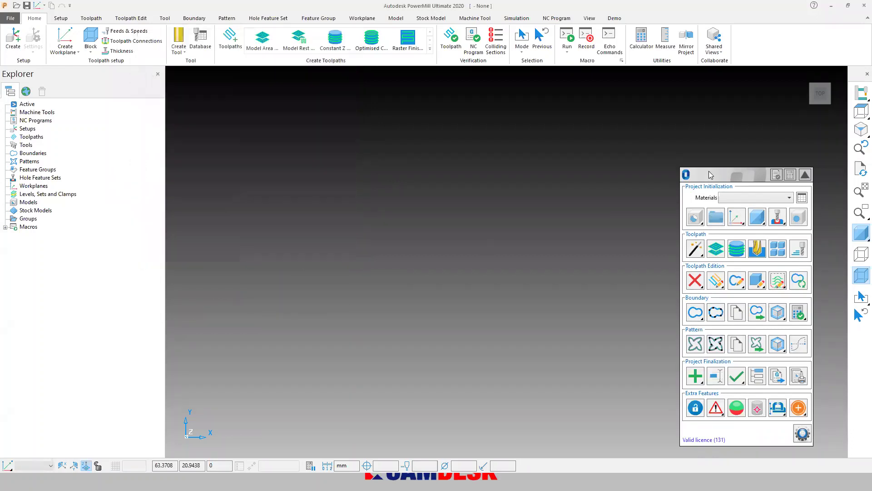
Set the OptiNC main panel to Vertical plugin window and save the plugin settings
left_click_drag(704, 180, 718, 180)
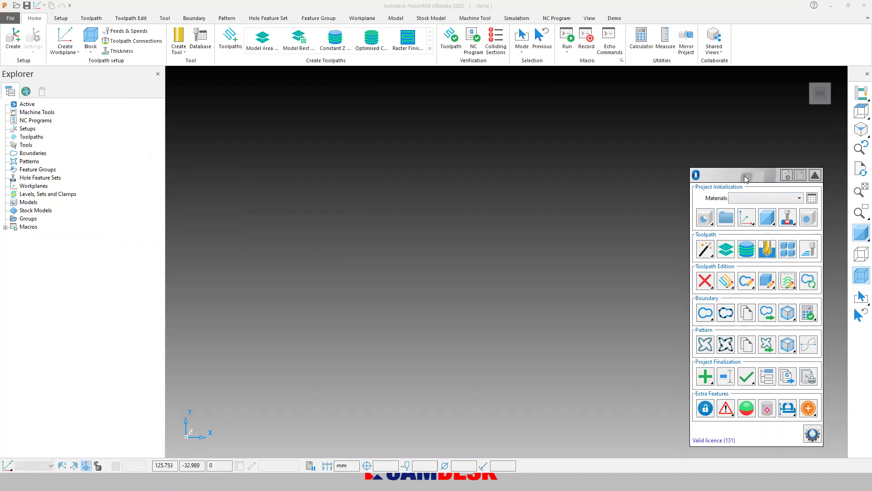
left_click_drag(744, 176, 706, 166)
left_click(814, 429)
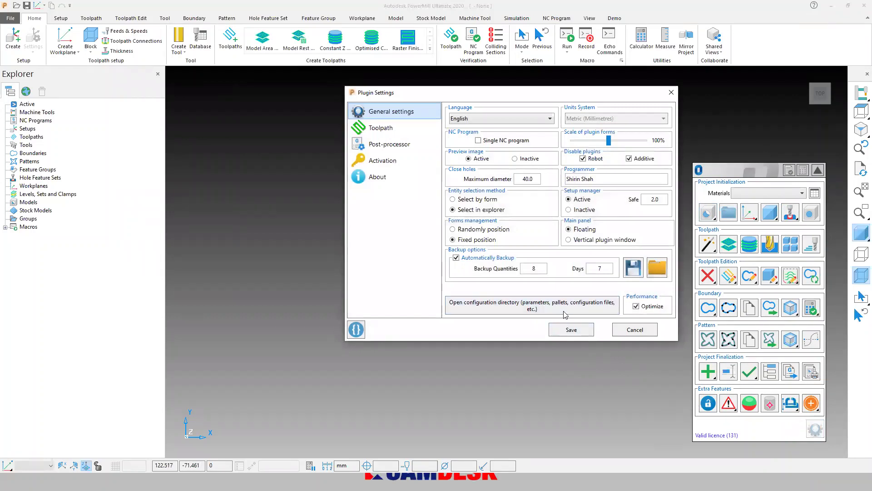
left_click(576, 240)
left_click(565, 327)
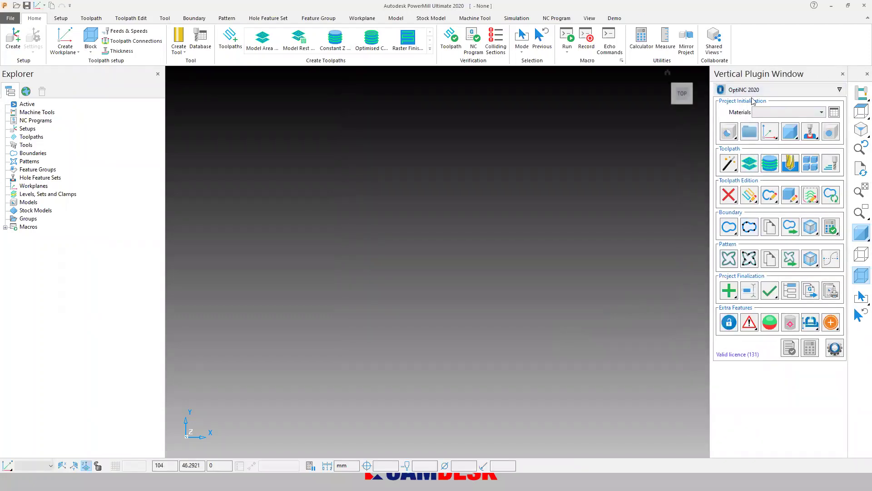
Set the OptiNC main panel back to Floating, save the settings, and close the empty Vertical Plugin Window
left_click(835, 347)
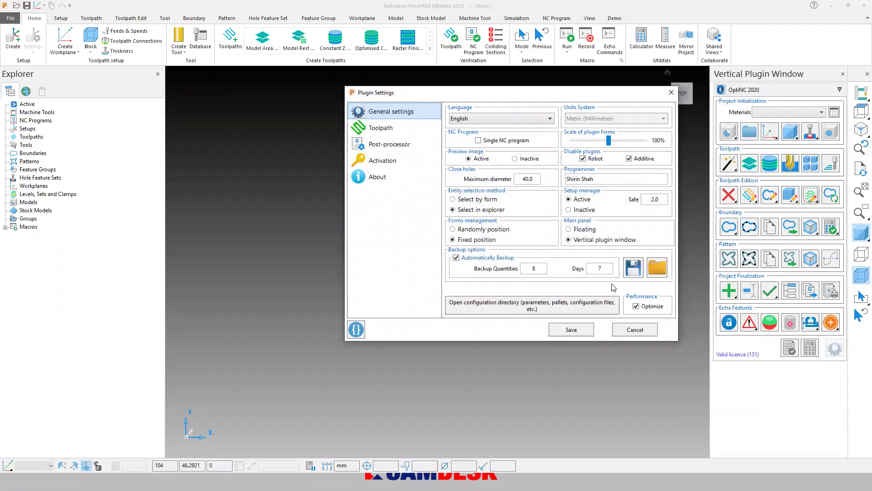
left_click(569, 230)
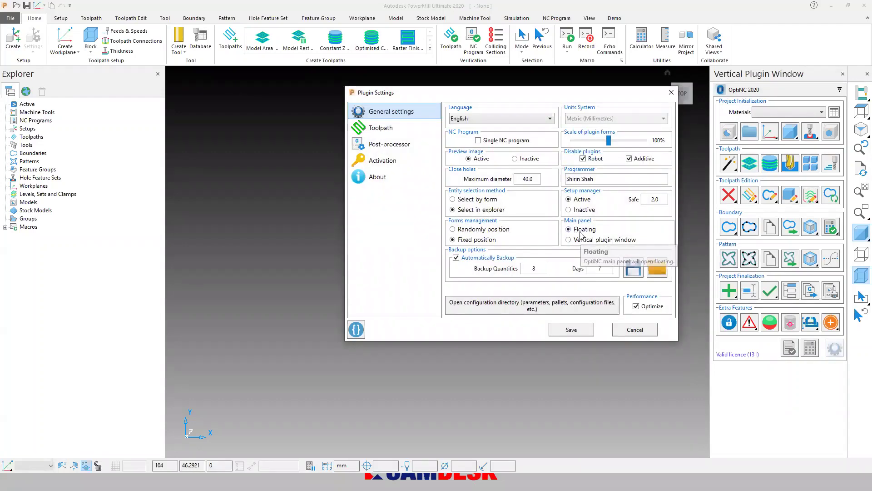
left_click(581, 332)
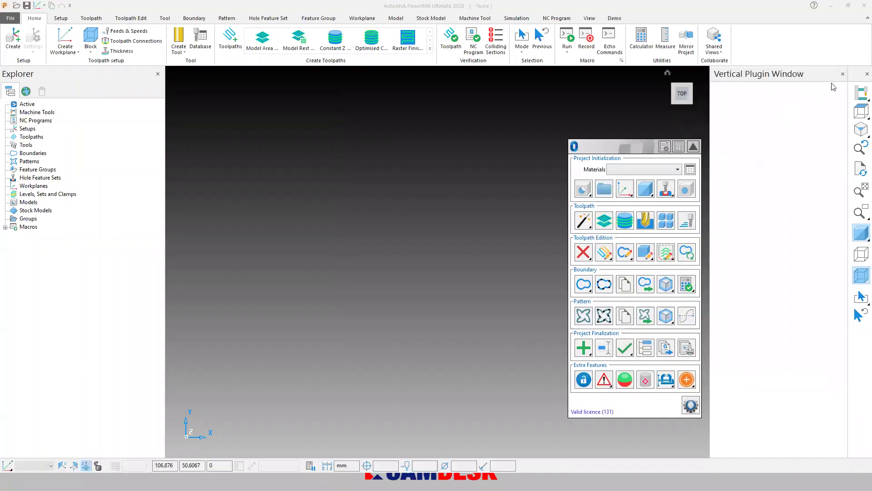
left_click(842, 75)
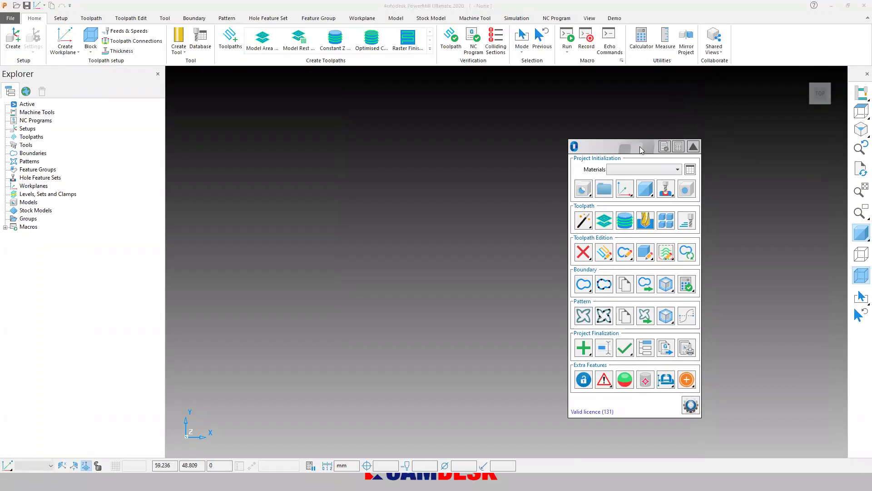
Move the floating OptiNC panel to the side of the graphics area, collapsing and expanding it on the way
left_click_drag(642, 150, 780, 190)
left_click(832, 185)
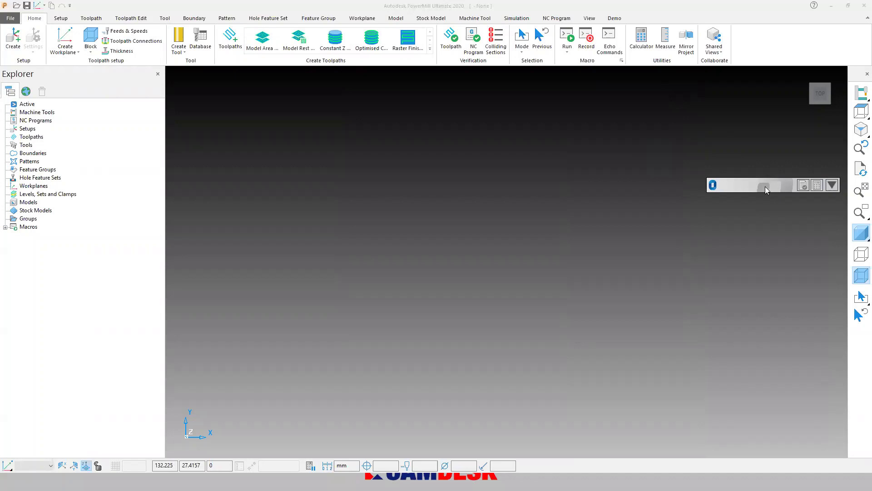
left_click_drag(766, 186, 745, 246)
left_click(812, 245)
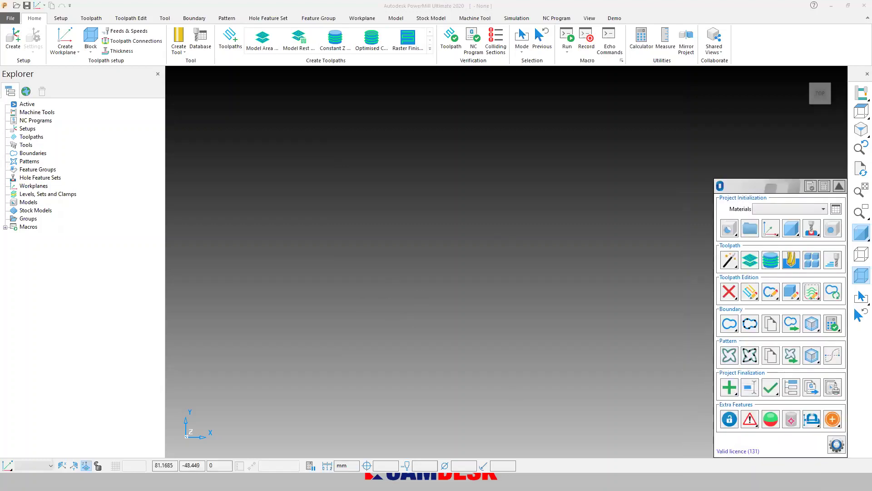
Review the version information and the licence activation details in the OptiNC plugin settings
left_click(837, 444)
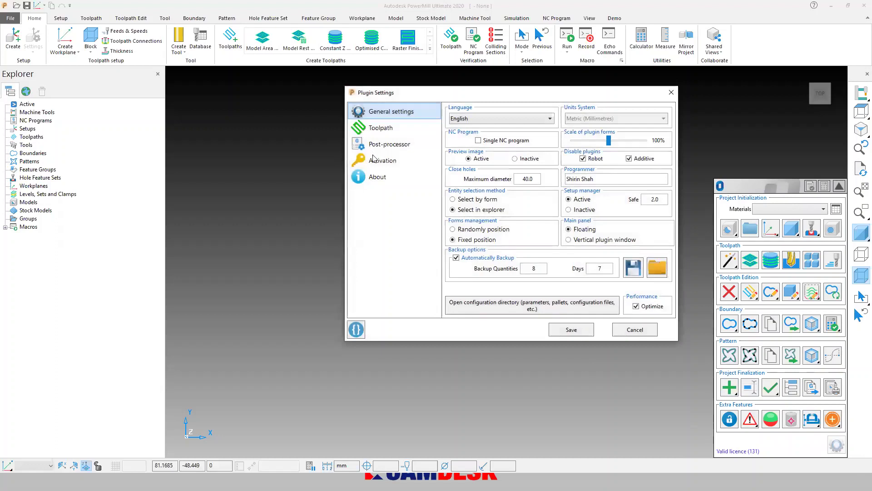
left_click(379, 177)
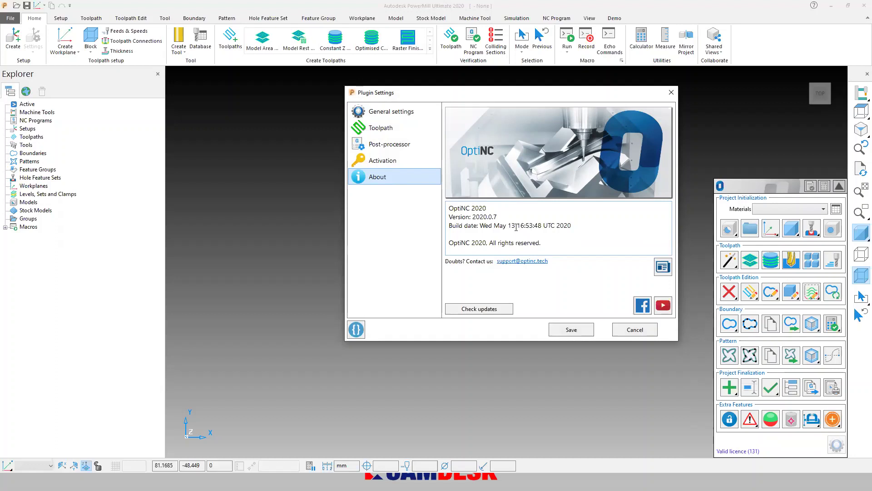
left_click(394, 161)
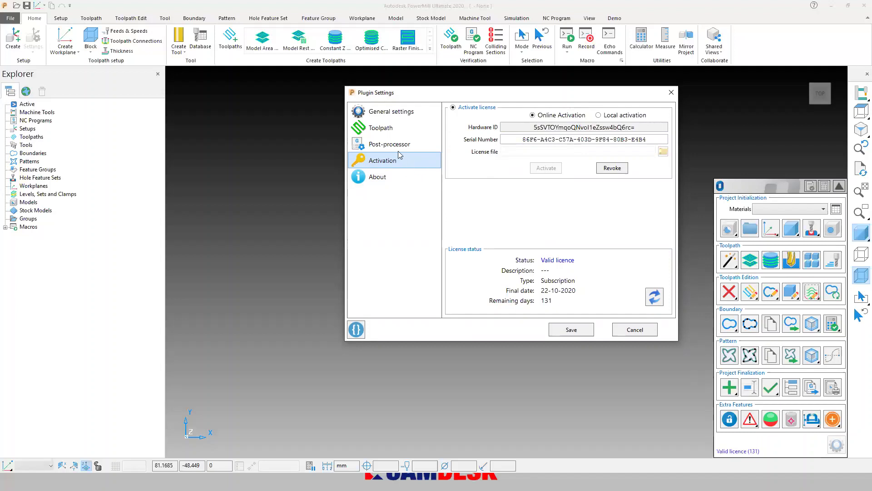
Return to the general plugin settings and toggle the Optimize performance option off and on again
left_click(387, 116)
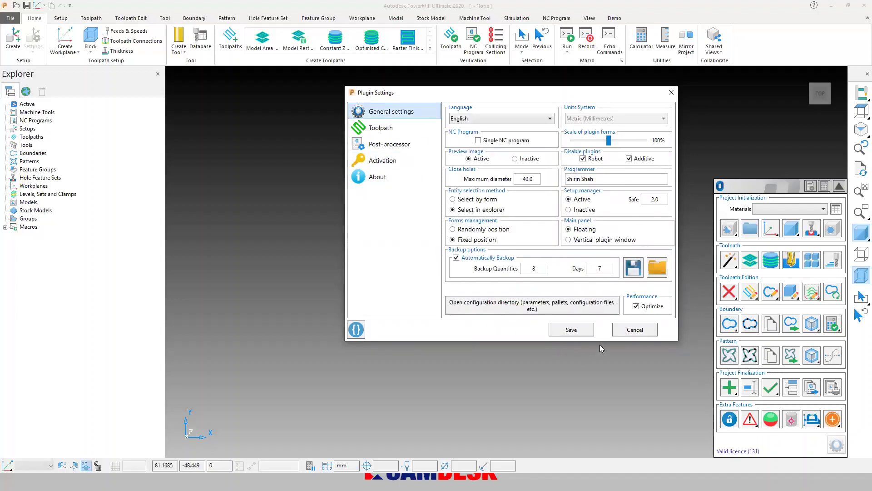
left_click(636, 307)
left_click(636, 307)
Open the plugin's configuration directory, look through its Backup, Inch and Metric folders, and close the file window
left_click(541, 307)
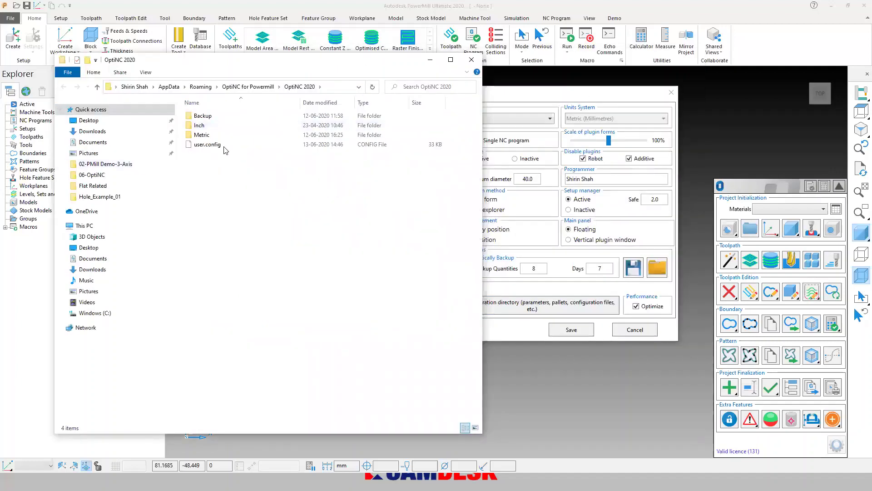
left_click(536, 328)
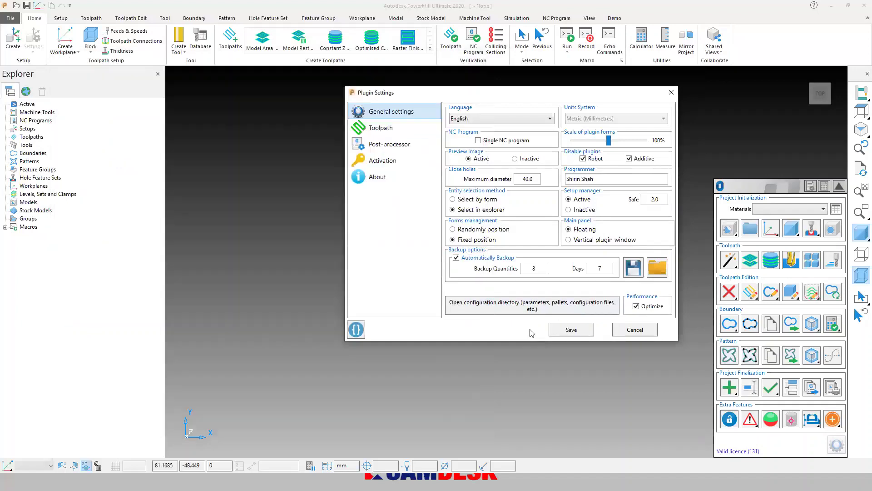
left_click(522, 308)
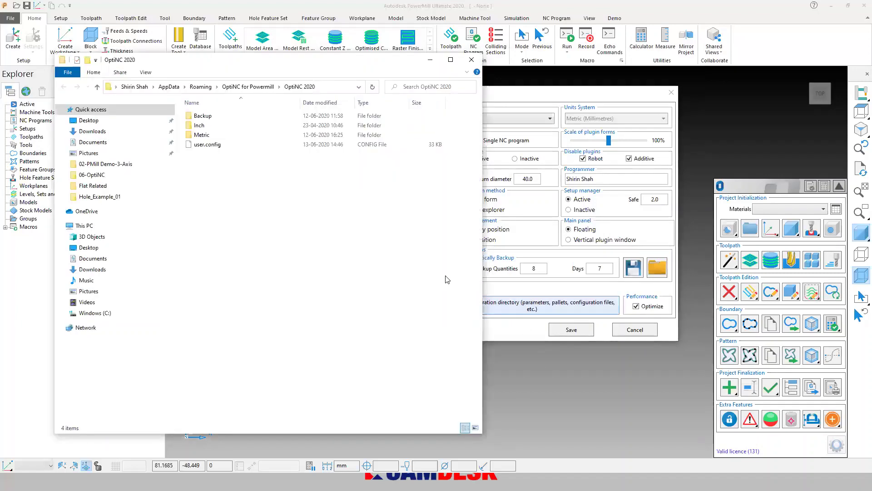
double_click(213, 116)
key("BackSpace")
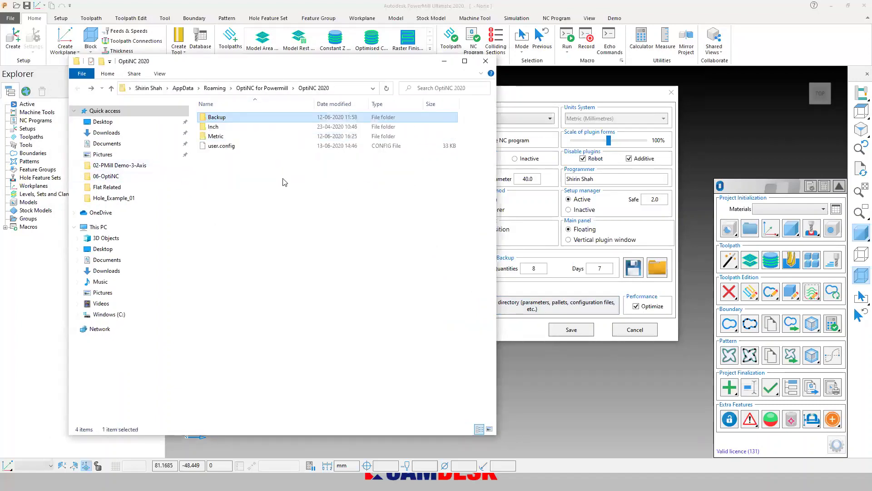
double_click(214, 127)
key("BackSpace")
double_click(216, 137)
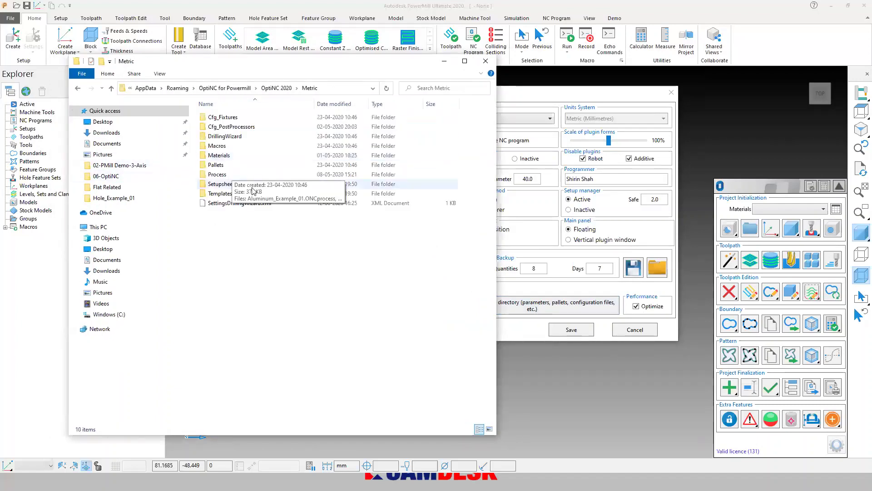
key("BackSpace")
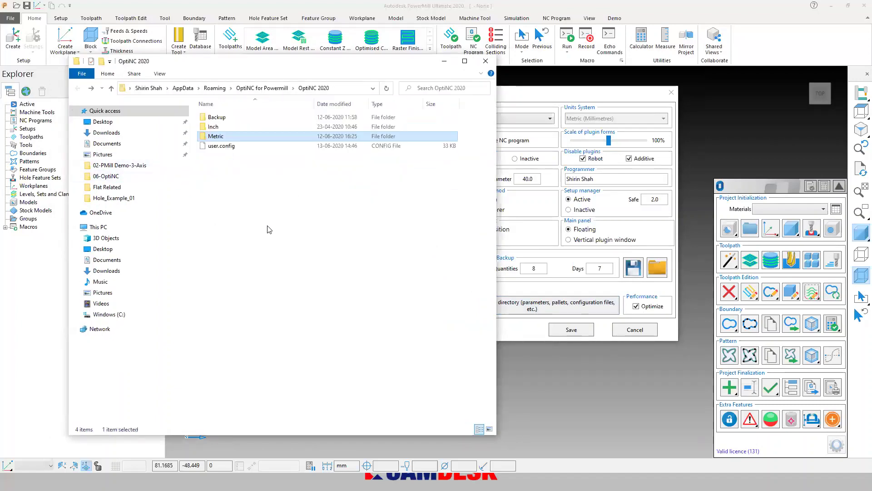
left_click(486, 62)
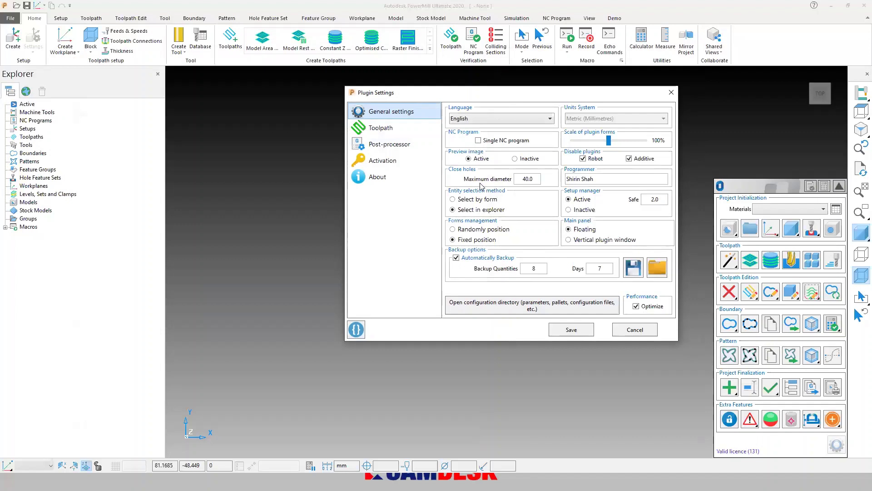
Review the maximum hole diameter and programmer fields, keep English as the language, and save the plugin settings
double_click(529, 180)
left_click_drag(604, 180, 548, 182)
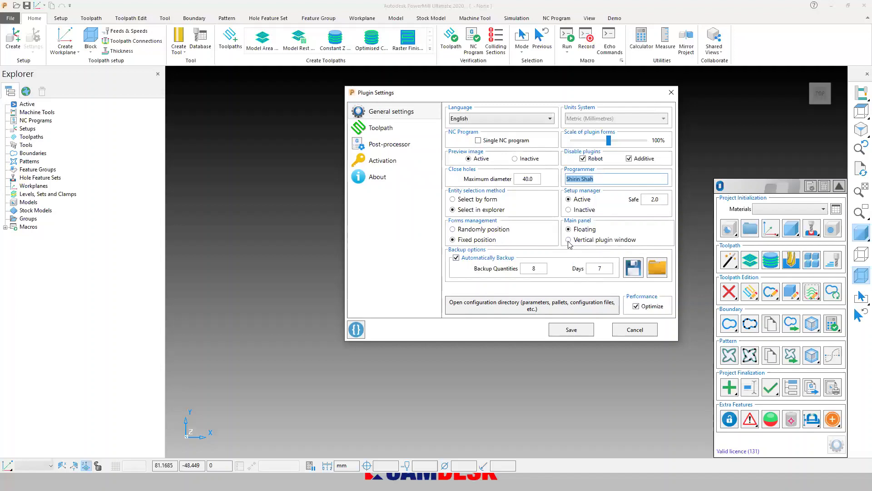
left_click(462, 118)
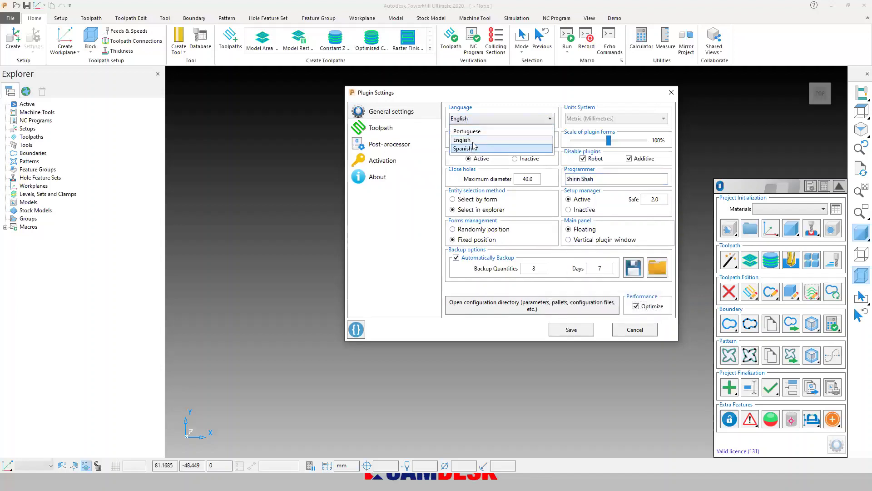
left_click(473, 140)
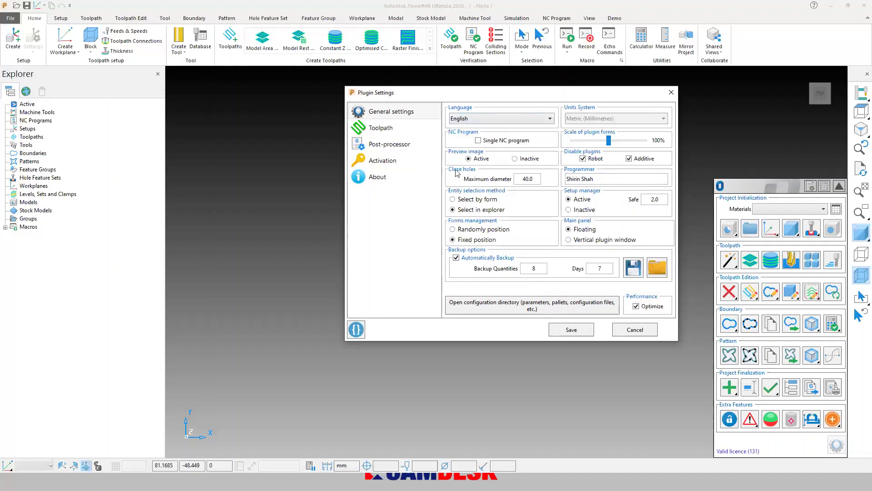
left_click(464, 119)
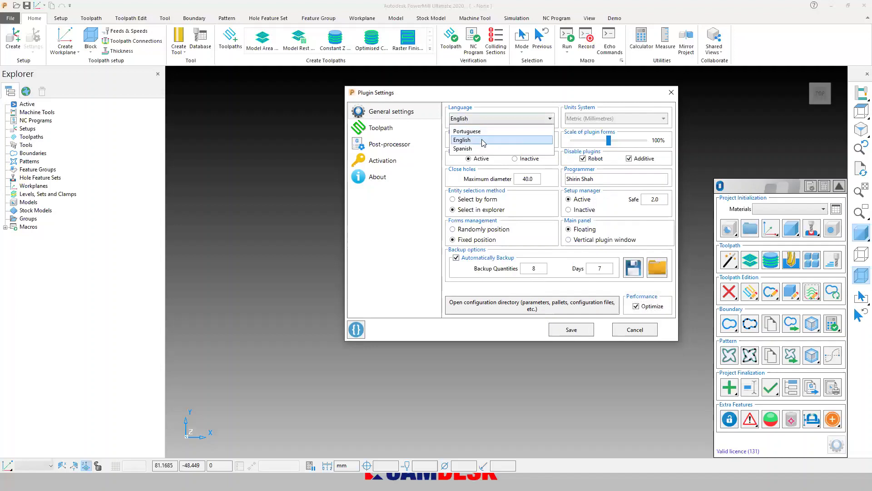
left_click(482, 141)
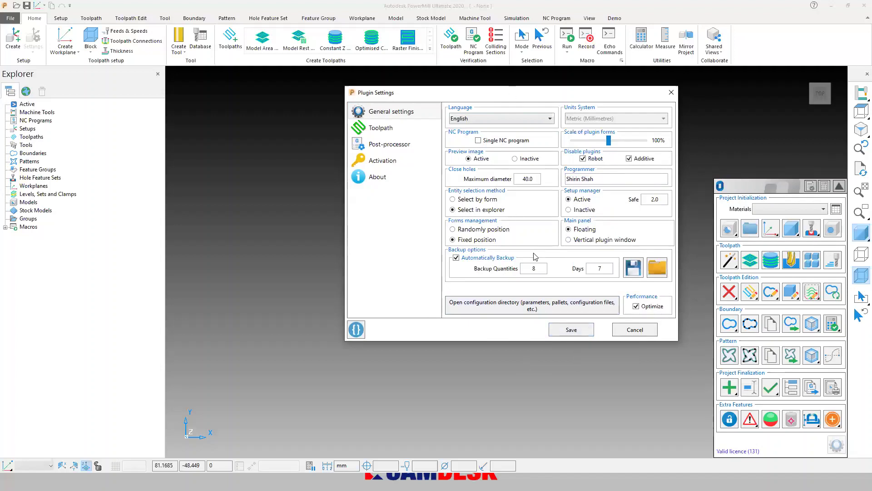
left_click(572, 330)
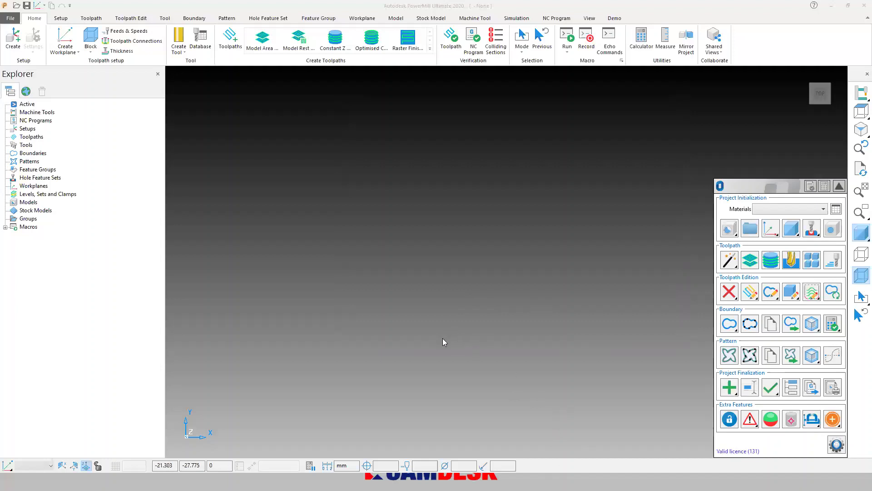
Switch to the second PowerMill session, reposition its floating OptiNC panel, and remain in that session
key("alt+Tab")
key("alt+Tab")
key("alt+Tab")
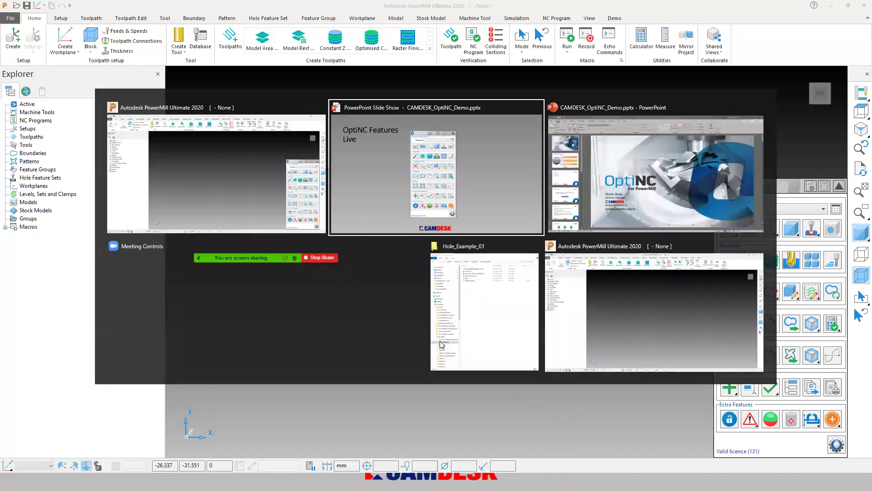
key("alt+Tab")
key("alt+Tab")
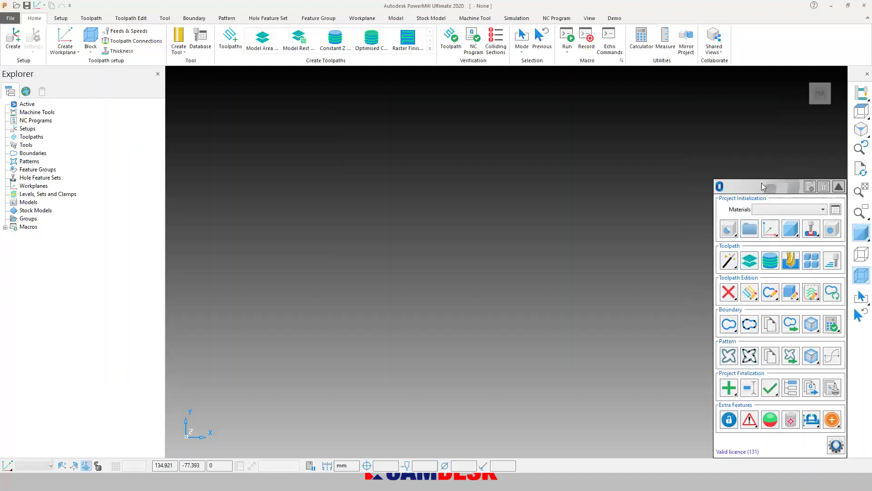
left_click_drag(761, 184, 742, 189)
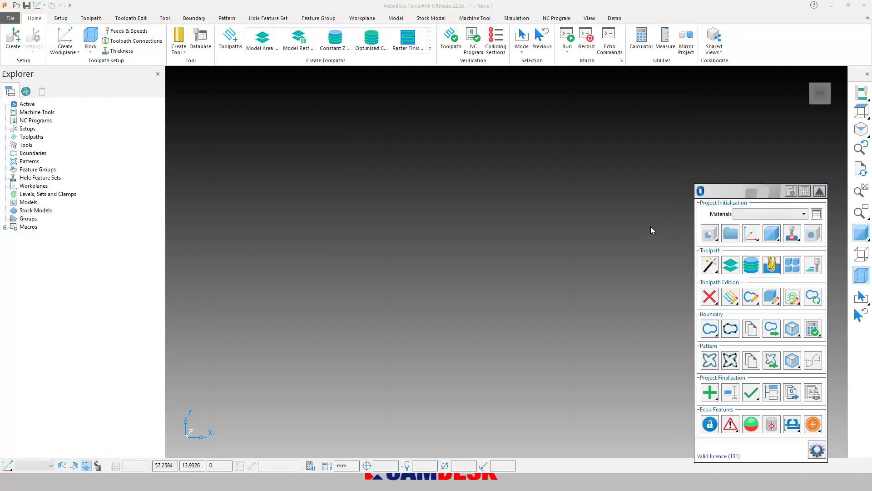
key("alt+Tab")
key("alt+Tab")
key("alt+Tab")
key("alt+Tab")
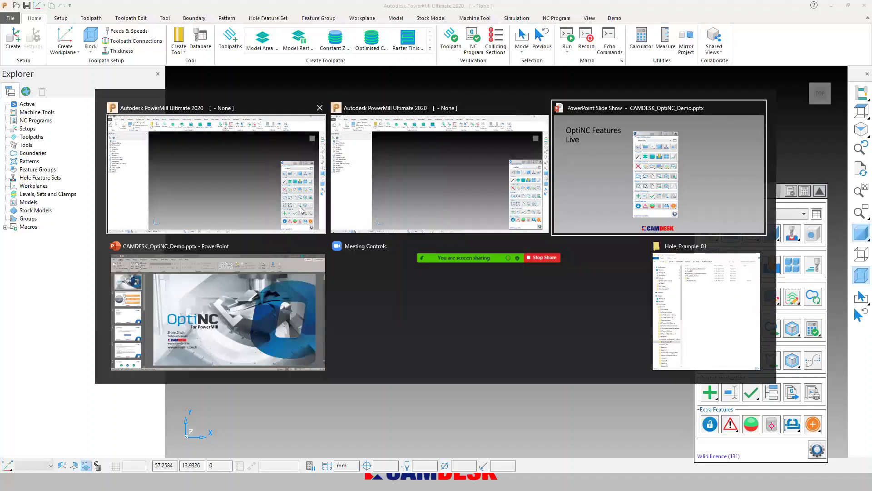
left_click(258, 168)
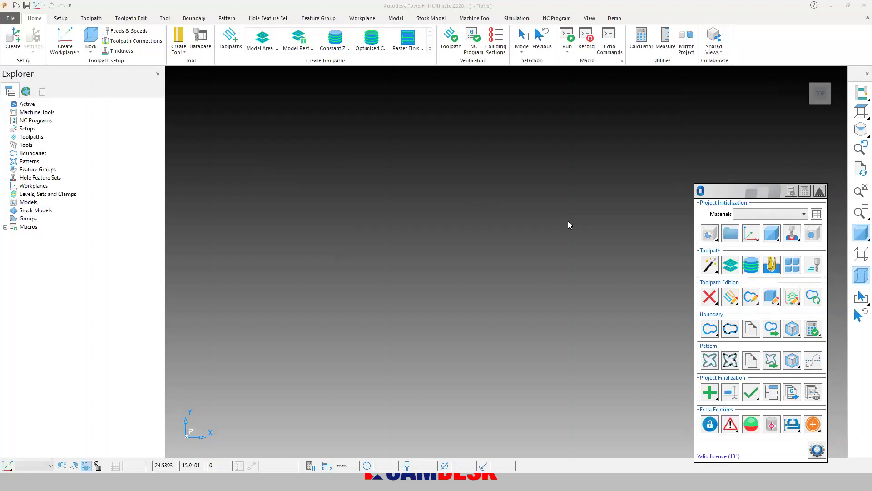
Review the Toolpath page of the OptiNC plugin settings, including the start and end point choices, and cancel without saving
left_click(816, 450)
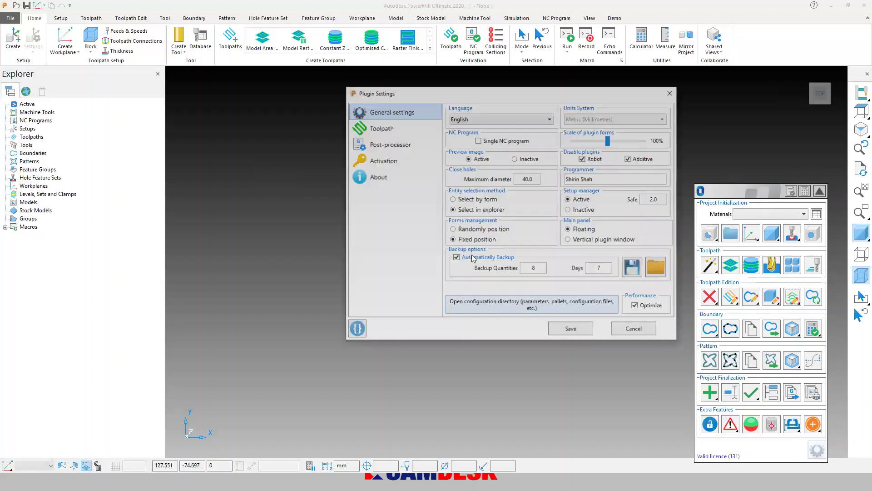
left_click(396, 130)
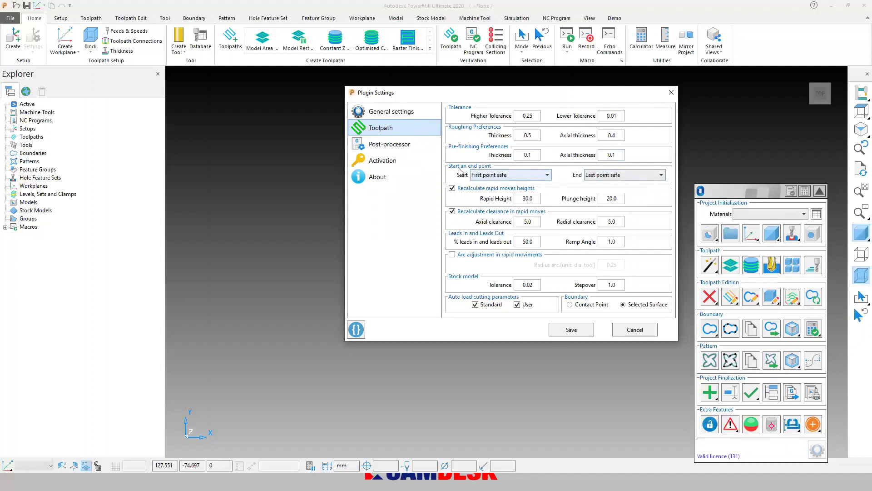
left_click(495, 177)
left_click(495, 178)
left_click(589, 176)
left_click(590, 176)
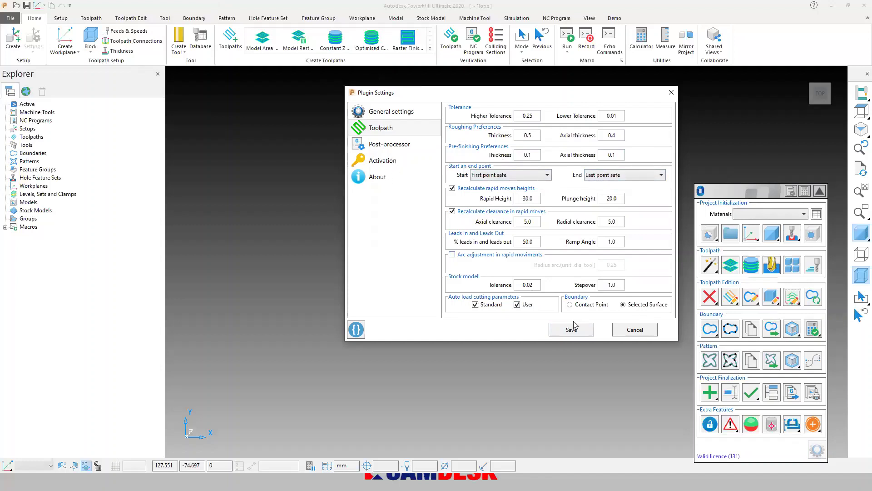
left_click(635, 330)
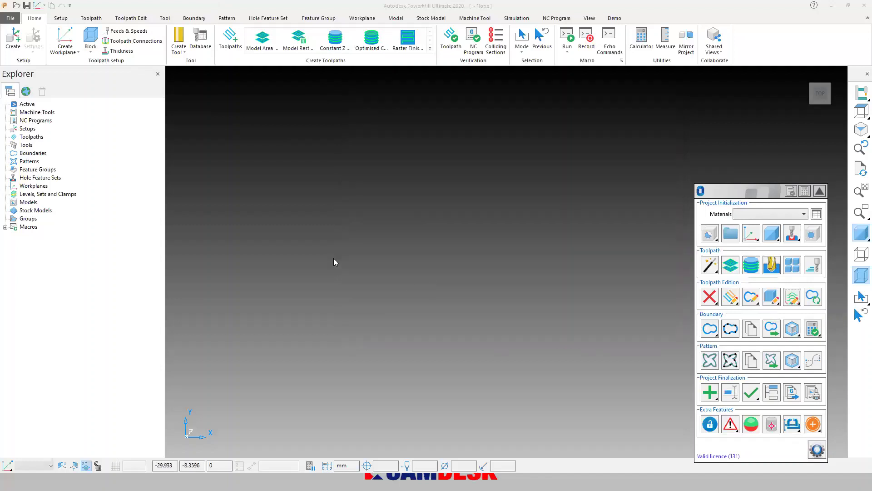
Load the Hole_Example demo project and look through its tool list
left_click(615, 19)
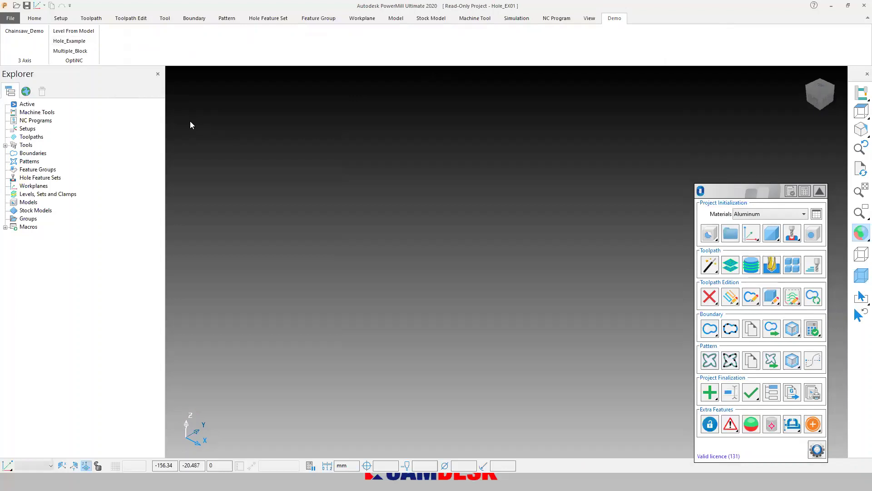
left_click(6, 145)
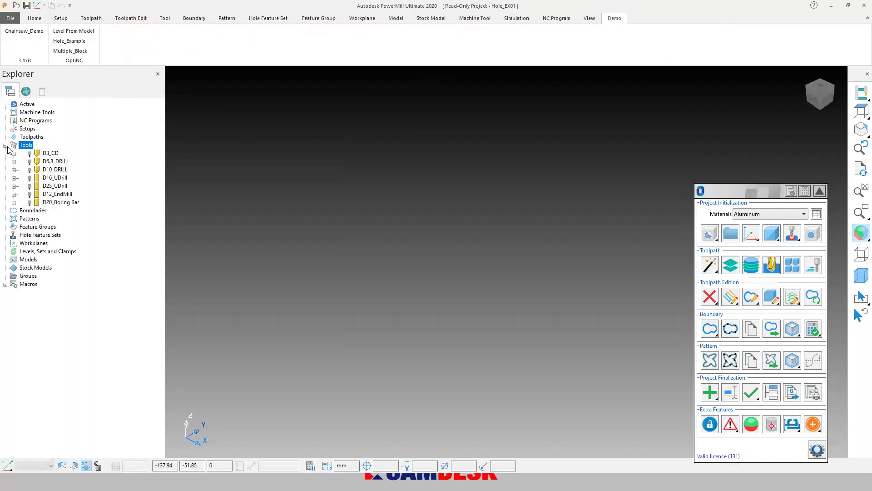
left_click(6, 146)
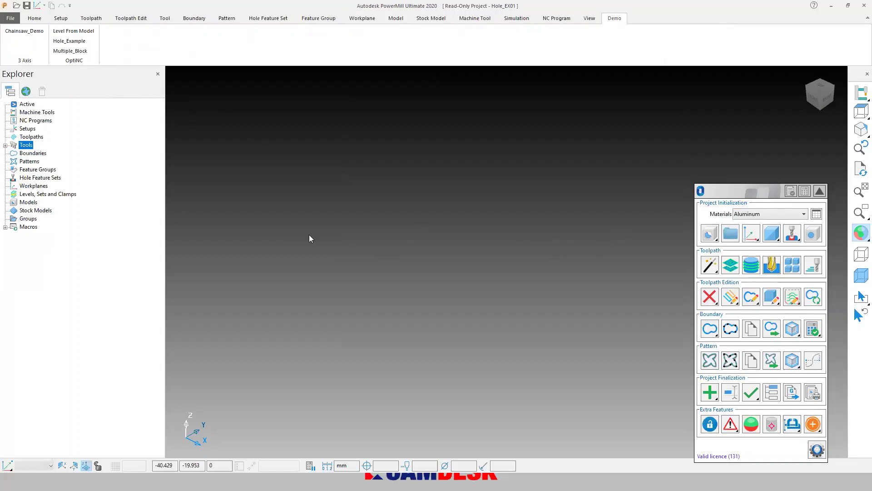
Start importing 3D models from the OptiNC panel and browse to Documents > 00-Work > 06-OptiNC > Hole_Example_01
left_click(712, 236)
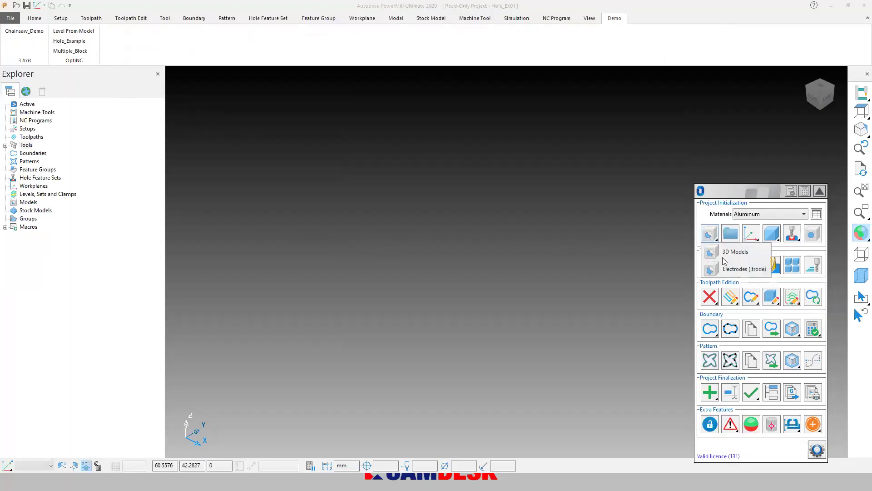
left_click(735, 252)
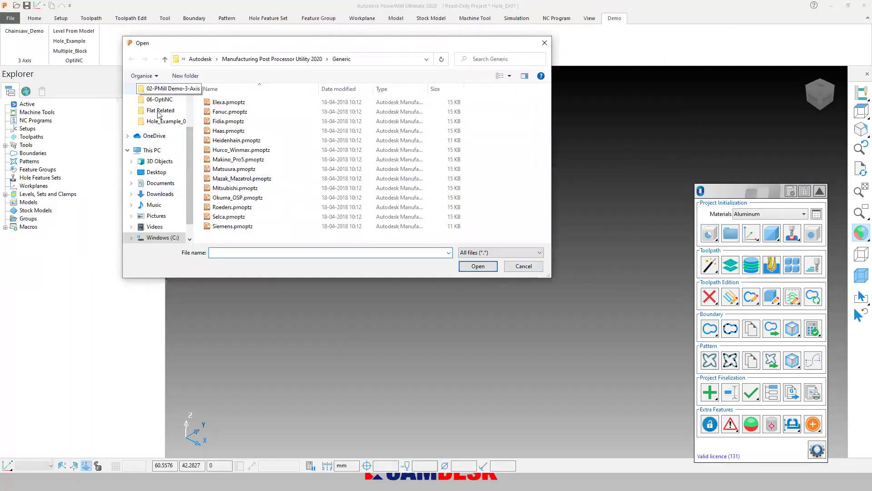
left_click(161, 184)
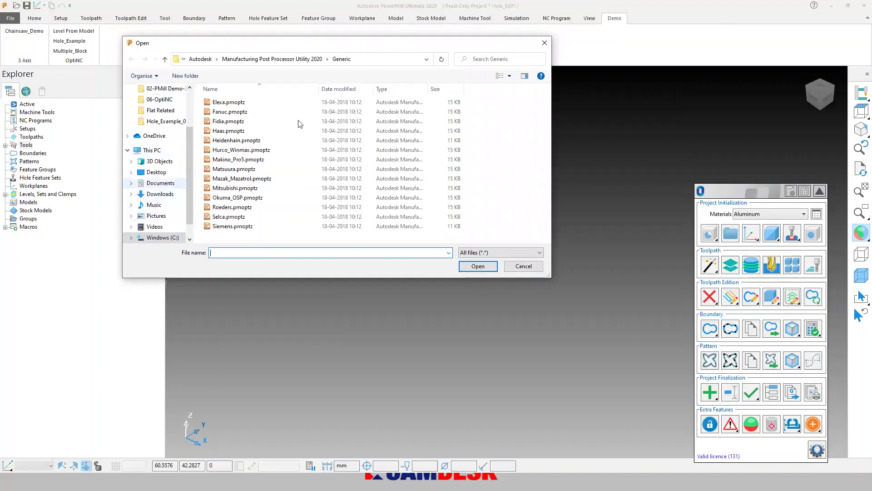
double_click(224, 103)
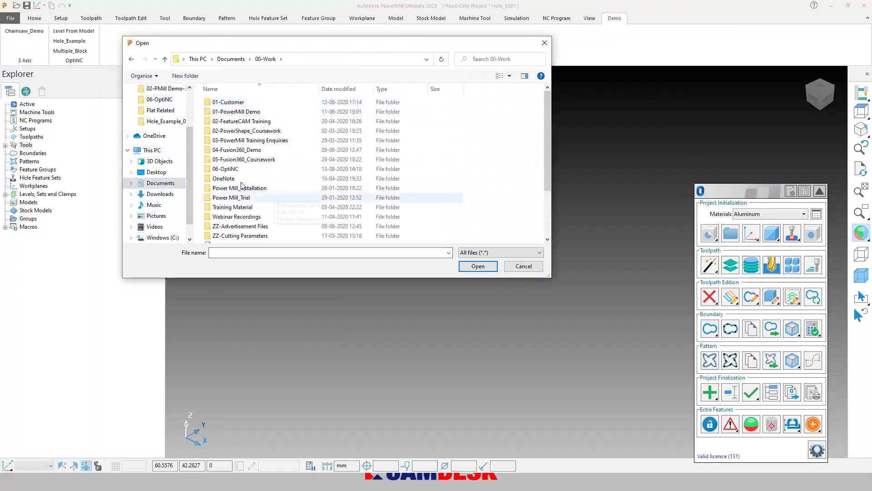
double_click(228, 159)
double_click(232, 112)
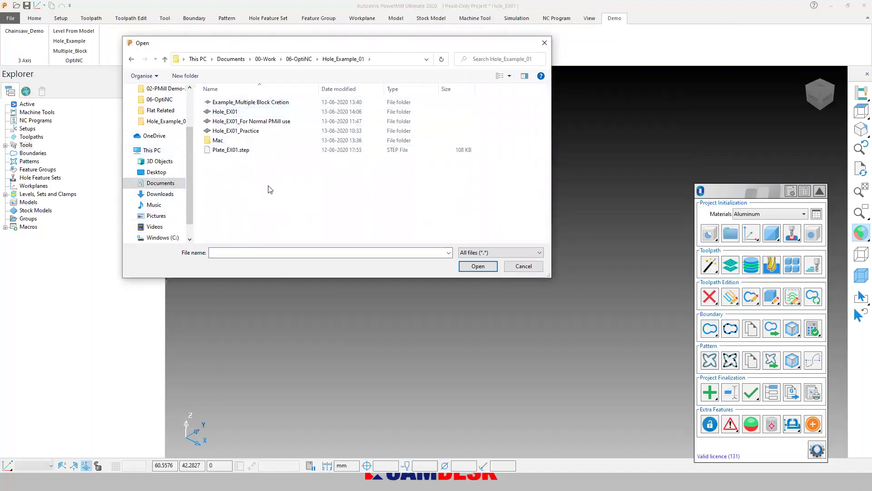
Import Plate_EX01.step through the OptiNC file browser and view the whole plate from an angle
left_click_drag(332, 166, 219, 92)
left_click_drag(293, 184, 205, 96)
left_click_drag(270, 169, 196, 85)
left_click(221, 150)
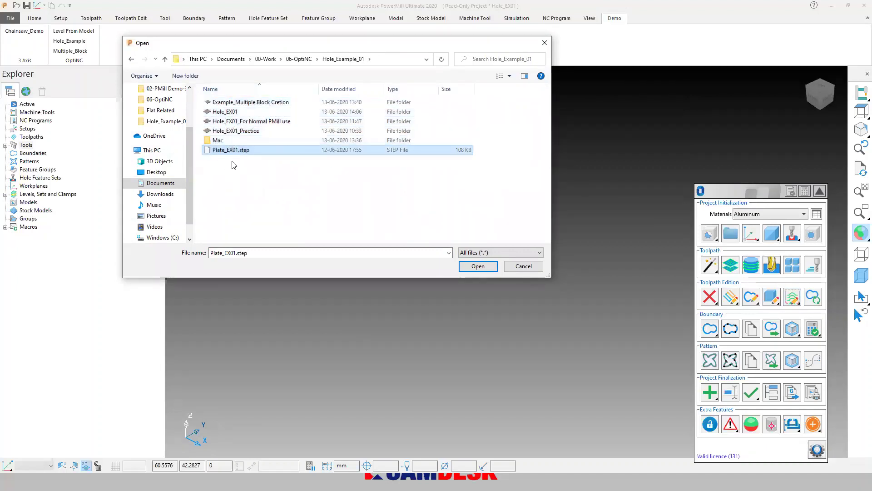
left_click(478, 267)
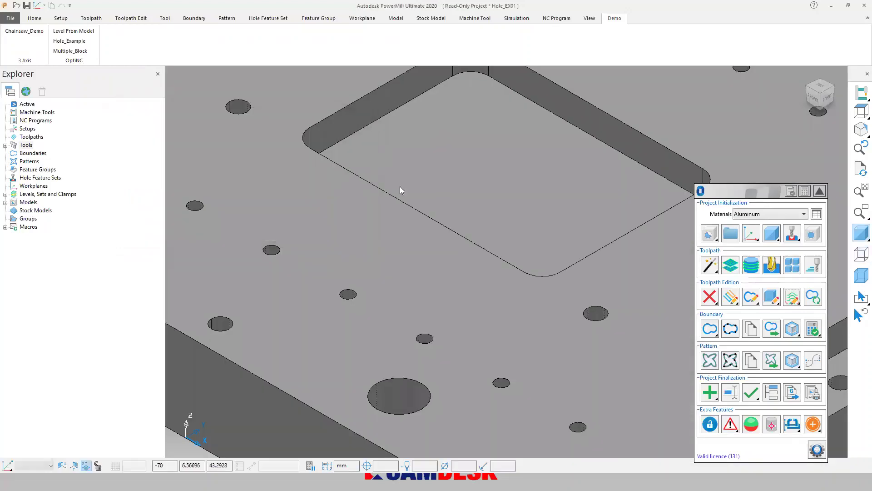
scroll(400, 186, "down", 3)
middle_click_drag(400, 187, 334, 209)
scroll(333, 209, "down", 2)
middle_click_drag(477, 259, 397, 393)
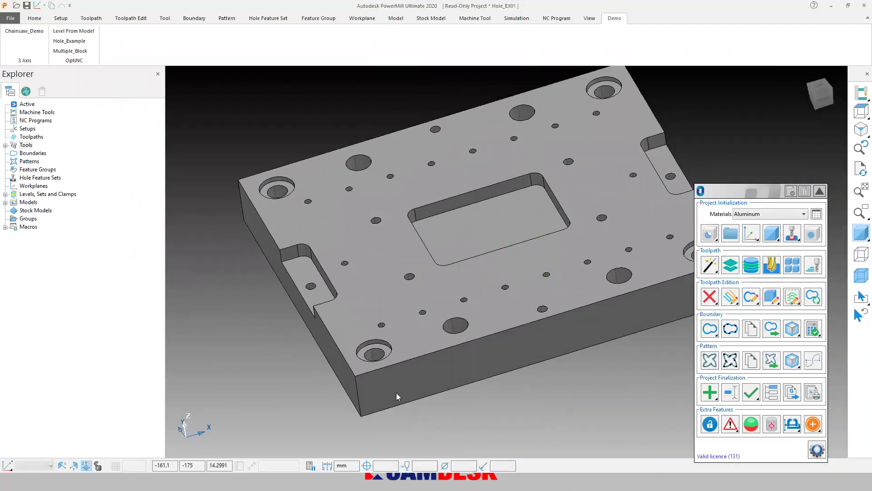
Switch to the empty PowerMill session, start the standard model import, and list all file types in the Hole_Example_01 folder
key("alt+Tab")
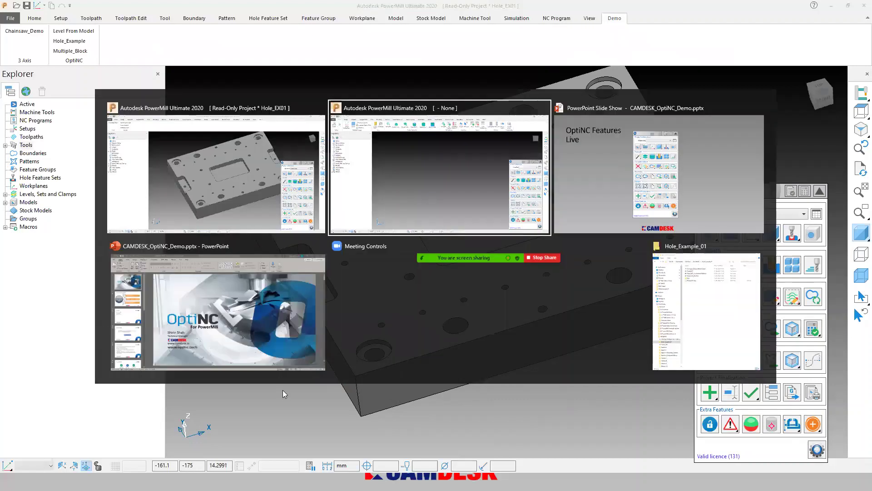
right_click(29, 210)
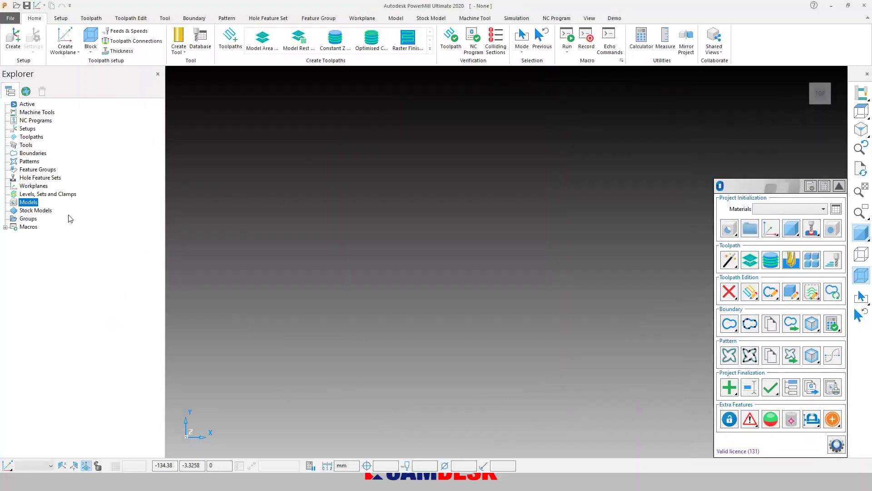
right_click(28, 203)
left_click(66, 257)
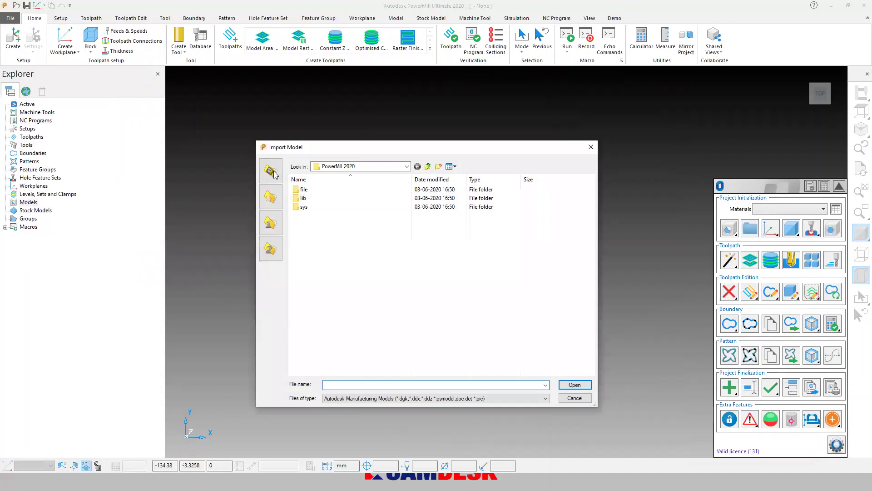
left_click(429, 166)
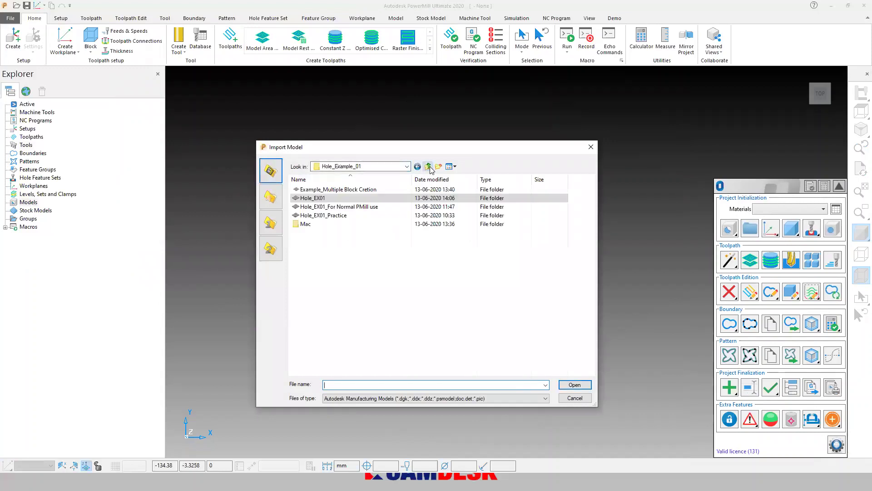
left_click(381, 398)
left_click(342, 390)
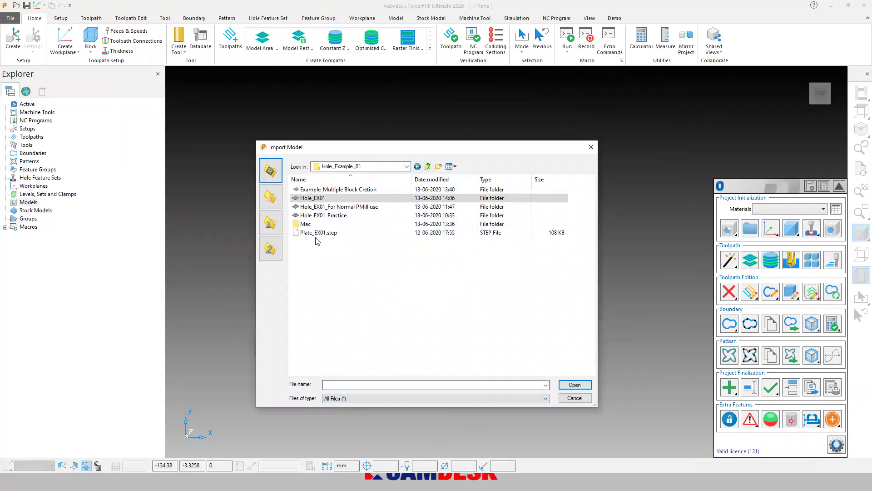
Import Plate_EX01.step with the standard import, close the translation report, and show the plate in an isometric view
left_click(319, 233)
left_click(327, 206)
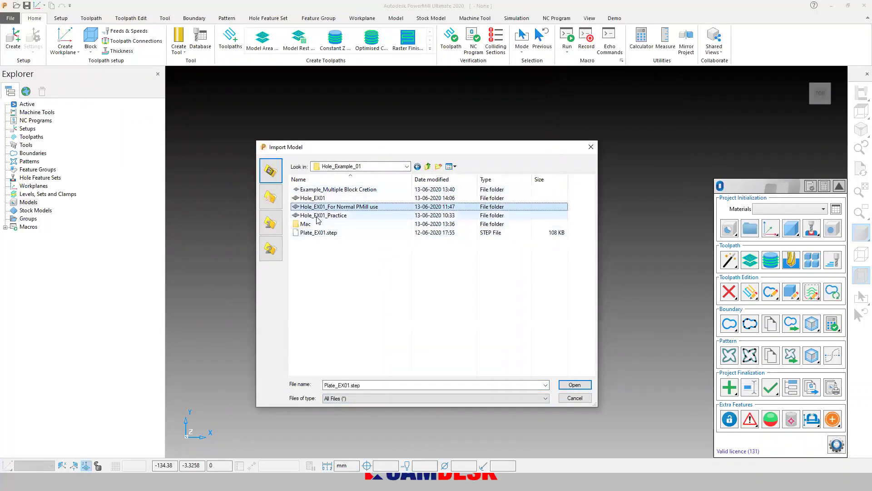
left_click(310, 235)
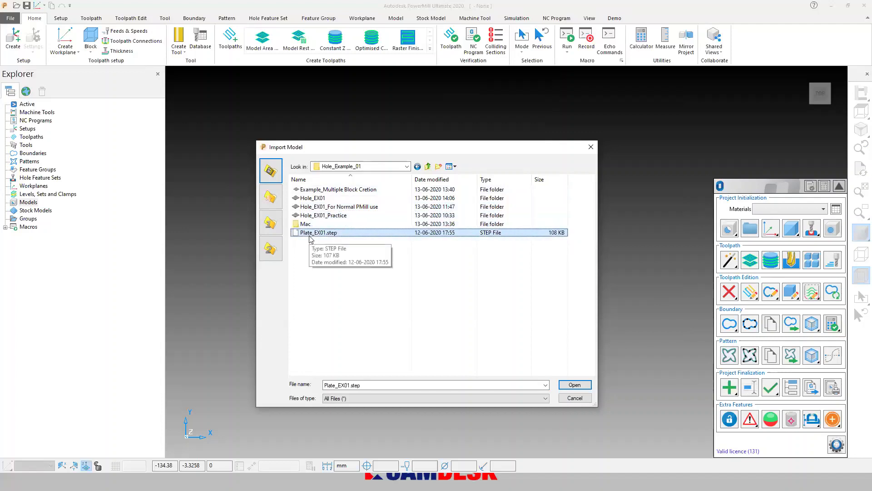
left_click(568, 385)
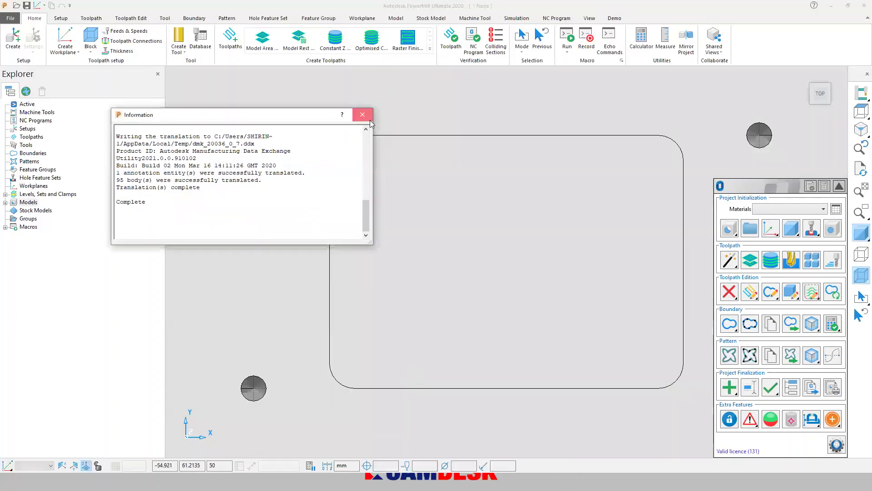
left_click(365, 116)
middle_click_drag(357, 227, 316, 168)
scroll(316, 167, "down", 3)
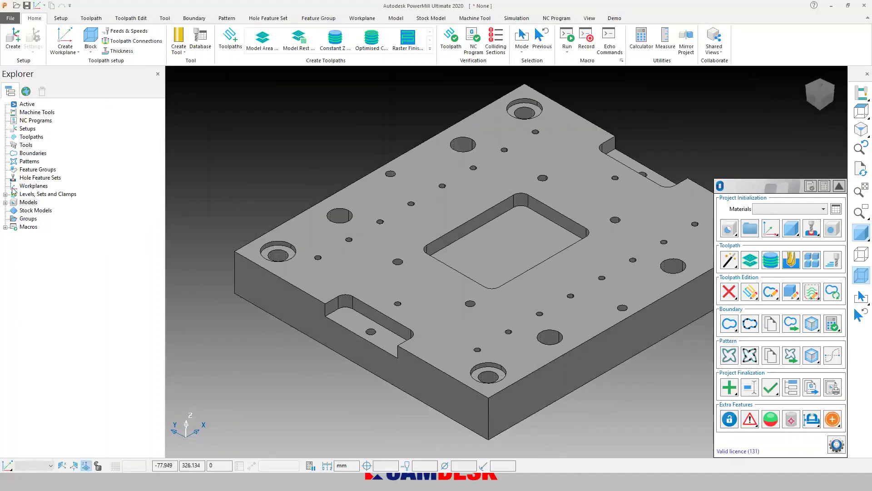
Expand the Models and Levels, Sets and Clamps branches and compare the imported plate's entries with the other session
left_click(5, 202)
left_click(6, 194)
left_click(53, 193)
left_click(35, 161)
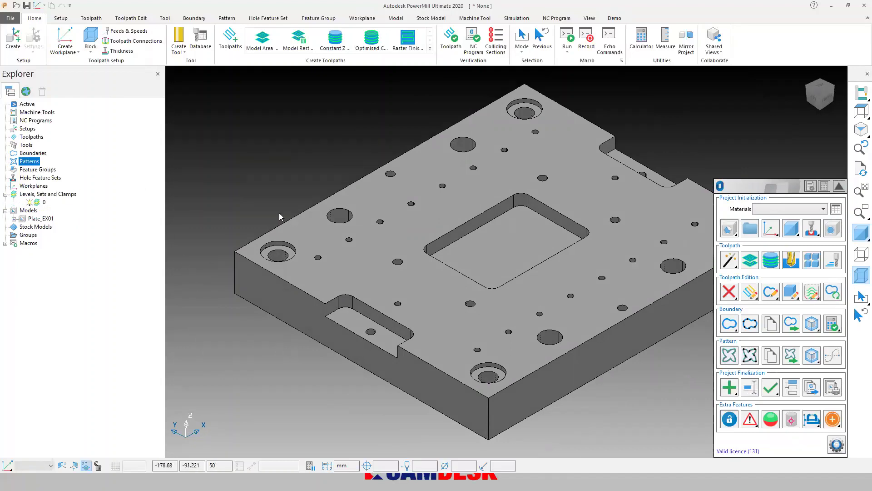
key("alt+Tab")
key("alt+Tab")
key("alt+Tab")
key("alt+Tab")
key("alt+Tab")
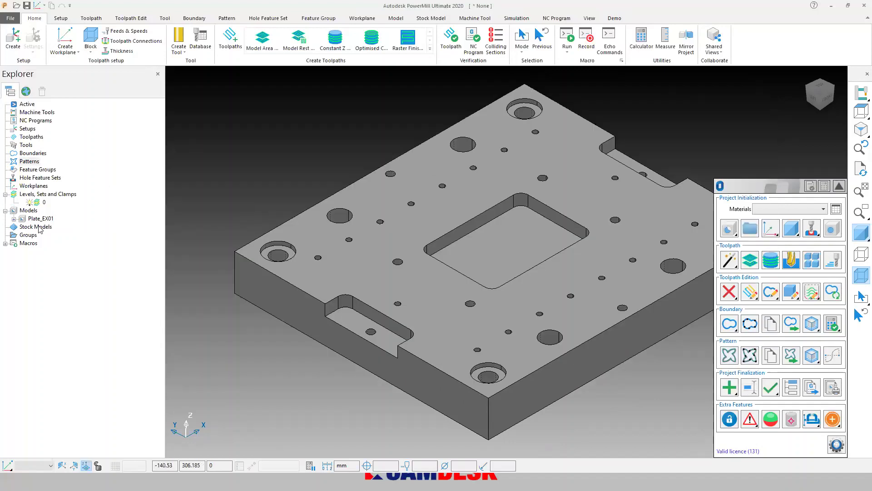
Run the Level From Model demo macro to name the level Plate_EX01 after the model, and inspect the result
left_click(39, 228)
left_click(614, 18)
left_click(73, 31)
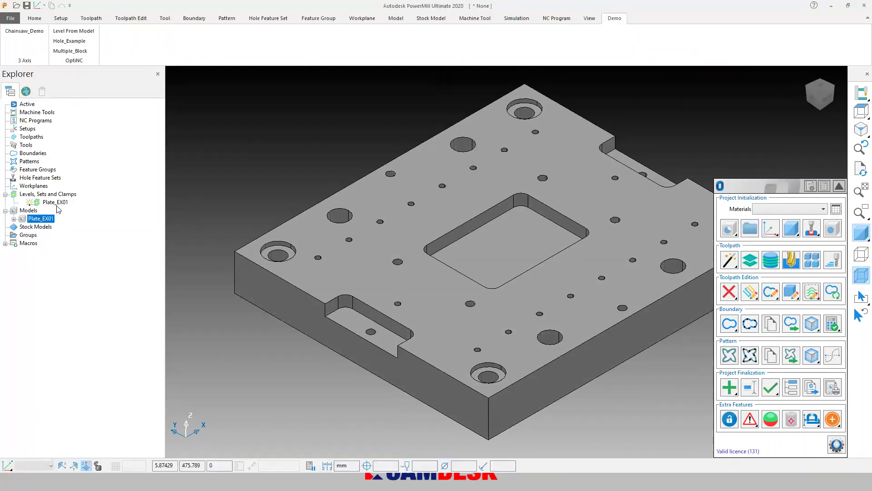
left_click(56, 203)
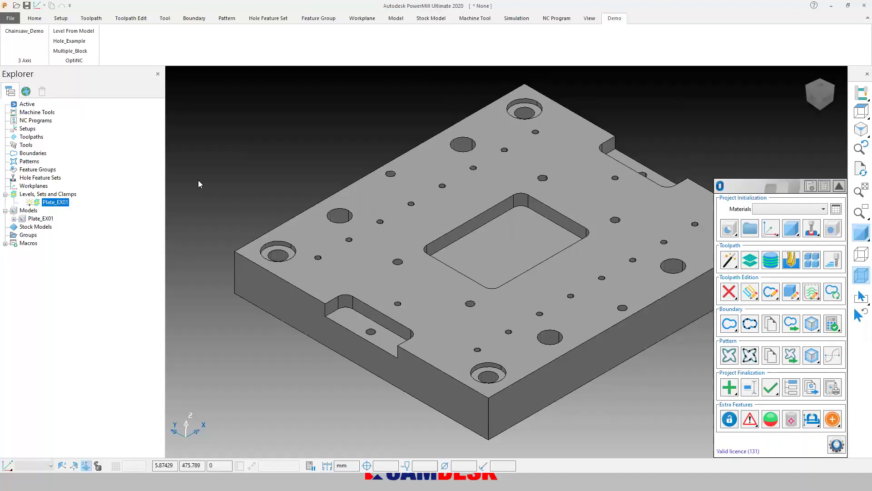
scroll(296, 222, "down", 2)
middle_click_drag(452, 307, 400, 318)
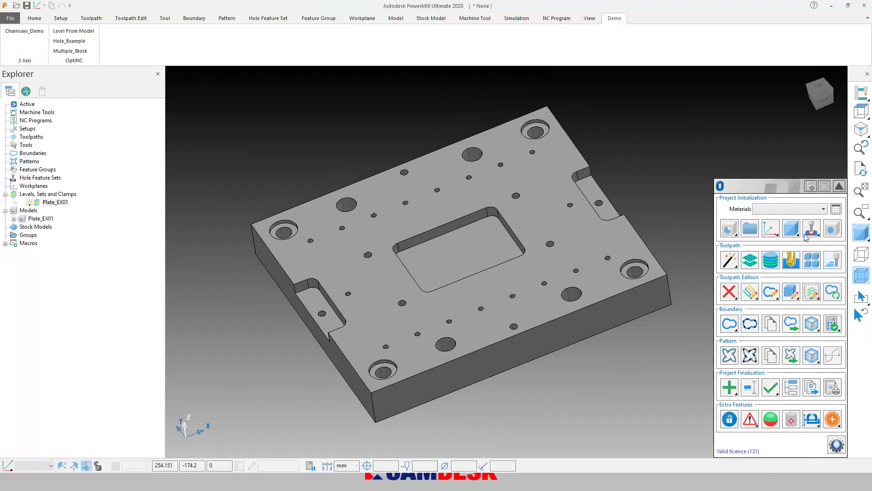
Review the plugin's model import options for 3D models and .trode electrodes, and examine the imported plate
left_click(736, 232)
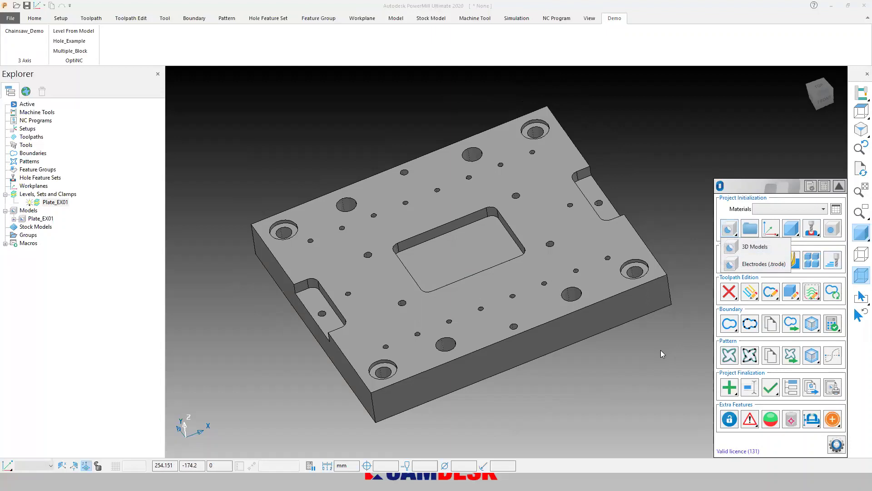
left_click(729, 232)
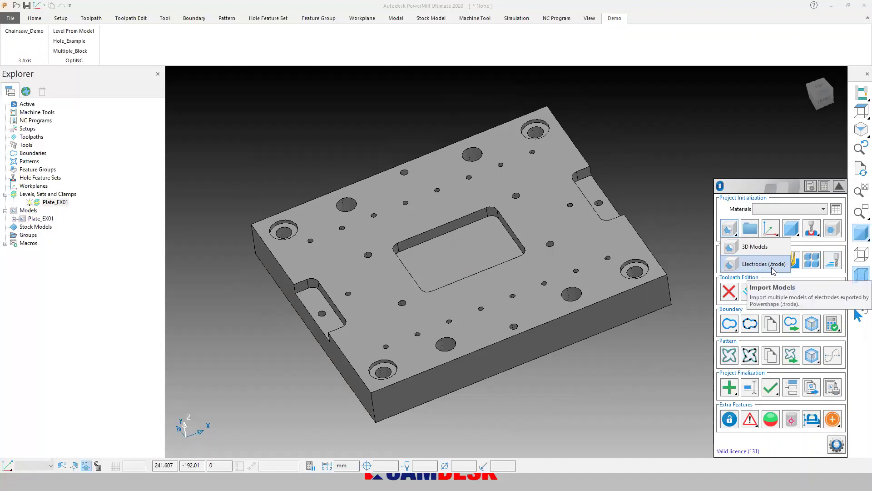
middle_click_drag(470, 365, 433, 345)
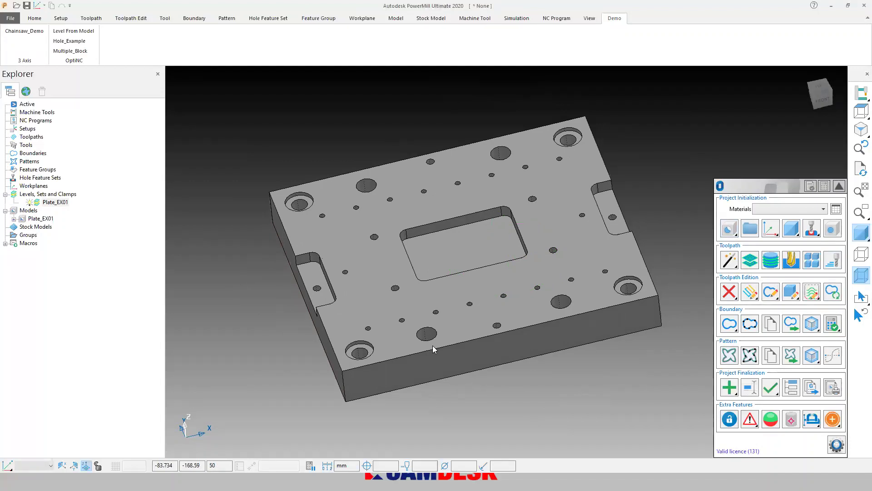
middle_click_drag(443, 340, 428, 324)
middle_click_drag(555, 337, 566, 335)
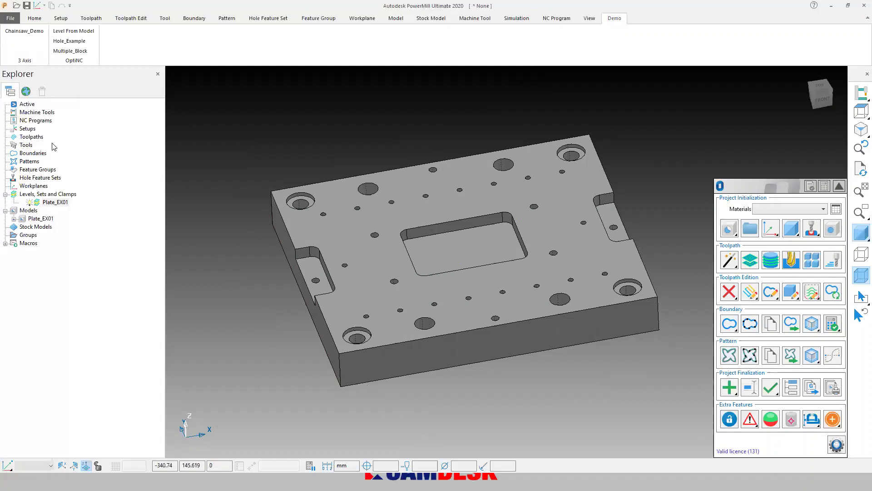
Create a folder under Toolpaths with the standard command, start renaming it, and delete the folder again
left_click(31, 137)
right_click(37, 138)
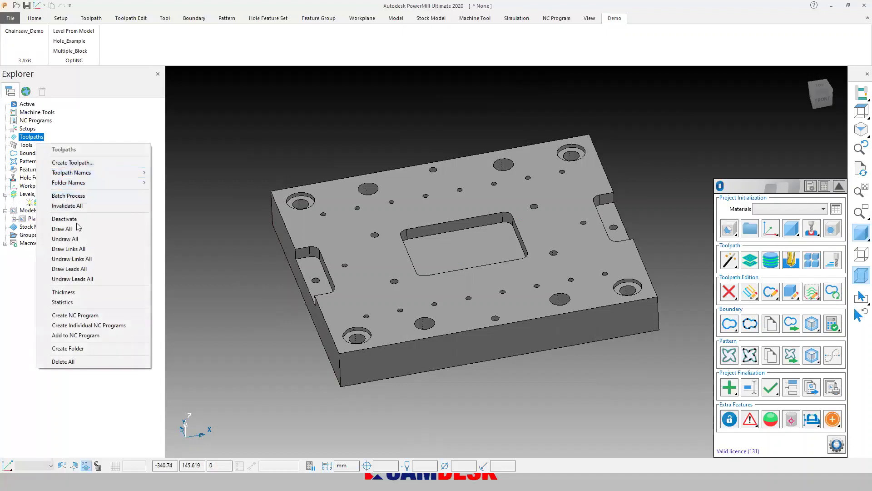
left_click(67, 348)
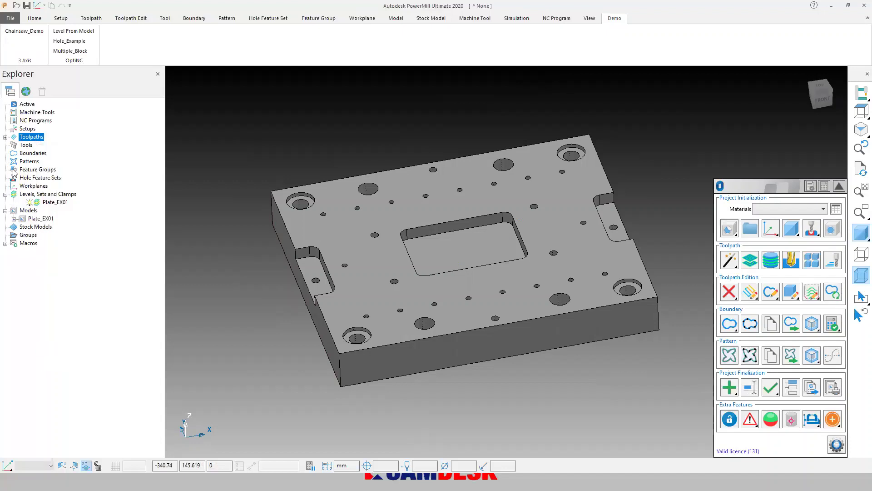
left_click(6, 137)
left_click(39, 145)
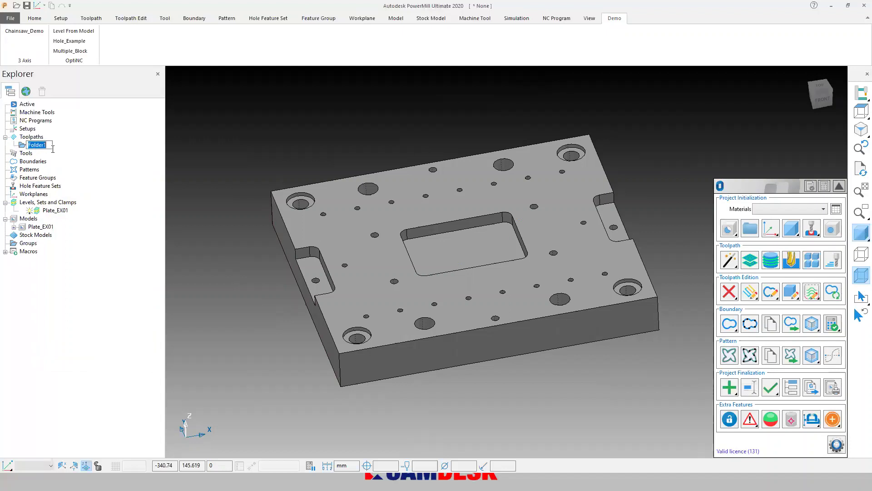
left_click(40, 161)
right_click(37, 145)
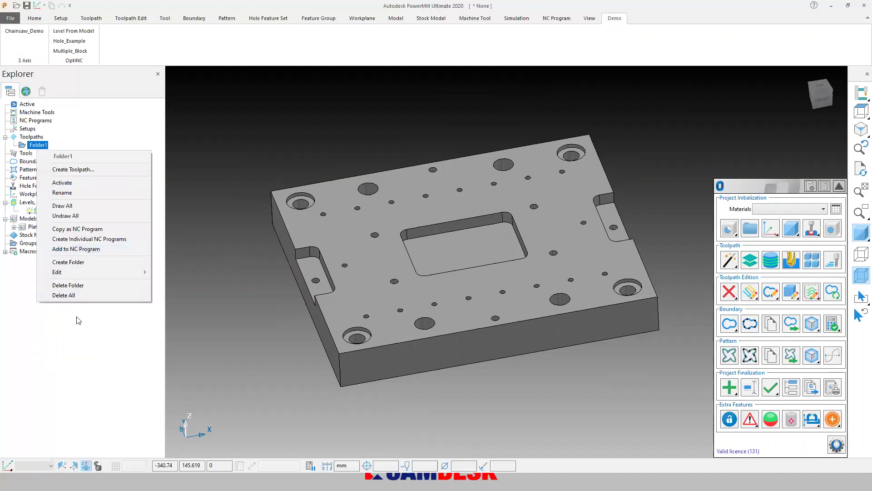
left_click(82, 285)
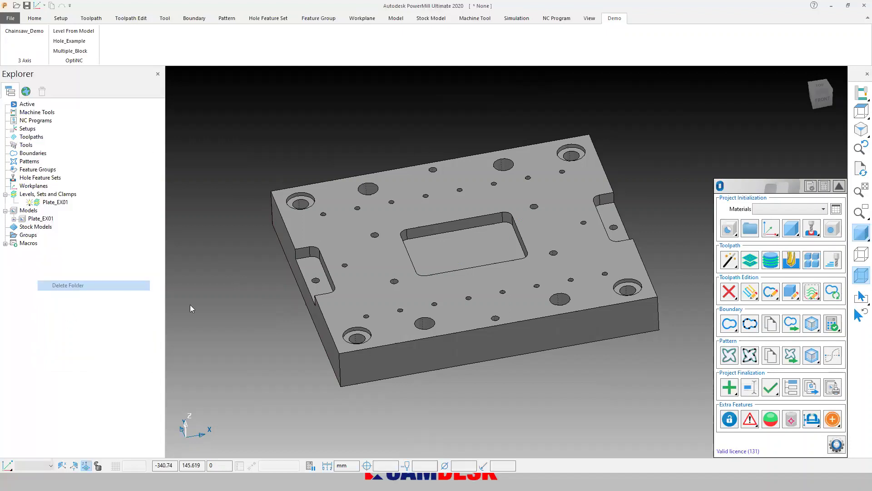
Create a SETUP-01 folder under both NC Programs and Toolpaths with the plugin's Folder creator, and close the dialog
left_click(750, 228)
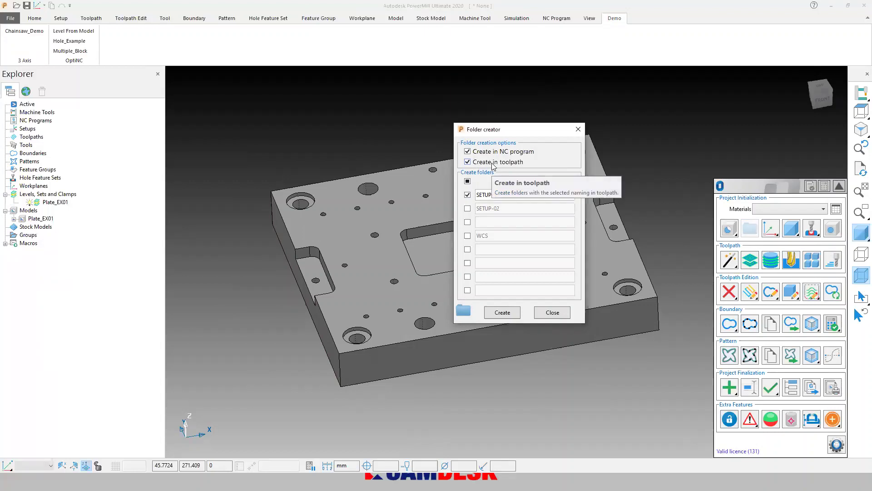
left_click_drag(514, 195, 477, 199)
left_click(508, 313)
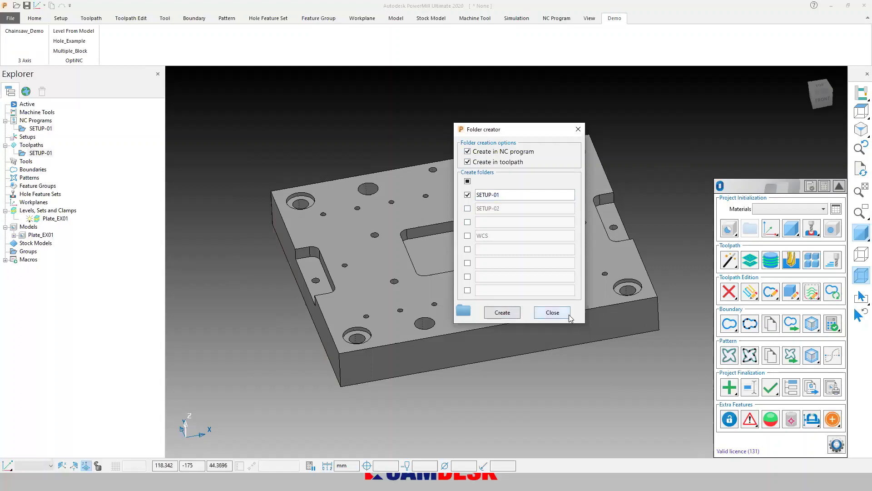
left_click(552, 312)
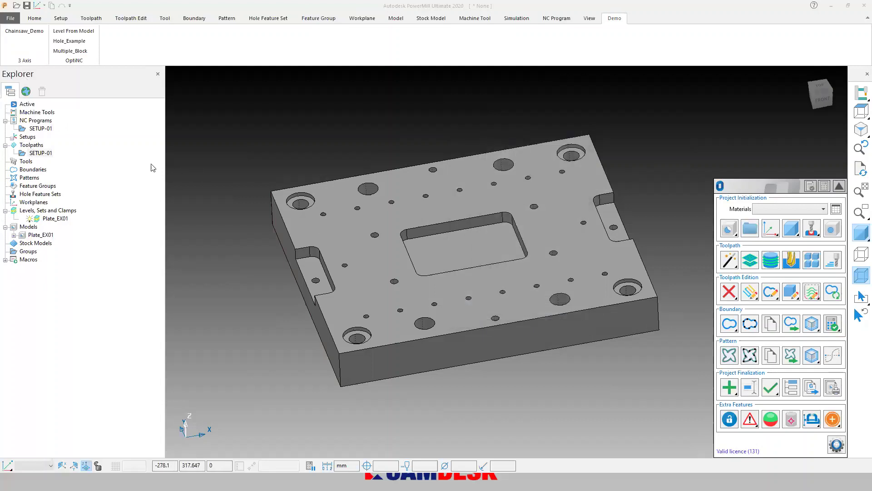
Show the standard Home commands, and view the plugin's general settings without changing anything
left_click(35, 19)
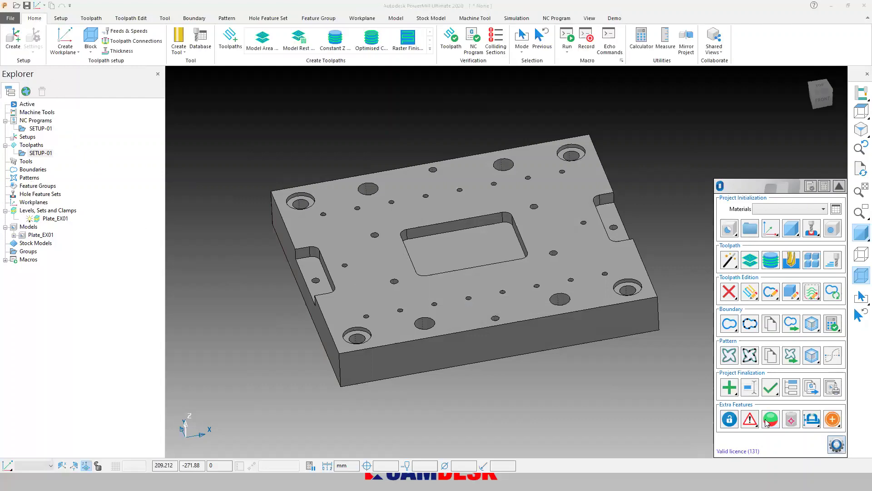
left_click(768, 421)
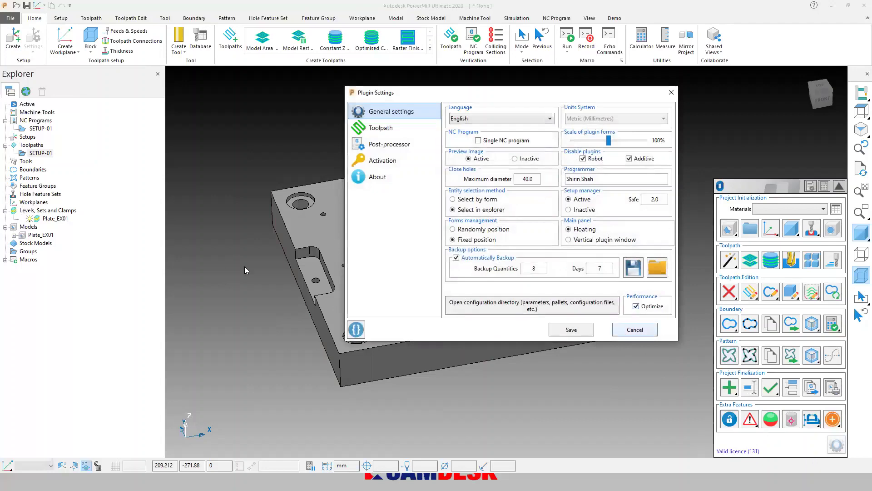
key("Escape")
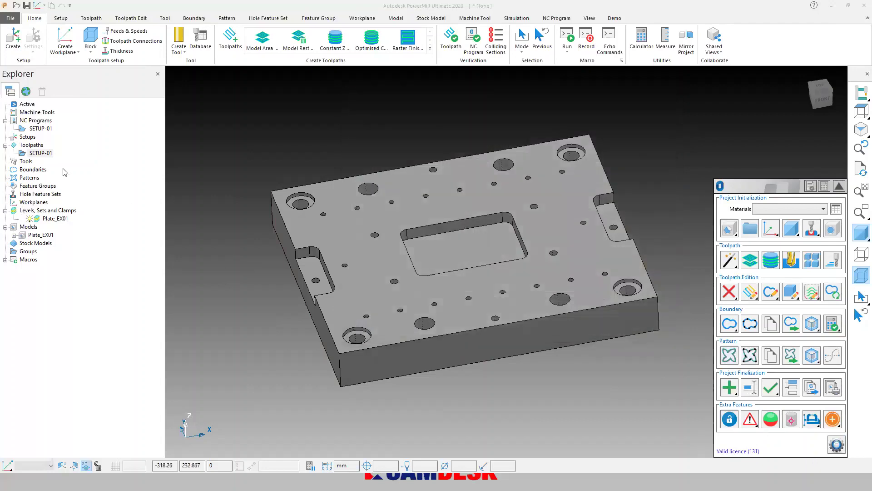
Start a plugin workplane aligned to the geometry at the top centre, using the plate's upper face for Z alignment
scroll(265, 246, "down", 2)
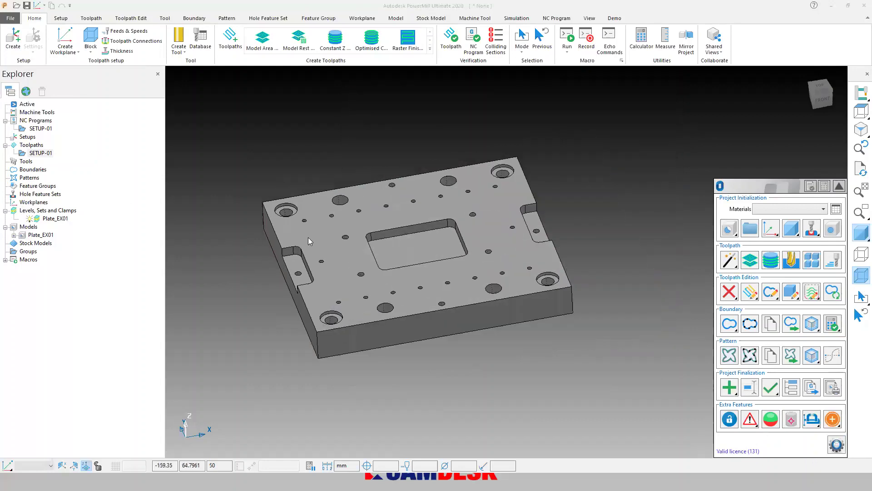
scroll(346, 237, "up", 3)
scroll(553, 244, "down", 1)
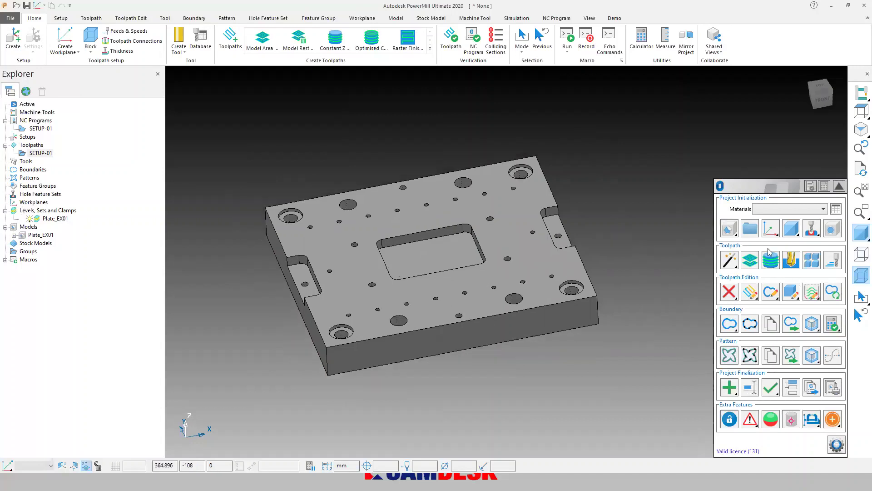
middle_click_drag(497, 280, 454, 273, "shift")
left_click(772, 233)
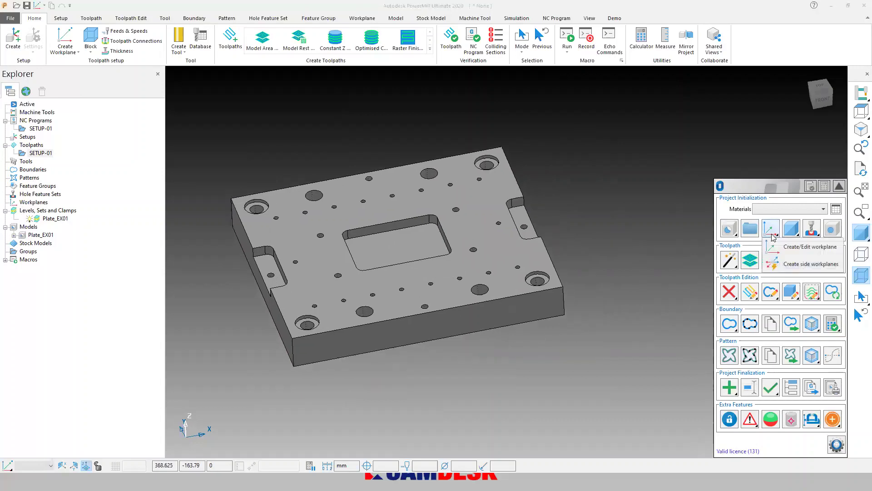
left_click(786, 248)
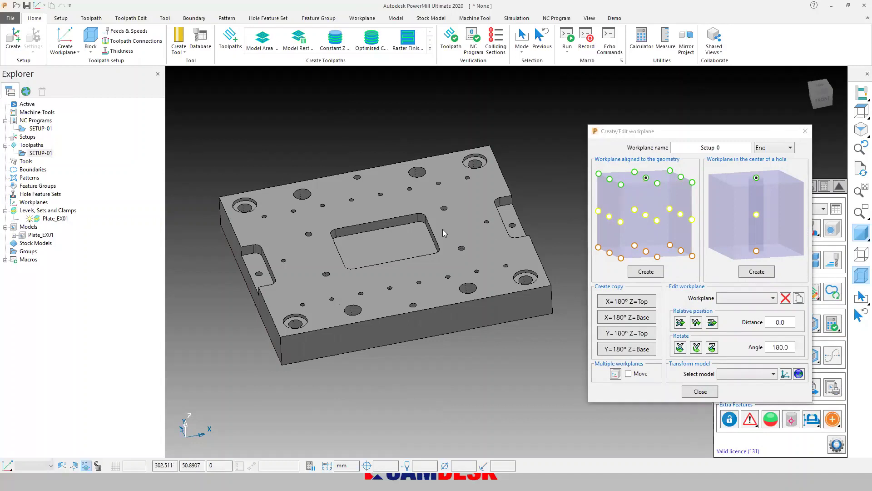
left_click(653, 272)
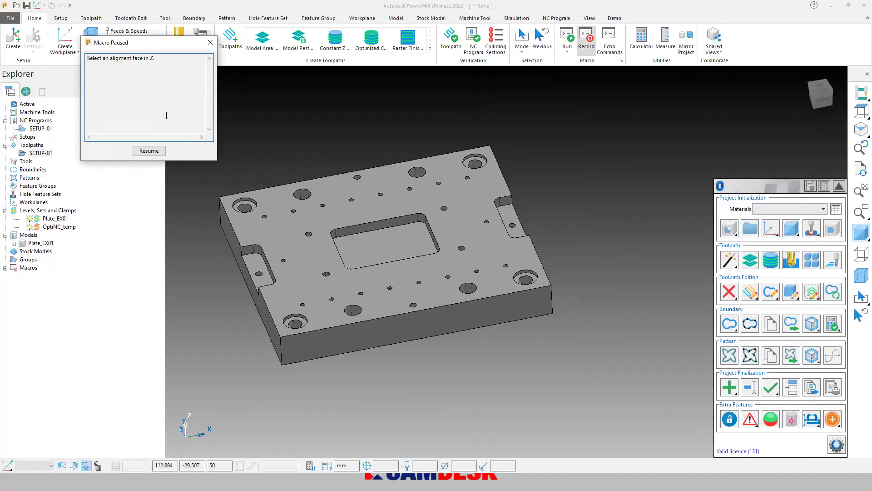
left_click(452, 248)
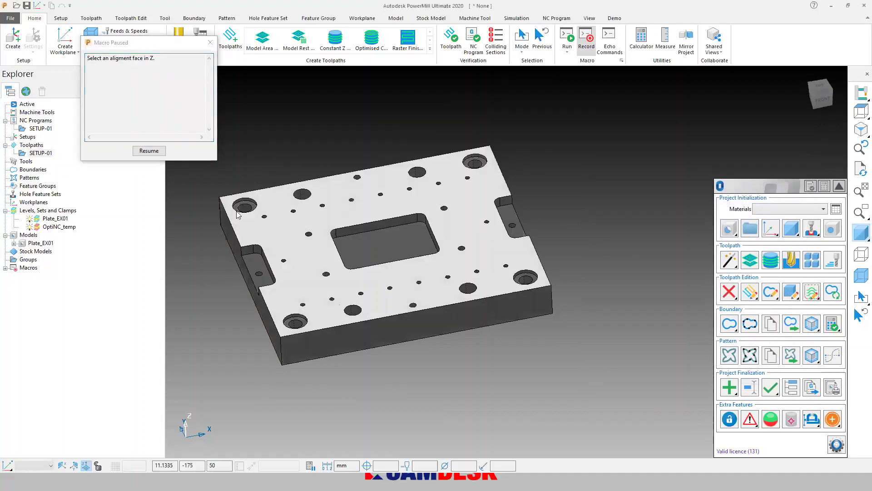
left_click(149, 150)
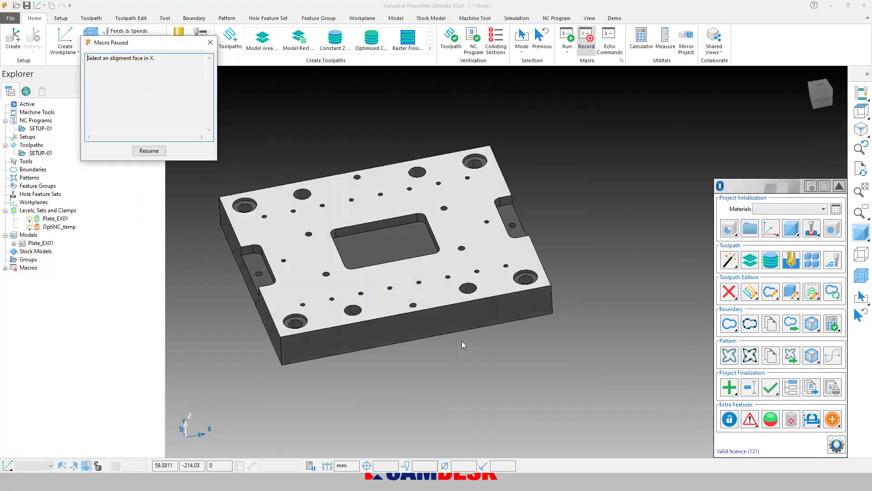
Align the workplane's X axis using the plate's long front side face, and show the finished workplane in the Workplanes branch
left_click(447, 314)
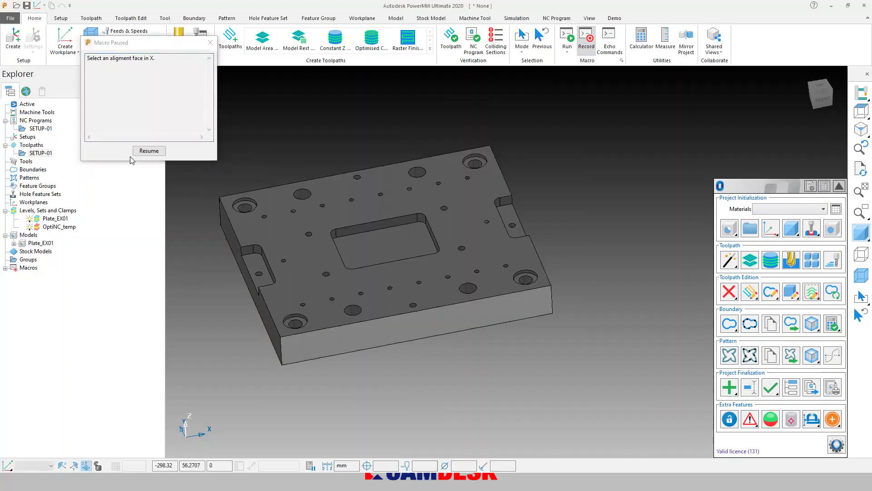
left_click(149, 150)
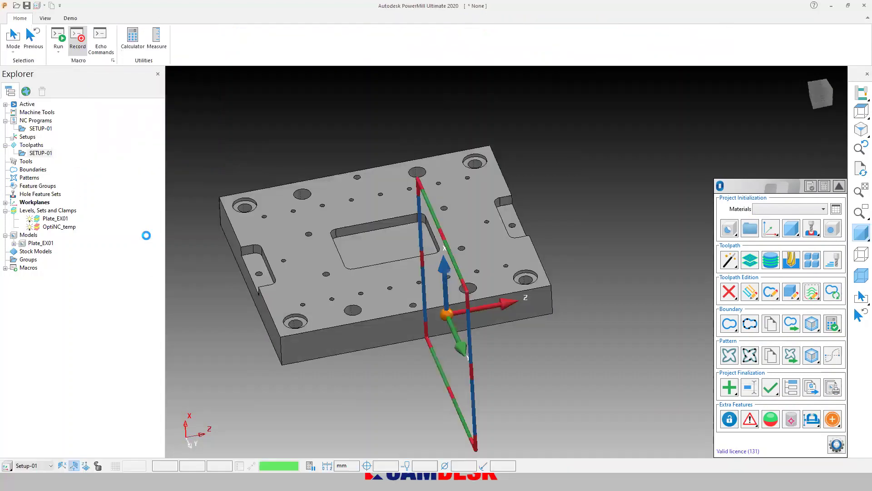
scroll(318, 260, "down", 3)
middle_click_drag(341, 318, 318, 308)
left_click(6, 202)
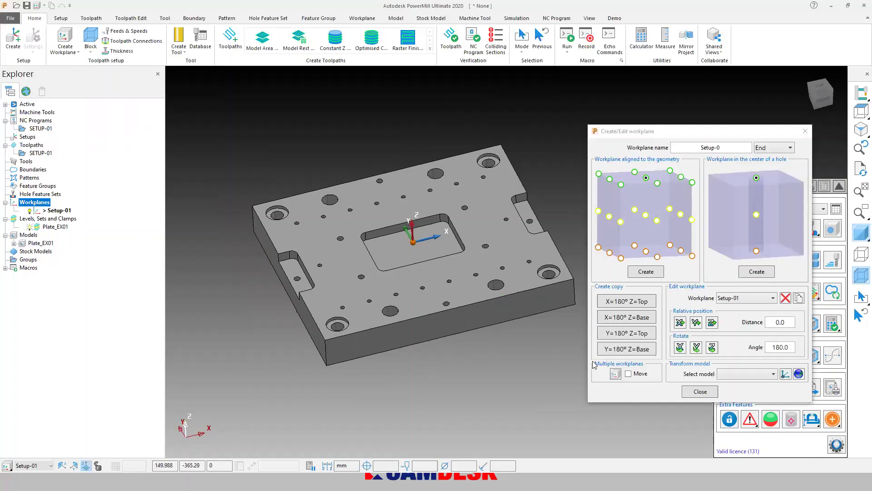
Create a copy of the Setup-01 workplane rotated 180° about Y, with its origin on the plate's underside
left_click(613, 334)
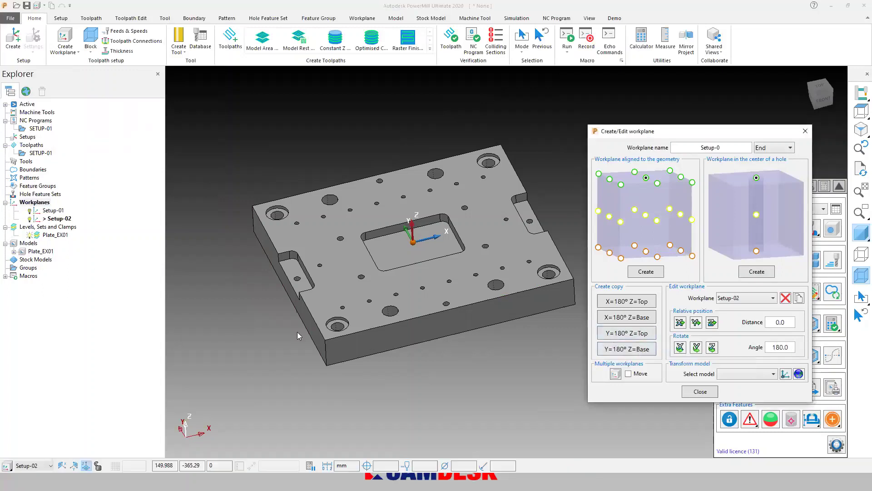
scroll(280, 293, "down", 3)
middle_click_drag(536, 246, 493, 258)
scroll(486, 256, "up", 2)
scroll(439, 228, "down", 1)
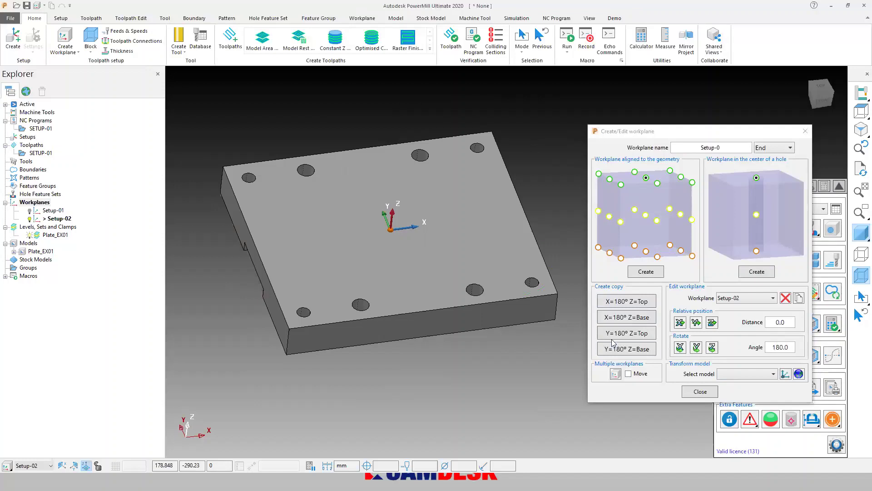
Compare the two setup workplanes, review the naming, position and rotation options for workplanes, and close the workplane dialog
left_click(55, 219)
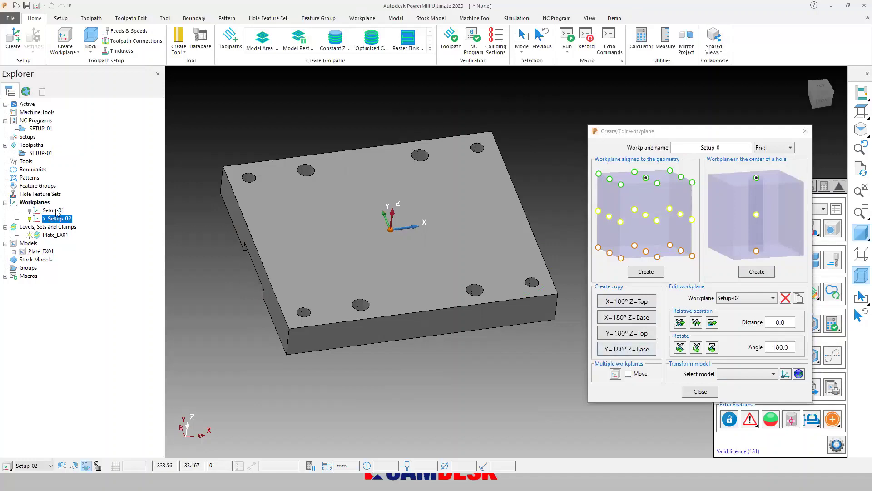
left_click(51, 211)
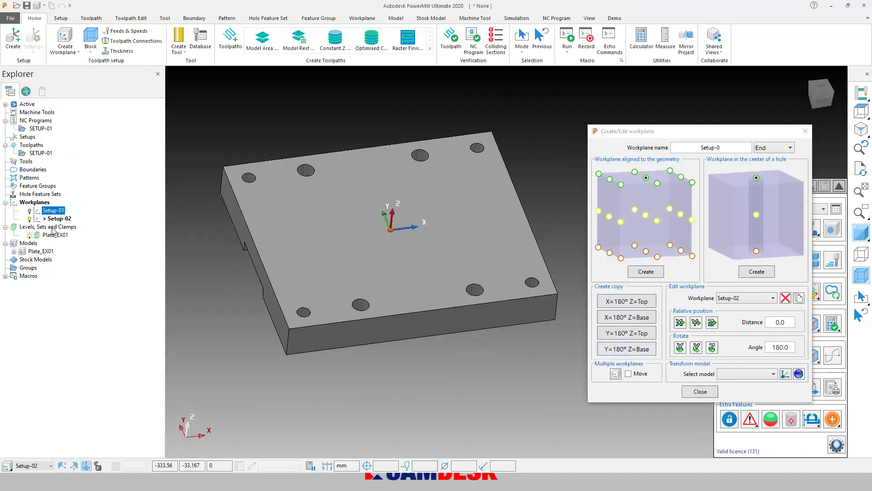
left_click(55, 219)
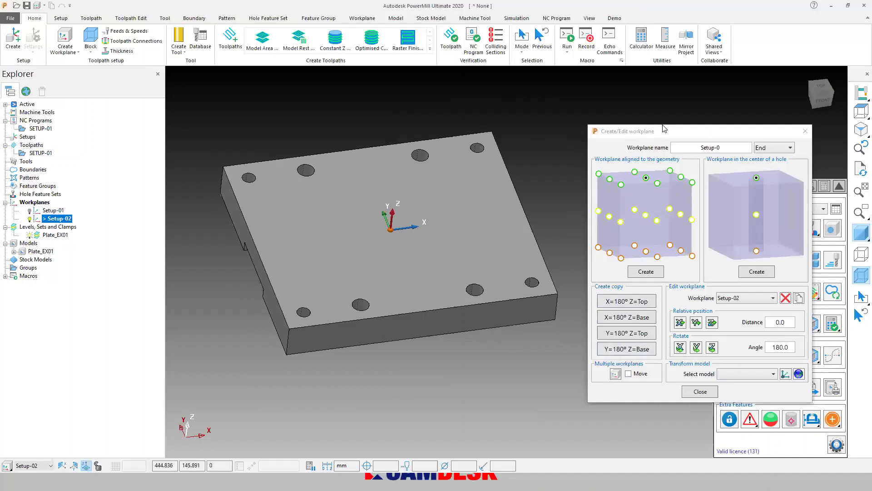
left_click_drag(720, 148, 627, 147)
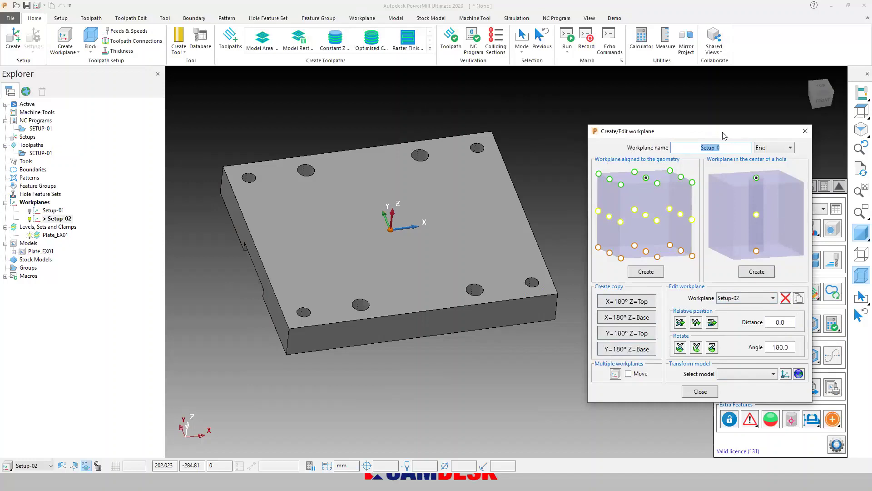
left_click_drag(724, 136, 736, 135)
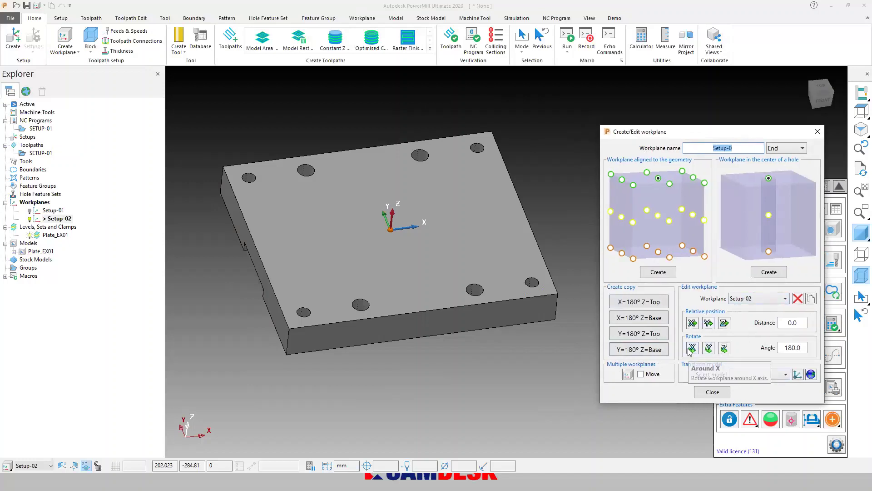
left_click(713, 392)
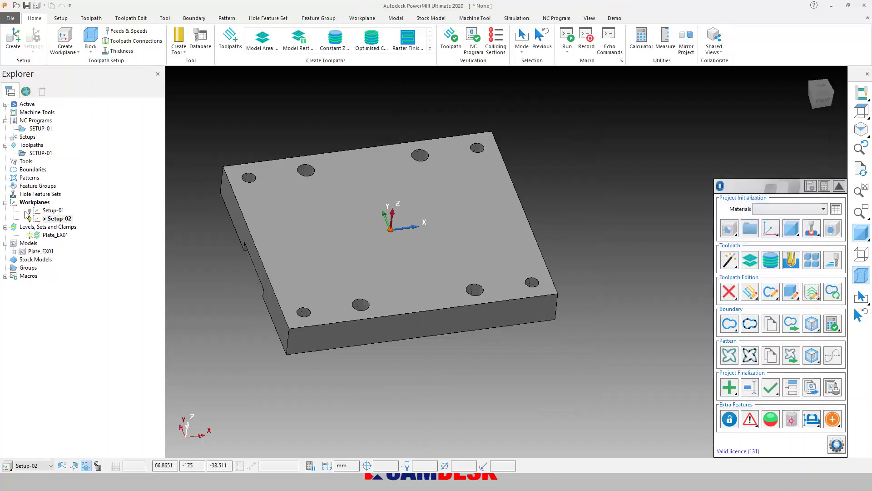
Activate the Setup-01 workplane and review its standard workplane editor and copy command without changing the workplane
left_click(36, 211)
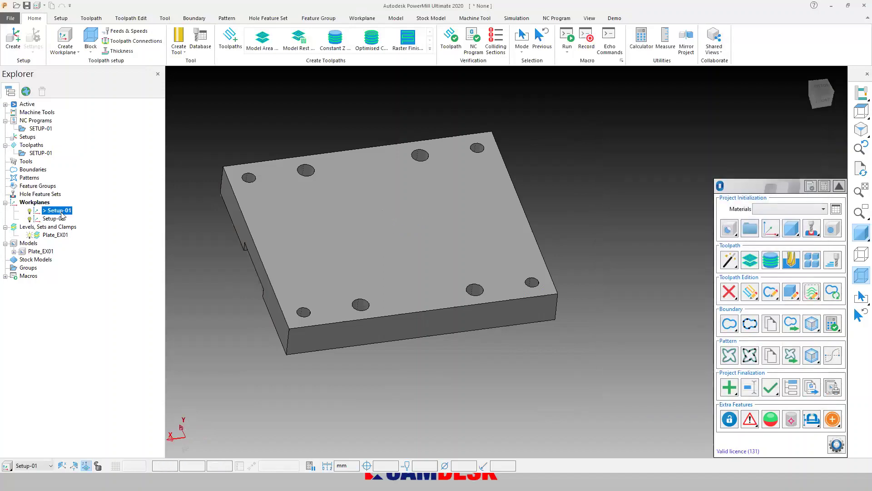
right_click(59, 212)
left_click(100, 237)
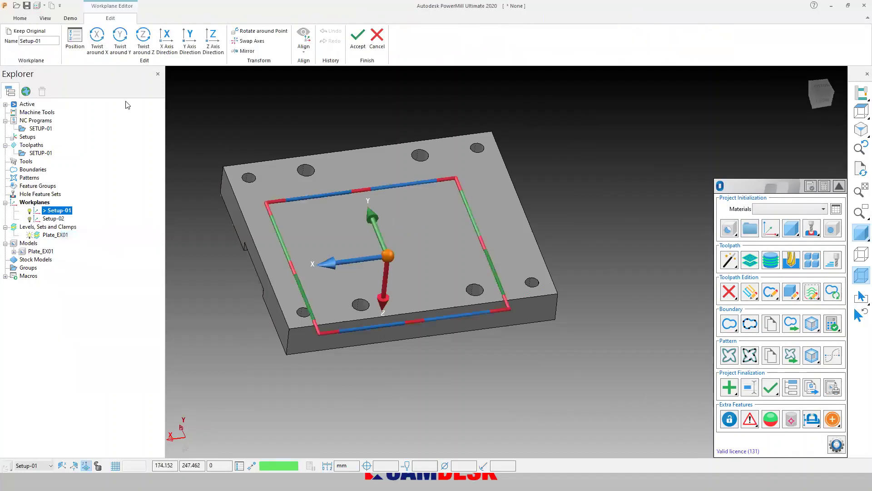
left_click(377, 46)
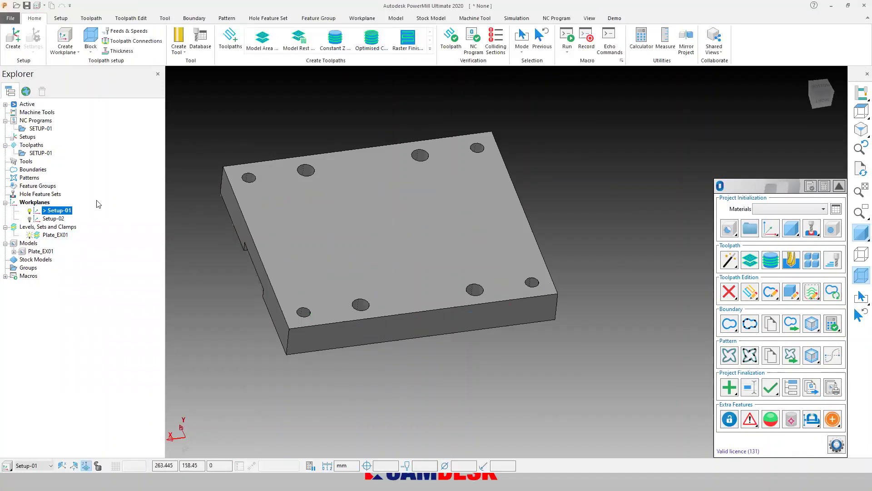
right_click(53, 213)
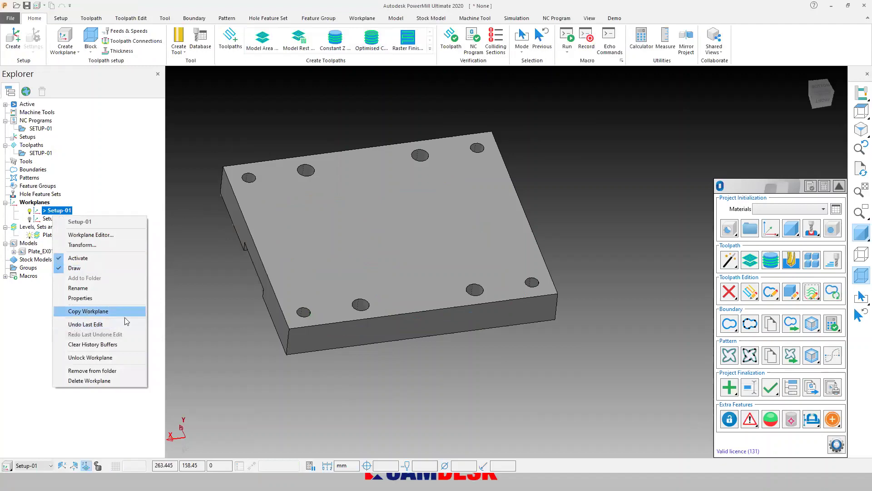
left_click(88, 311)
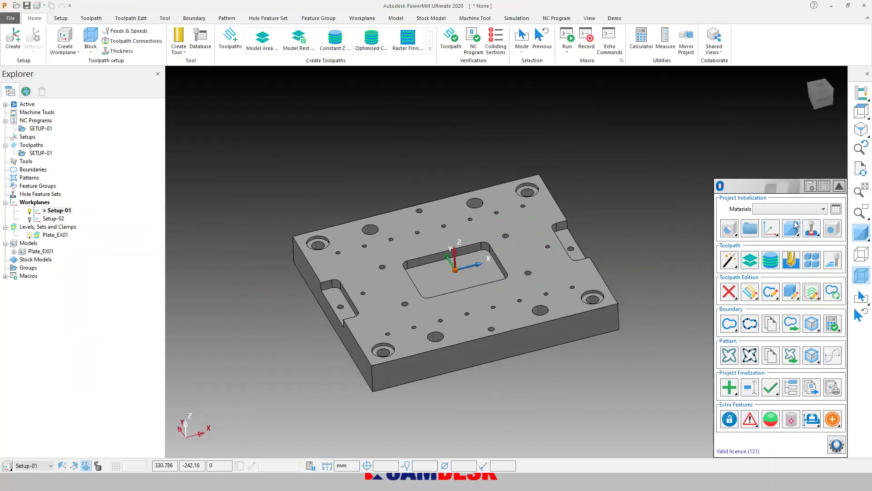
Calculate a box block by expansion using the Setup-01 workplane with zero expansion in X, Y and Z
scroll(305, 170, "down", 1)
scroll(653, 258, "up", 1)
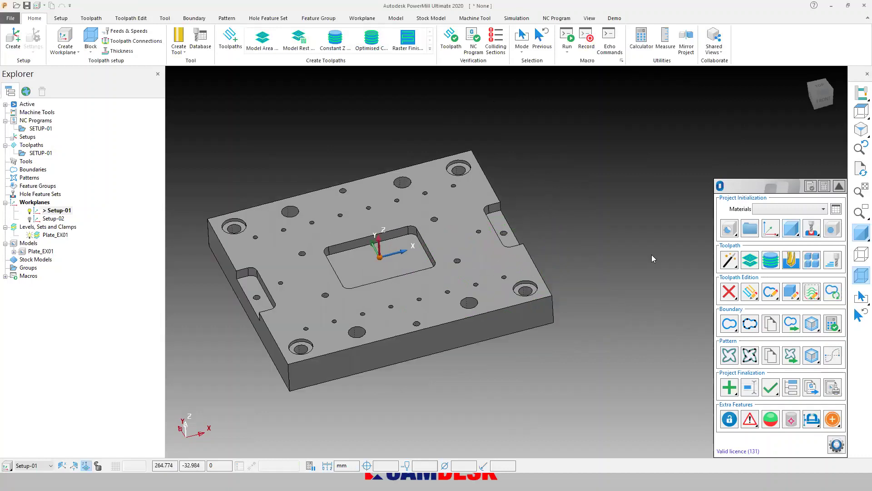
left_click(794, 226)
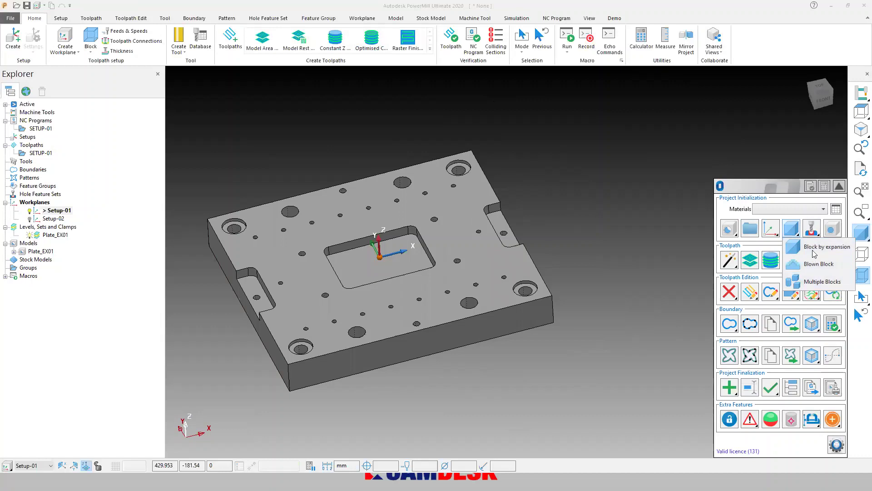
left_click(815, 249)
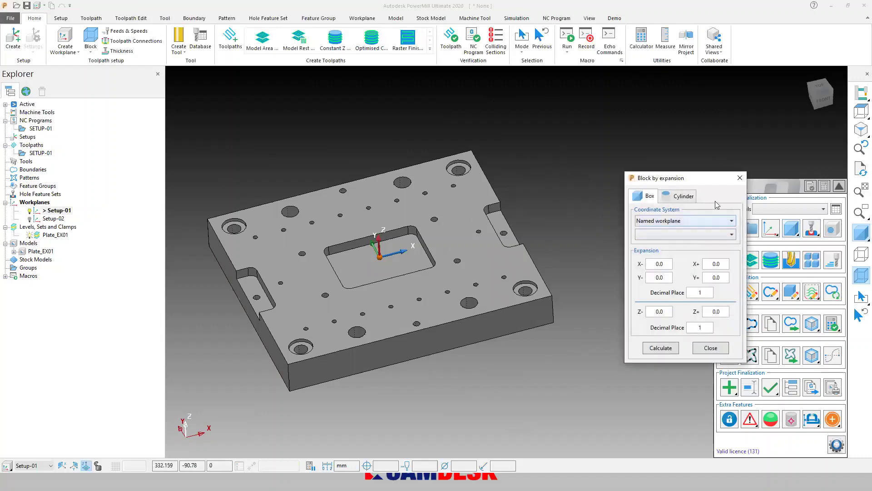
left_click(670, 235)
left_click(662, 256)
left_click_drag(653, 264, 709, 264)
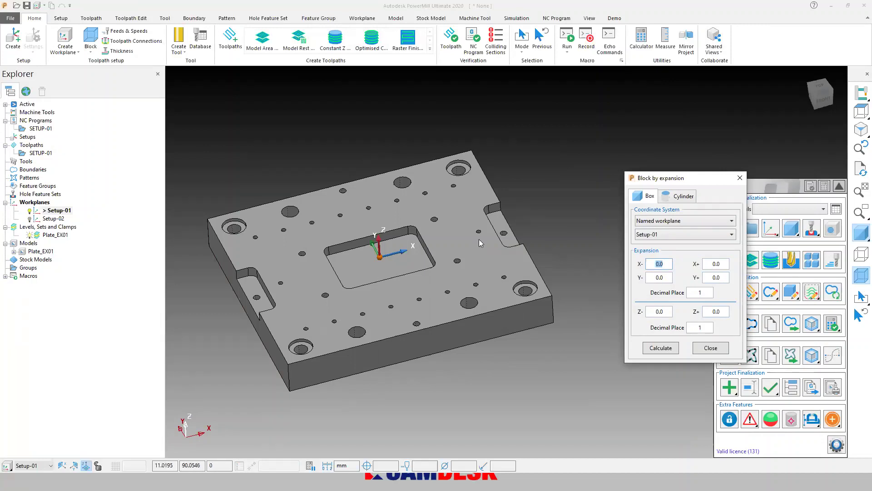
left_click(665, 348)
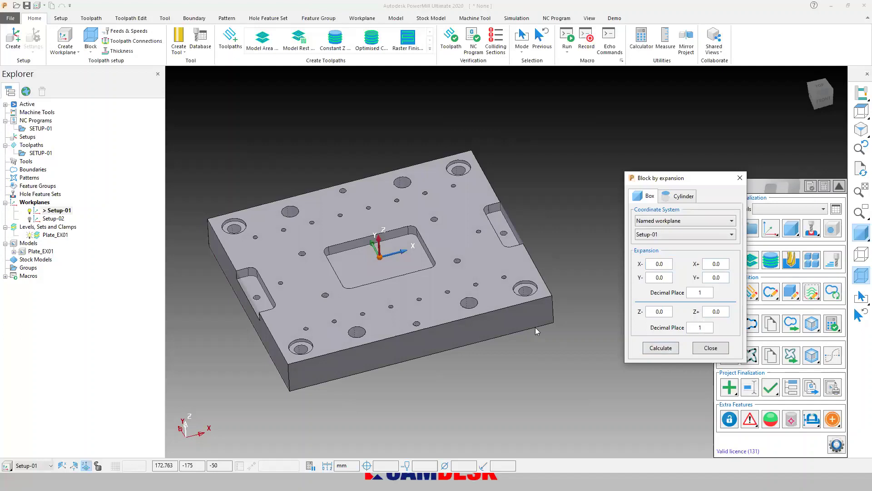
left_click(710, 347)
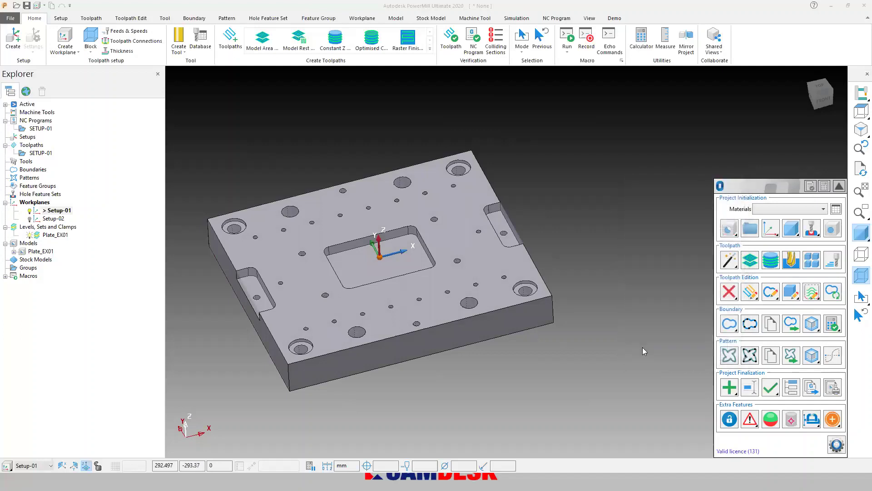
Open the Blown Block tool and compare it with the standard Block dialog's limits and settings
left_click(797, 233)
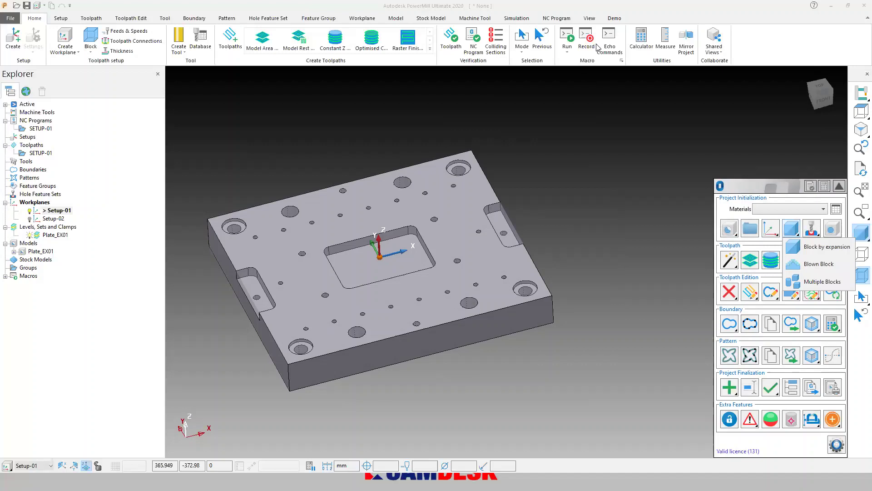
key("Escape")
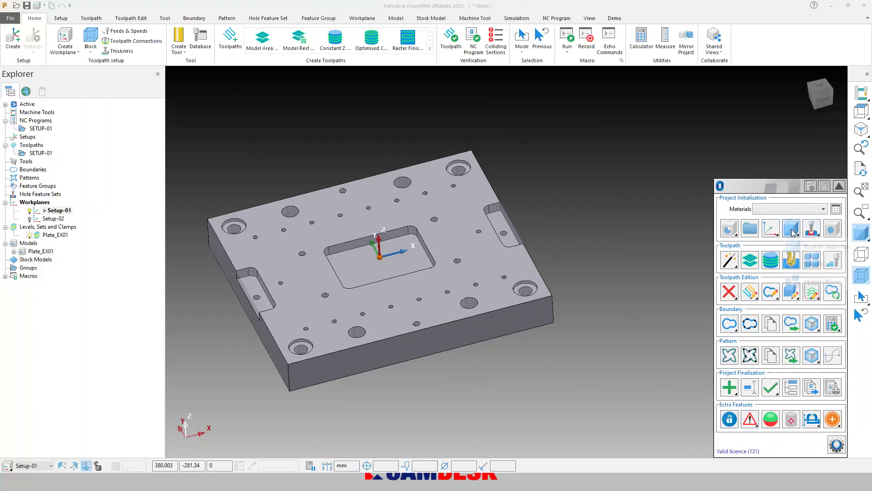
left_click(795, 268)
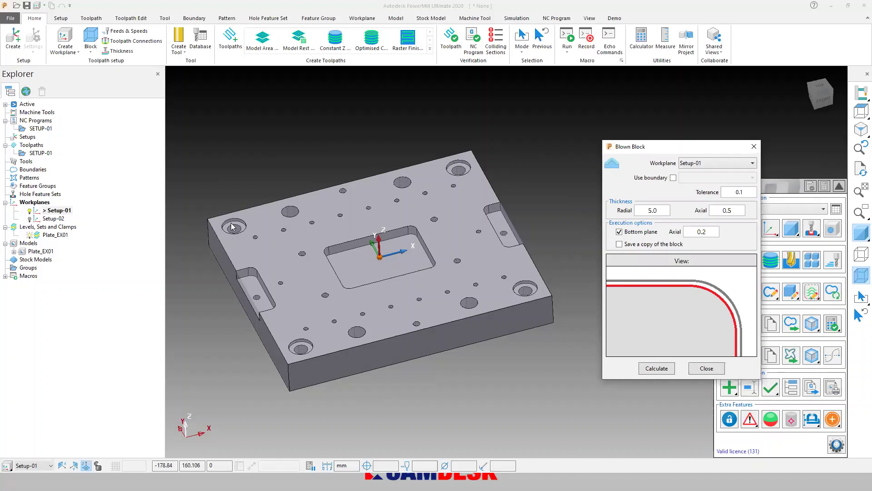
left_click(91, 39)
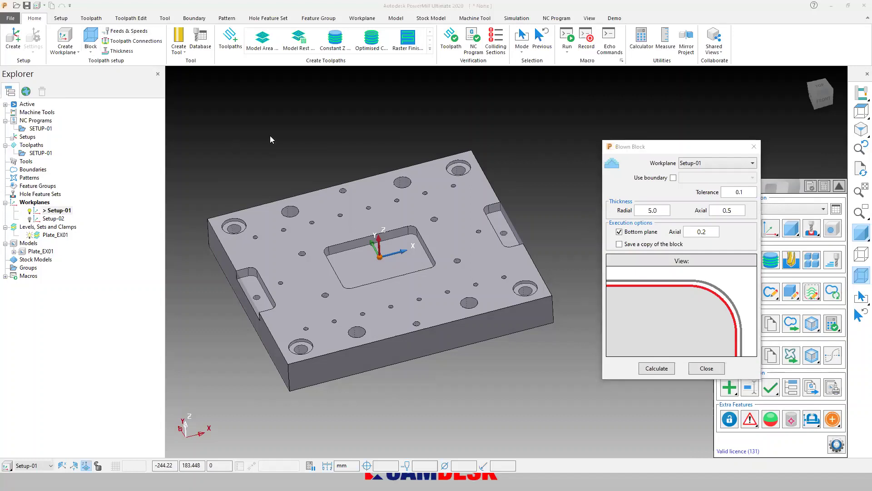
left_click(170, 330)
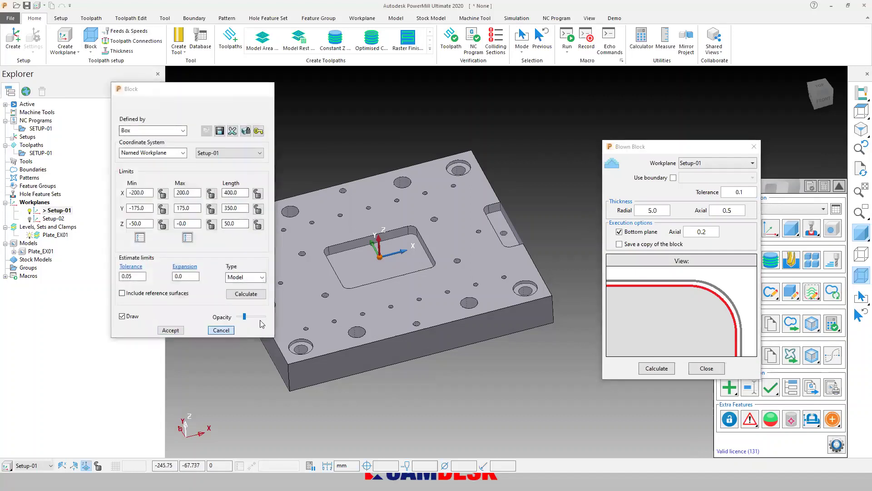
Review the Blown Block radial and axial thickness options, and close the dialog without calculating
left_click_drag(661, 144, 650, 137)
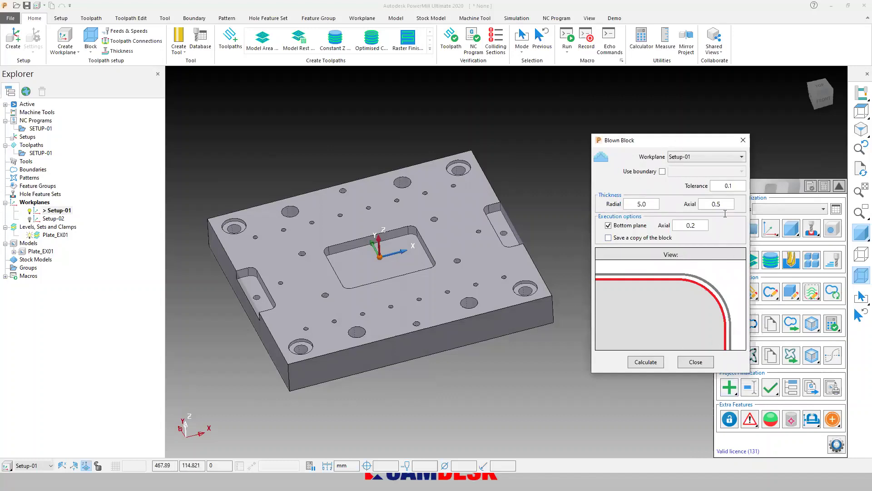
left_click(653, 204)
left_click(727, 204)
middle_click_drag(467, 345, 429, 280)
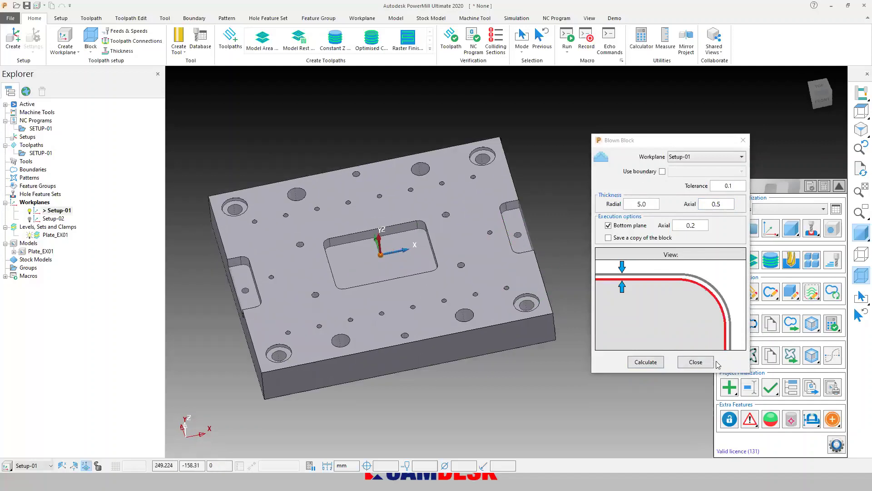
left_click(696, 362)
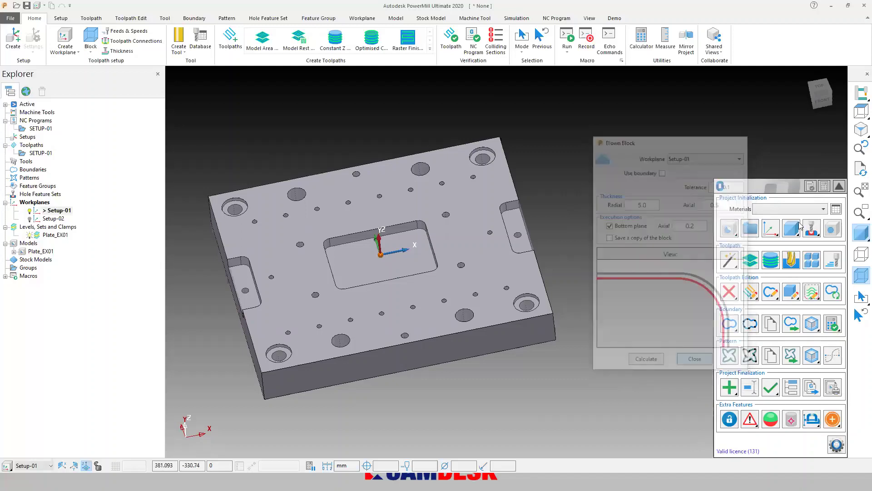
Review the Multiple Blocks options for the Plate_EX01 level, and close the dialog without calculating
left_click(791, 232)
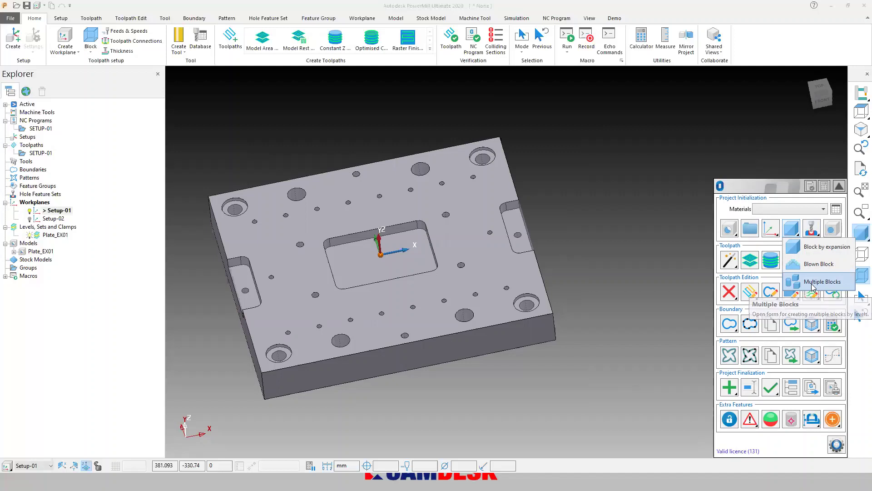
left_click(812, 281)
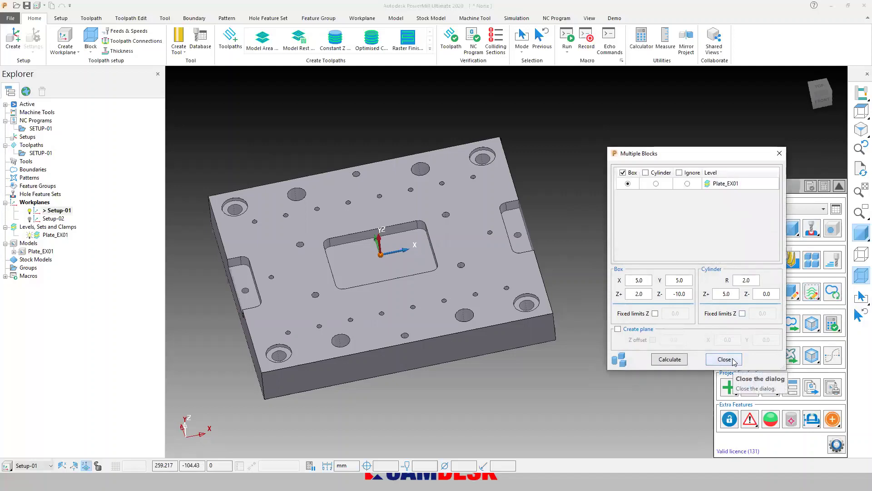
left_click(735, 359)
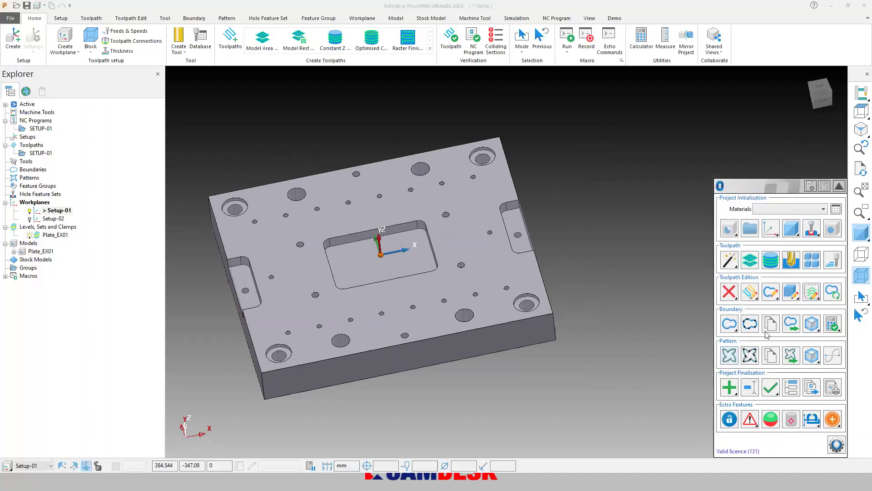
middle_click_drag(576, 310, 579, 299)
scroll(580, 300, "down", 3)
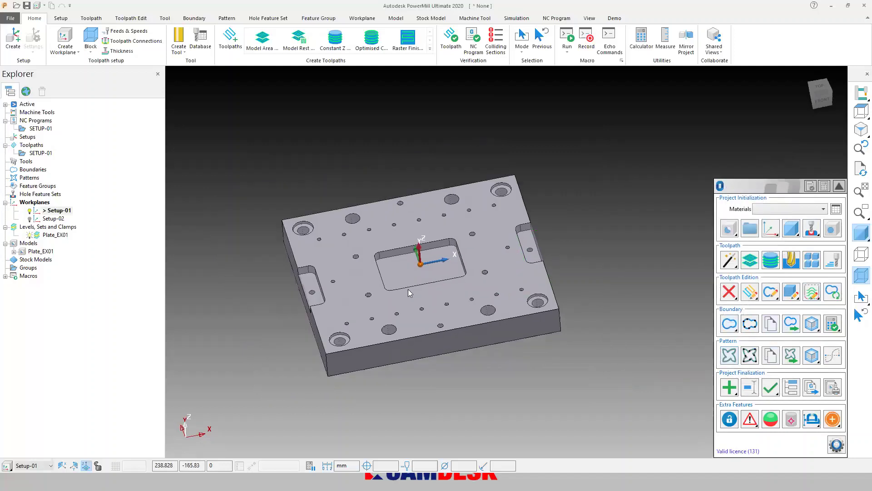
scroll(408, 290, "up", 4)
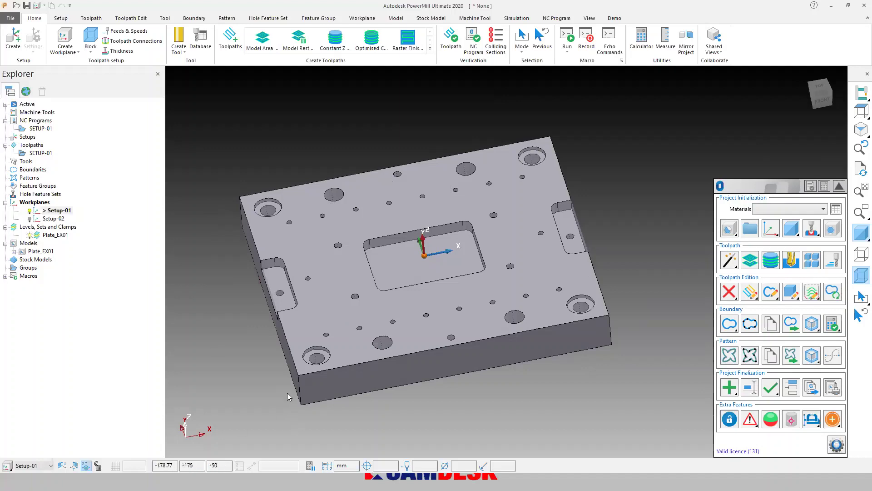
key("alt+Tab")
key("alt+Tab")
key("alt+Tab")
key("alt+Tab")
key("alt+Tab")
key("alt+Tab")
Examine the plate's holes and the standard hole creation commands for Hole Feature Sets
middle_click_drag(432, 335, 421, 318)
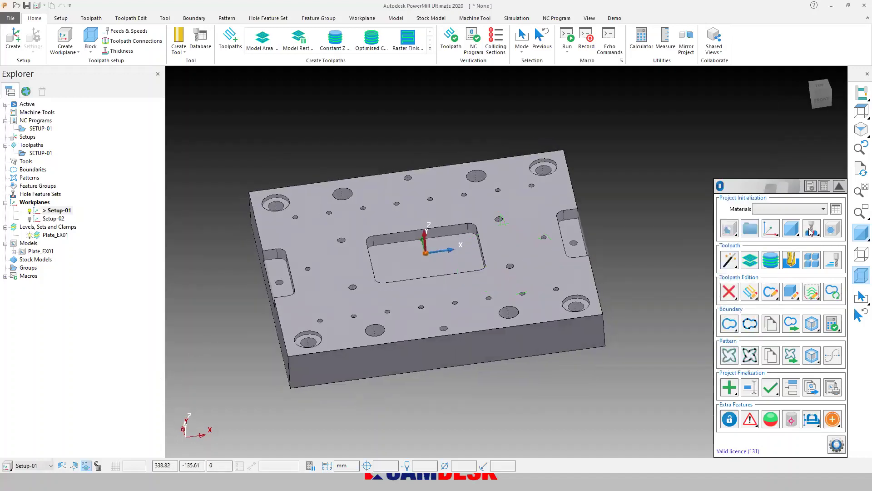
middle_click_drag(367, 331, 372, 342)
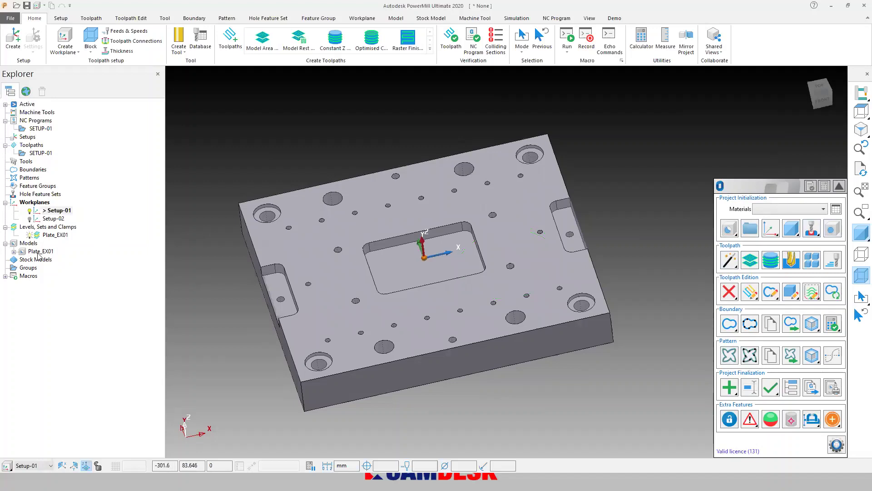
right_click(43, 195)
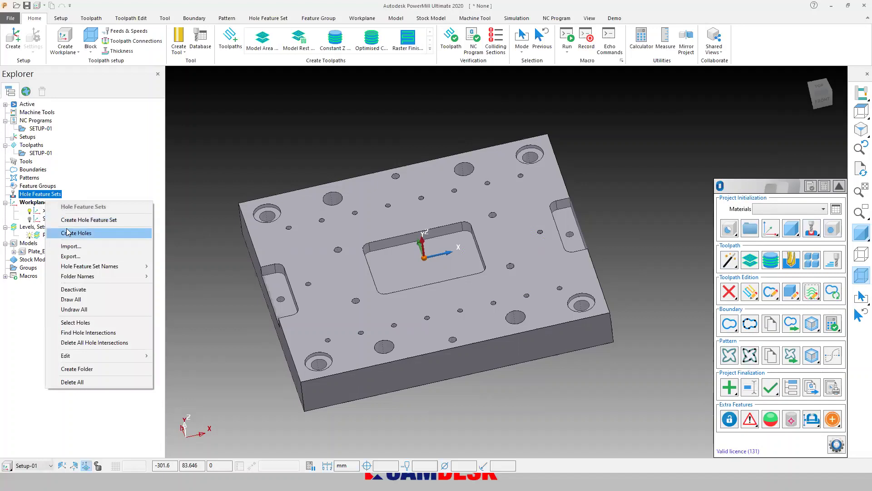
left_click(194, 165)
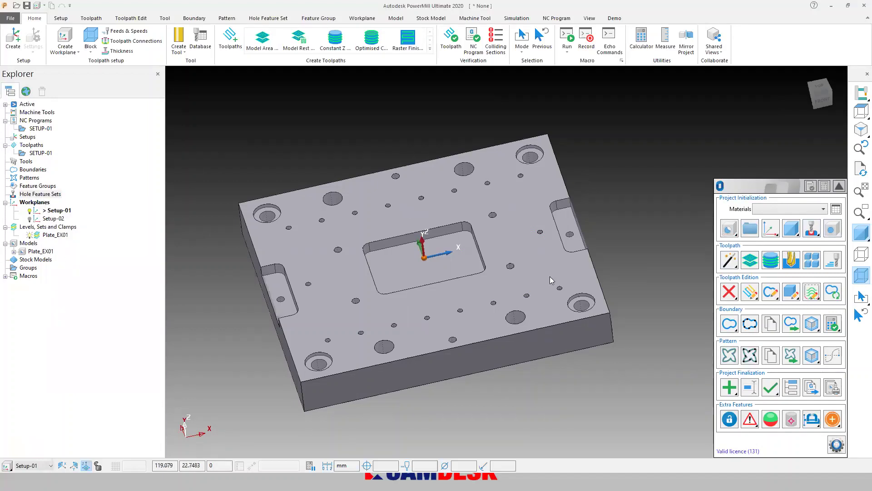
Save the project as Test in the Hole_Example_01 folder and cap the plate's holes with the plugin
scroll(300, 293, "down", 1)
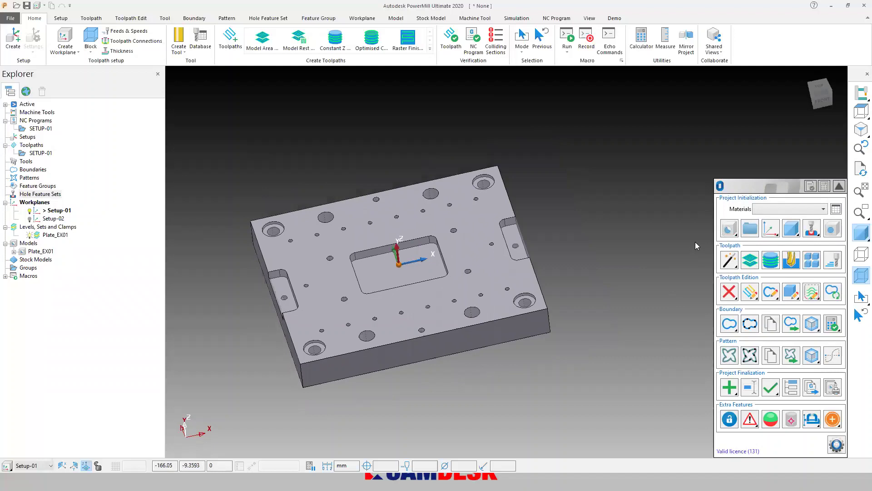
left_click(831, 229)
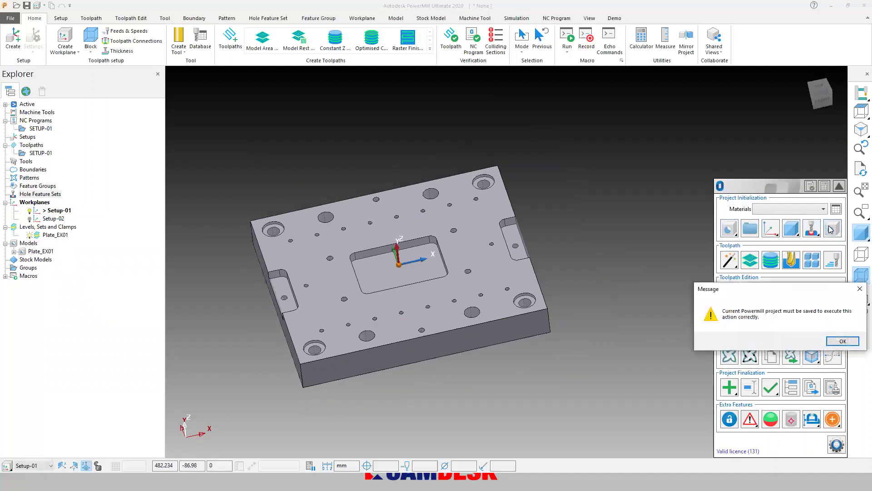
left_click(842, 341)
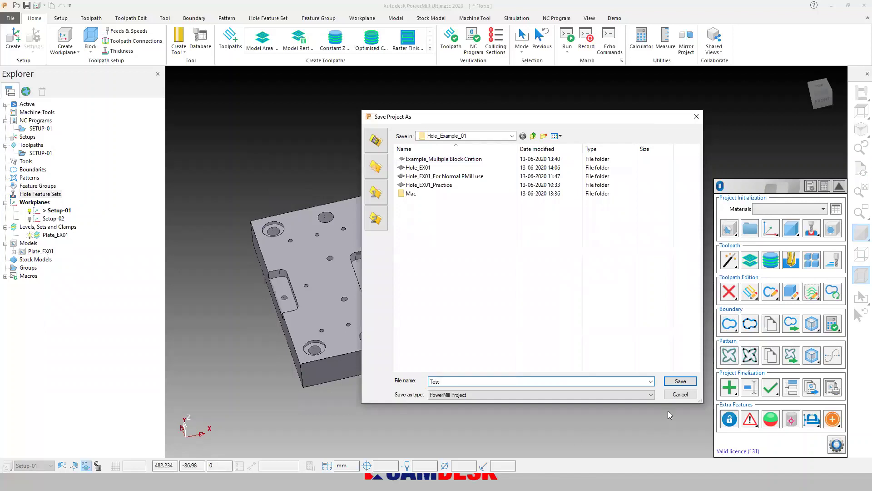
left_click(684, 382)
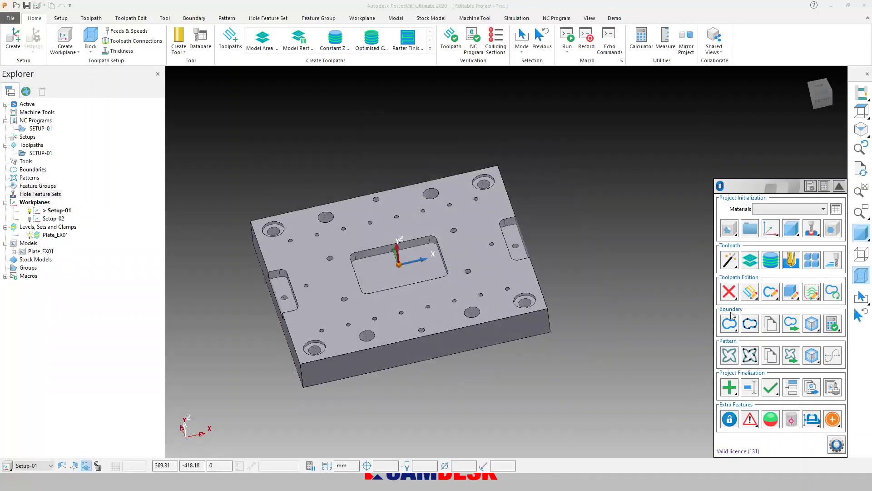
left_click(836, 234)
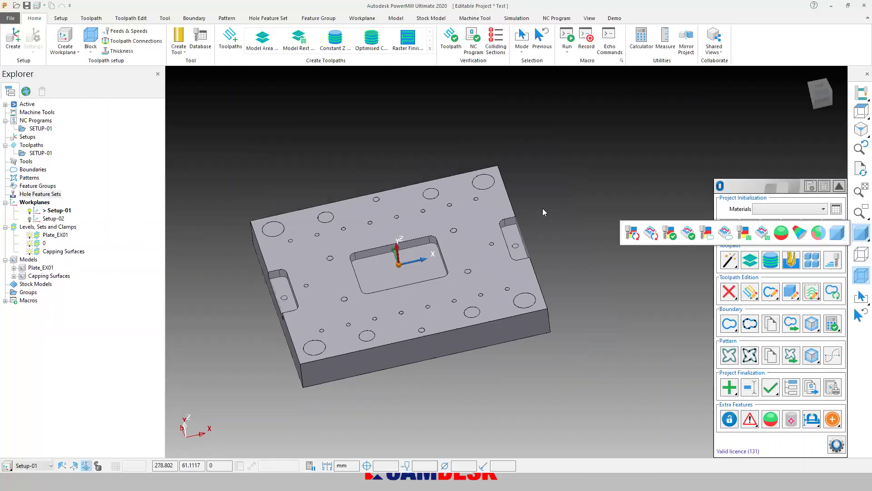
Delete the Capping Surfaces model from the project
left_click(51, 253)
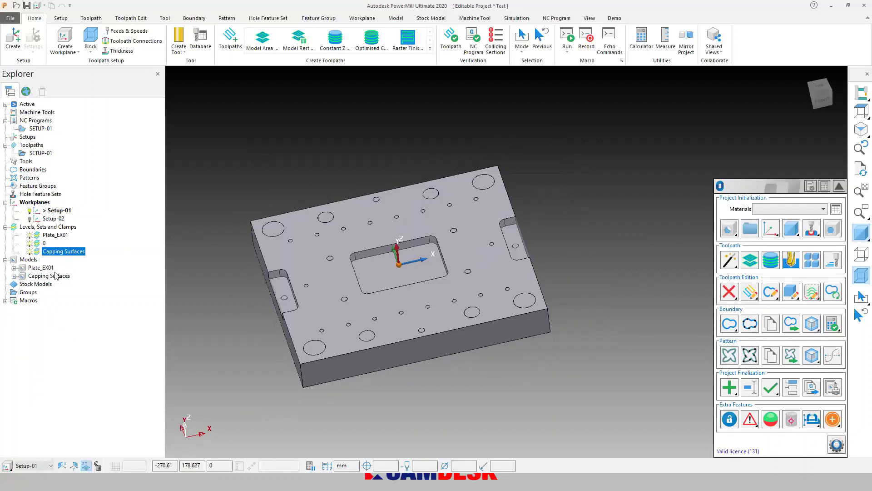
left_click(55, 276)
right_click(53, 279)
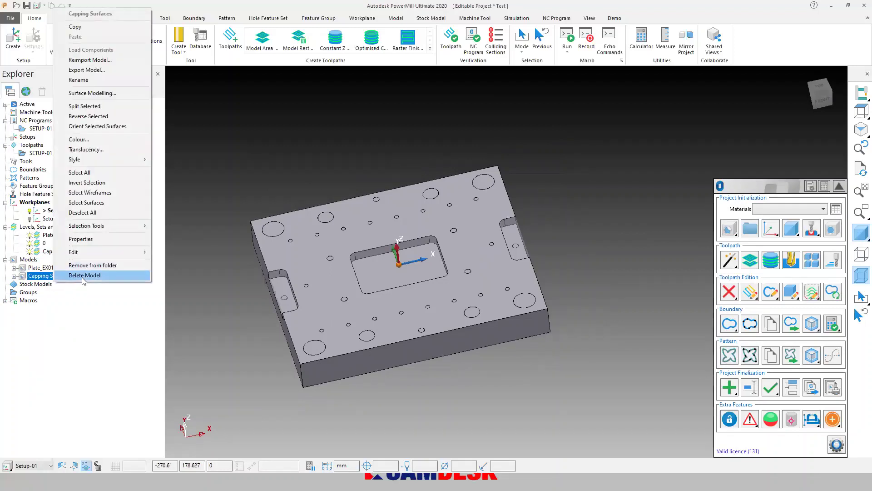
left_click(85, 277)
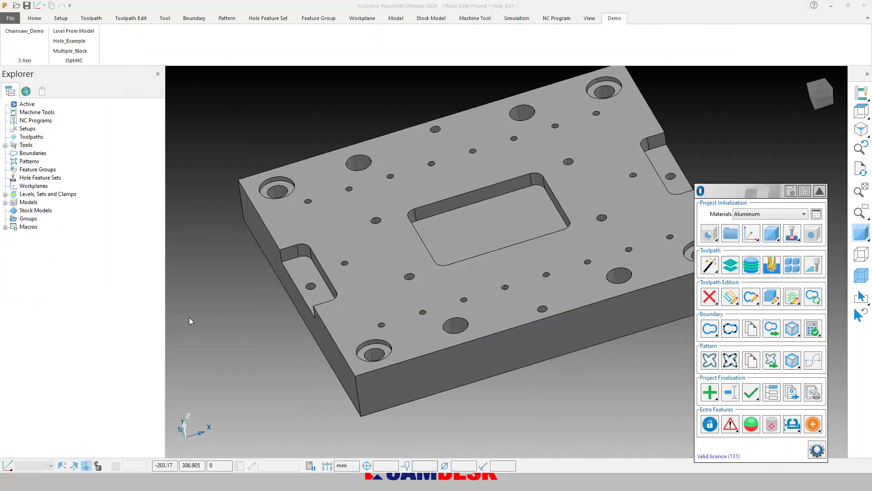
Review the drilling tools, models and levels contained in the Hole_EX01 project
left_click(5, 145)
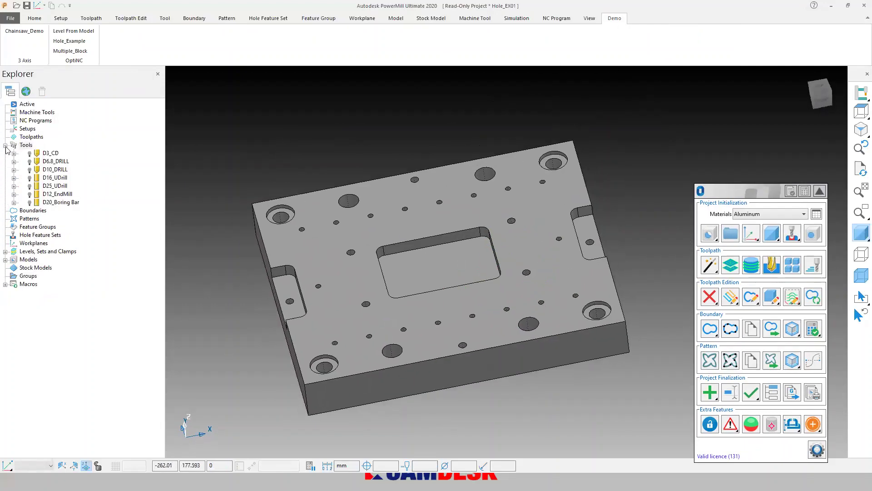
double_click(25, 145)
left_click(5, 202)
left_click(5, 203)
left_click(5, 194)
left_click(5, 194)
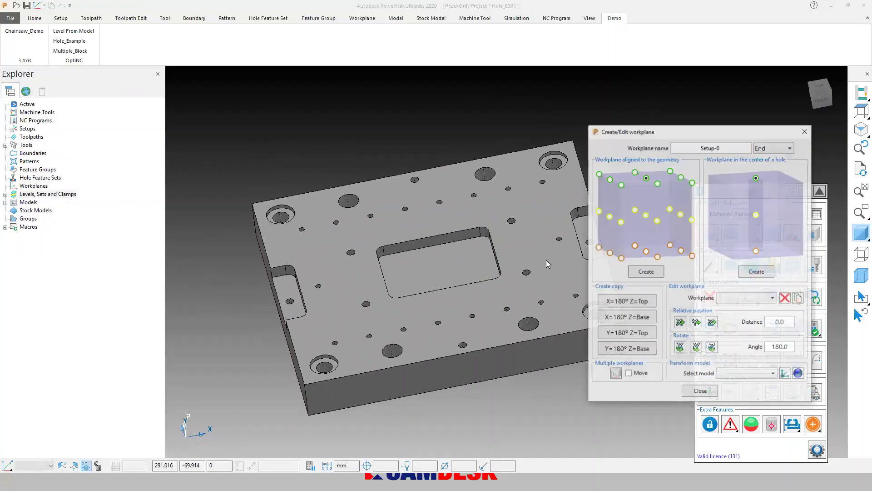
Create the Setup-01 workplane at the centre of the plate's top face
left_click(647, 270)
left_click(150, 150)
left_click(255, 240)
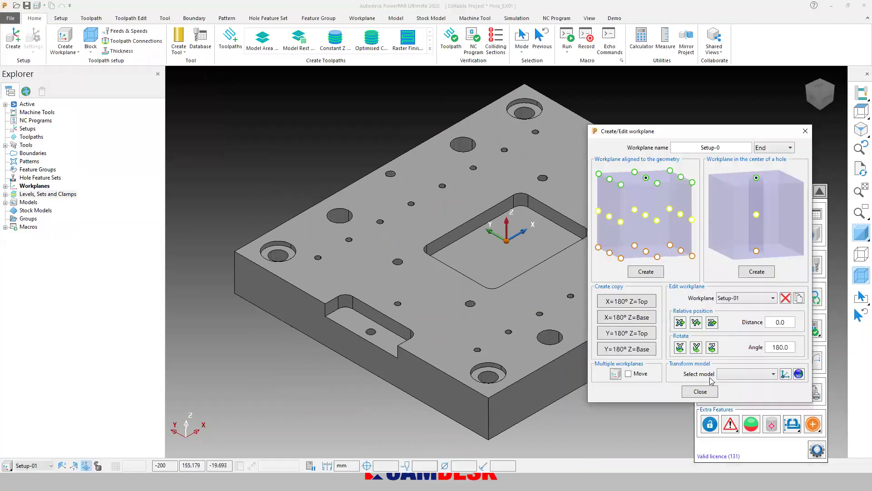
Calculate a box-shaped block by expansion around the plate, using a named workplane as the coordinate system
left_click(779, 236)
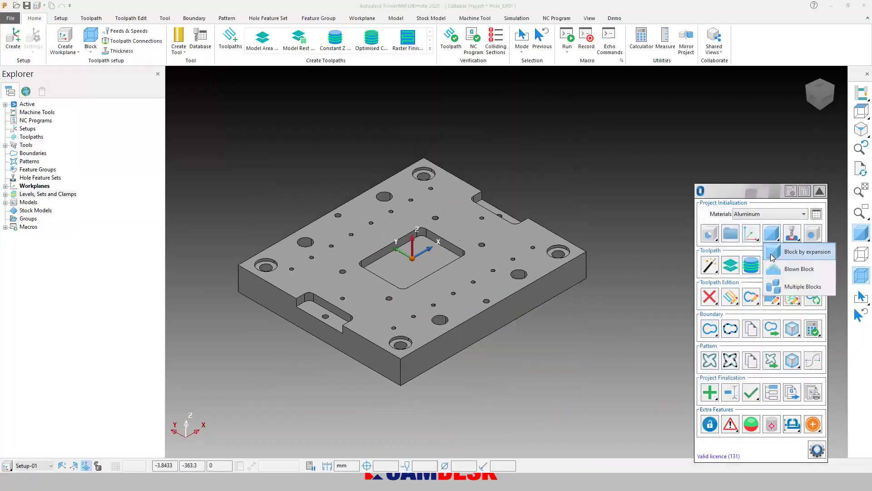
left_click(813, 249)
left_click(652, 236)
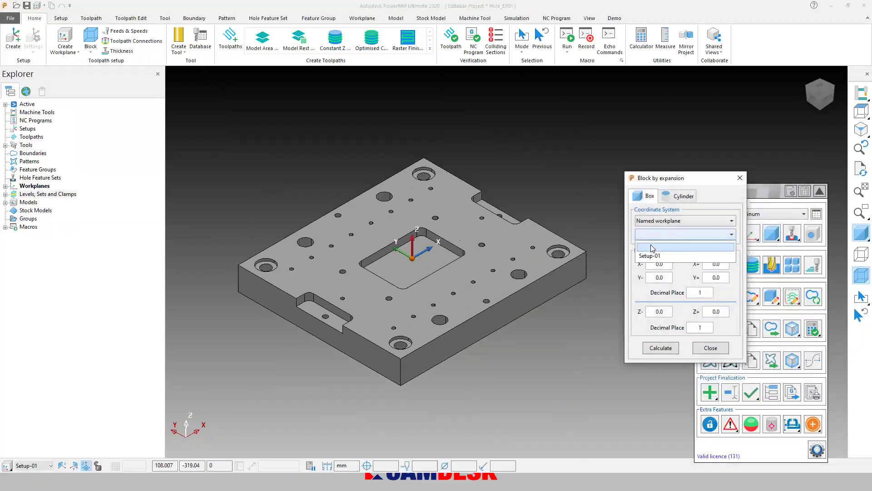
left_click(652, 243)
left_click(660, 348)
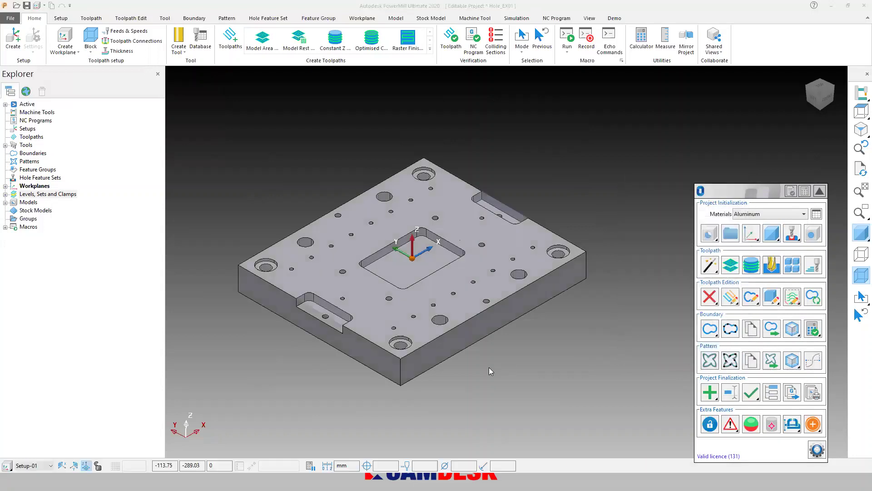
Check the project's workplanes and levels, and run the Level From Model macro
middle_click_drag(397, 351, 443, 306)
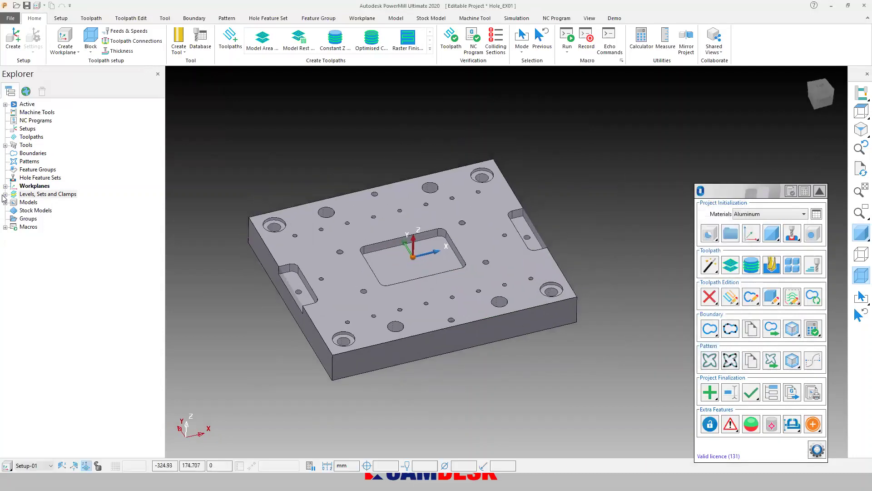
left_click(5, 194)
left_click(5, 187)
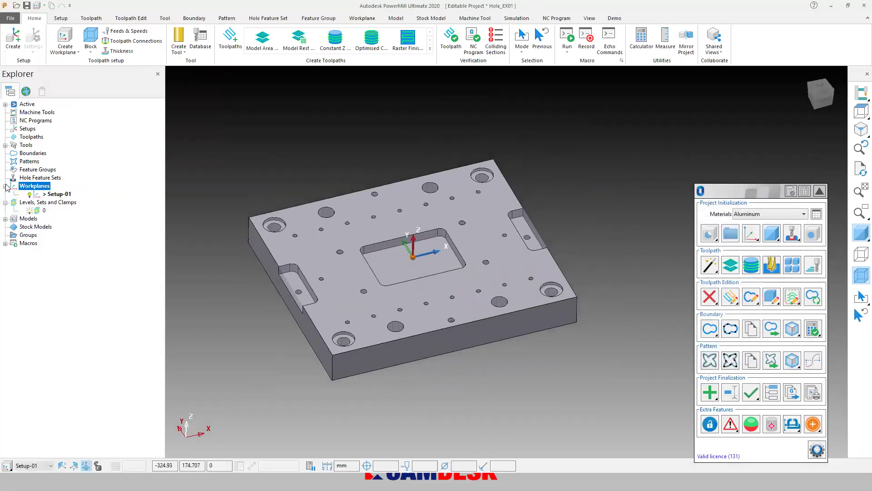
left_click(6, 186)
left_click(5, 194)
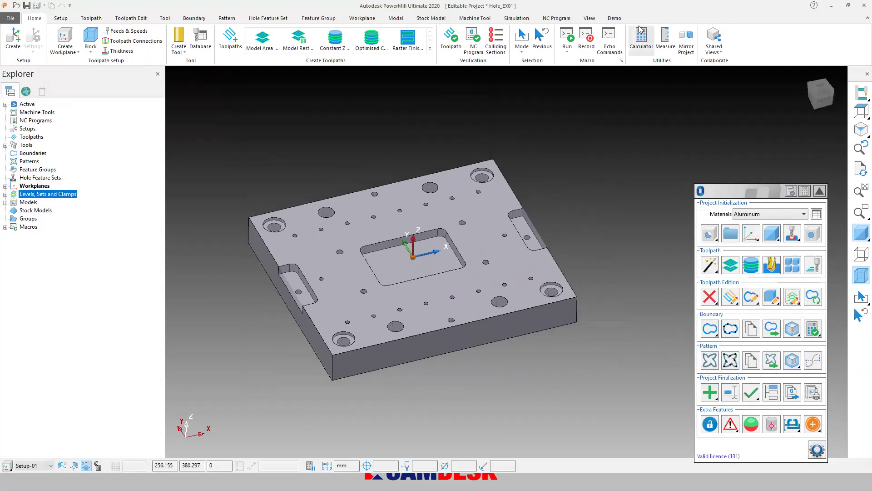
left_click(614, 19)
left_click(87, 34)
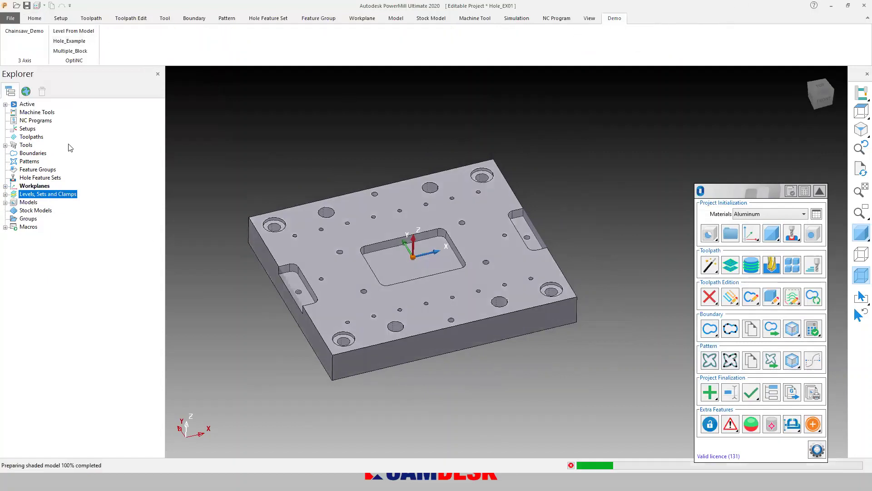
Create a hole feature set with the plugin's creator on Setup-01, using active-workplane recognition in both directions, compound holes and Crescent ordering
left_click(792, 234)
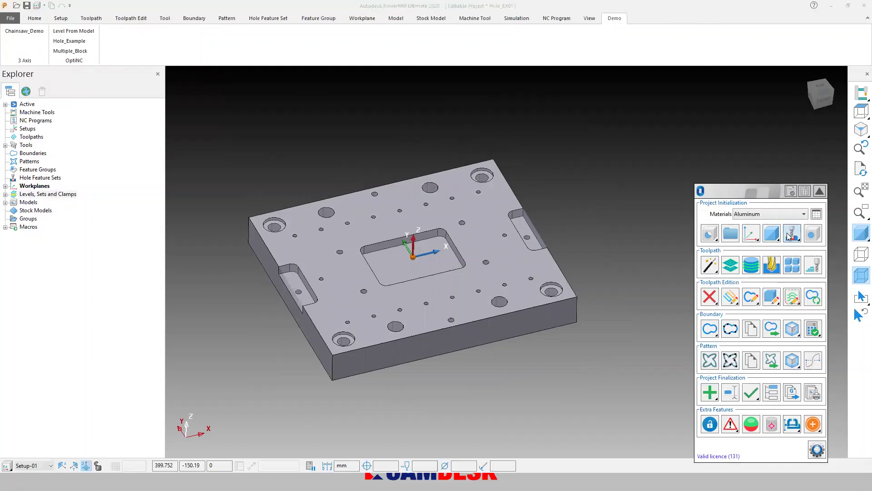
left_click(833, 252)
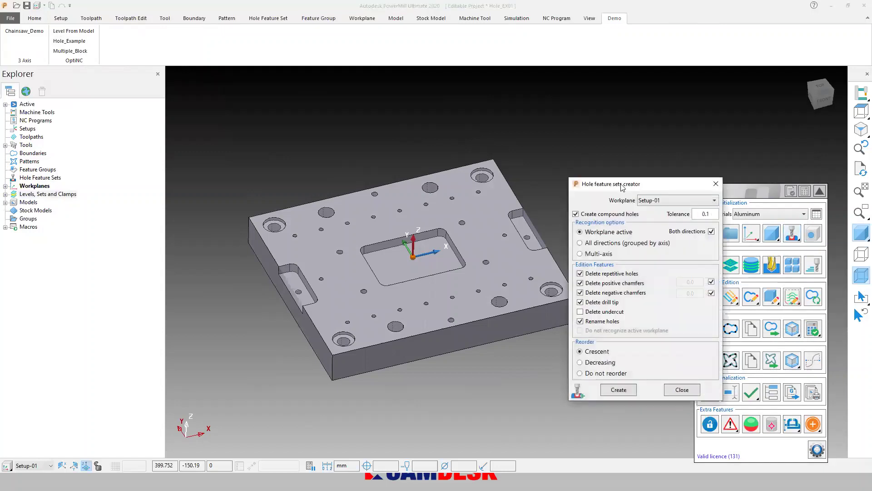
middle_click_drag(353, 298, 321, 296, "shift")
left_click(669, 184)
left_click(666, 190)
left_click(627, 376)
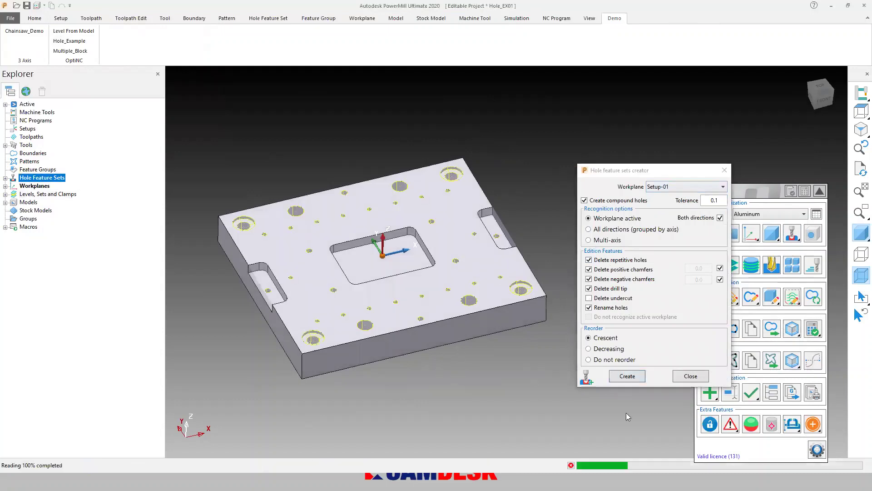
left_click(492, 240)
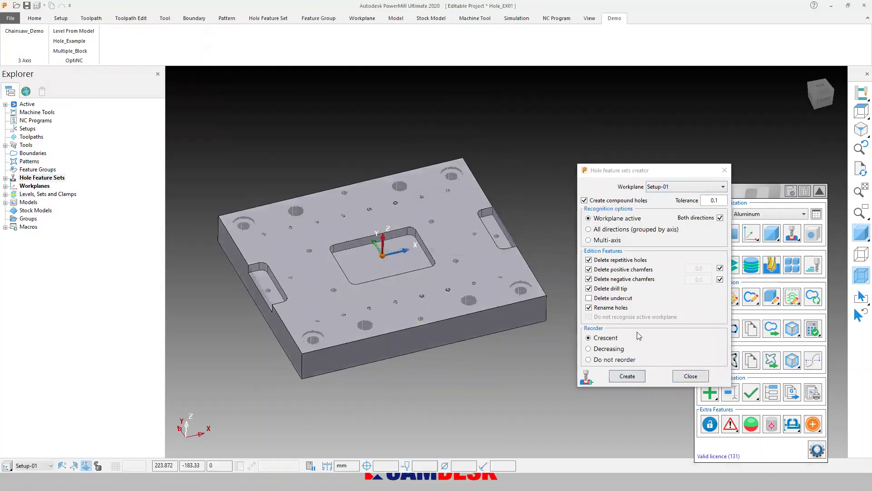
middle_click_drag(392, 267, 363, 318)
Examine how the created hole feature set names and groups its holes by diameter, depth and Z level
left_click(5, 178)
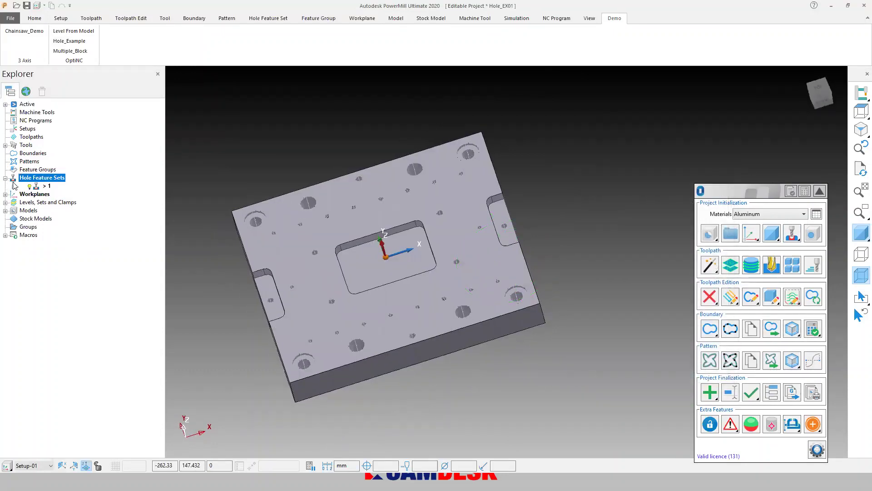
left_click(15, 187)
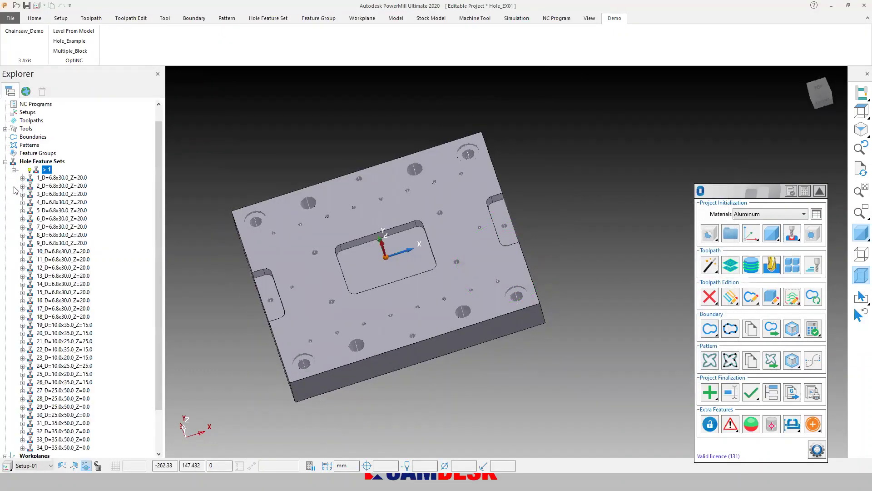
left_click(60, 178)
left_click(65, 186)
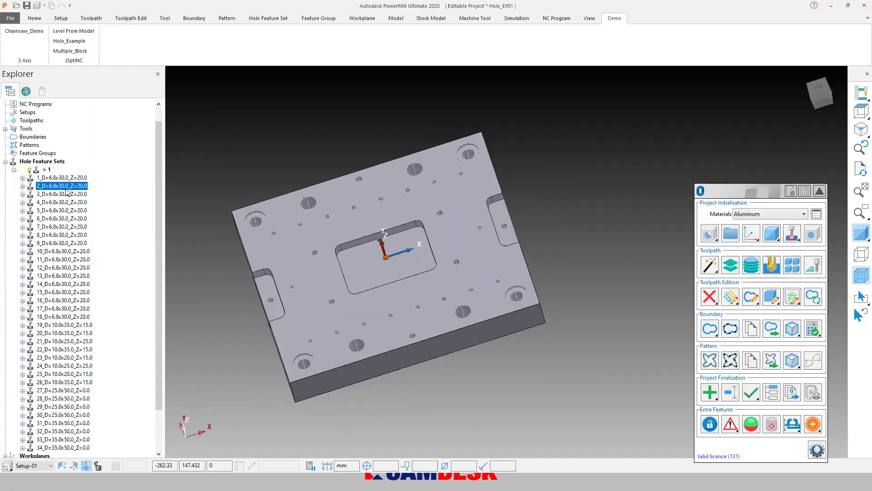
left_click(80, 178)
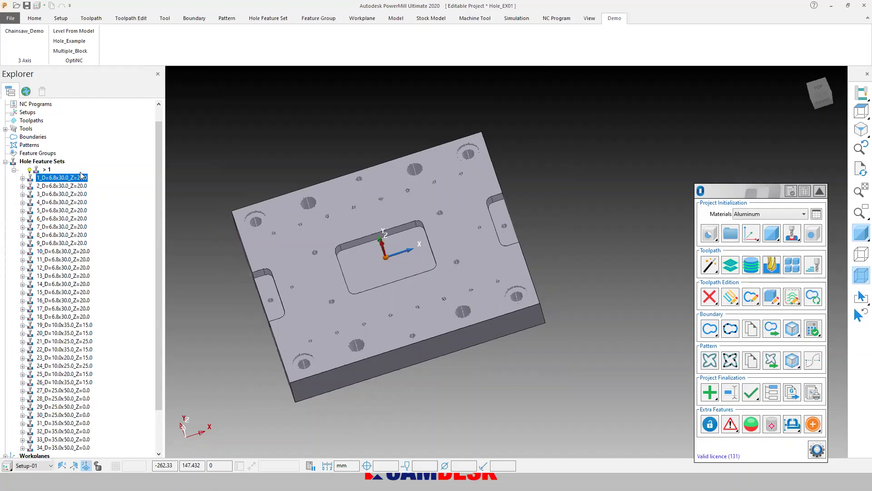
left_click(78, 317, "shift")
scroll(90, 299, "down", 2)
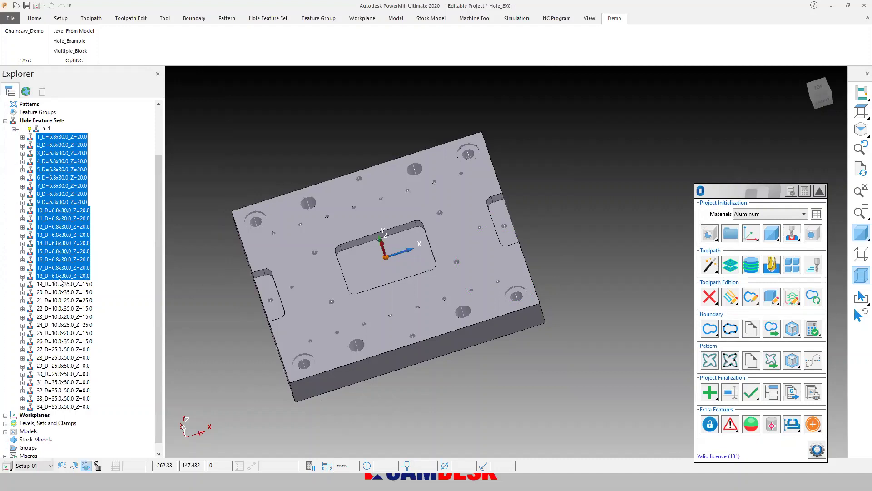
key("Down")
left_click(65, 334, "shift")
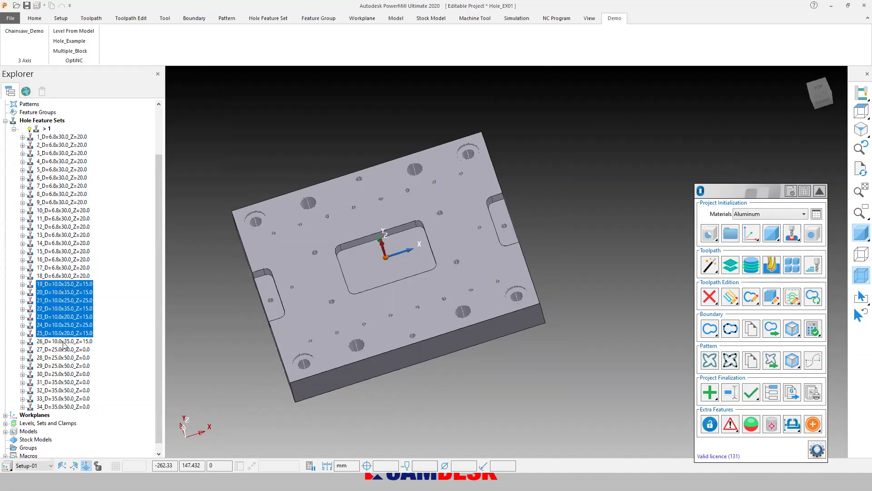
left_click(64, 350)
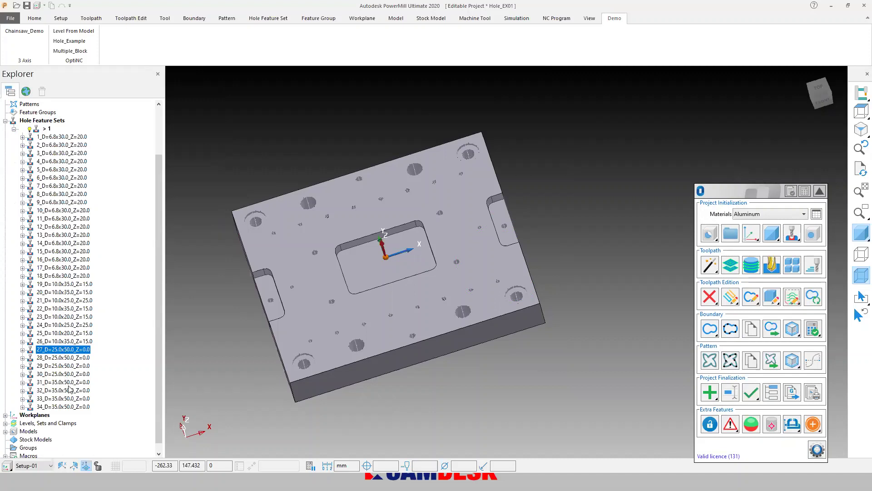
left_click(14, 130)
Open the plugin's Height editor and arrange its Feature dialog clear of the plate
middle_click_drag(414, 287, 409, 309)
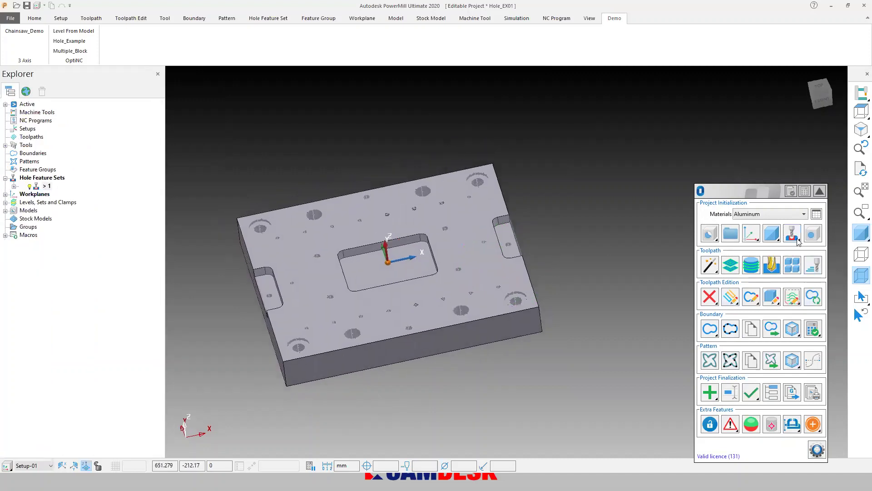
left_click(798, 241)
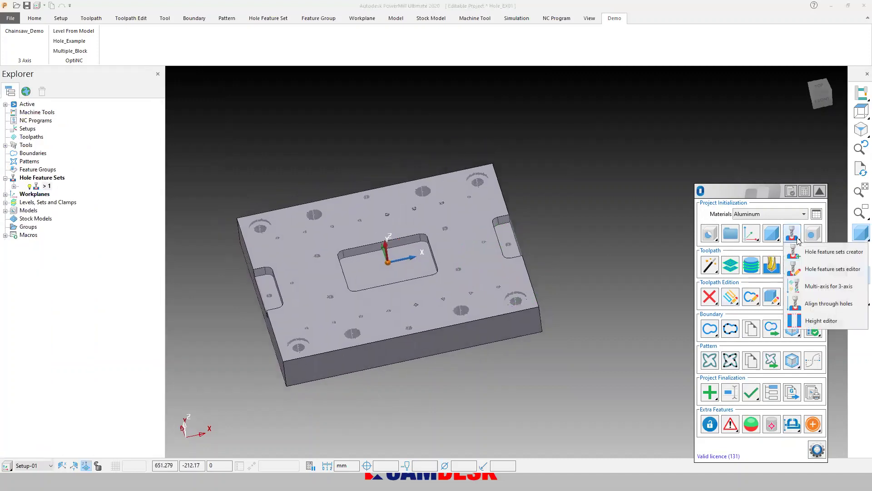
left_click(839, 325)
left_click_drag(253, 146, 583, 147)
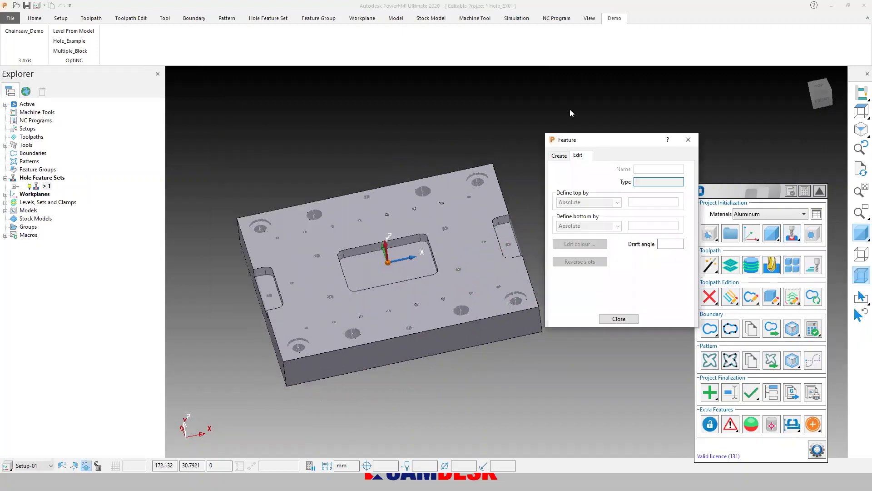
middle_click_drag(368, 320, 369, 288)
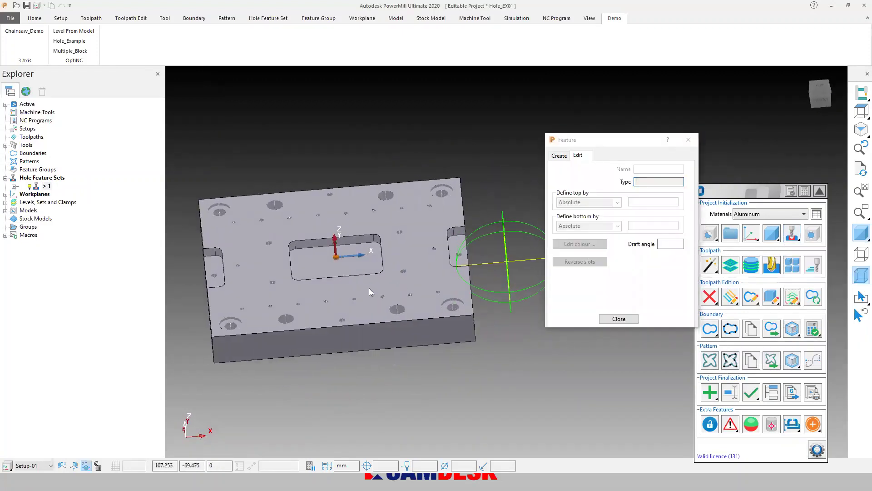
scroll(399, 233, "up", 2)
left_click_drag(164, 214, 143, 211)
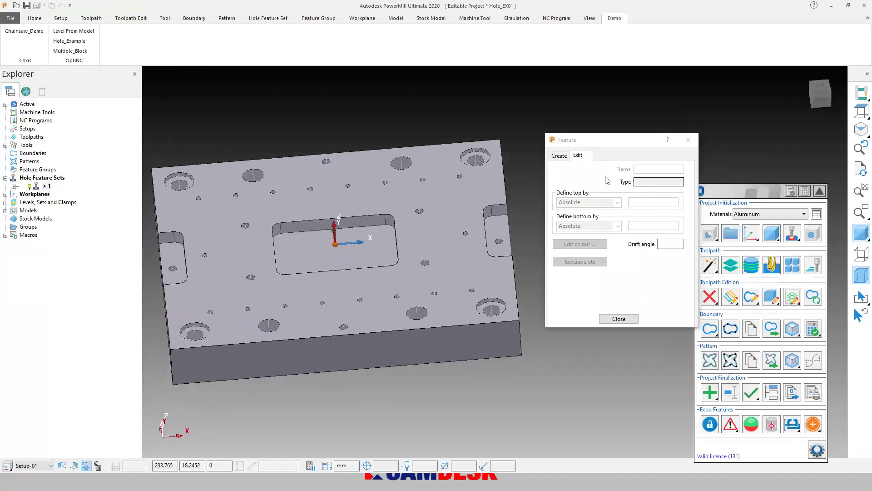
left_click_drag(585, 139, 578, 132)
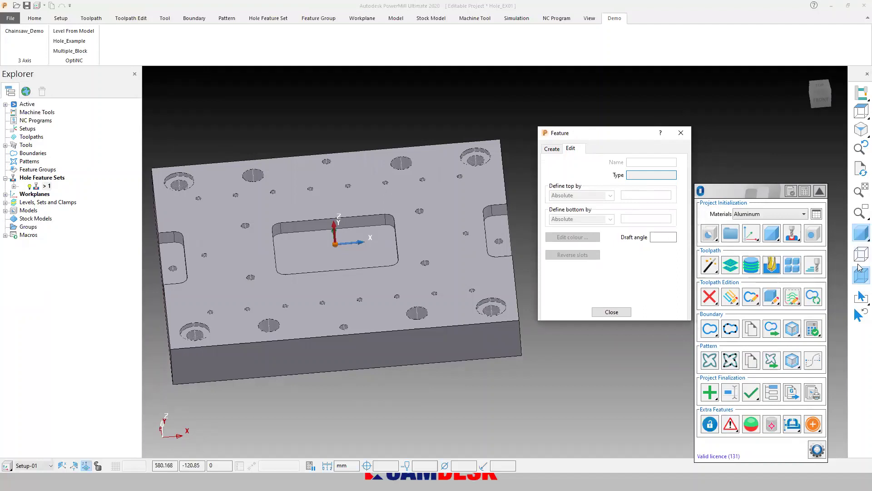
Hide the block and shaded model, review the top and bottom heights of a 35 mm counterbored hole, and close the Feature dialog
left_click(860, 278)
scroll(515, 159, "up", 3)
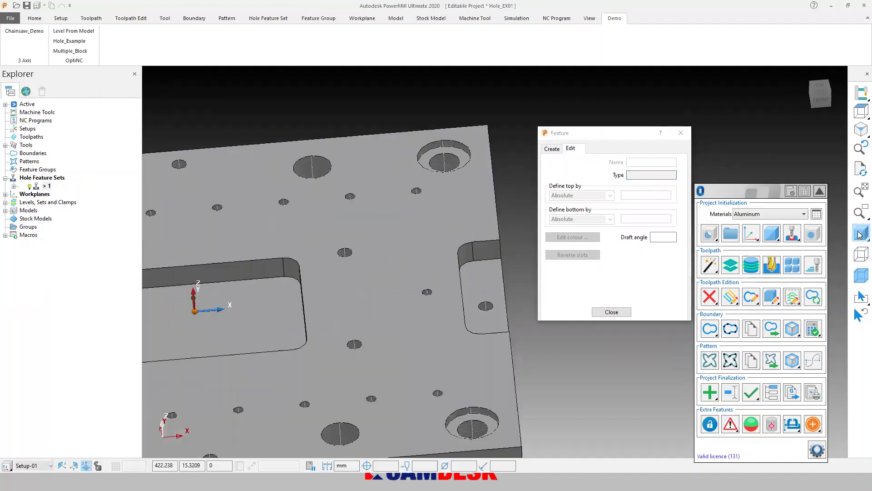
left_click(858, 233)
scroll(424, 195, "up", 3)
left_click(451, 158)
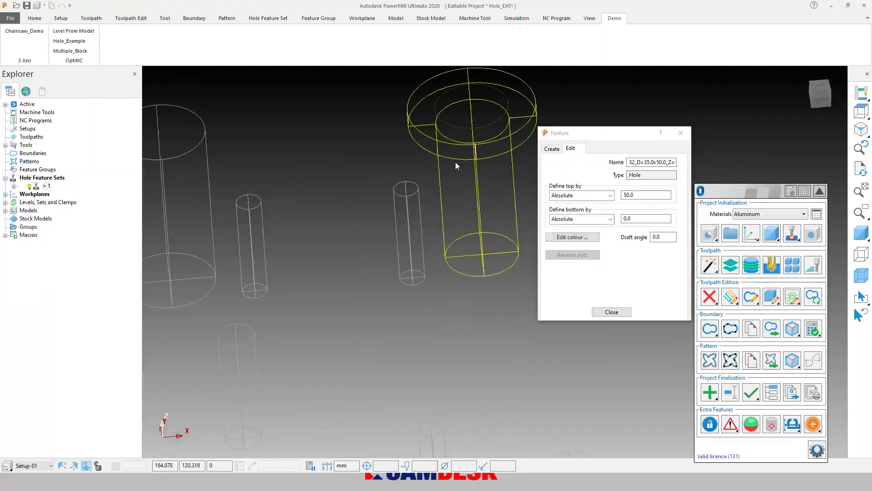
left_click_drag(637, 196, 610, 220)
left_click(614, 313)
Edit the counterbored hole at X170 Y145 and delete its upper 35 mm component, leaving only the 20 mm bore
right_click(481, 159)
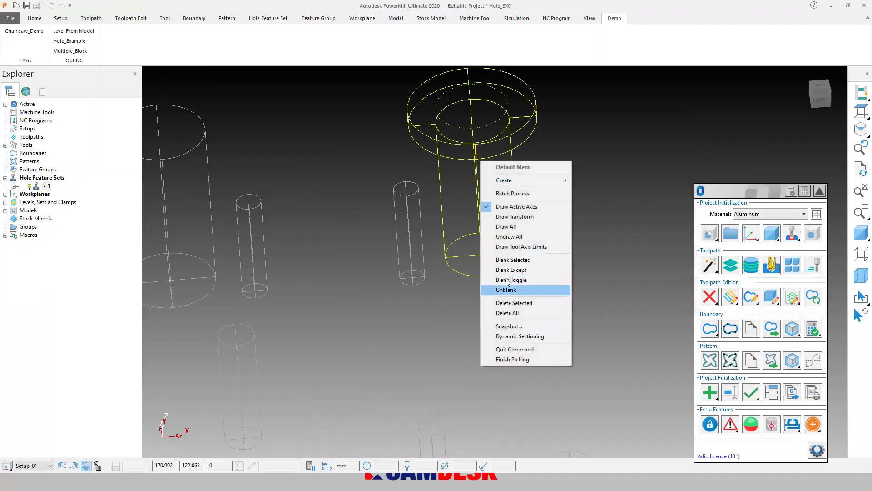
right_click(453, 158)
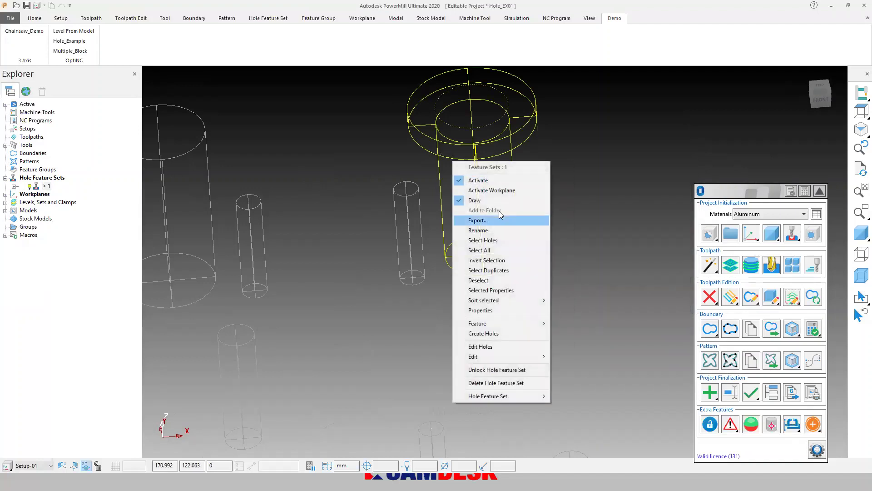
left_click(485, 346)
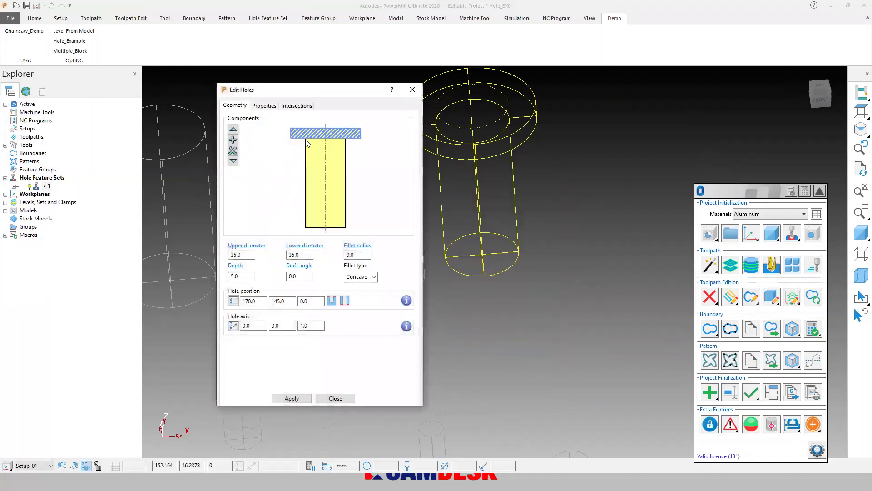
left_click(233, 151)
scroll(524, 226, "down", 5)
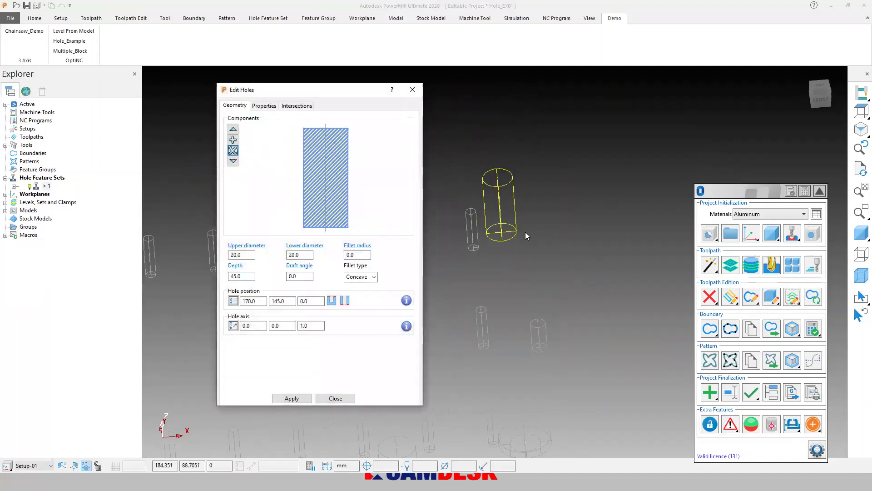
Delete the upper 35 mm component from the other three counterbored corner holes and close the Edit Holes dialog
scroll(646, 229, "up", 5)
left_click(456, 224)
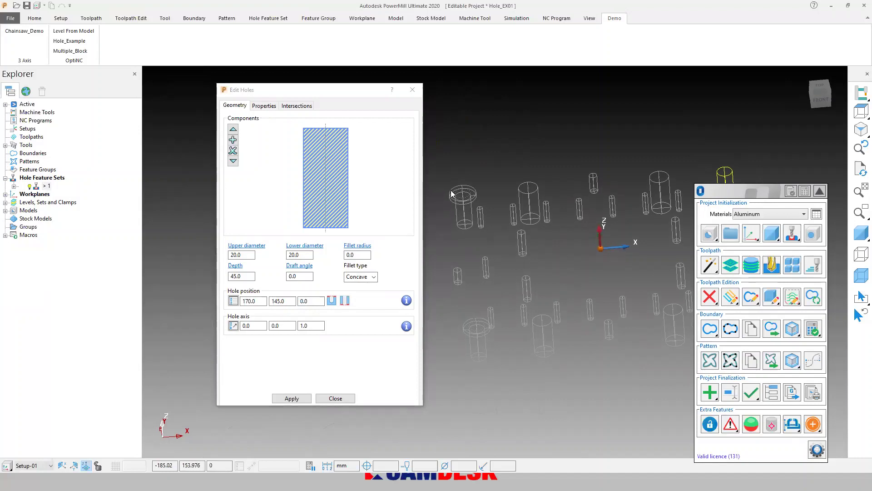
left_click(233, 150)
left_click(478, 274)
middle_click_drag(580, 305, 455, 322, "shift")
left_click(631, 266)
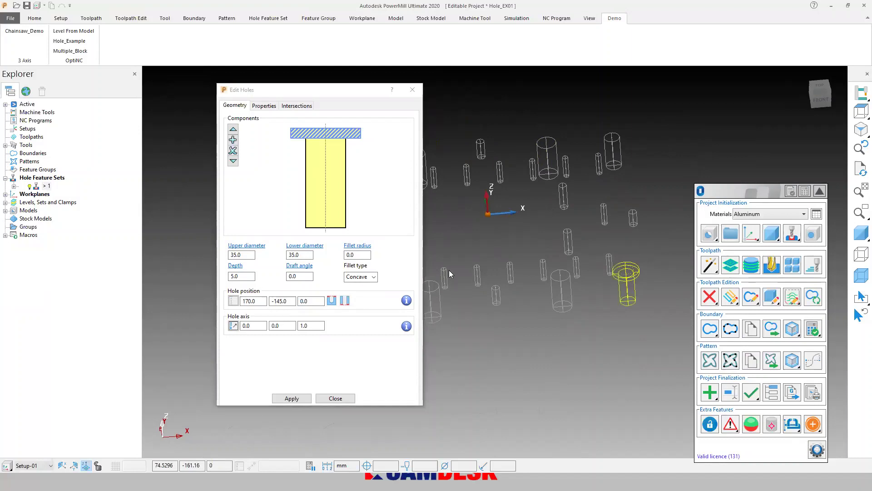
left_click(233, 151)
scroll(586, 278, "down", 5)
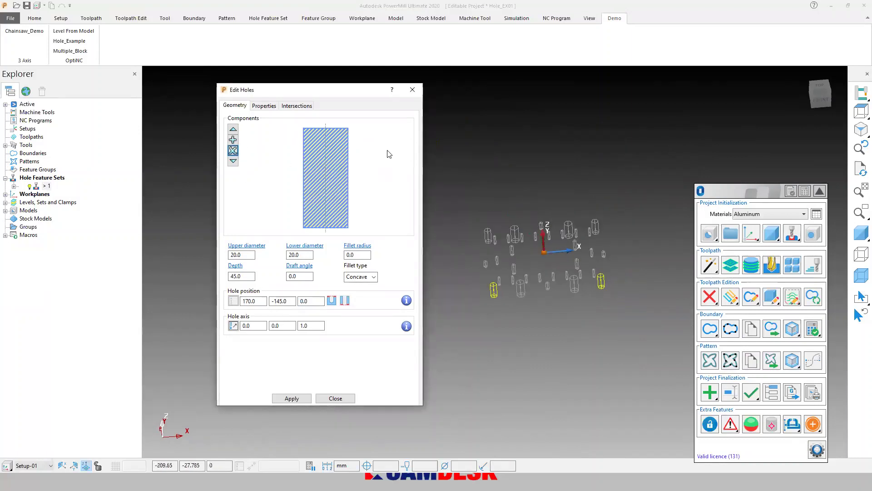
left_click(412, 89)
Select the four 20 mm corner holes together and open them in the plugin's Height editor
scroll(560, 226, "up", 5)
left_click_drag(554, 257, 548, 264)
left_click_drag(249, 253, 289, 291, "shift")
middle_click_drag(365, 297, 347, 244, "shift")
left_click_drag(271, 352, 296, 369, "shift")
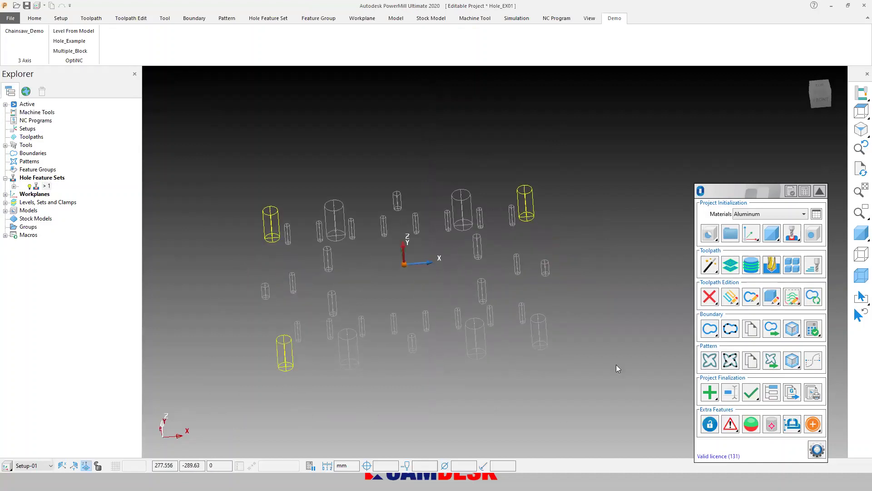
left_click_drag(526, 341, 550, 359, "shift")
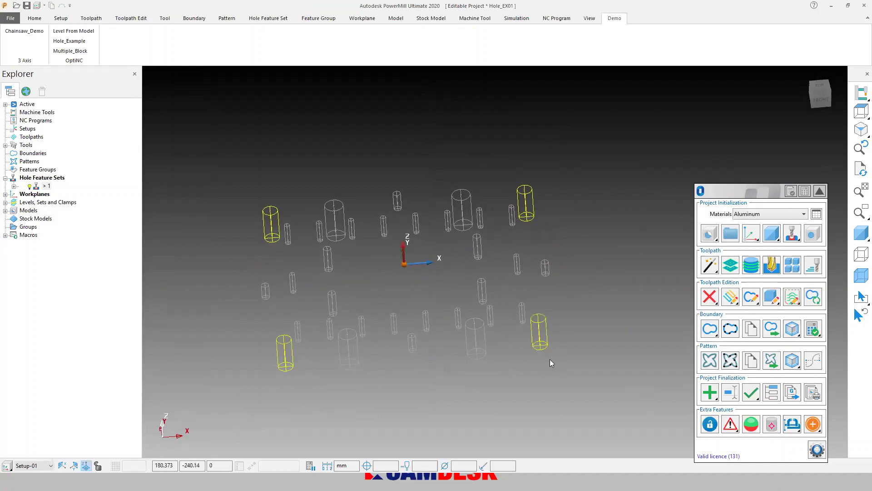
left_click(798, 237)
left_click(817, 321)
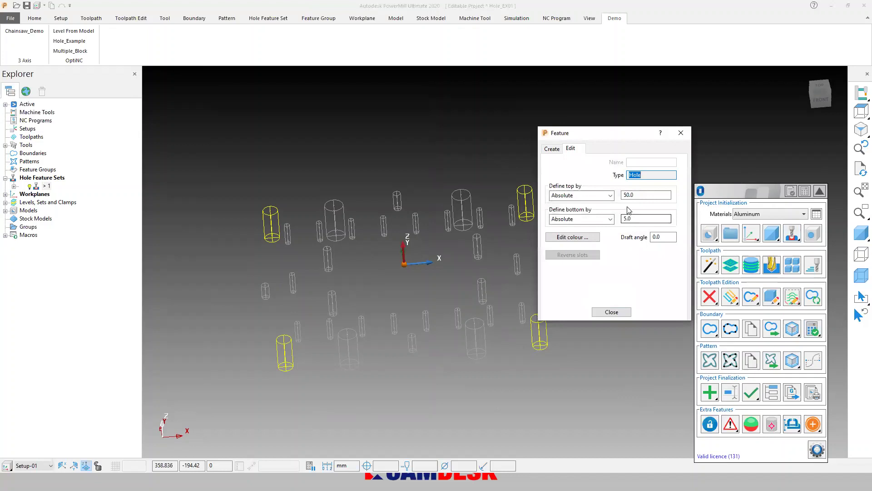
Set the absolute bottom height of the four selected holes to 100
left_click_drag(640, 195, 585, 206)
key("Tab")
key("Tab")
type("100")
key("Return")
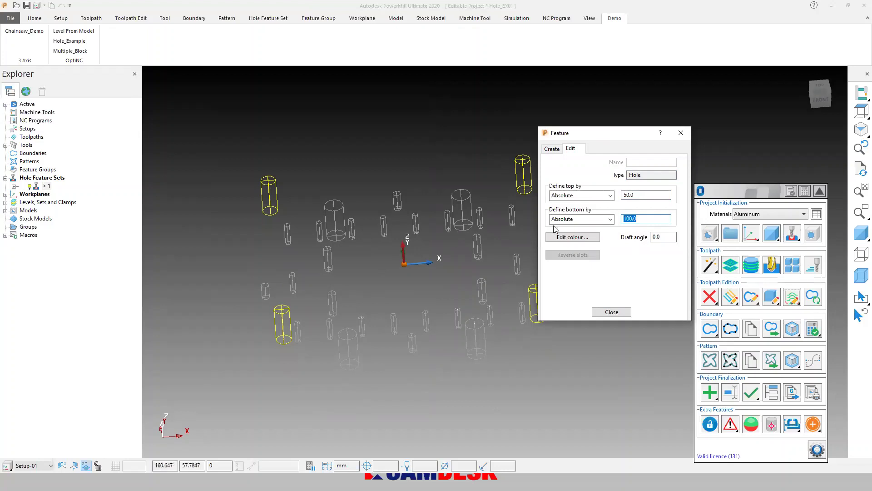
Shade the model, set the absolute bottom height of the four corner holes to 0, and close the Feature dialog
left_click(861, 232)
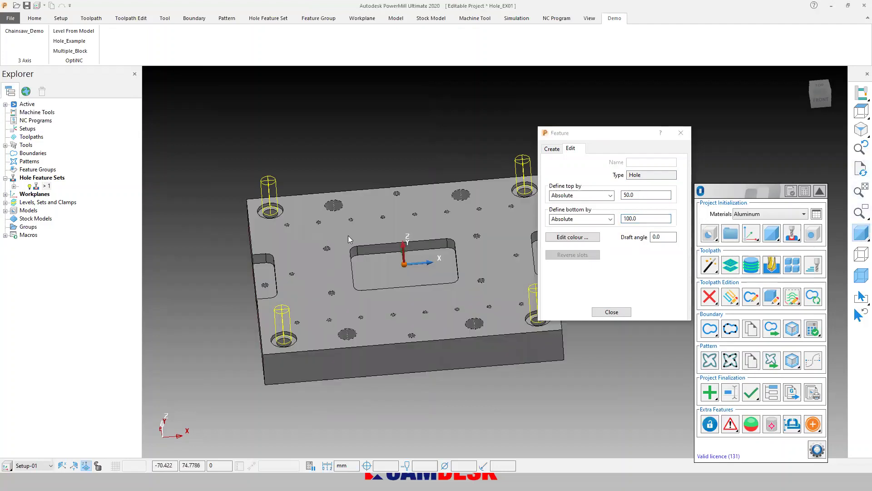
key("ctrl+2")
left_click_drag(659, 194, 614, 205)
type("0")
double_click(634, 218)
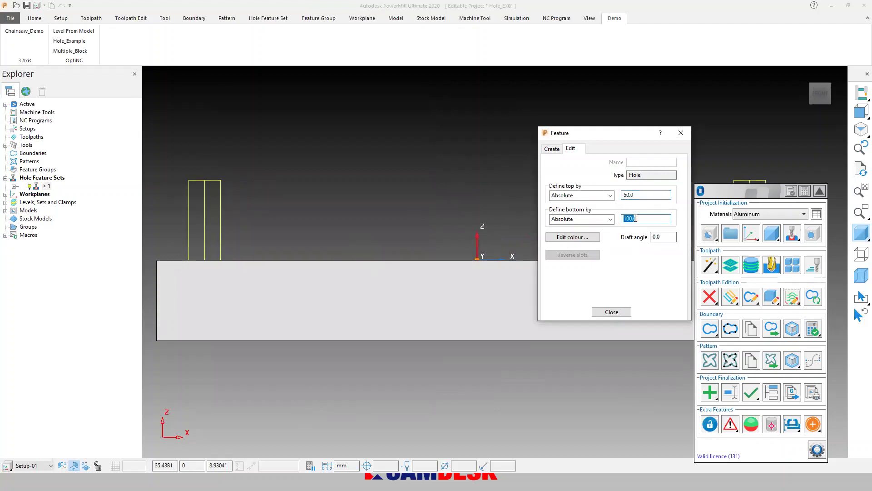
type("0")
key("Return")
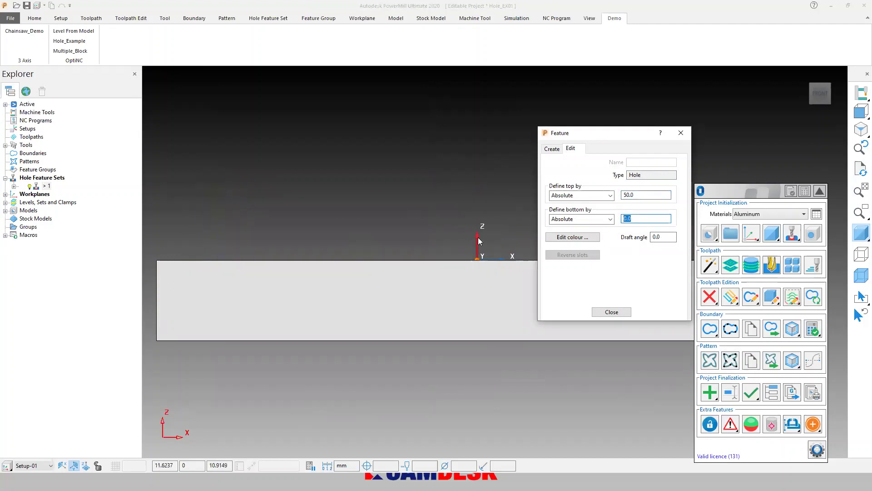
scroll(482, 238, "down", 2)
middle_click_drag(404, 255, 397, 351)
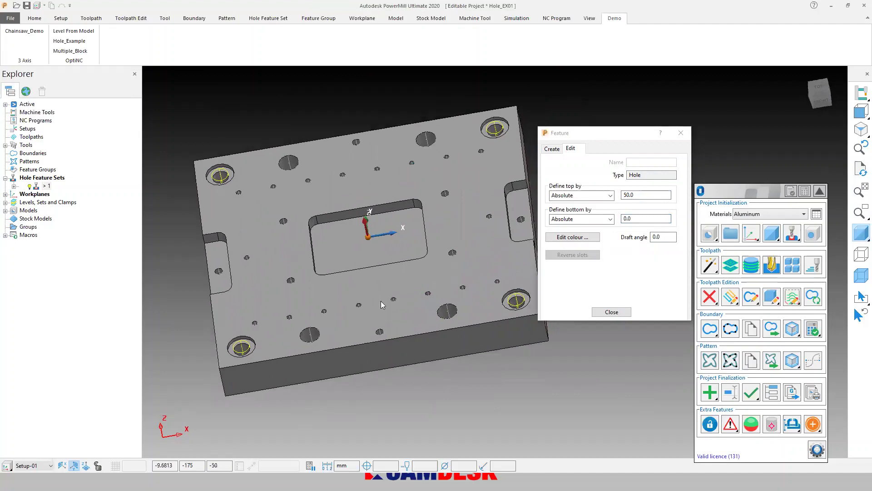
left_click(611, 312)
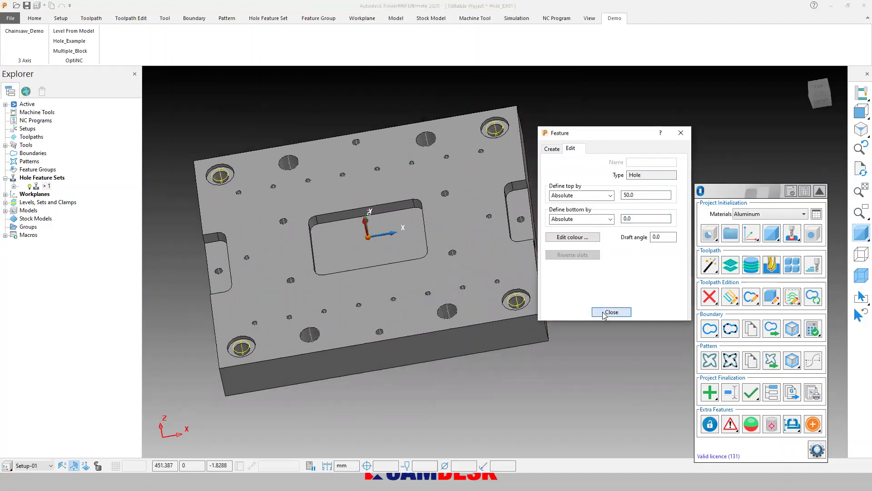
middle_click_drag(500, 221, 426, 280)
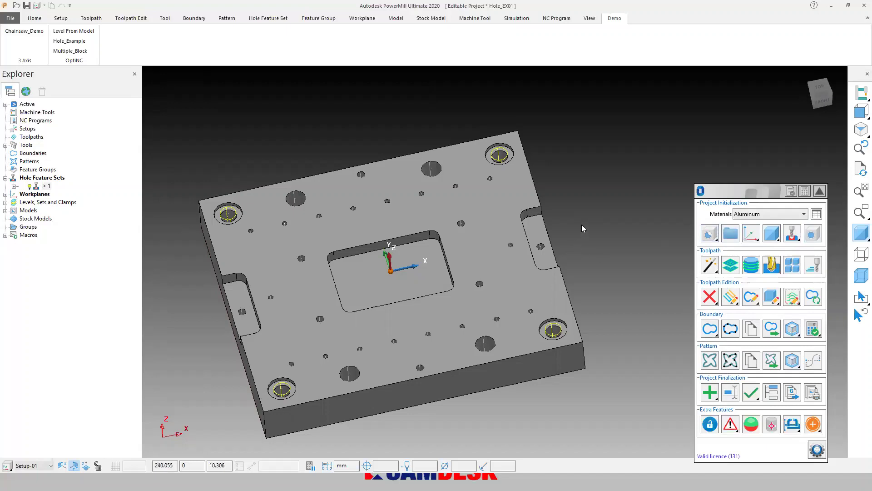
middle_click_drag(574, 258, 597, 245, "shift")
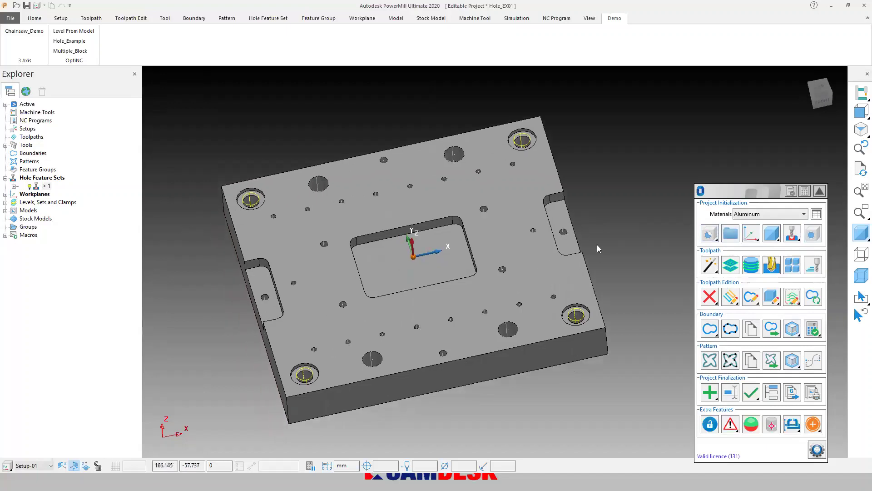
middle_click_drag(523, 328, 488, 290)
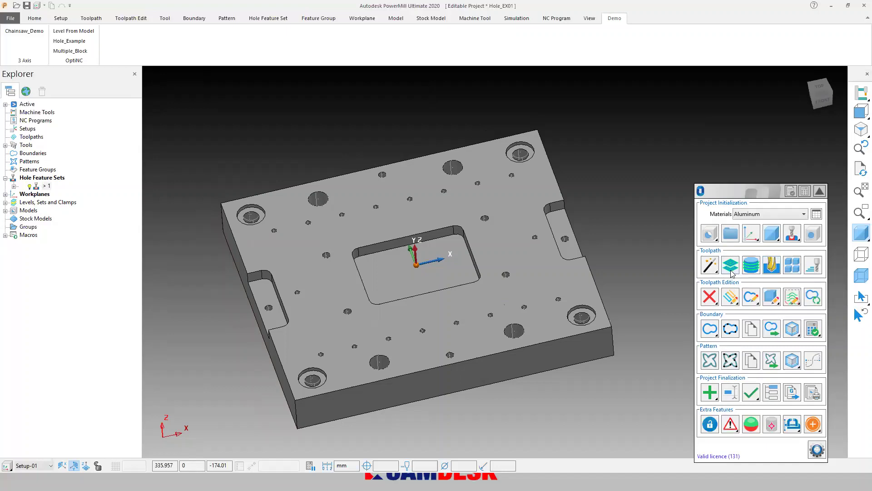
left_click(771, 265)
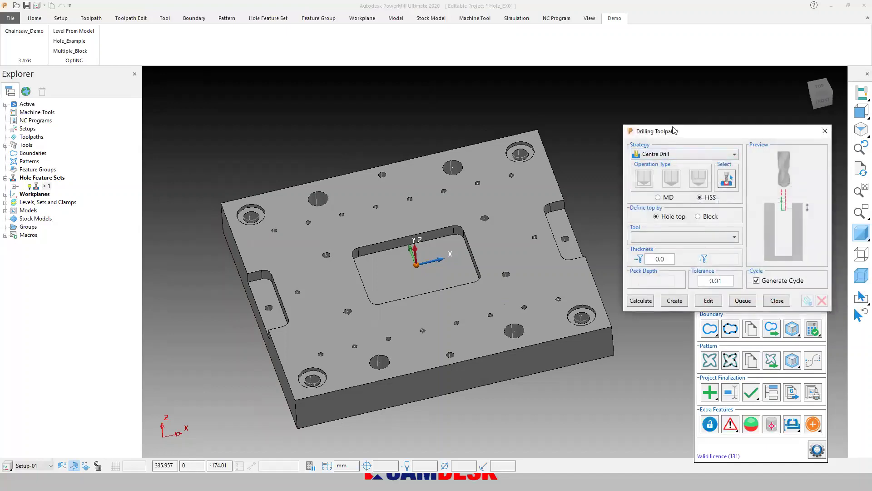
left_click_drag(674, 131, 650, 123)
middle_click_drag(291, 308, 345, 255)
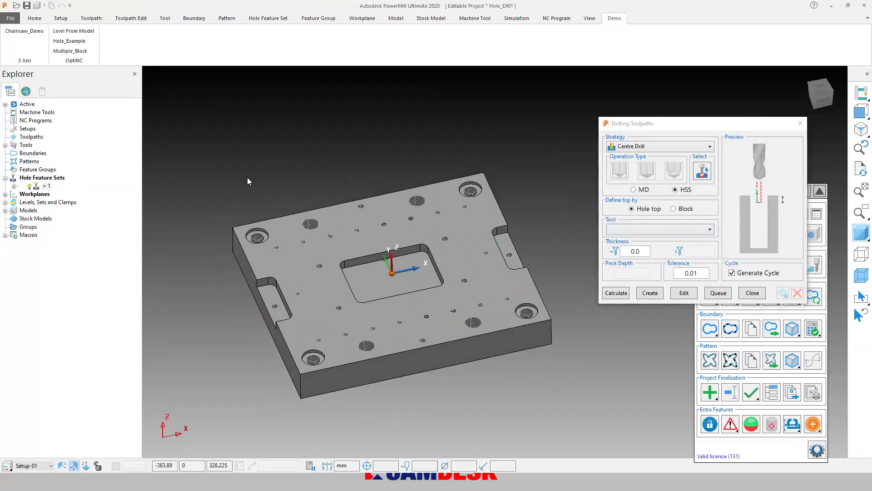
left_click(750, 294)
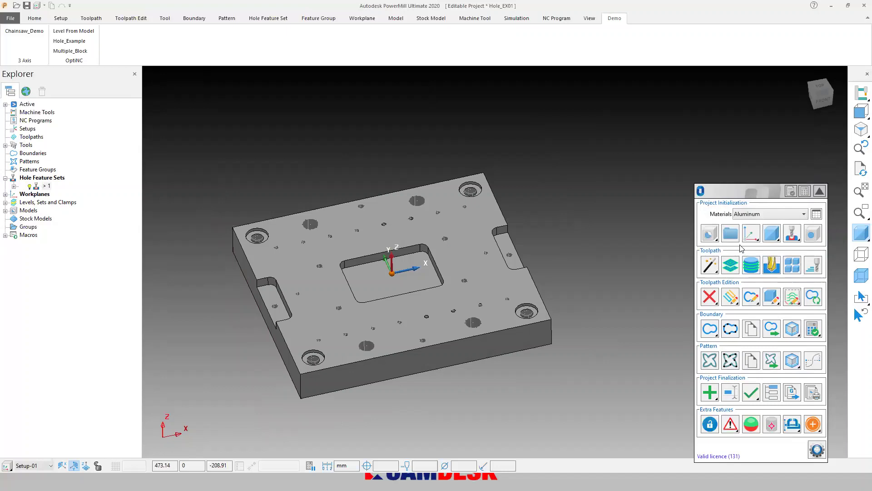
left_click(771, 265)
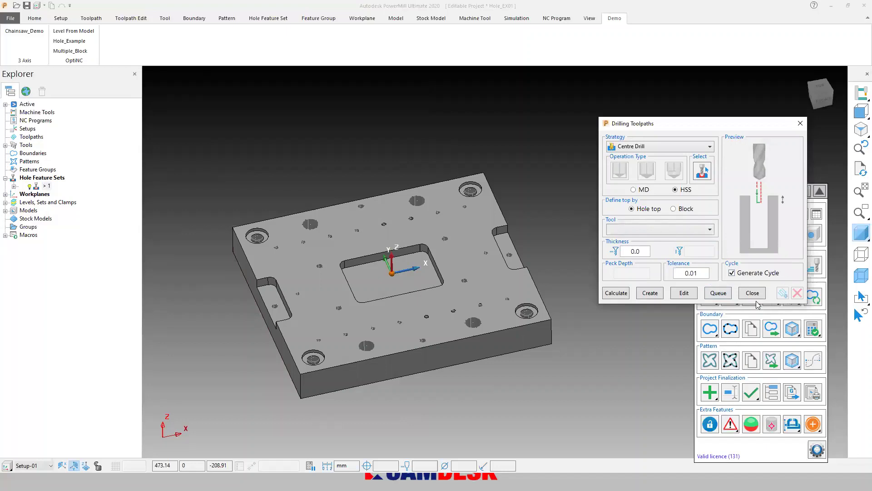
Create a SETUP-01 folder under both the NC programs and the toolpaths with the plugin's folder creator
left_click(731, 233)
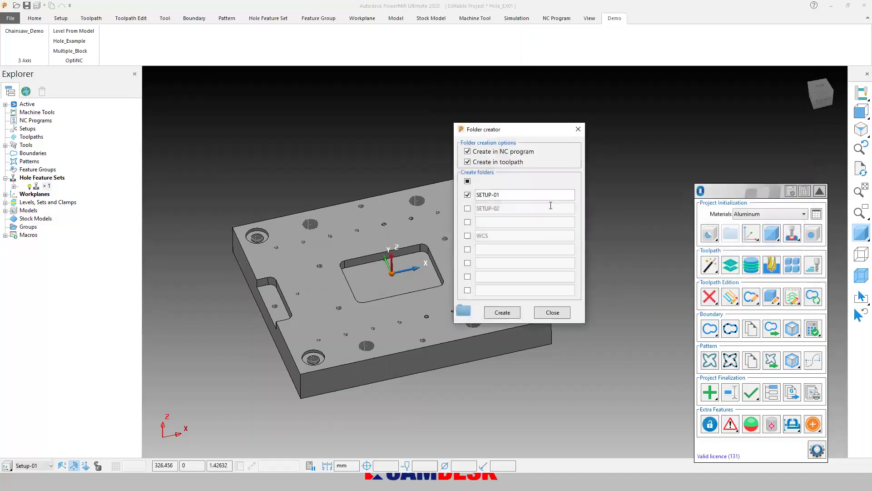
left_click(500, 314)
left_click(553, 312)
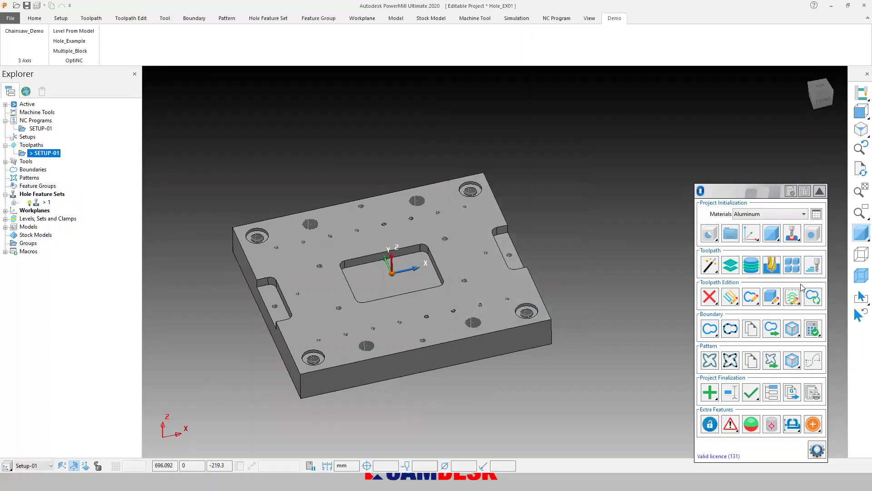
Start a Centre Drill toolpath in the plugin's drilling creator and assign the D3_CD tool
left_click(774, 271)
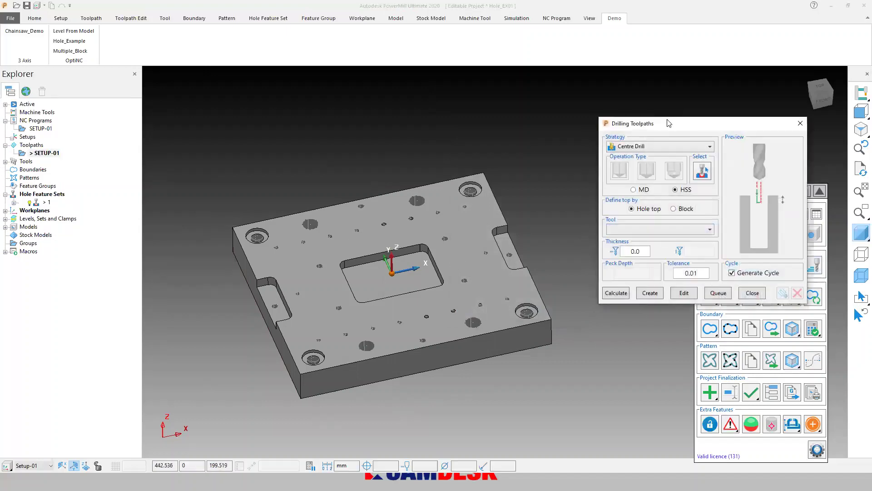
left_click(626, 224)
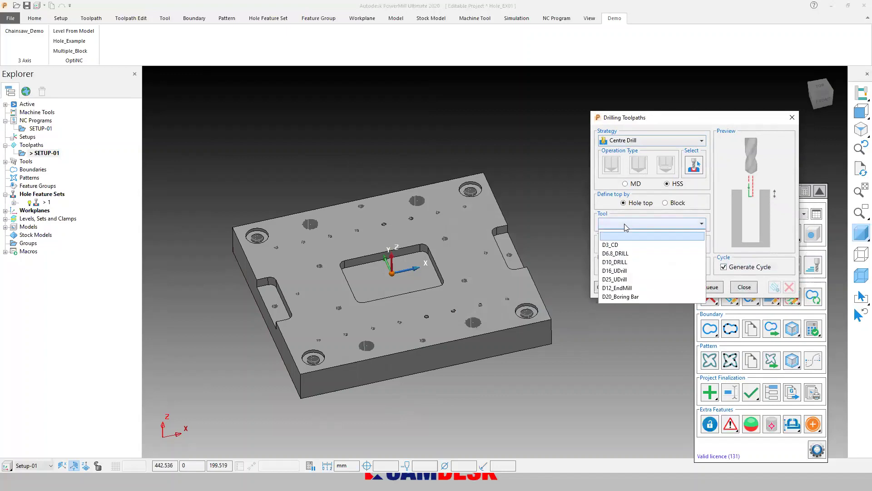
left_click(614, 245)
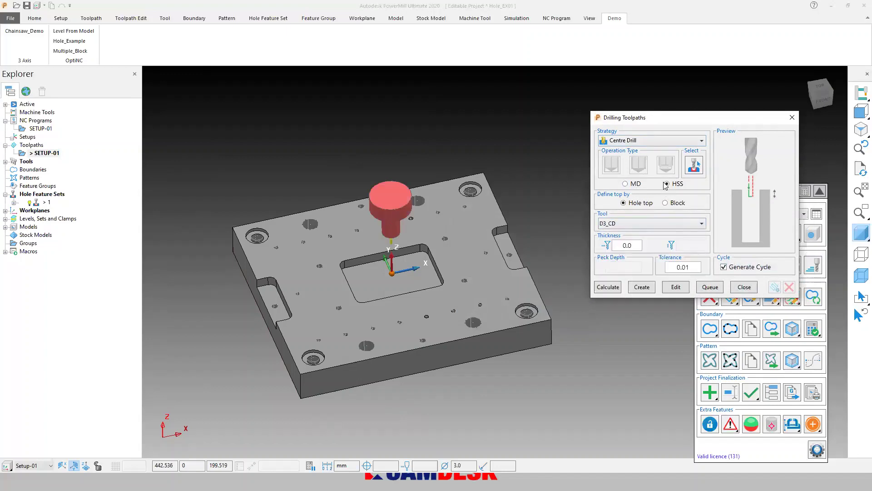
Filter the hole selection to the smallest diameter, calculate the centre drilling toolpath, and inspect it on the plate
left_click(694, 165)
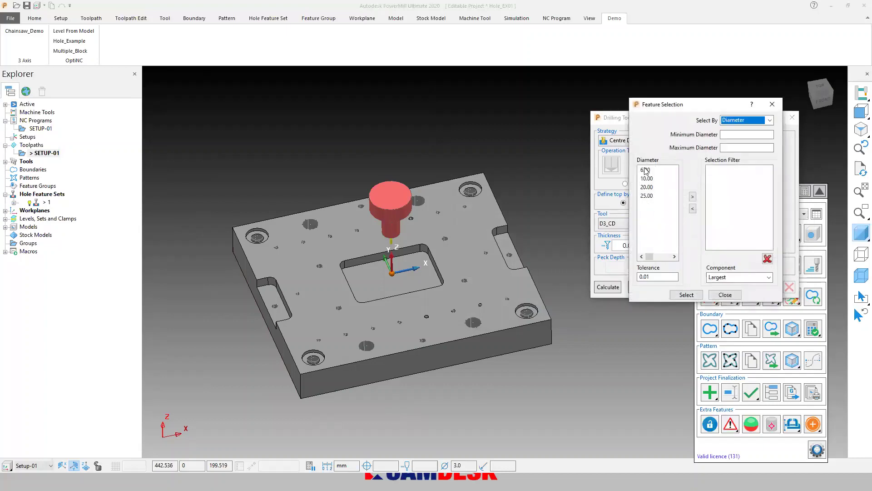
left_click(646, 170)
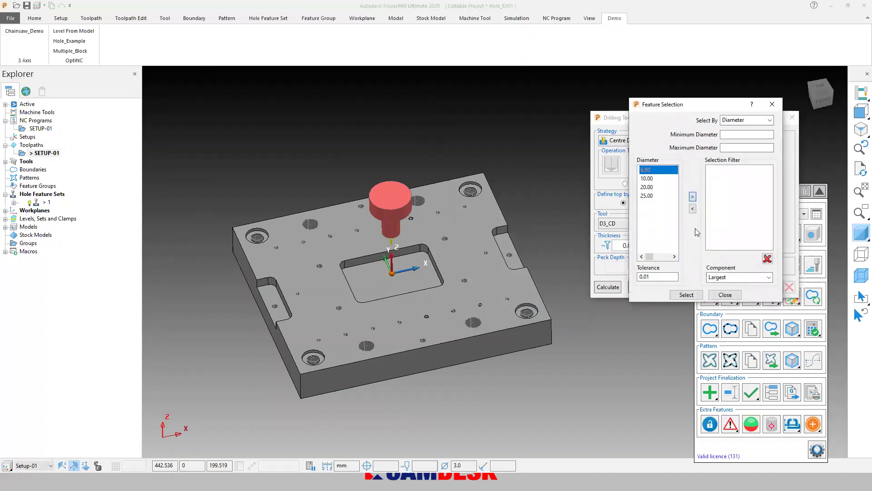
left_click(693, 196)
left_click(737, 296)
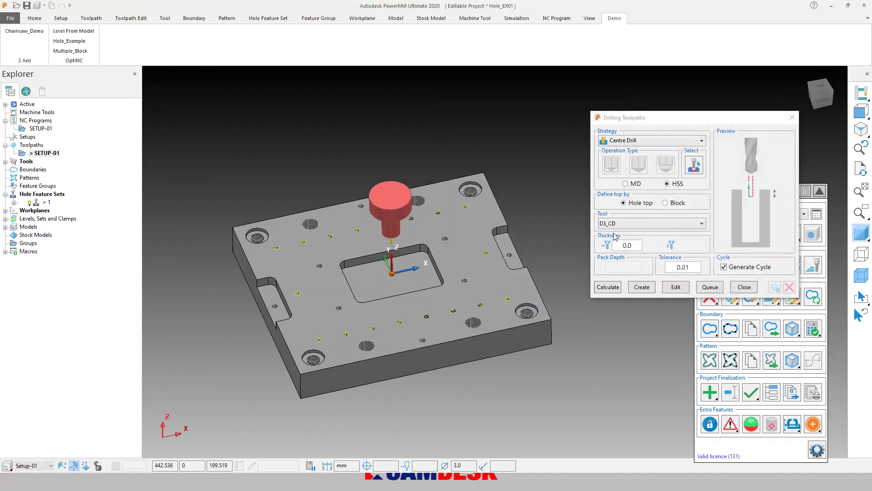
left_click(612, 289)
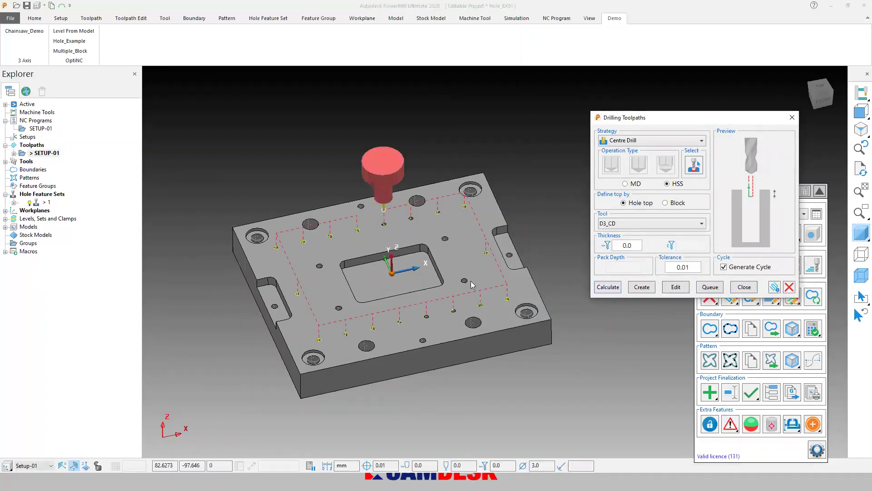
middle_click_drag(469, 311, 472, 270)
scroll(411, 260, "up", 4)
scroll(411, 260, "down", 3)
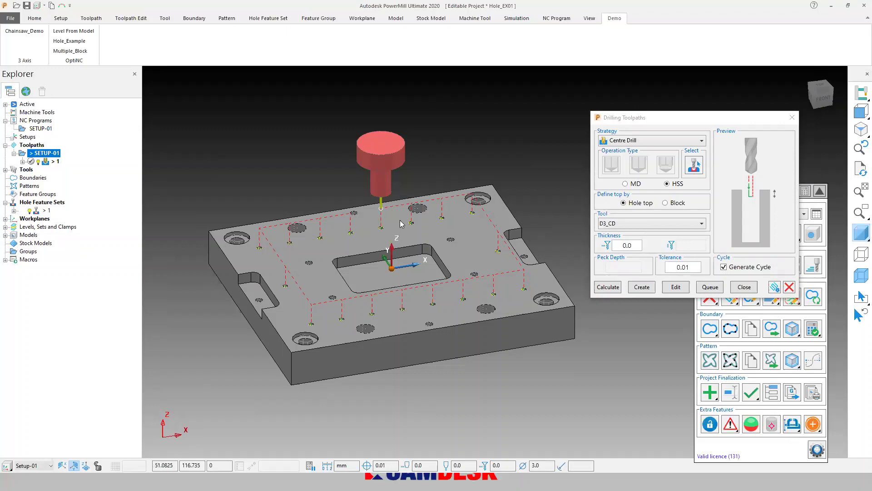
Switch the drilling strategy to Sigle Peck and select the 6.80 mm diameter holes
left_click(736, 159)
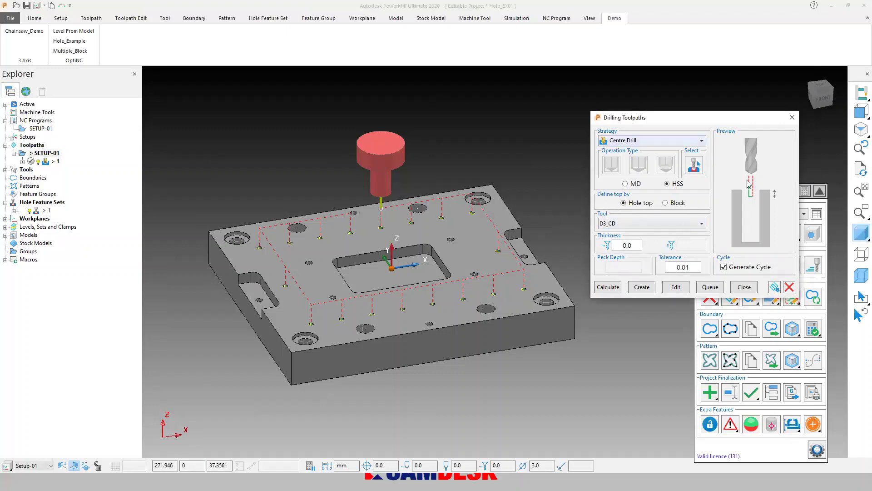
left_click(634, 141)
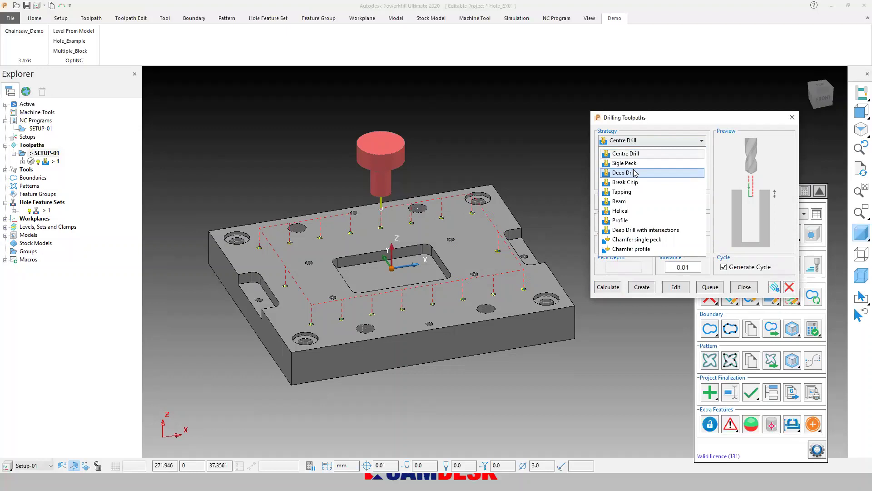
left_click(624, 162)
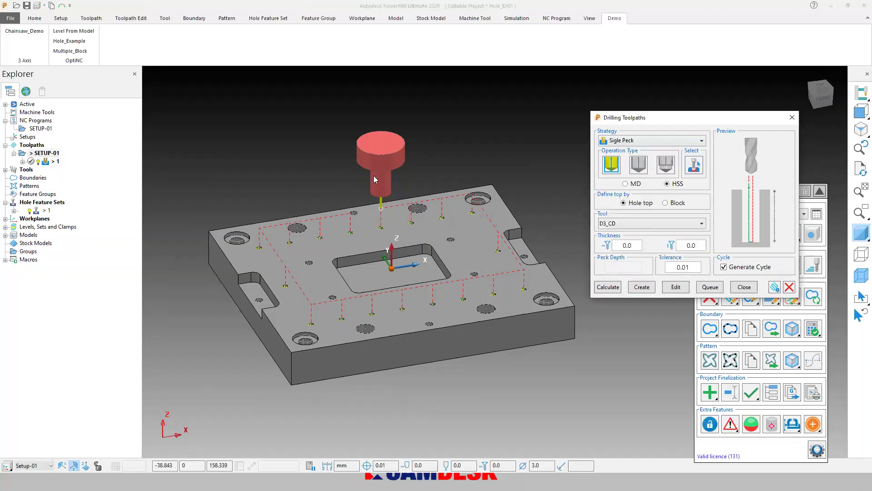
left_click(697, 165)
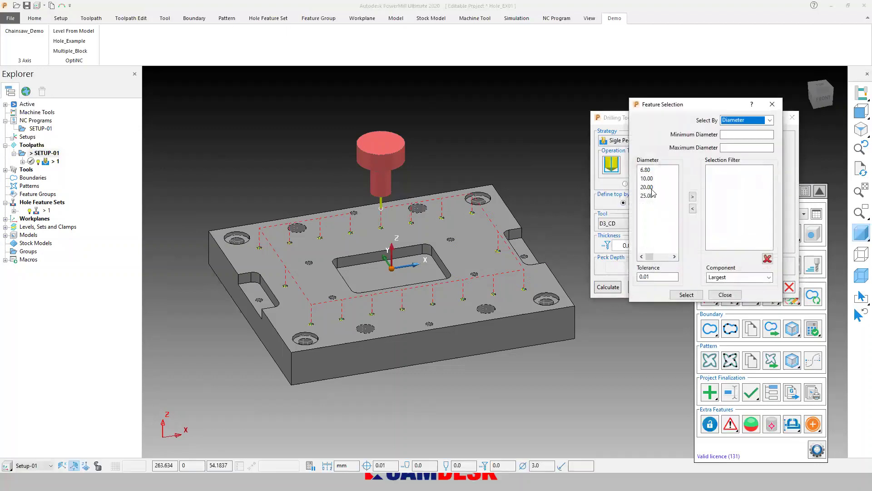
left_click(646, 170)
left_click(692, 196)
left_click(724, 295)
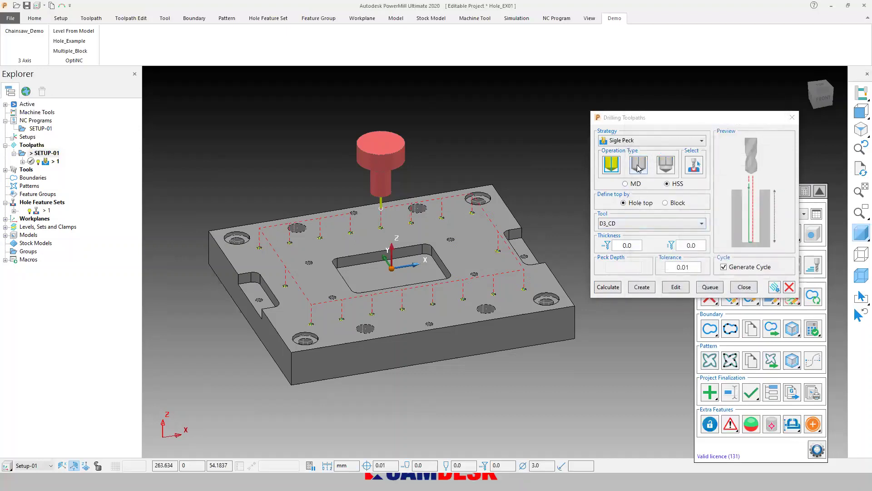
Choose the second operation type, assign the D6.8_DRILL tool, and calculate the single peck toolpath
left_click(639, 166)
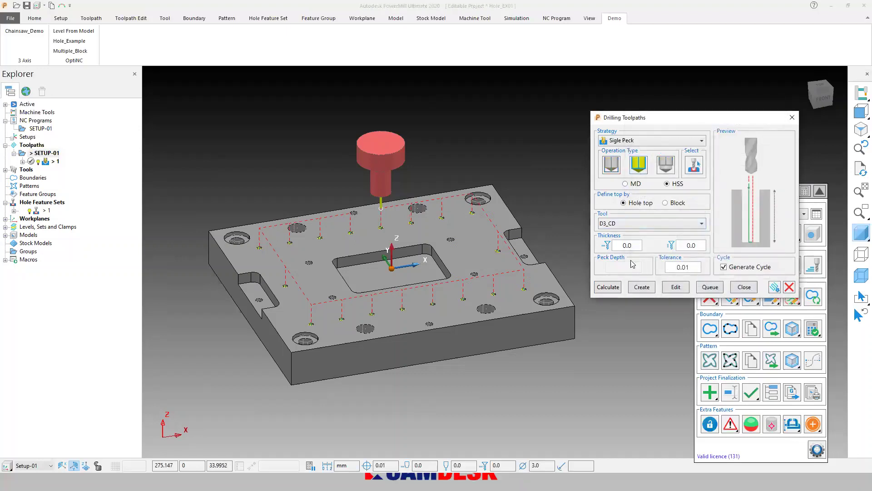
left_click(632, 225)
left_click(621, 255)
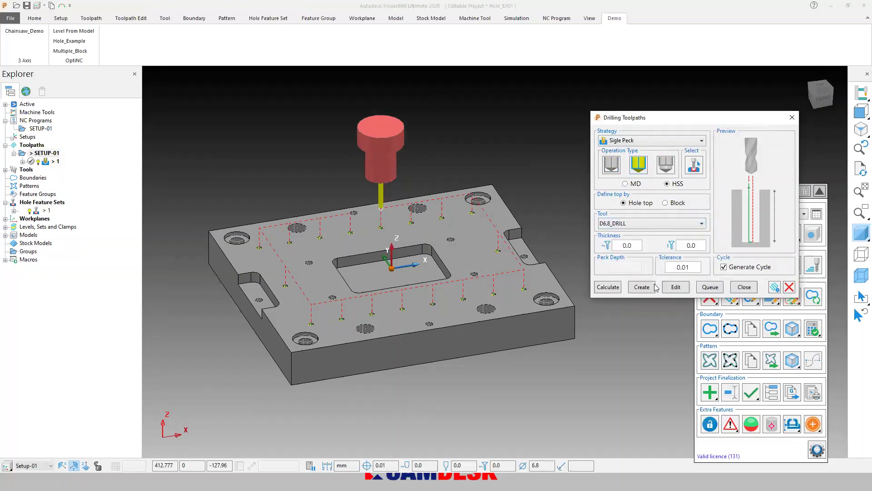
left_click(608, 287)
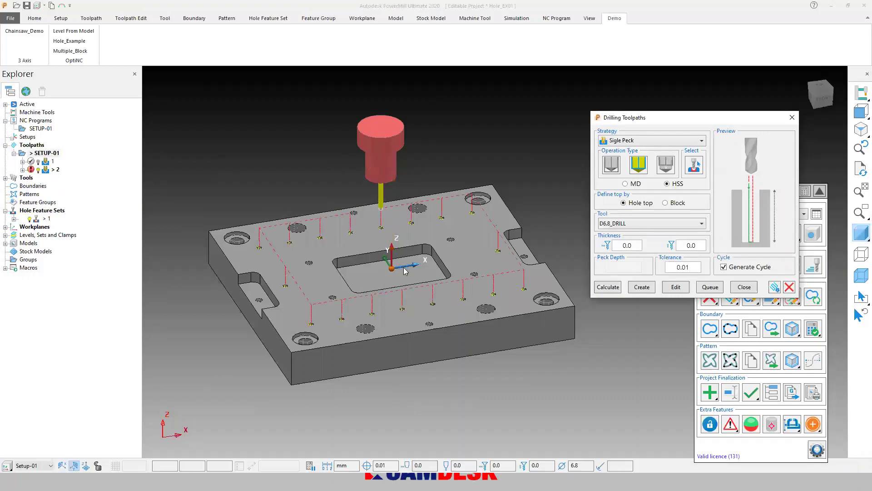
middle_click_drag(413, 303, 407, 309)
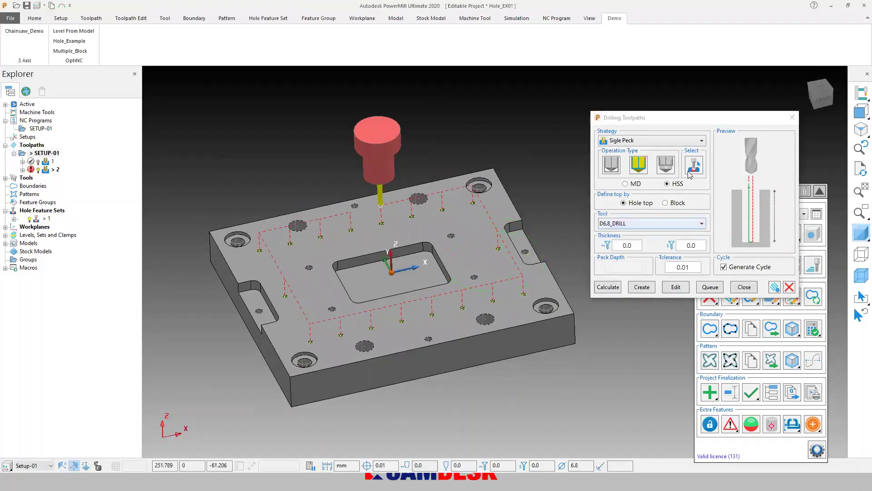
Switch the drilling strategy to Deep Drill and select the 10 mm diameter holes
left_click(619, 142)
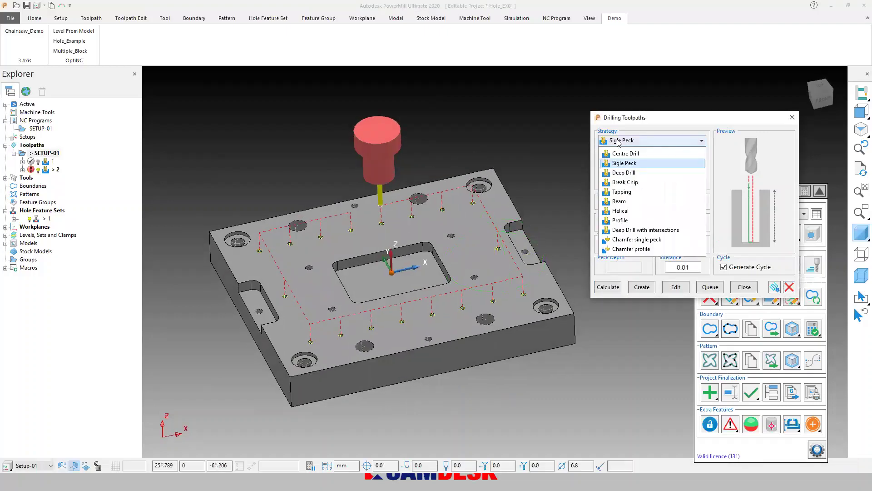
left_click(625, 173)
left_click(692, 168)
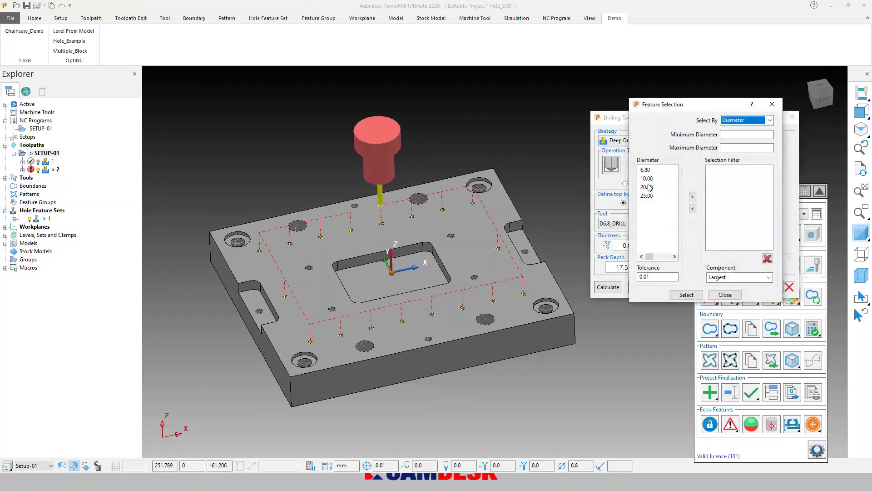
left_click(648, 178)
left_click(686, 295)
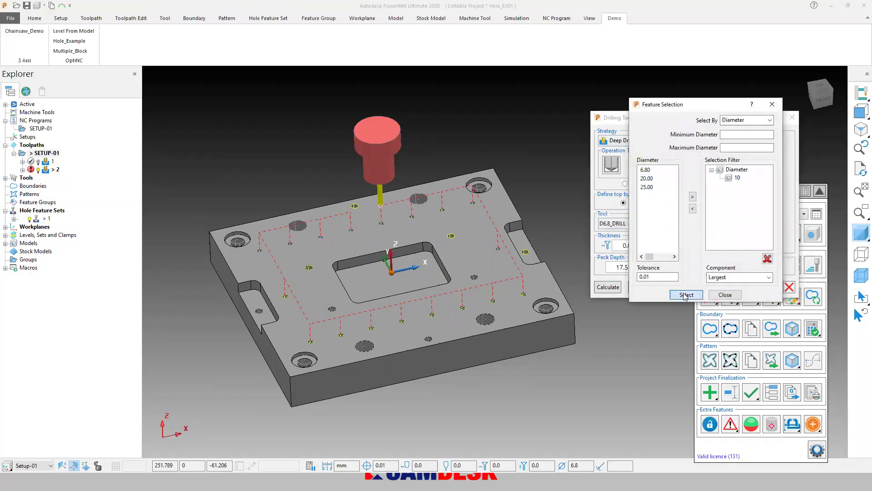
left_click(725, 294)
Assign the D10_DRILL tool, keep the suggested peck depth, and calculate the deep drilling toolpath
left_click(701, 223)
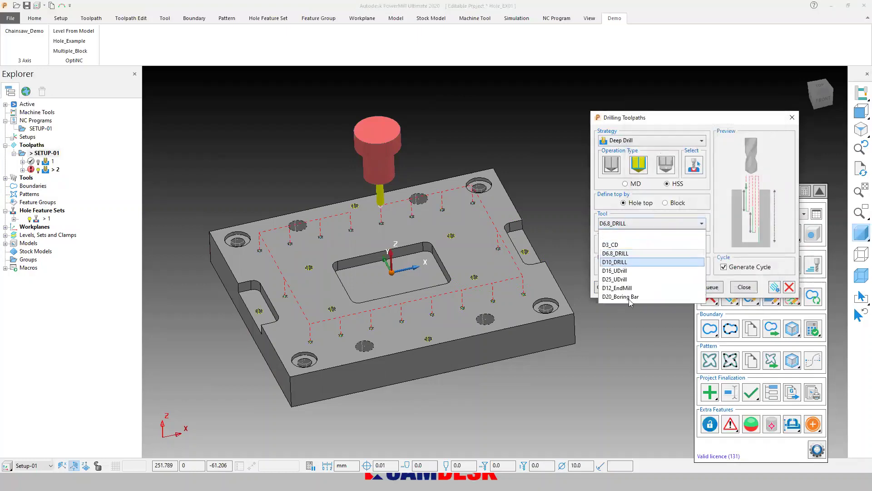
left_click(627, 269)
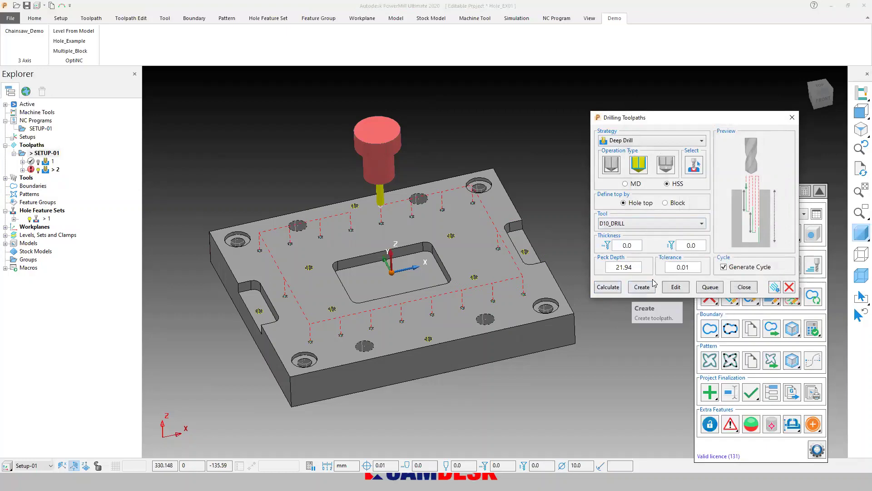
double_click(632, 268)
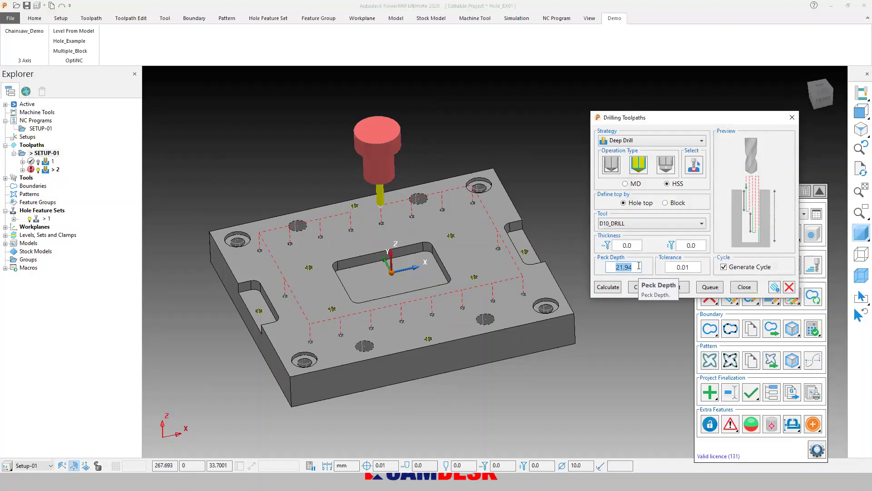
left_click(608, 287)
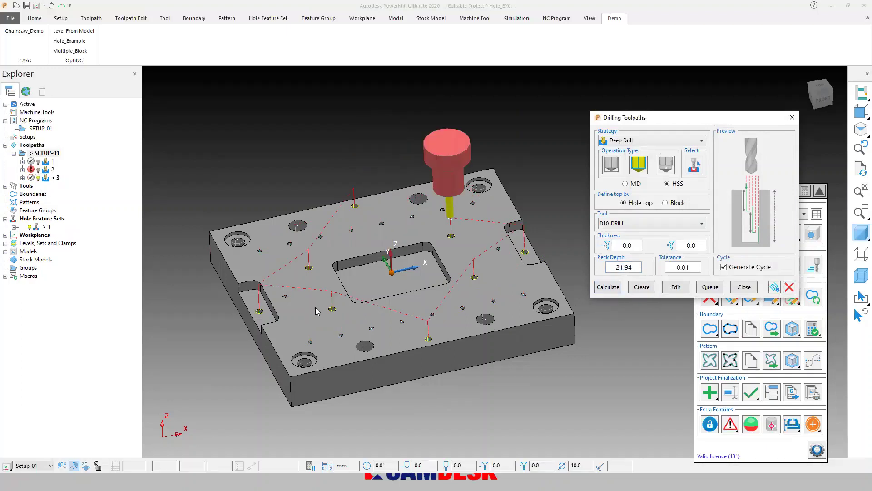
middle_click_drag(316, 310, 331, 300)
left_click(627, 143)
left_click(621, 174)
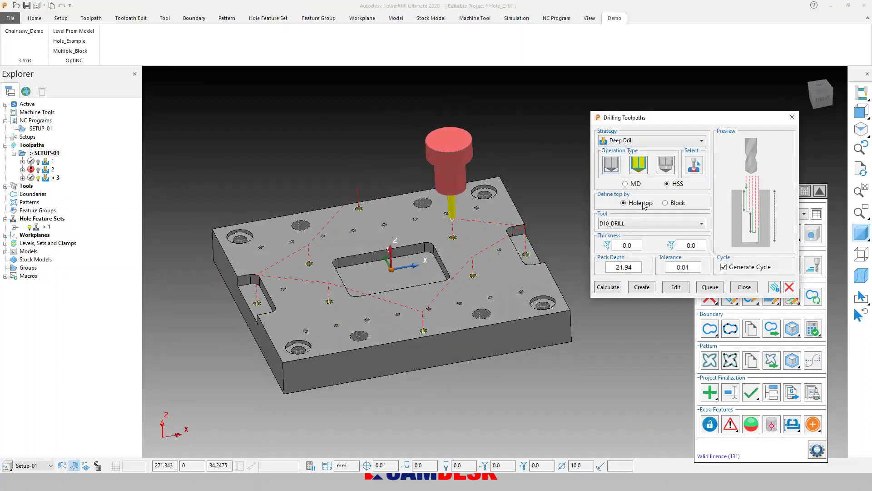
left_click(694, 163)
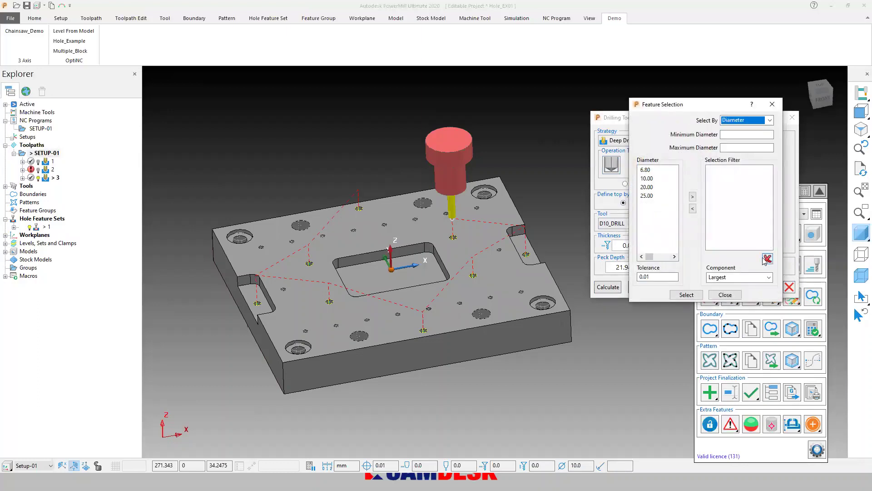
left_click(725, 295)
Switch the drilling strategy to Break Chip and select the 20 mm diameter holes
left_click(654, 141)
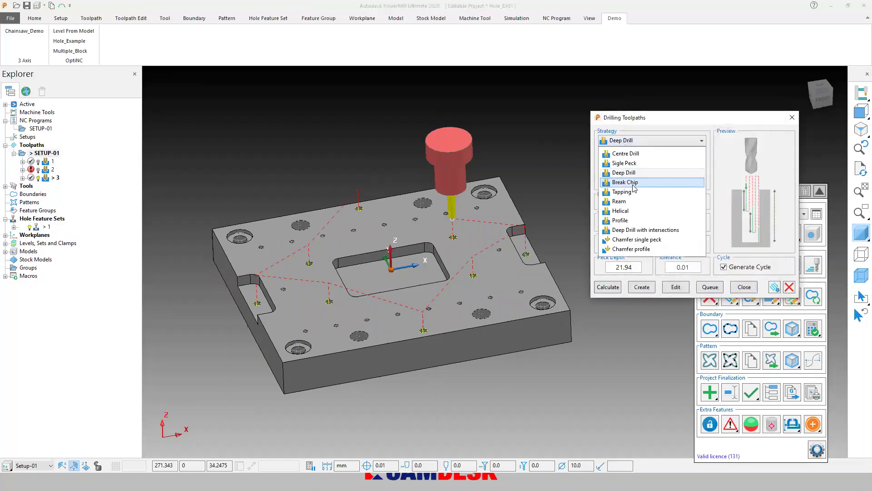
left_click(632, 180)
left_click(694, 165)
left_click(646, 187)
left_click(692, 197)
left_click(687, 295)
left_click(712, 295)
Assign the D16_UDrill tool, choose the third operation type, and calculate the break chip toolpath for the corner holes
left_click(636, 223)
left_click(623, 270)
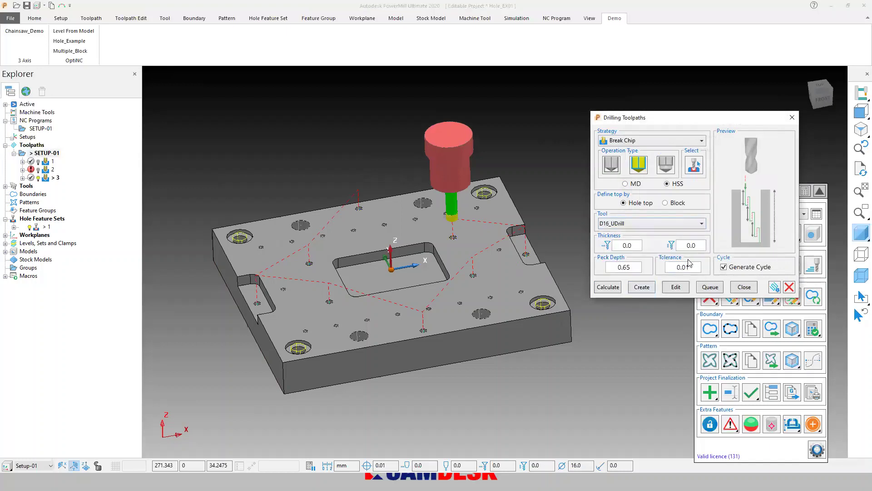
left_click(666, 166)
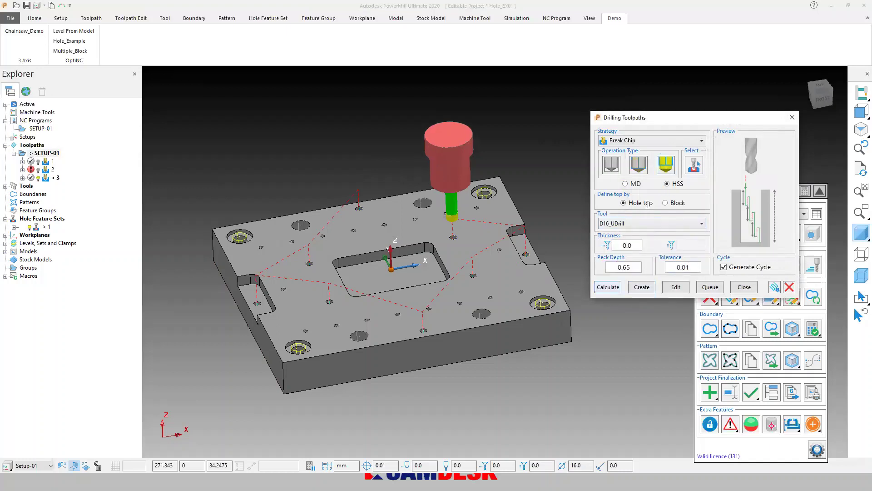
left_click(608, 287)
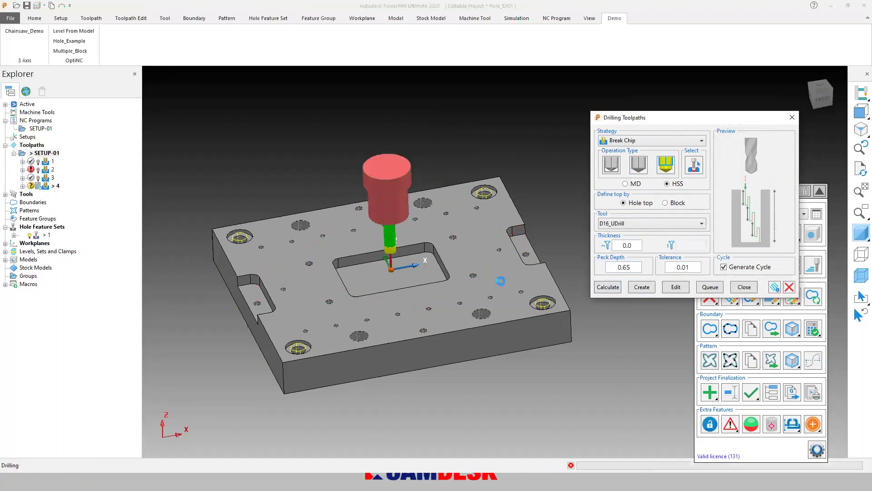
Select the 25 mm diameter holes for another Break Chip operation and calculate it with the D25_UDrill tool
left_click(647, 142)
left_click(645, 154)
left_click(646, 142)
left_click(639, 180)
left_click(691, 167)
left_click(646, 195)
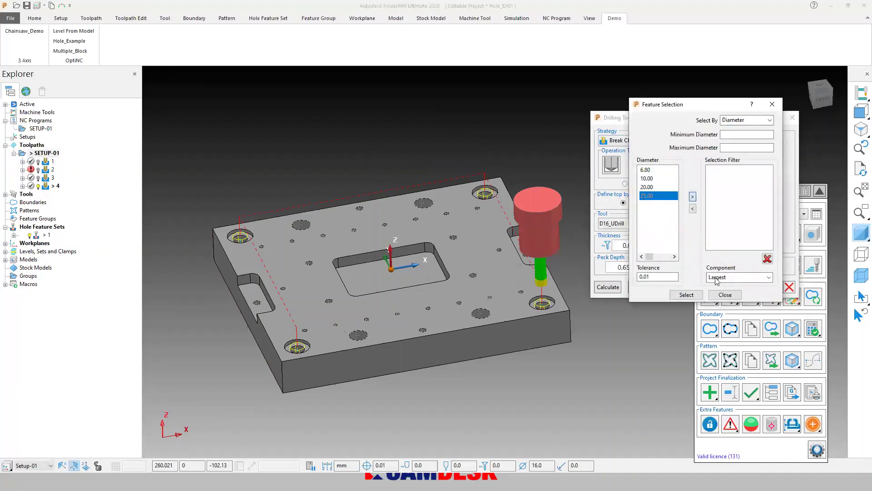
left_click(692, 197)
left_click(686, 294)
left_click(725, 294)
left_click(618, 223)
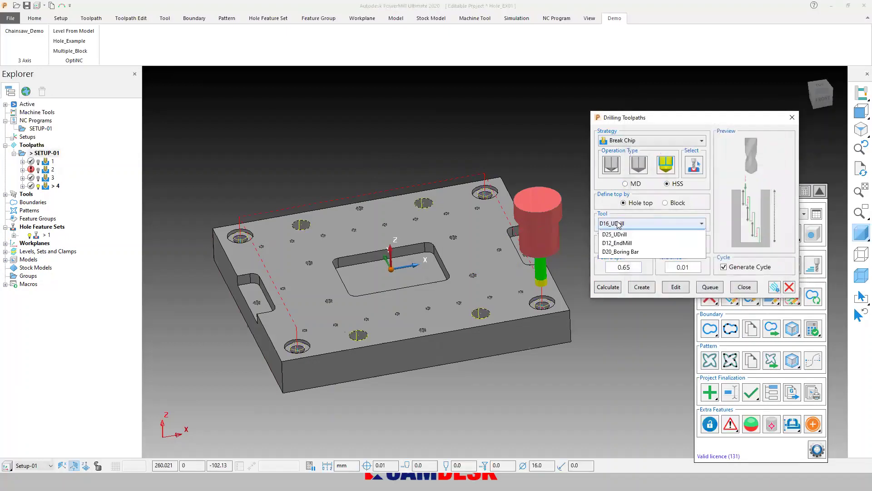
left_click(623, 287)
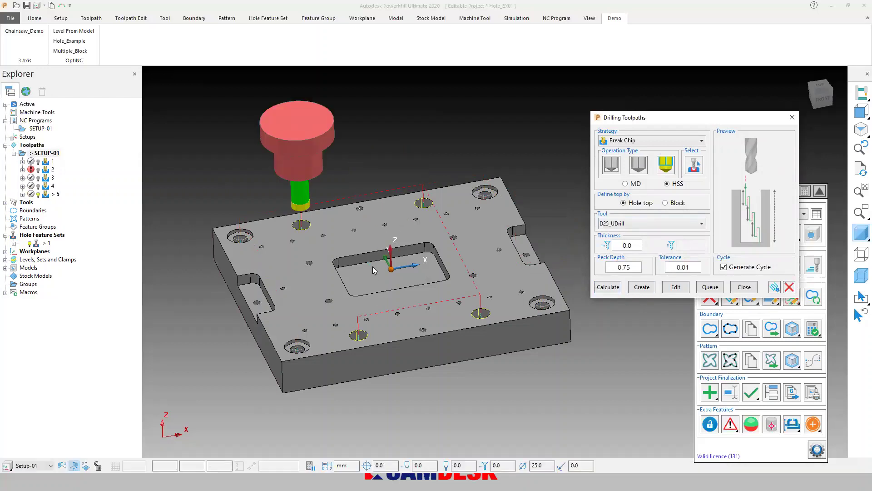
Turn off shading for the displayed tool and close the Drilling Toolpaths dialog
right_click(296, 168)
left_click(324, 253)
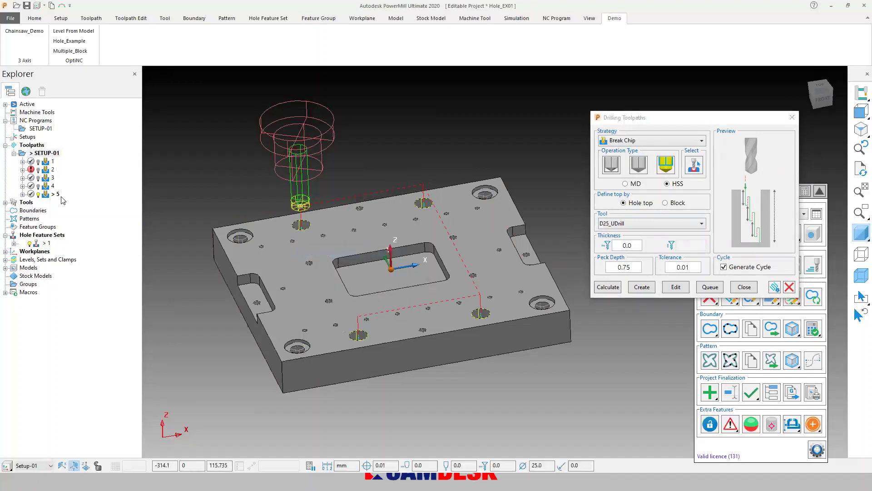
left_click(744, 287)
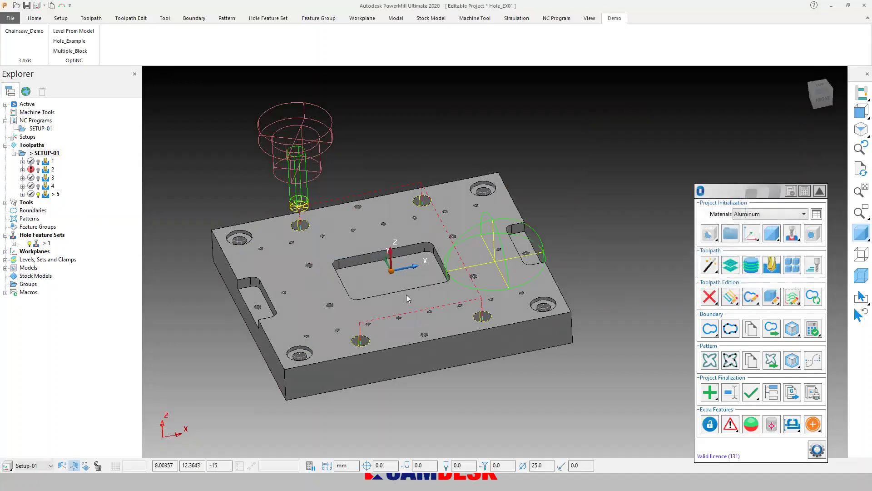
Activate toolpath 1 and examine its centre drilling moves at the small holes up close
middle_click_drag(405, 297, 387, 299)
middle_click_drag(541, 210, 560, 296)
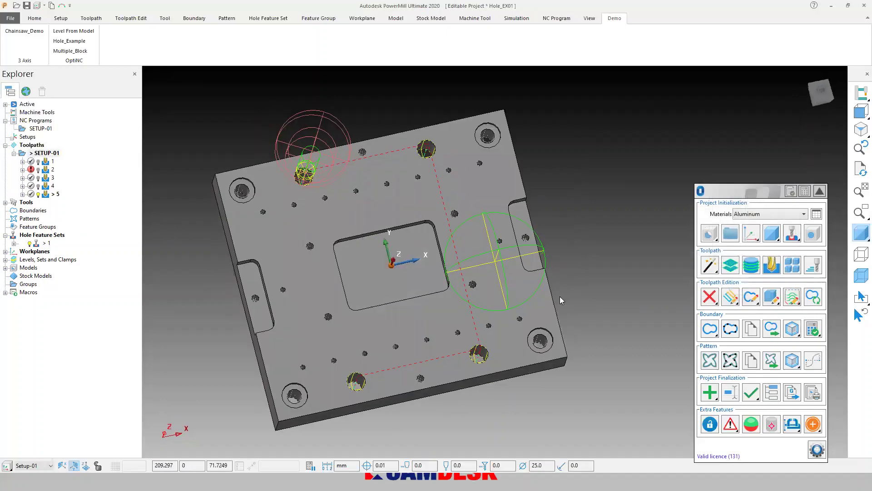
double_click(45, 162)
scroll(406, 210, "down", 1)
middle_click_drag(406, 211, 422, 220)
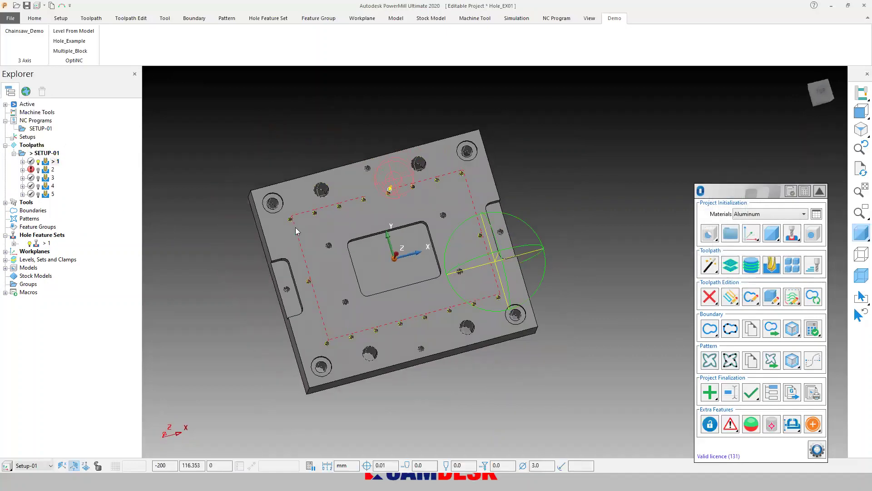
scroll(279, 235, "up", 12)
middle_click_drag(487, 241, 472, 246)
scroll(399, 230, "down", 6)
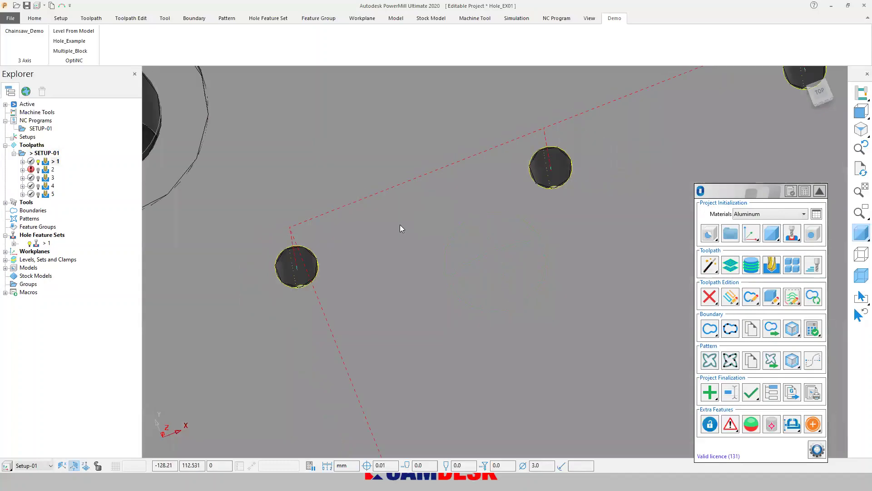
Activate toolpath 2, hide the model shading, and examine its drilling depth at the hole bottoms from the front
double_click(50, 170)
scroll(393, 246, "down", 4)
middle_click_drag(393, 246, 667, 224)
scroll(667, 223, "down", 3)
mouse_move(628, 151)
middle_mouse_down()
mouse_move(636, 159)
mouse_move(632, 150)
middle_mouse_up()
scroll(632, 149, "up", 8)
key("F3")
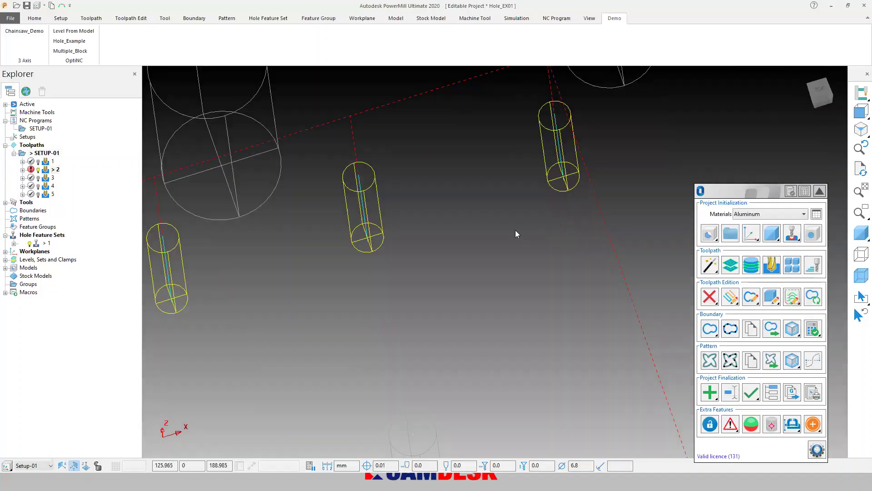
key("ctrl+2")
scroll(379, 312, "up", 3)
scroll(379, 313, "up", 3)
scroll(454, 260, "up", 3)
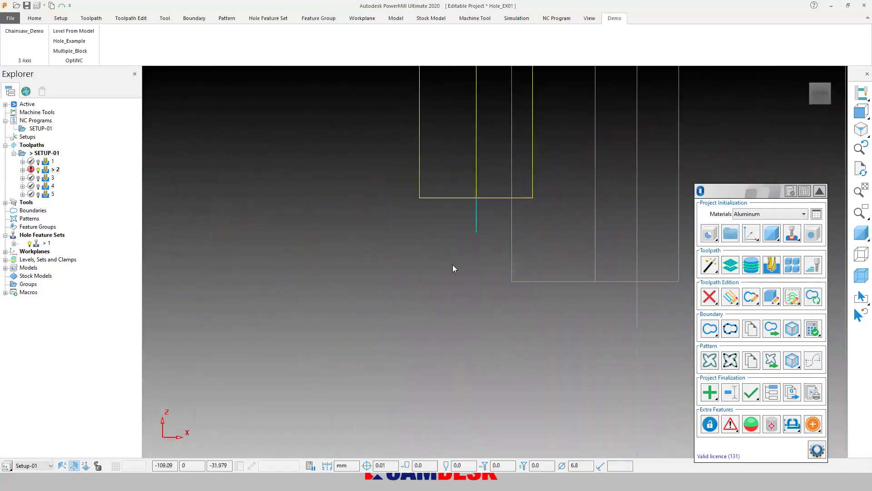
scroll(471, 247, "up", 3)
scroll(482, 237, "down", 5)
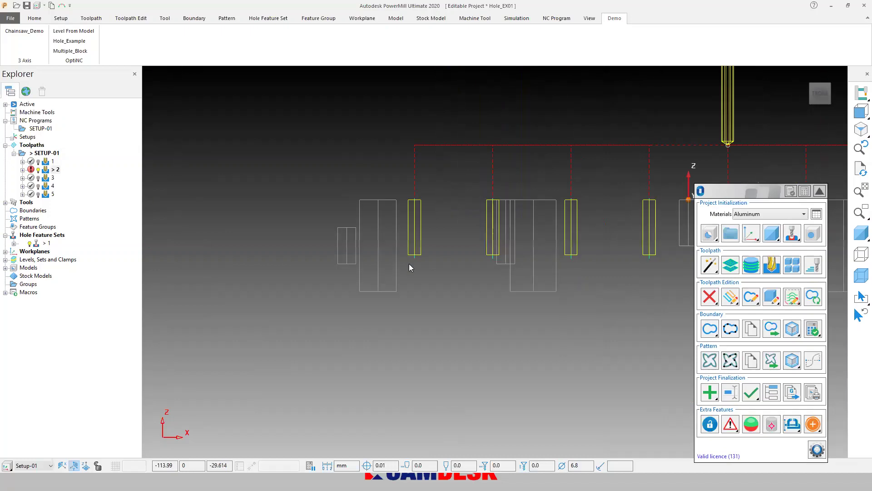
Activate toolpath 3 and examine how deep the D10_DRILL moves run relative to the hole bottoms
double_click(49, 179)
scroll(425, 259, "up", 5)
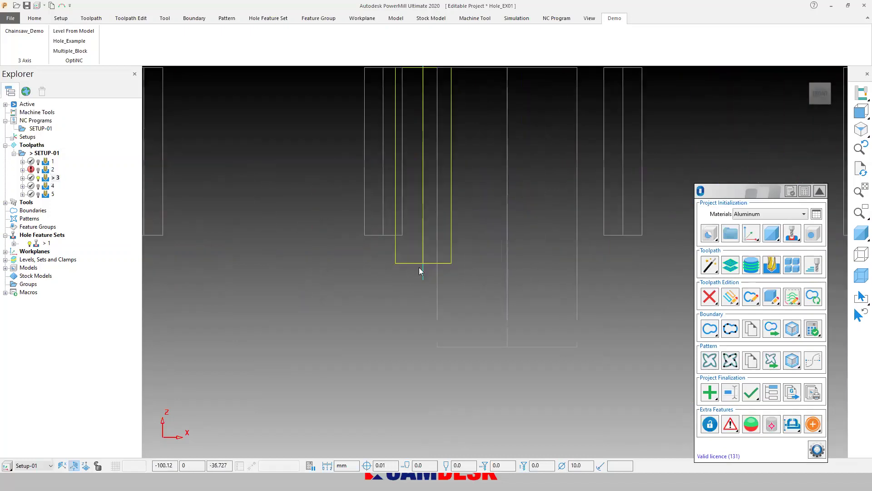
scroll(395, 248, "down", 3)
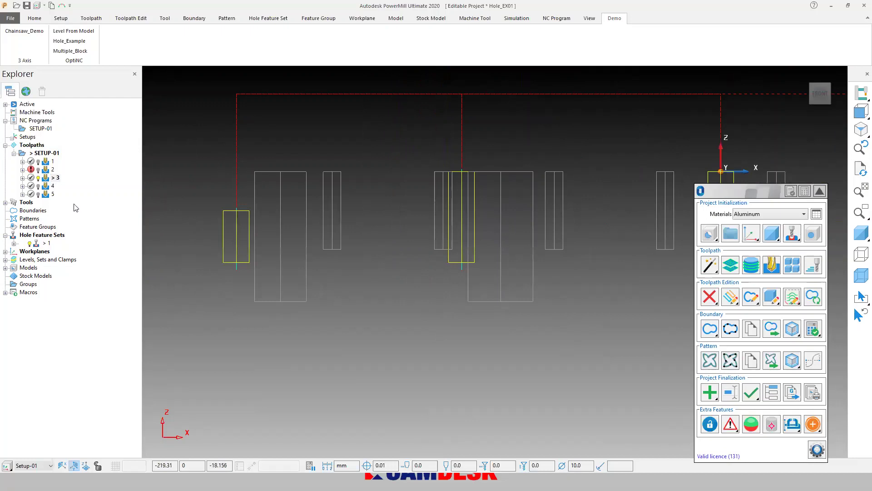
Activate toolpath 4 and examine how deep its 16 mm drilling moves run at the hole bottom
double_click(47, 187)
scroll(424, 254, "up", 5)
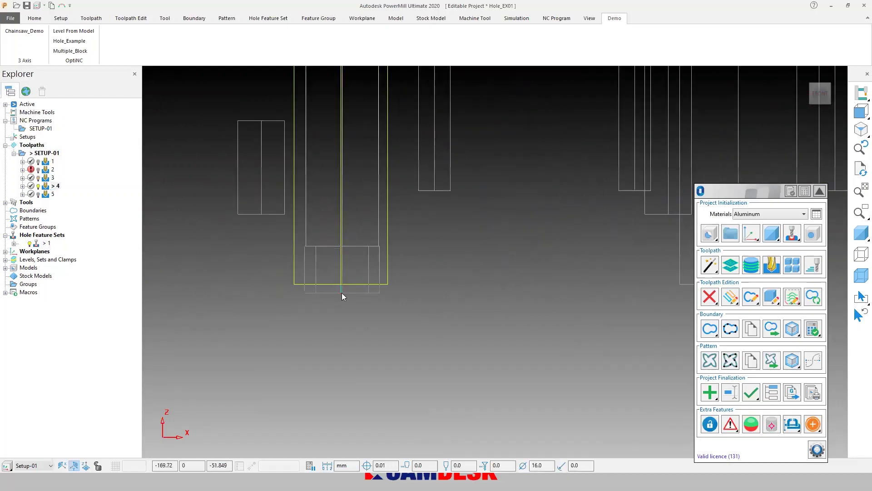
scroll(367, 303, "down", 5)
Turn the model shading back on and deactivate toolpath 4
left_click(859, 239)
double_click(46, 188)
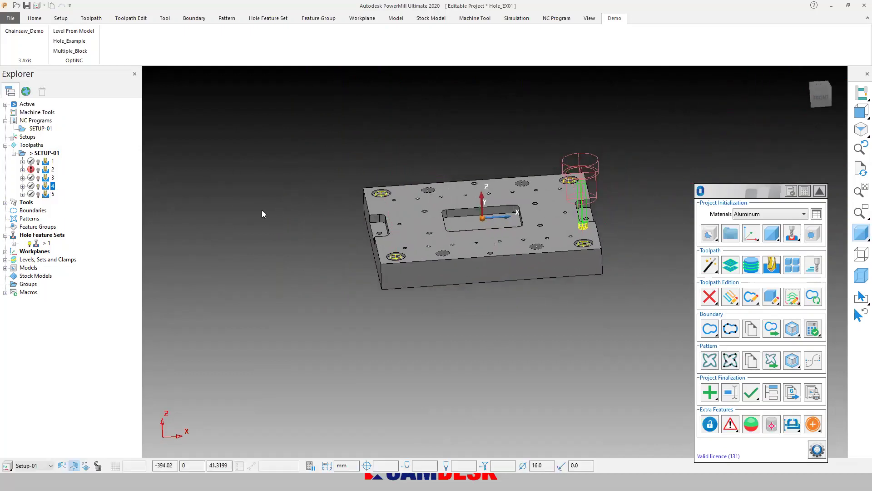
Create a new toolpath with the standard Drilling strategy
left_click(35, 18)
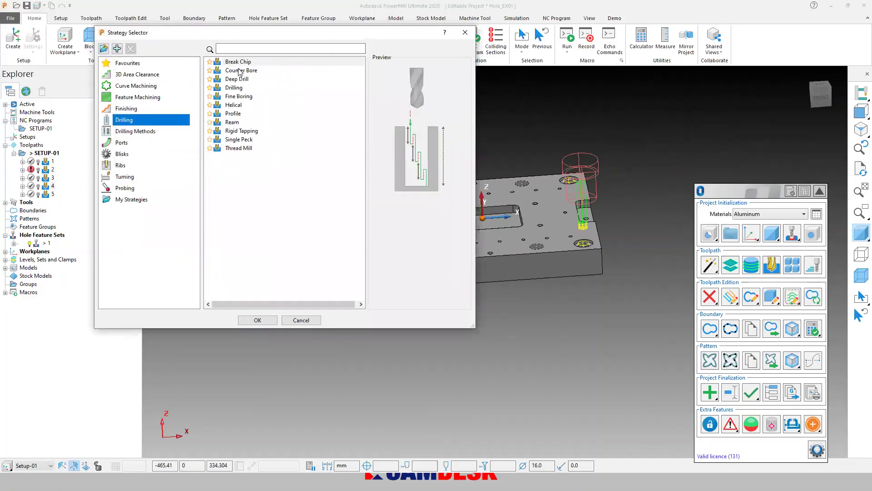
left_click(238, 63)
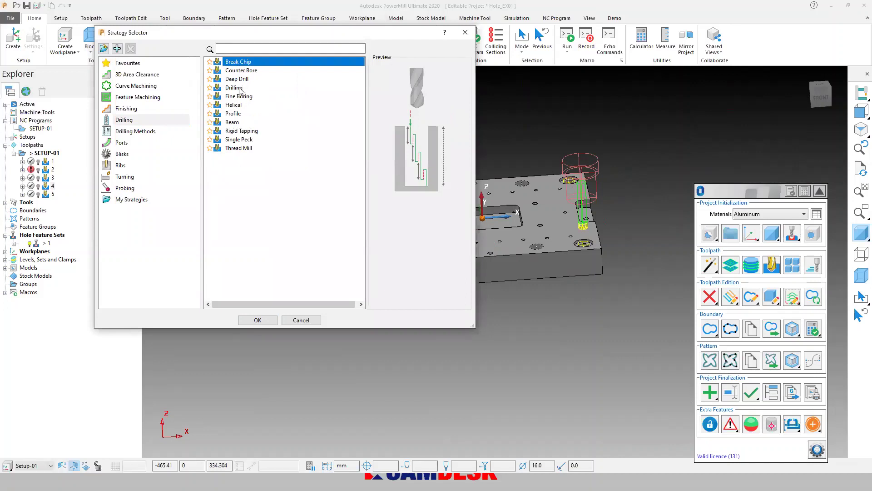
left_click(233, 87)
left_click(249, 320)
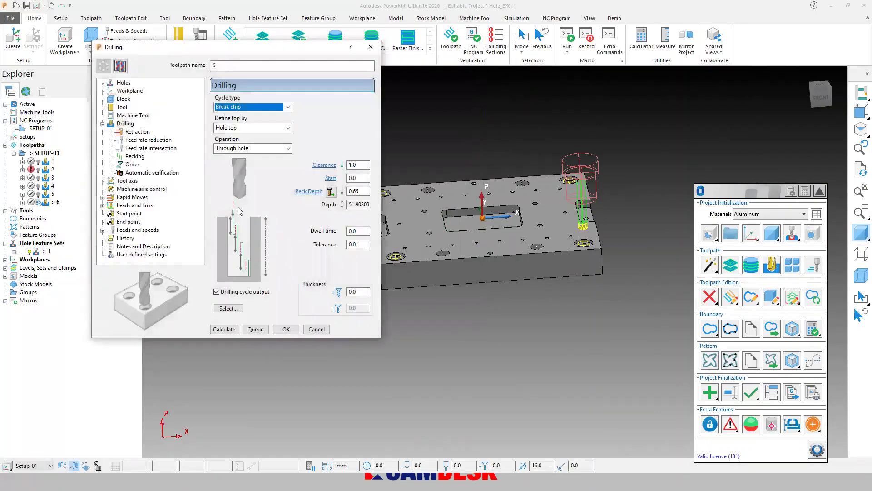
Set the drilling cycle type to Single peck and keep Through hole as the operation
left_click(236, 107)
left_click(235, 119)
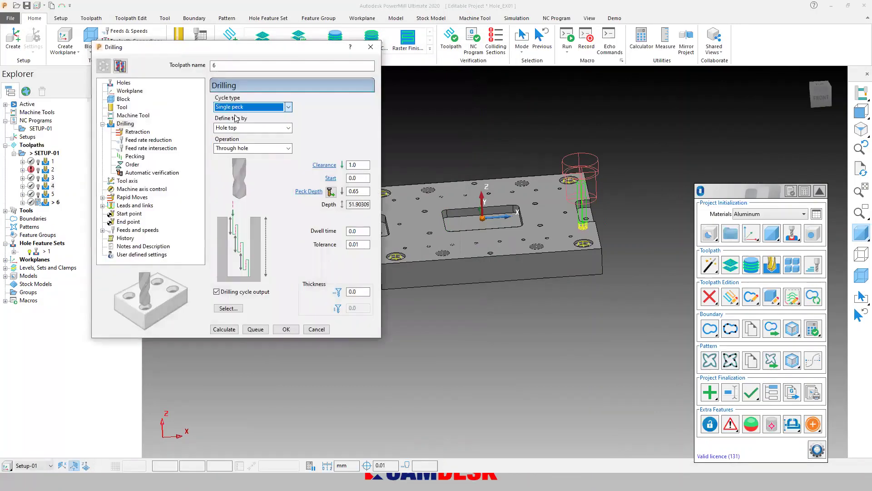
left_click(236, 148)
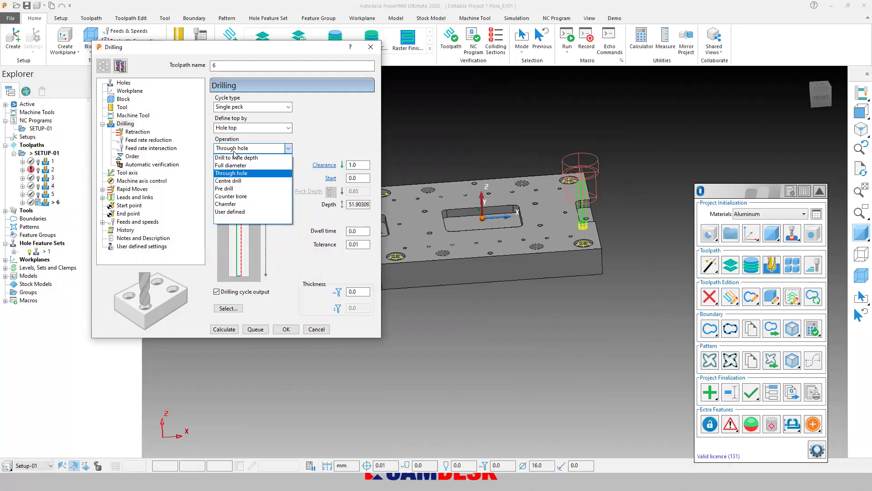
left_click(234, 152)
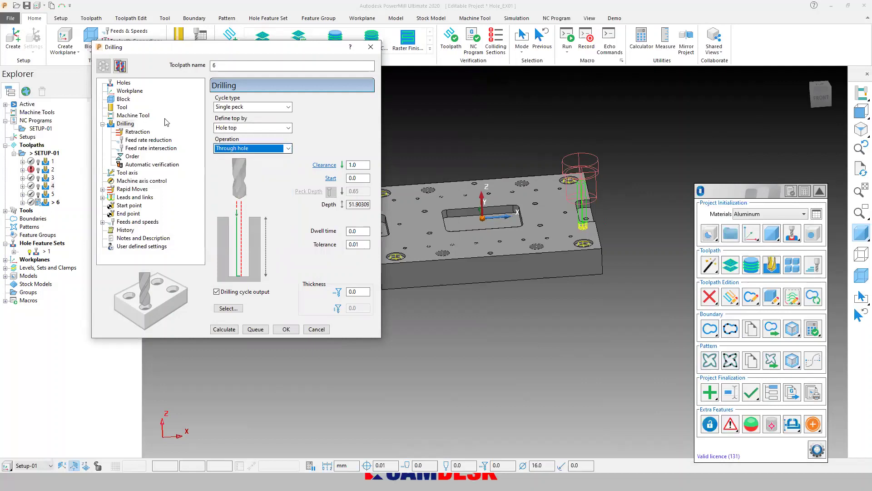
Review the workplane, block, tool and drilling settings of the new toolpath, and cancel the dialog
left_click(128, 92)
left_click(123, 99)
left_click(122, 107)
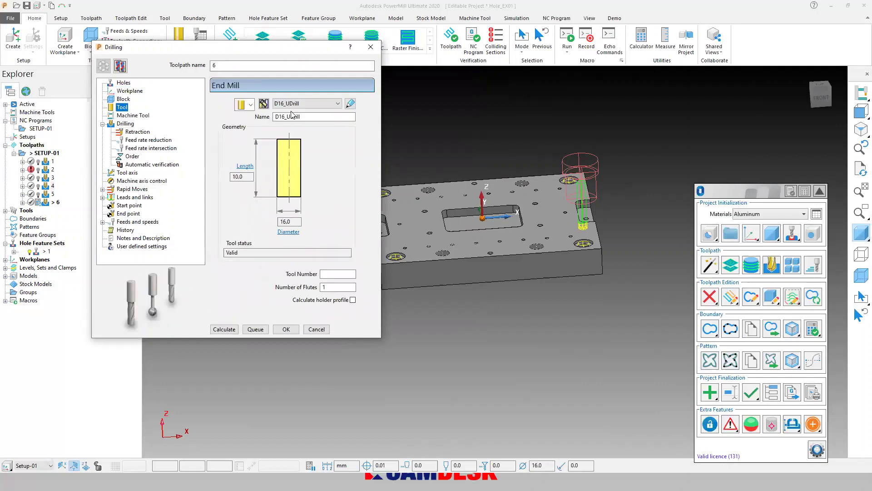
left_click(296, 104)
left_click(296, 104)
left_click(126, 124)
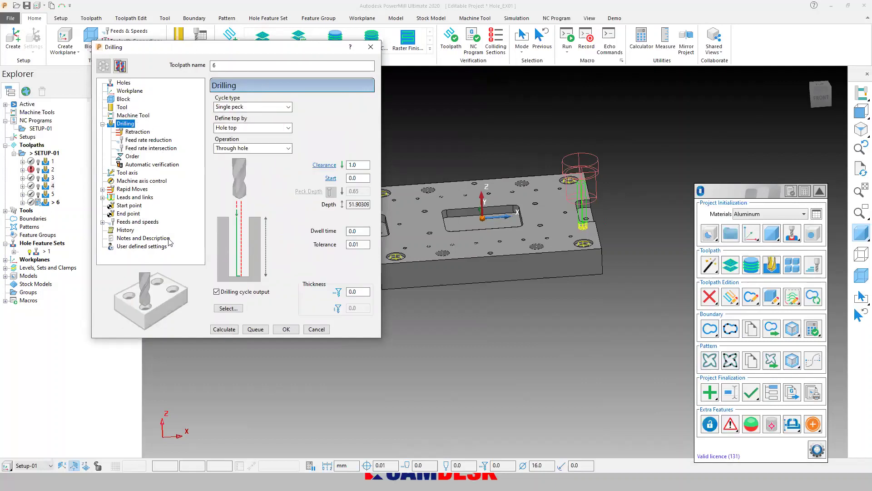
left_click(316, 330)
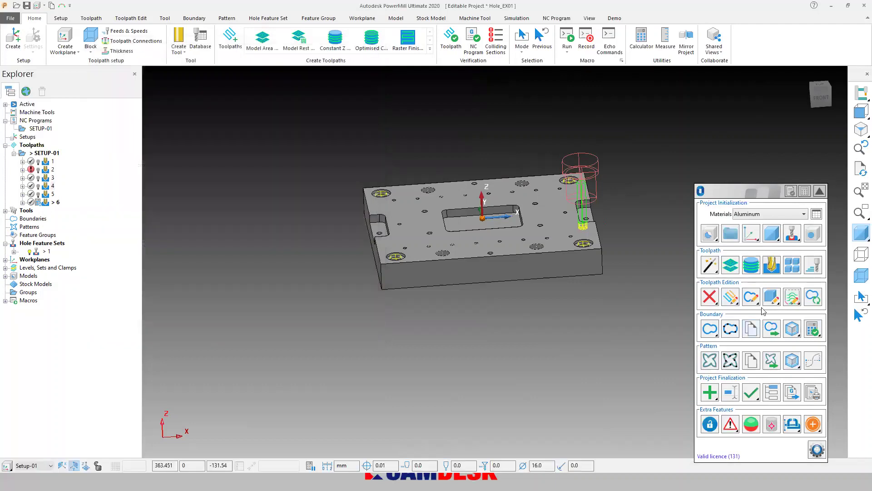
Review the settings and available strategies of the OptiNC Drilling Toolpaths dialog for comparison, and close it
left_click(772, 265)
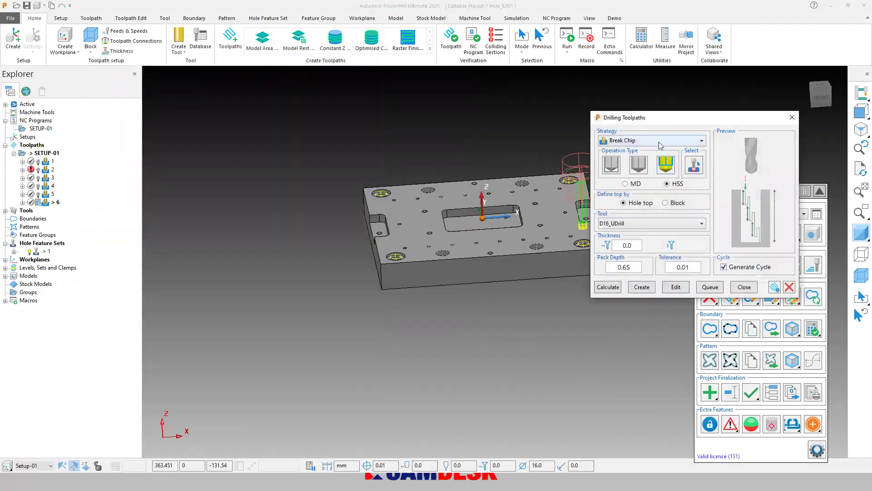
left_click_drag(641, 118, 652, 145)
middle_click_drag(464, 283, 386, 302, "shift")
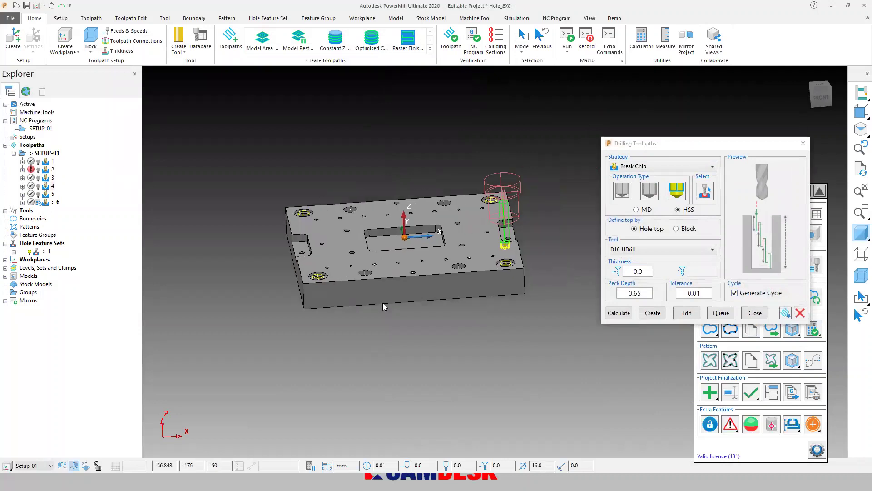
left_click(687, 270)
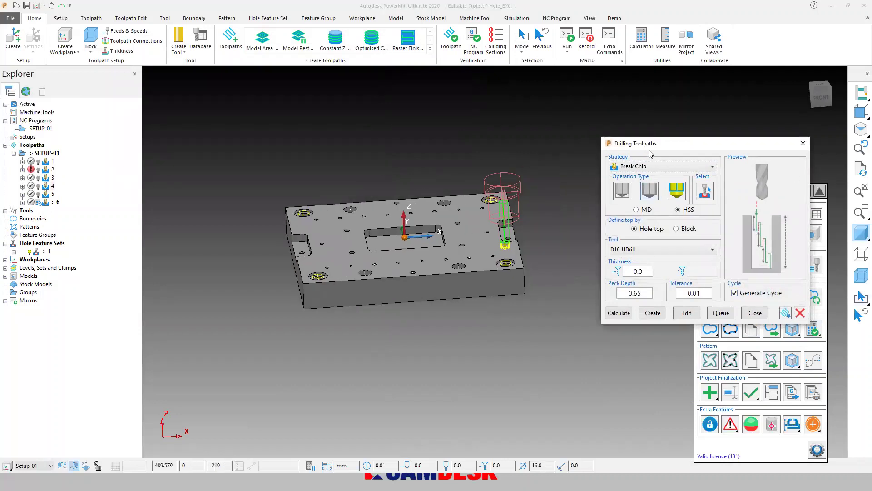
left_click_drag(650, 152, 613, 160)
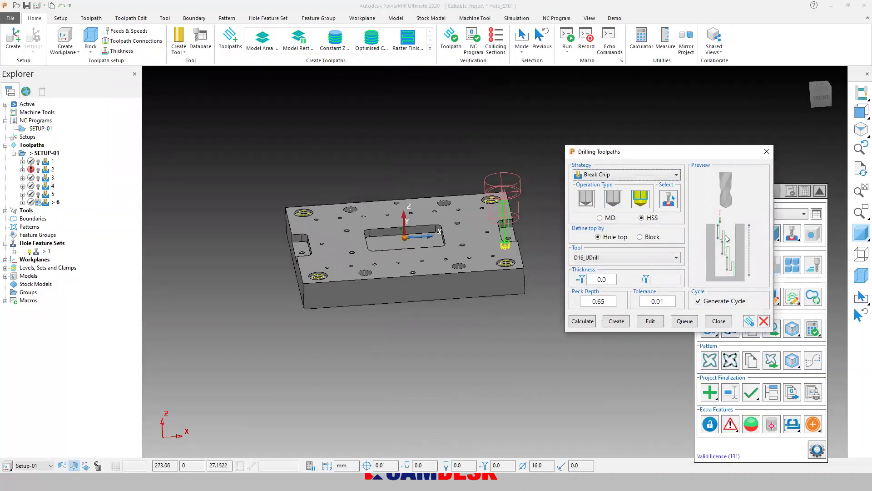
left_click(630, 175)
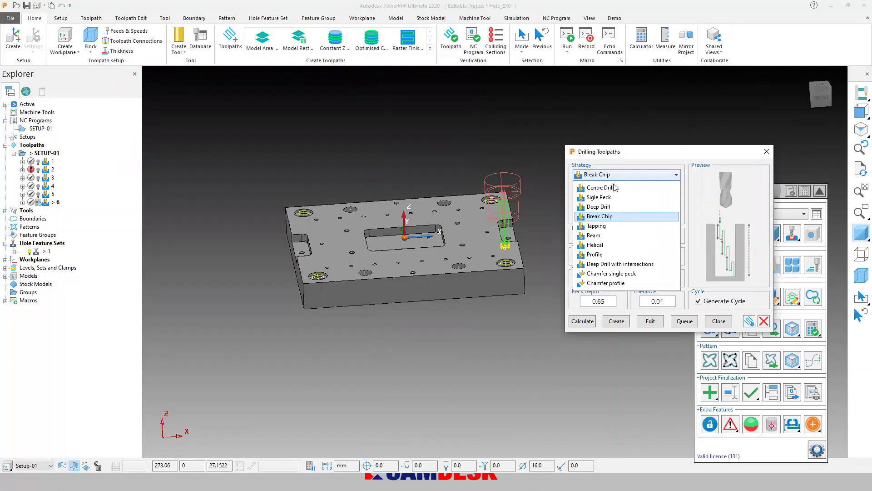
left_click(689, 155)
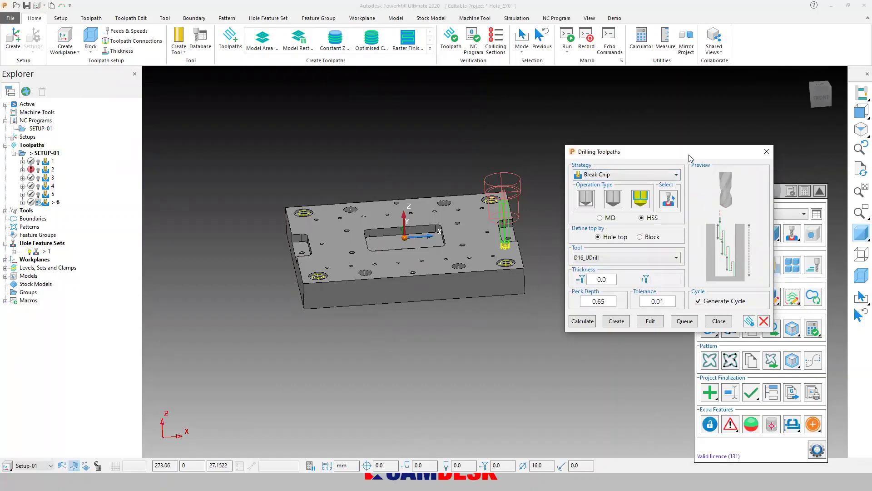
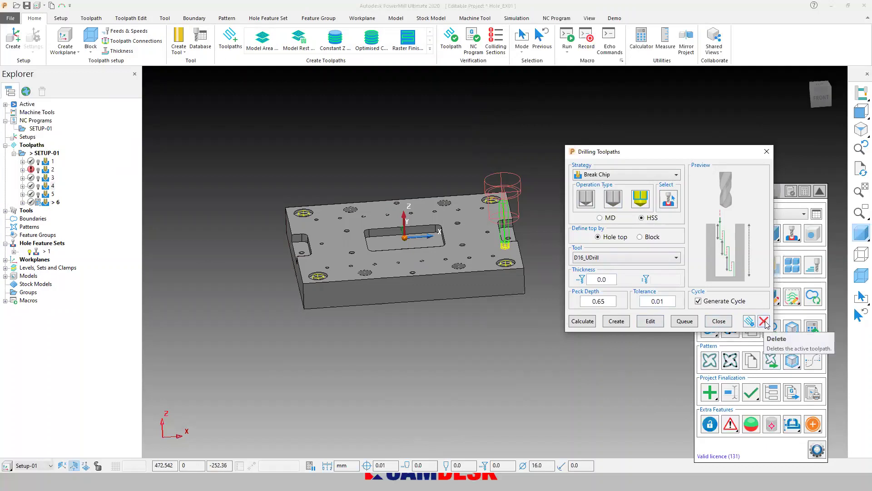
left_click(766, 152)
Delete the uncalculated toolpath 6 and save the project
right_click(43, 203)
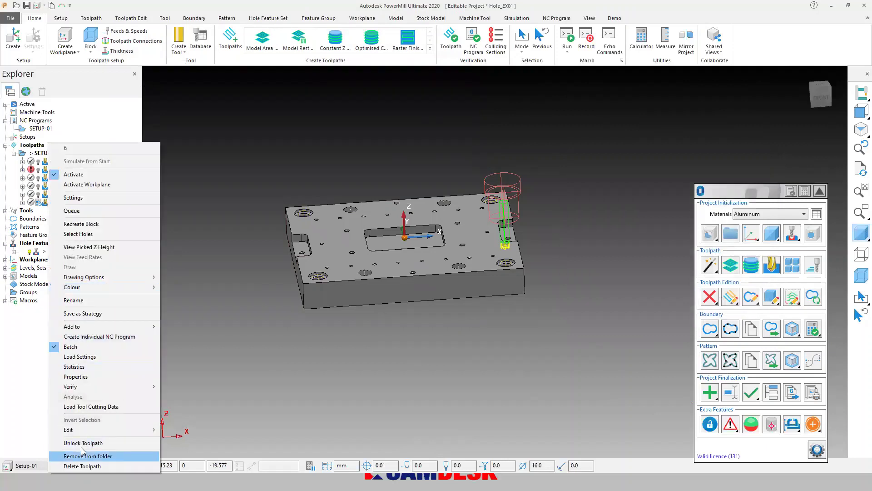
left_click(100, 467)
middle_click_drag(461, 315, 355, 277)
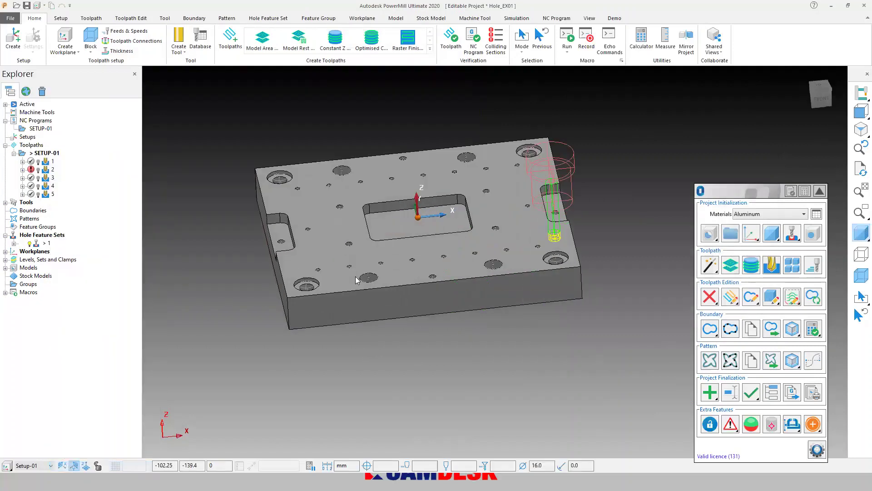
middle_click_drag(386, 279, 472, 350)
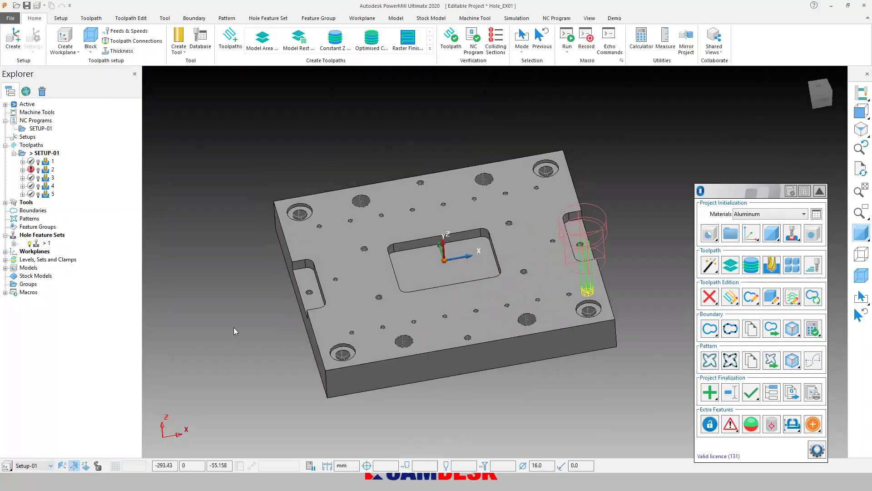
key("ctrl+s")
scroll(238, 347, "down", 2)
middle_click_drag(411, 381, 405, 365)
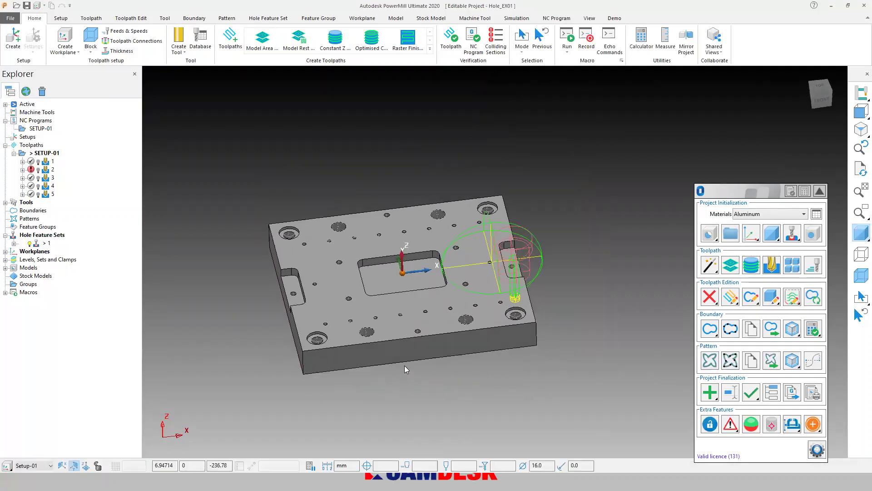
Look over the OptiNC area clearance toolpath dialog and close it
left_click(730, 266)
left_click_drag(645, 180, 708, 179)
left_click(745, 351)
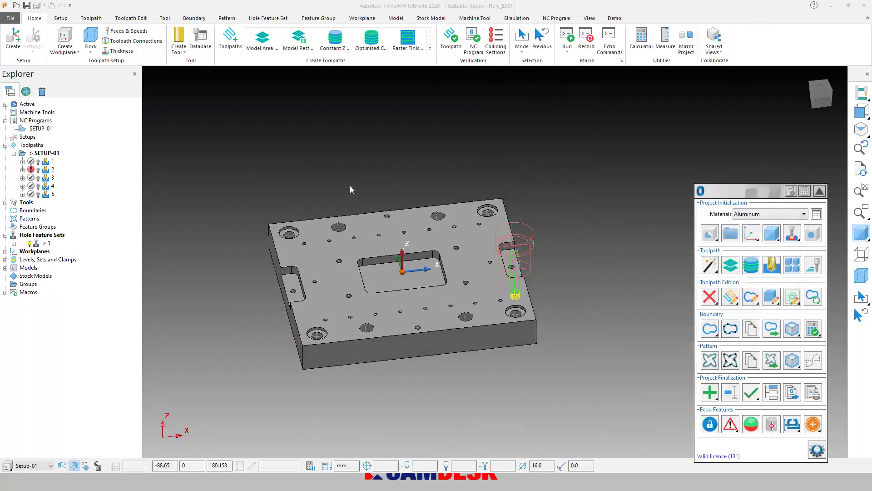
Create a standard Model Area Clearance toolpath and assign the D12_EndMill tool to it
left_click(267, 47)
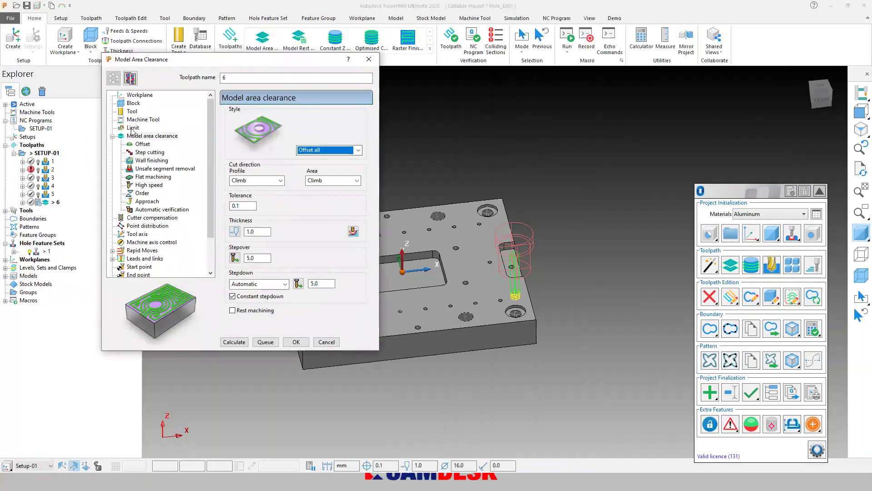
left_click(166, 104)
left_click(135, 112)
left_click(301, 116)
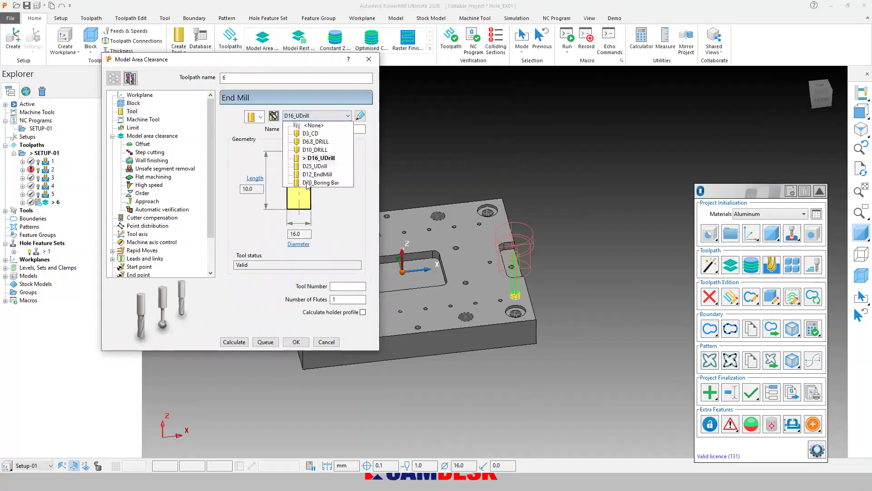
left_click(319, 175)
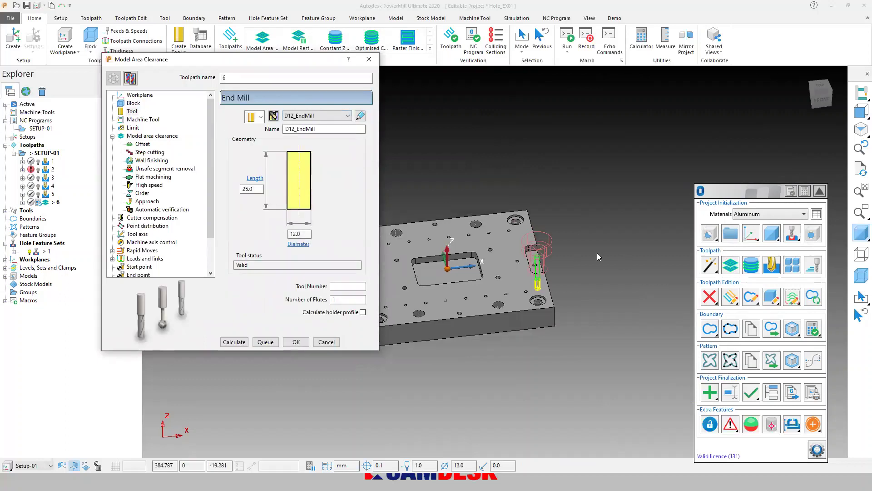
left_click(144, 136)
Select the floor faces of the central pocket and both side slots, and create a user-defined boundary for them
scroll(509, 279, "up", 4)
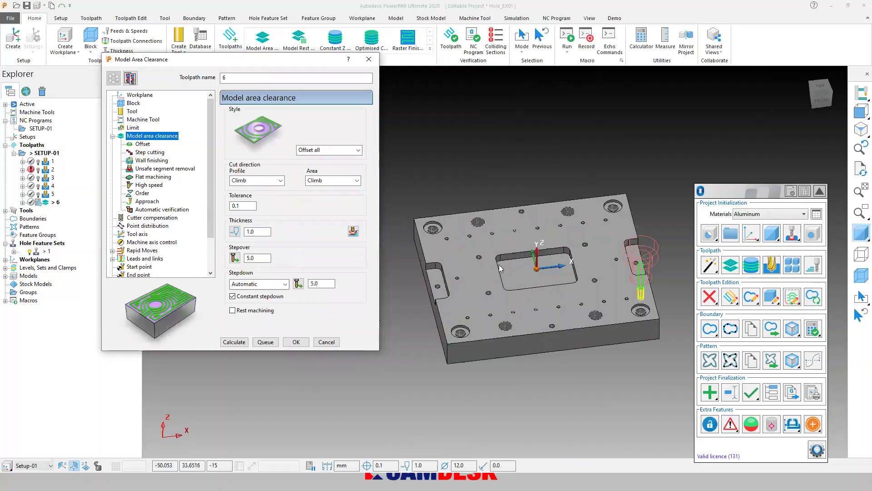
left_click(508, 280)
middle_click_drag(672, 287, 594, 299, "shift")
scroll(632, 264, "up", 5)
left_click(640, 266, "shift")
scroll(645, 264, "down", 6)
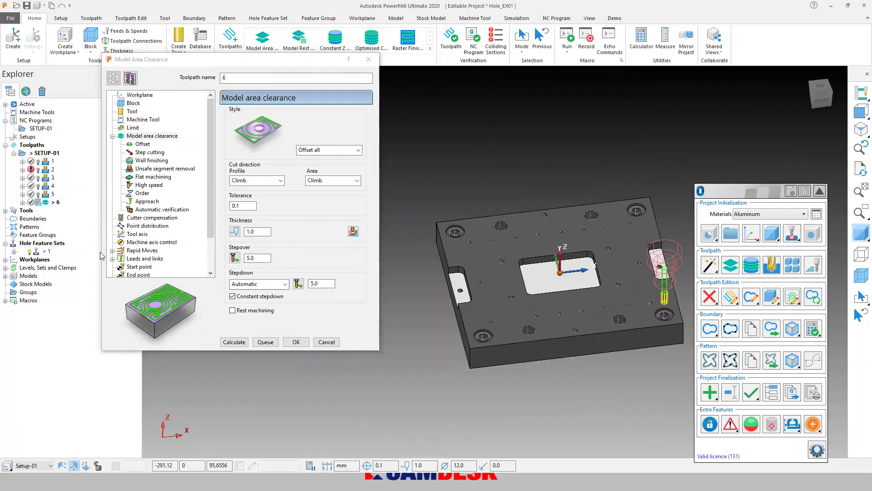
right_click(25, 220)
mouse_move(73, 269)
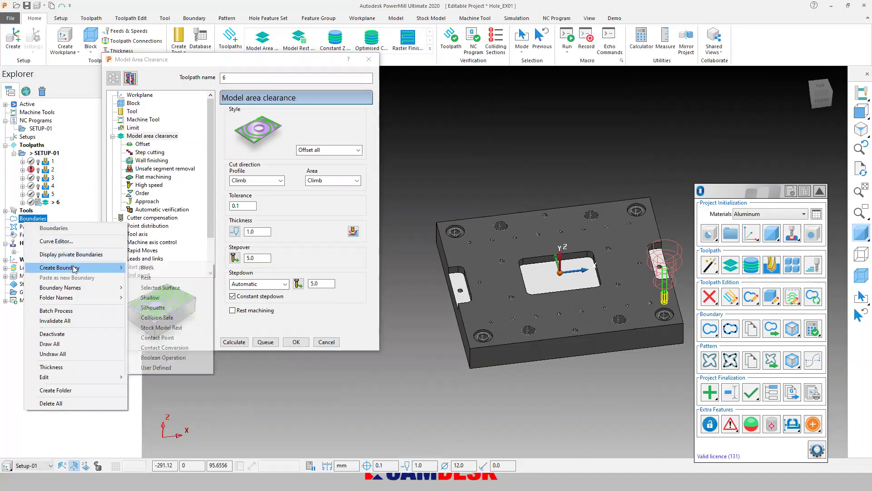
left_click(172, 366)
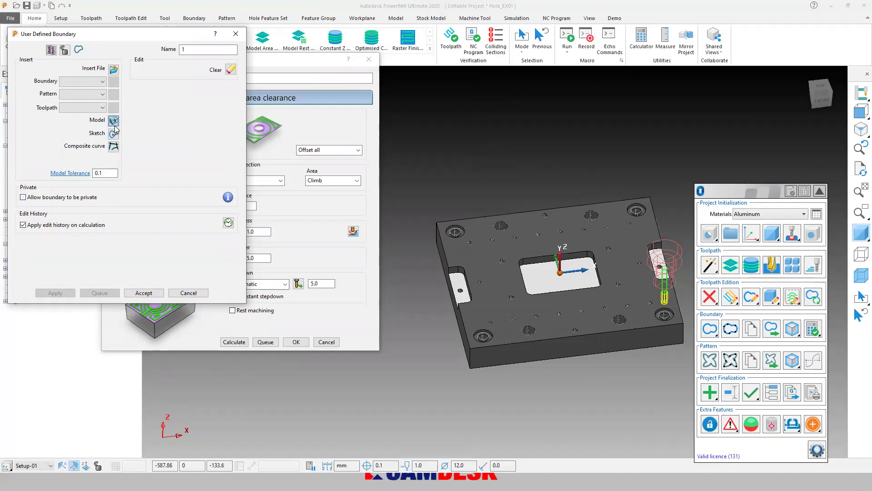
left_click(144, 292)
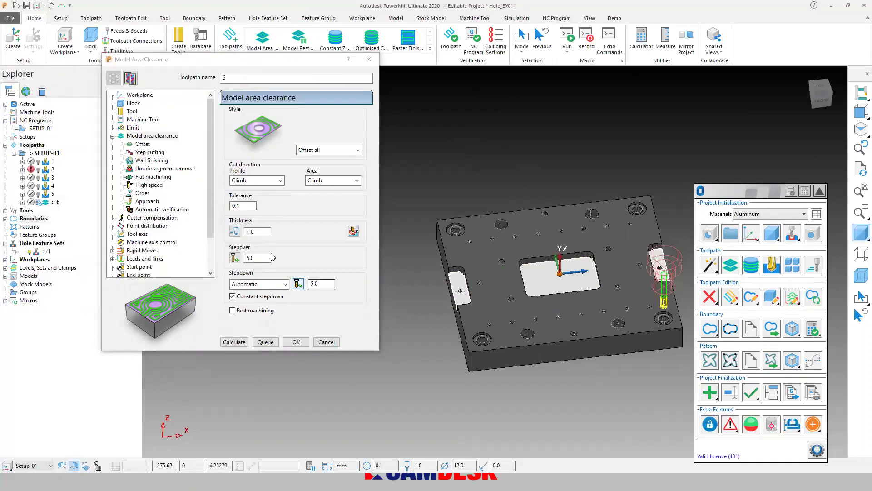
Set the area clearance tolerance to 0.05, thickness to 0.5, stepover to 8 and stepdown to 2
type("0.5")
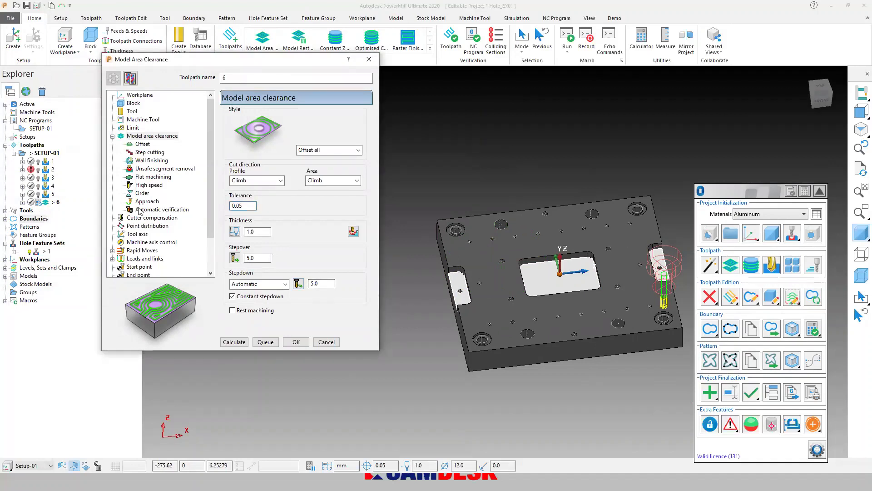
type("5")
key("Tab")
key("Tab")
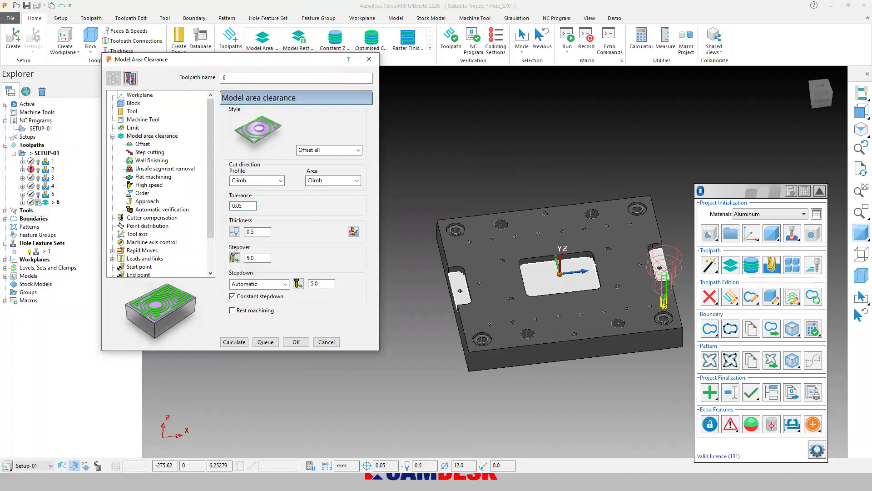
type("8")
key("Tab")
key("Tab")
key("Tab")
type("2")
key("Tab")
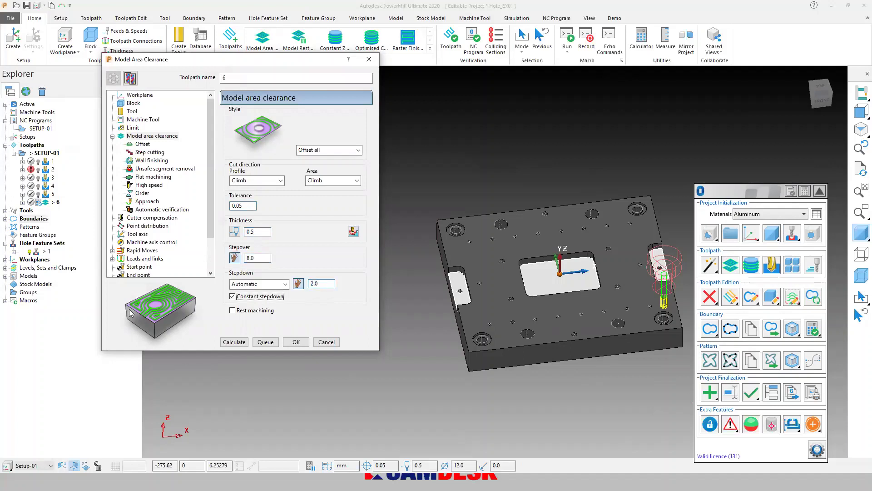
Set the offset direction of the area clearance toolpath to Outside in
left_click(143, 152)
left_click(141, 144)
left_click(245, 129)
left_click(257, 226)
left_click(253, 243)
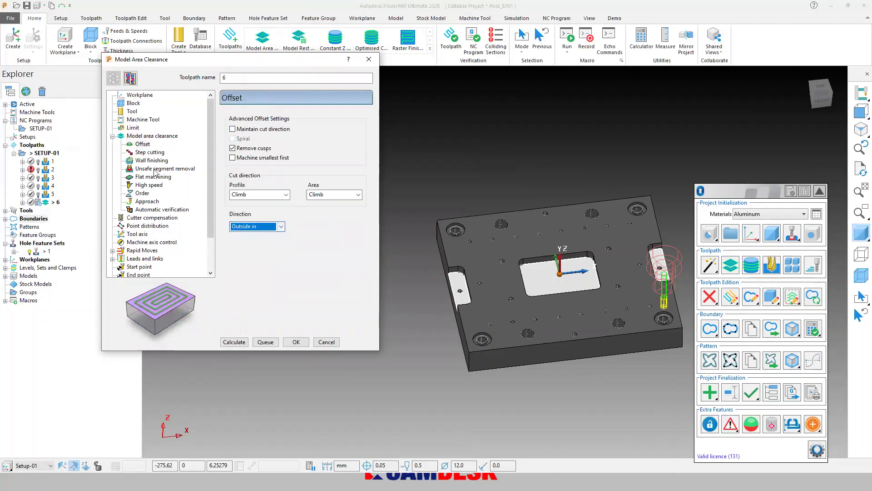
Review the area clearance options for step cutting, wall finishing, unsafe segment removal, flat machining, high speed, approach and automatic verification
left_click(150, 153)
left_click(157, 162)
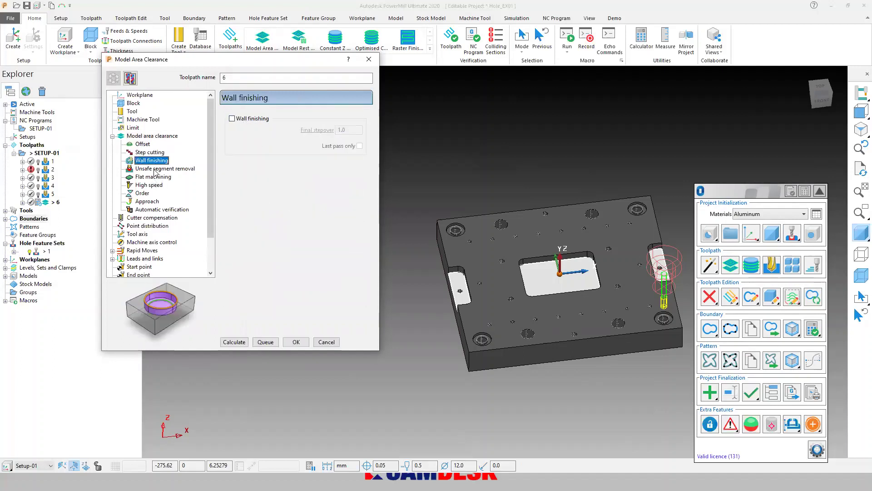
left_click(161, 168)
left_click(162, 177)
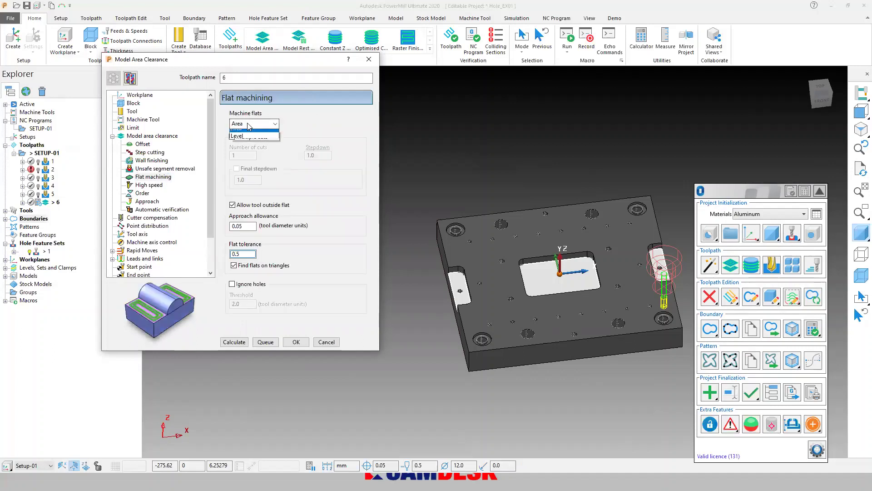
left_click(154, 186)
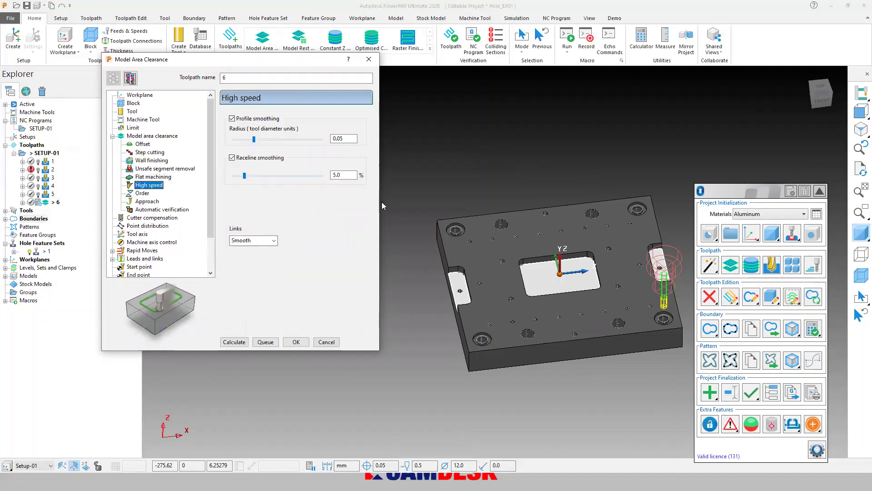
left_click(148, 201)
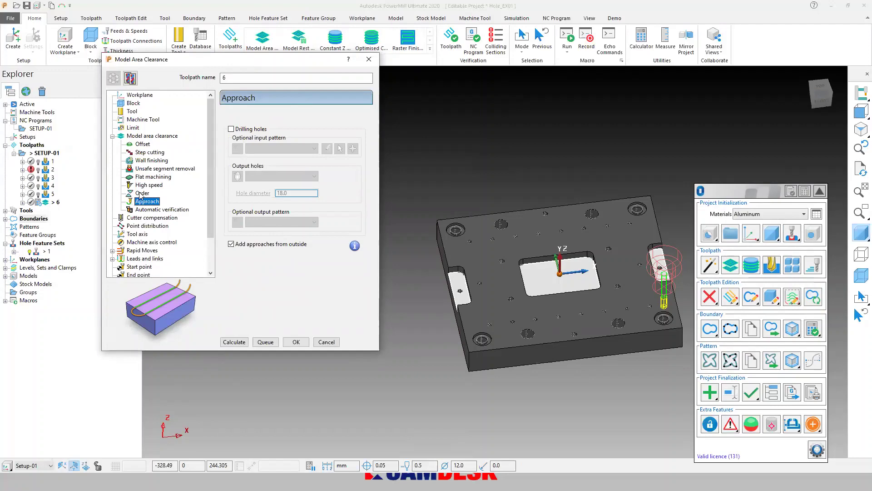
left_click(154, 210)
left_click(147, 136)
Calculate the Model Area Clearance toolpath for the central pocket and side slots, and close its settings
scroll(414, 223, "down", 3)
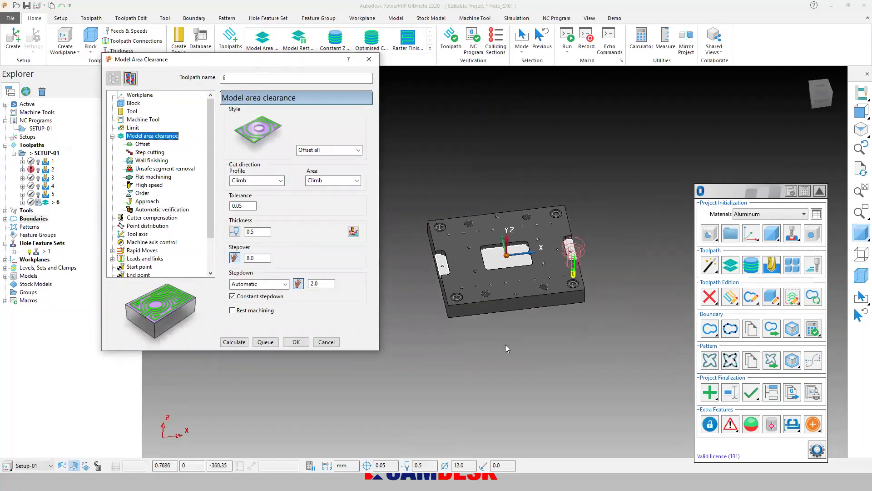
left_click(507, 347)
scroll(470, 271, "up", 2)
scroll(471, 272, "up", 2)
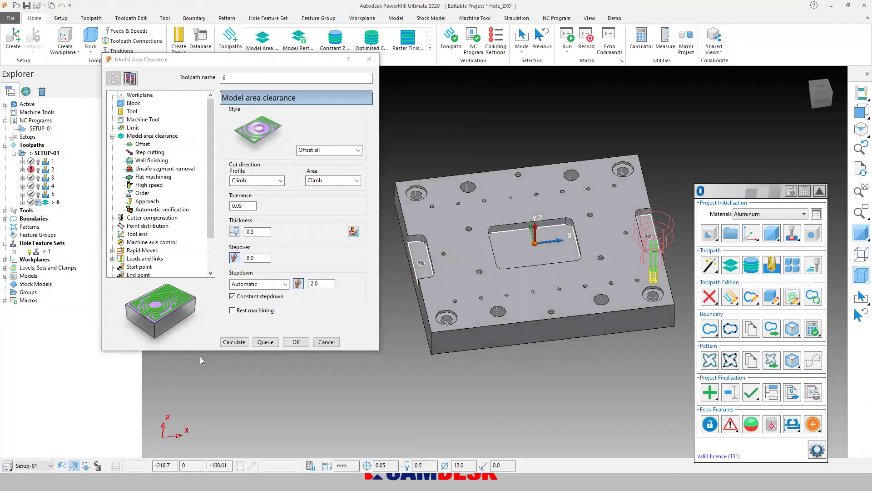
left_click(233, 344)
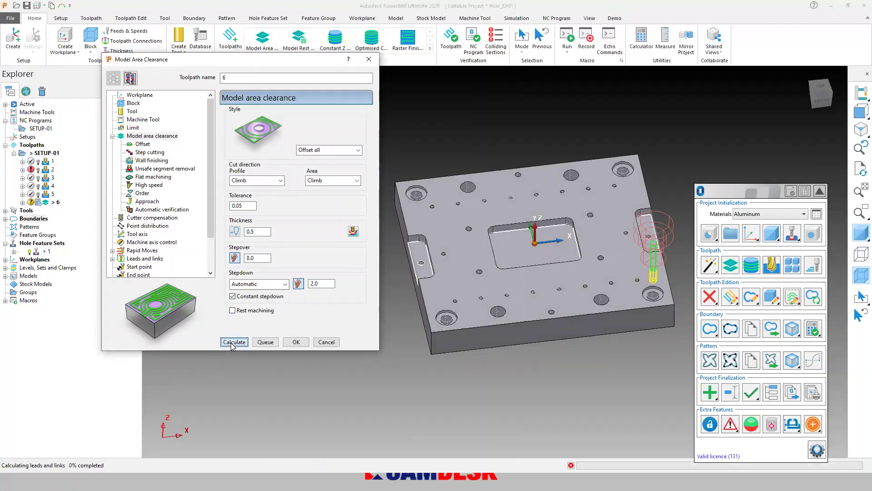
left_click(290, 368)
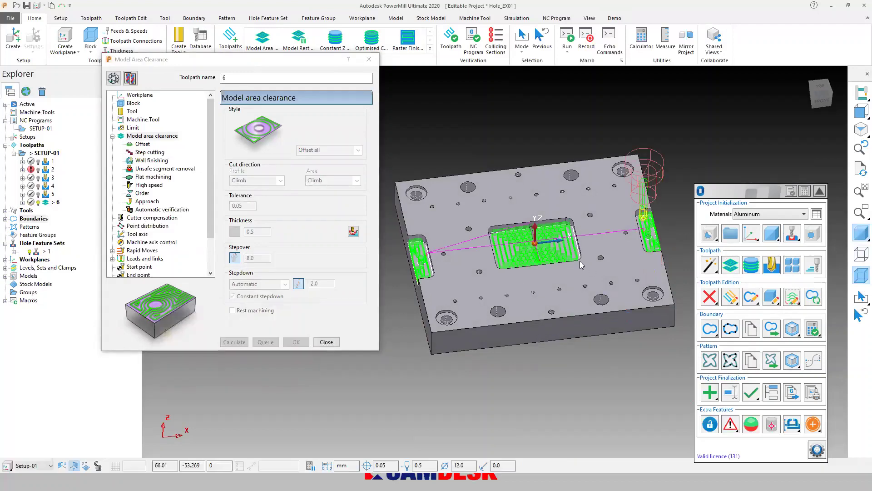
left_click(326, 342)
Check the lead-in choices in the toolpath connections without applying any change
left_click(132, 40)
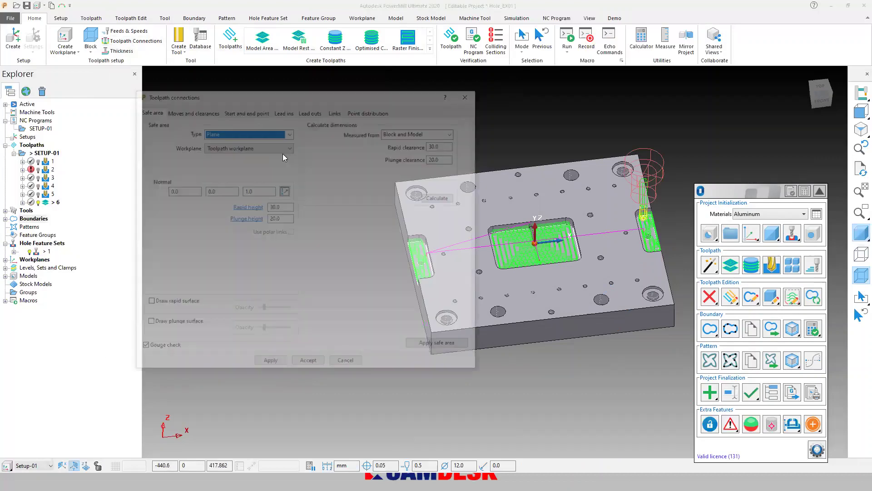
left_click(265, 110)
left_click(279, 110)
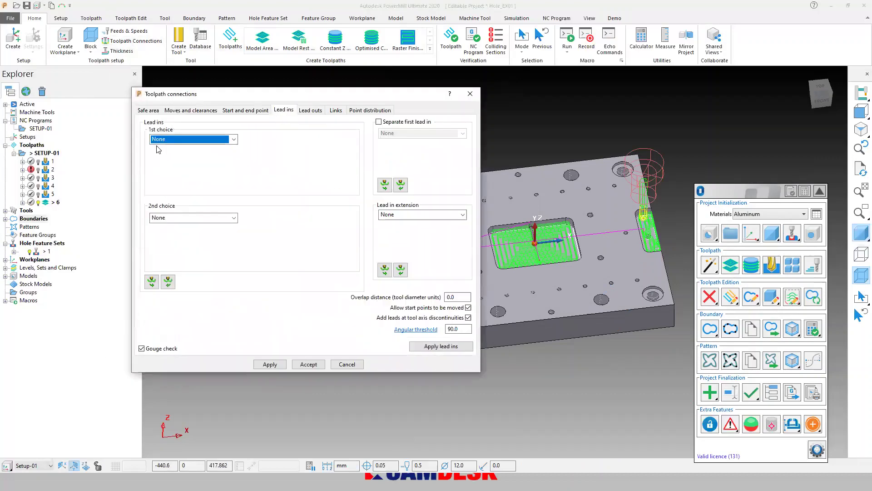
left_click(347, 364)
Delete area clearance toolpath 6 and its boundary from the project
left_click(51, 203)
right_click(51, 203)
left_click(83, 465)
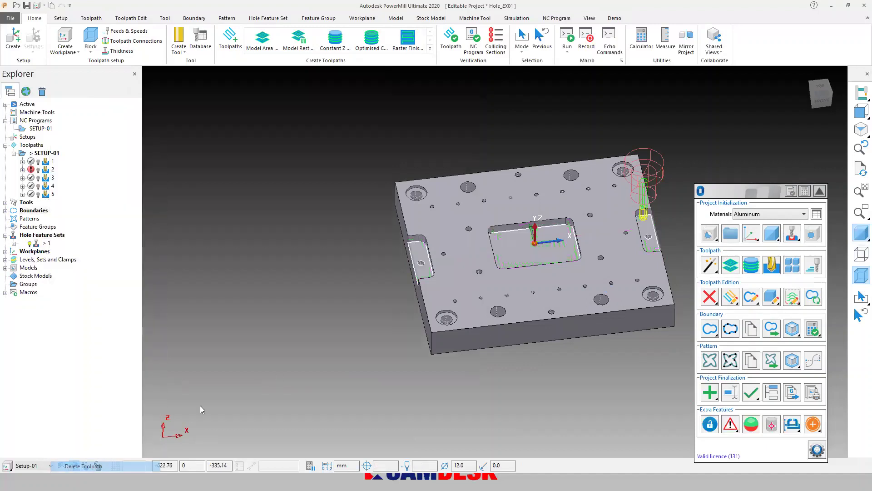
left_click(5, 210)
right_click(45, 218)
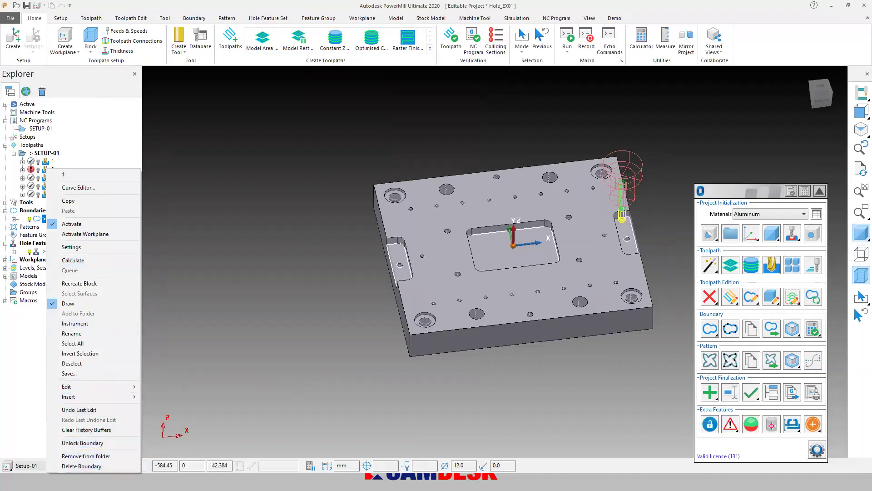
left_click(82, 466)
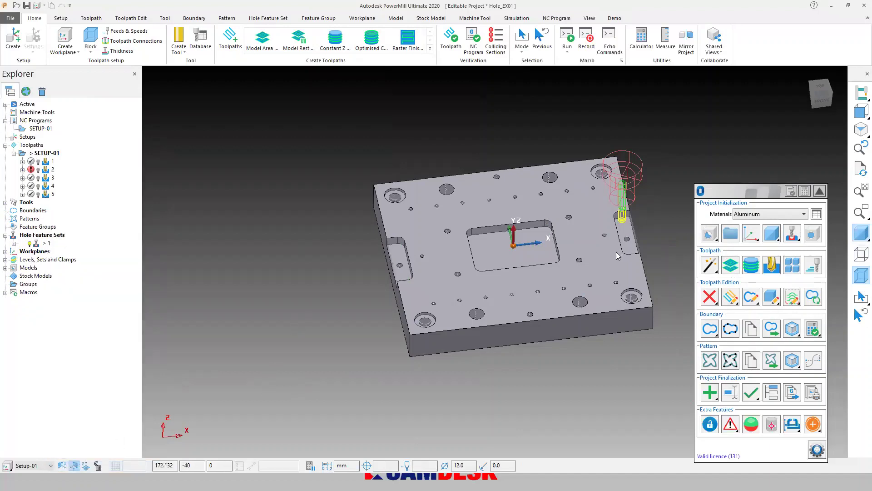
Select the floor faces of the central pocket and both side slots, and create a user-defined boundary from them with OptiNC
left_click(716, 333)
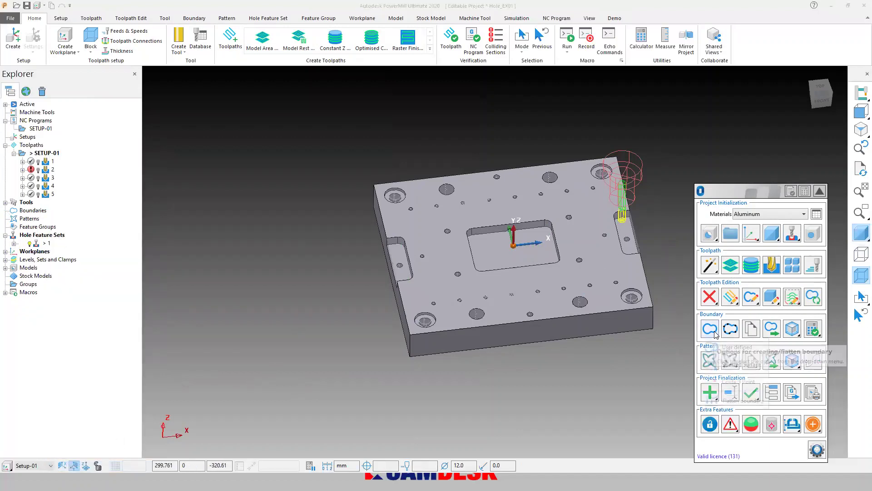
left_click(369, 308)
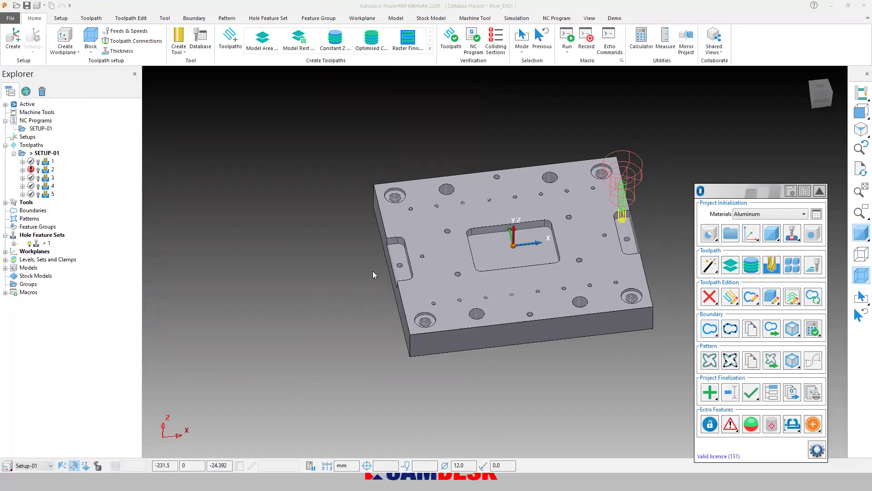
scroll(372, 271, "up", 5)
left_click(485, 250, "shift")
middle_click_drag(626, 259, 397, 287, "shift")
left_click(516, 254, "shift")
left_click(705, 326)
left_click(728, 345)
Hide the shaded model and hole feature set, remove the two small hole circles from the boundary, and show the shaded model again
left_click(860, 273)
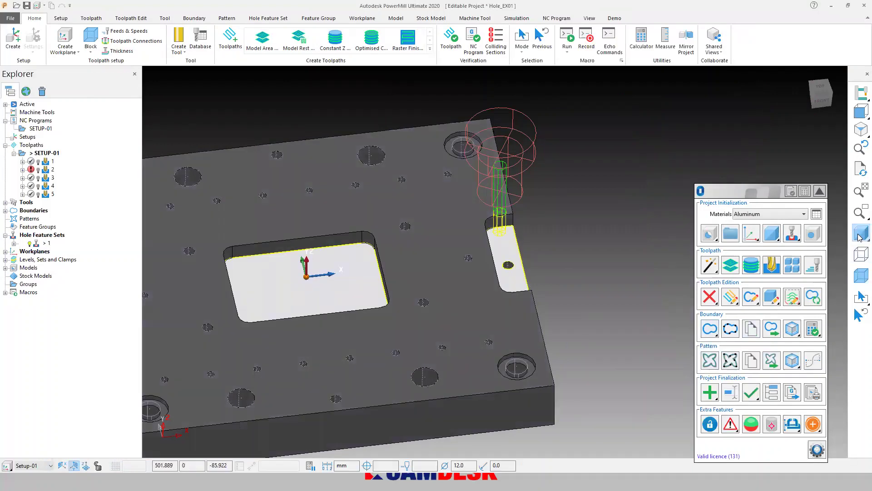
left_click(29, 243)
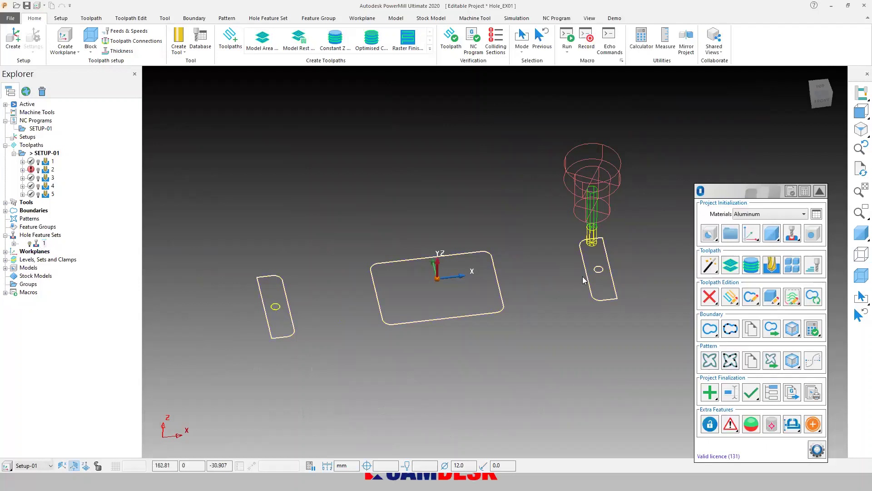
left_click(595, 268, "shift")
left_click(861, 232)
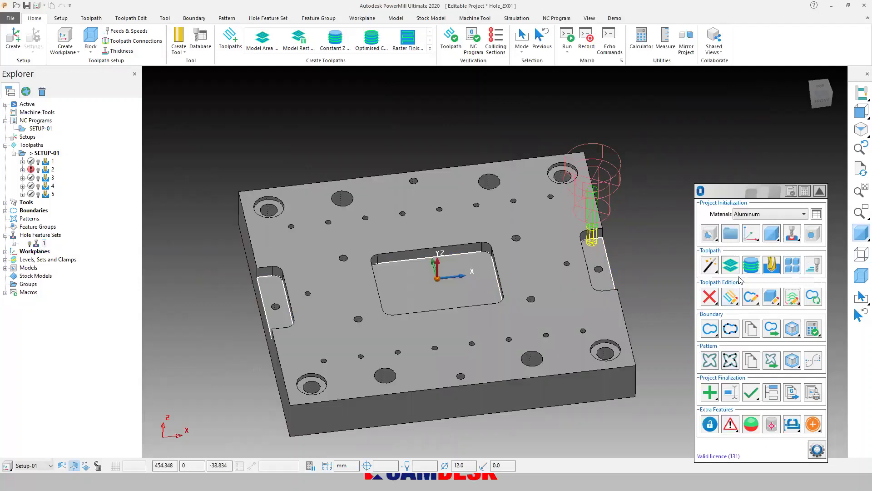
Start an OptiNC Model Area Clearance roughing in Offset All style with D12_EndMill and calculate it with a new stock model
left_click(738, 269)
left_click(646, 201)
left_click(642, 231)
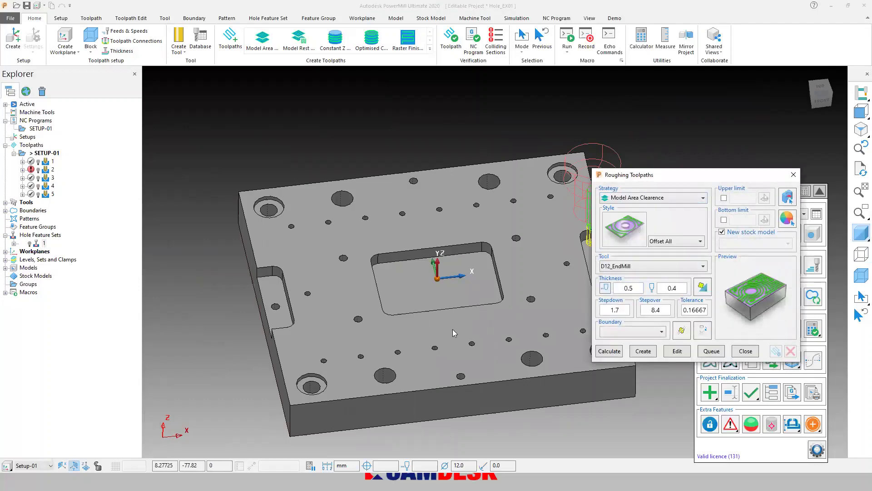
middle_click_drag(453, 329, 384, 322, "shift")
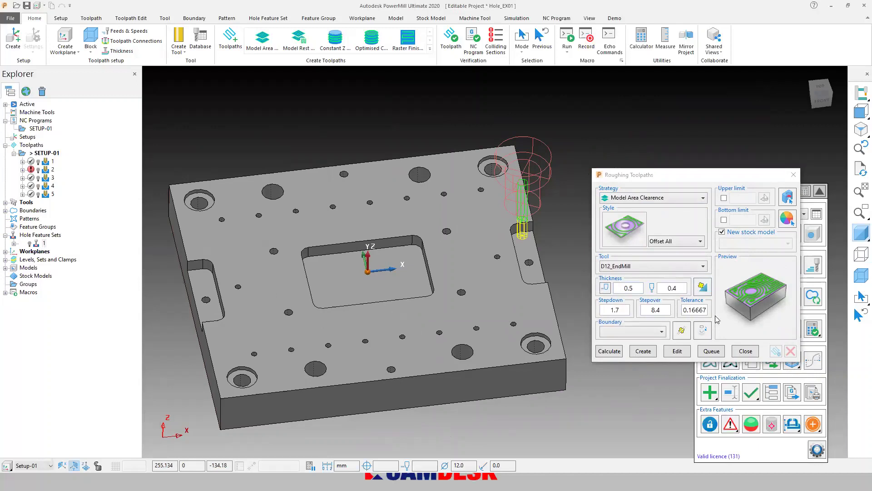
left_click(610, 351)
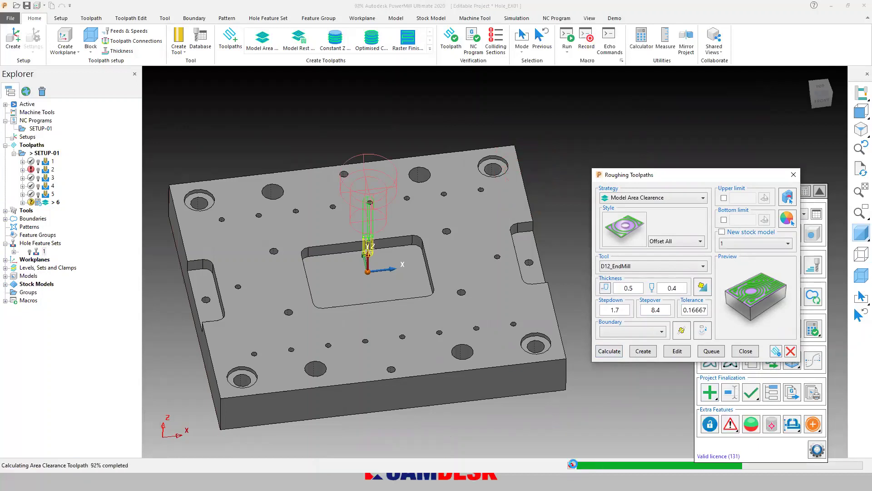
Assign boundary 1 to the roughing strategy and calculate the toolpath again
left_click(616, 333)
left_click(616, 356)
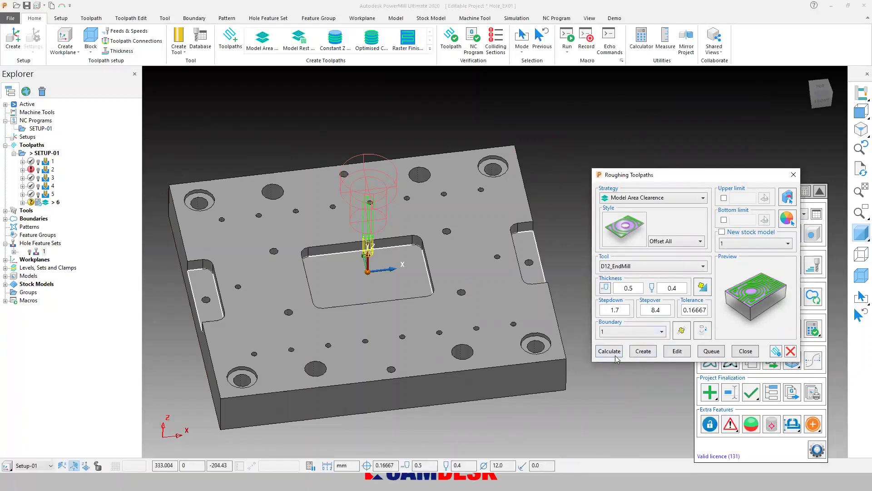
left_click(611, 353)
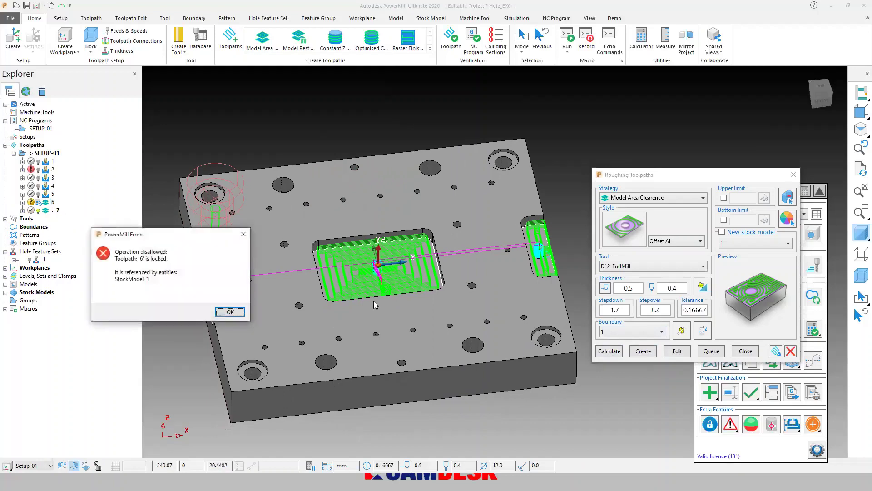
left_click(229, 312)
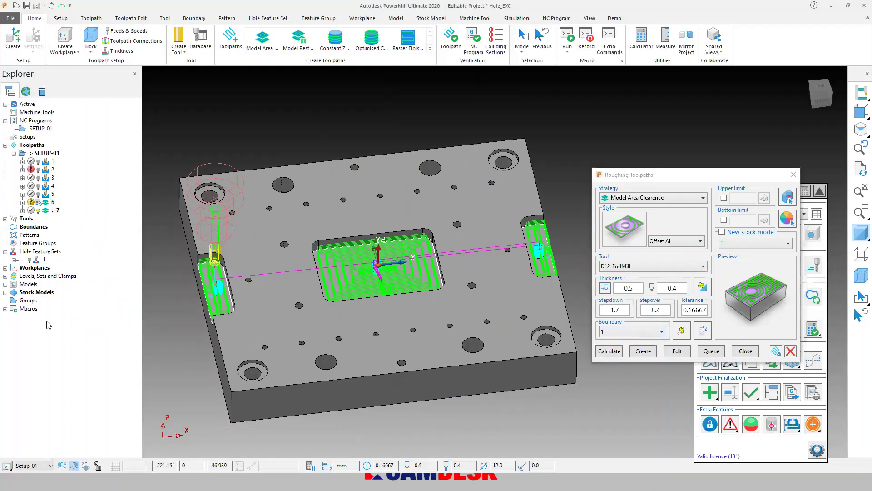
Review the roughing parameters, the stock model and the pocket passes, and close the Roughing Toolpaths form
left_click(5, 292)
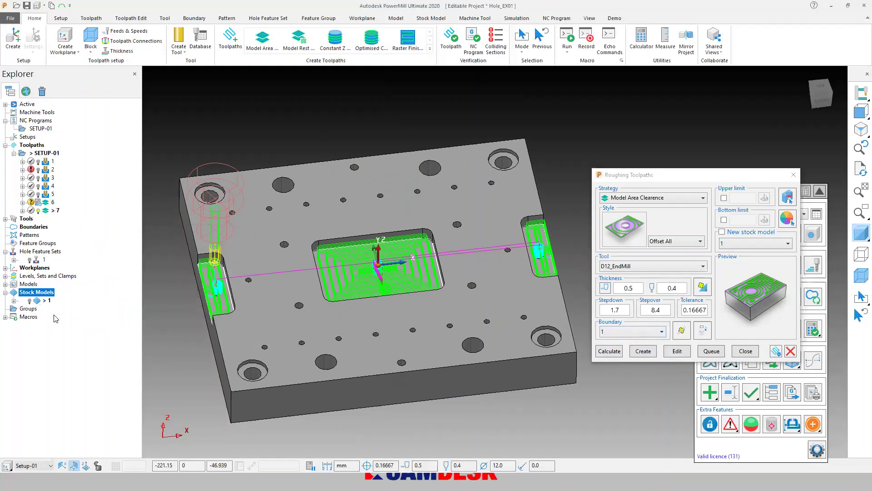
left_click(661, 181)
left_click(745, 233)
left_click(724, 236)
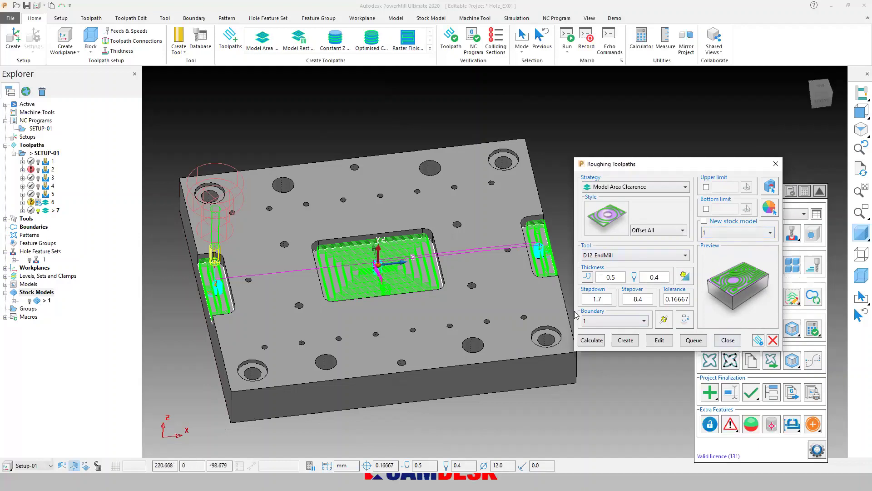
middle_click_drag(398, 292, 412, 299, "shift")
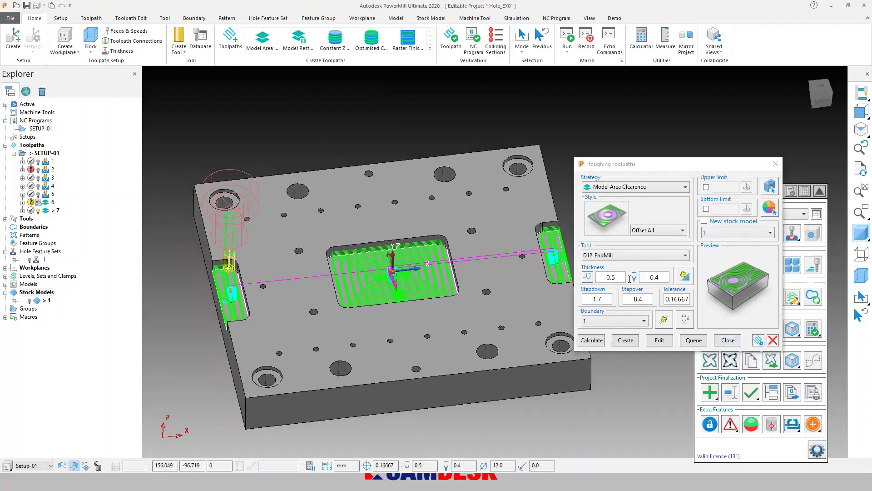
left_click(728, 340)
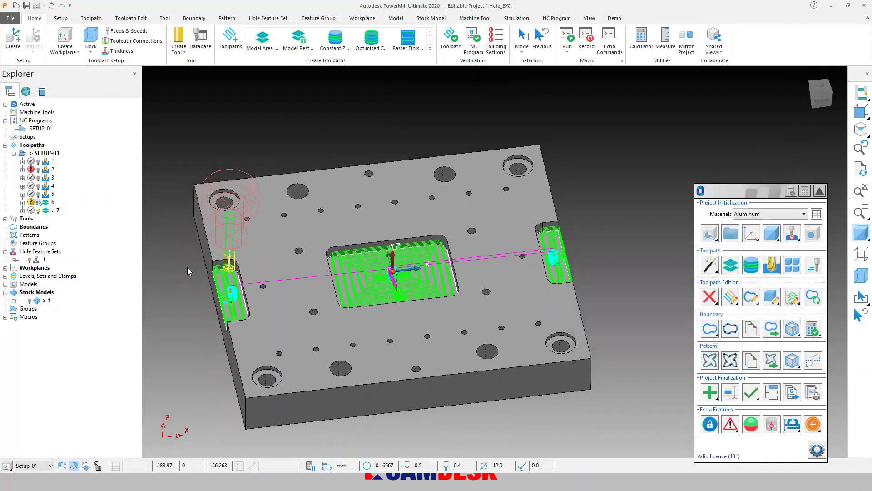
middle_click_drag(397, 289, 583, 265, "shift")
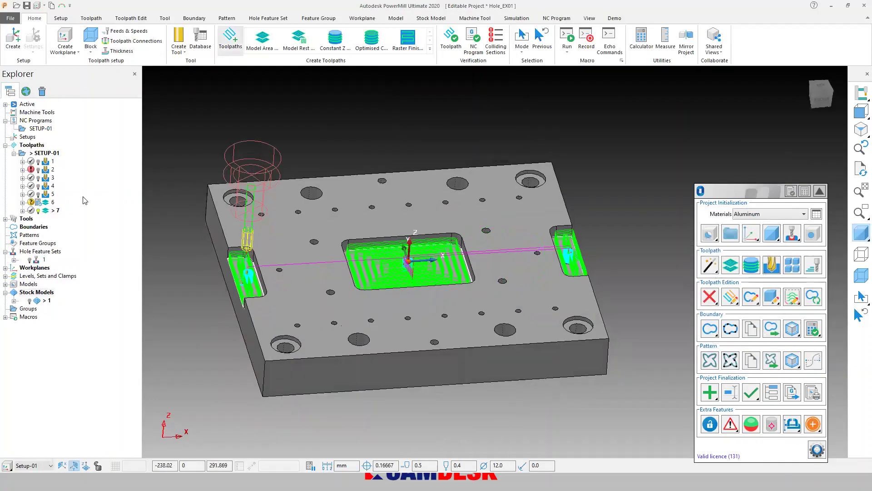
Delete stock model 1 and the uncalculated toolpath 6 that it references
right_click(52, 202)
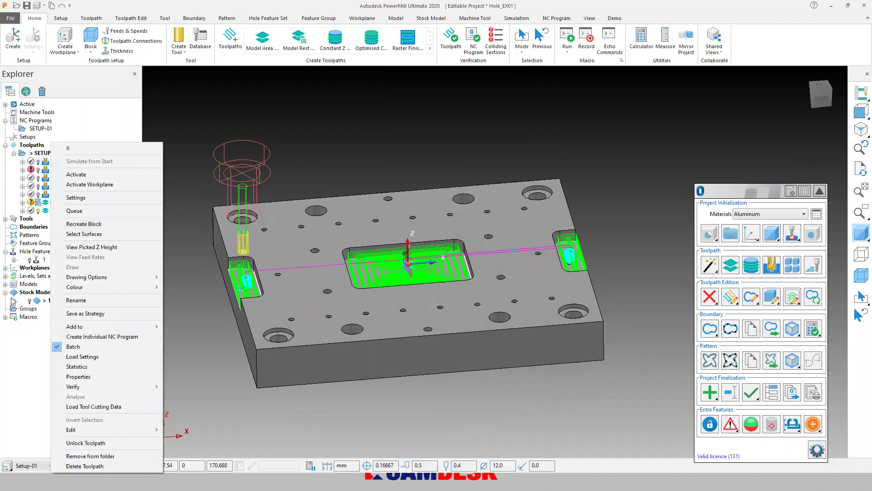
right_click(46, 302)
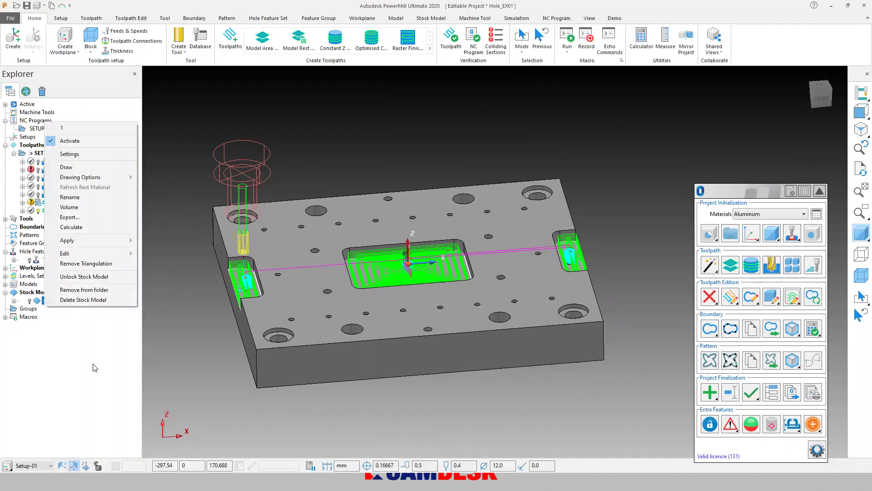
left_click(82, 301)
right_click(43, 201)
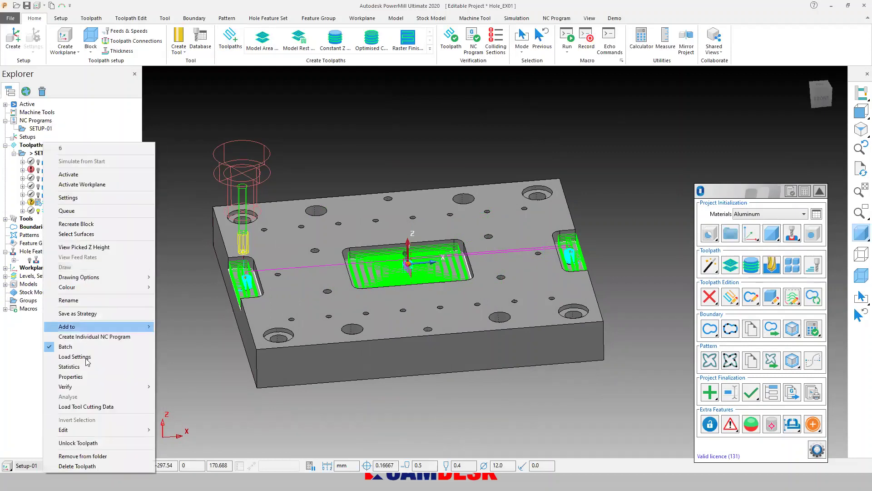
left_click(91, 469)
Rename toolpath 7 as 6
left_click(50, 204)
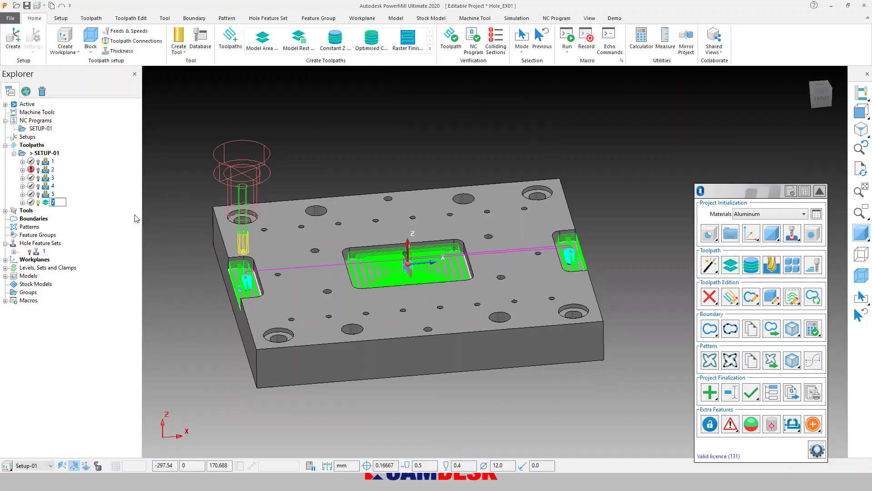
type("6")
key("Return")
double_click(50, 195)
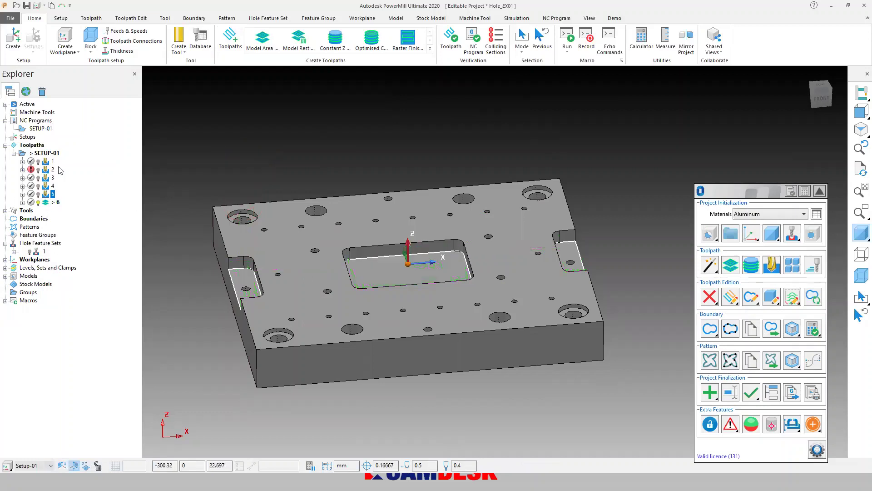
Deactivate toolpath 6 and hole feature set 1
double_click(44, 203)
double_click(45, 204)
middle_click_drag(600, 452, 568, 427, "shift")
left_click(507, 372)
middle_click_drag(465, 291, 470, 327, "shift")
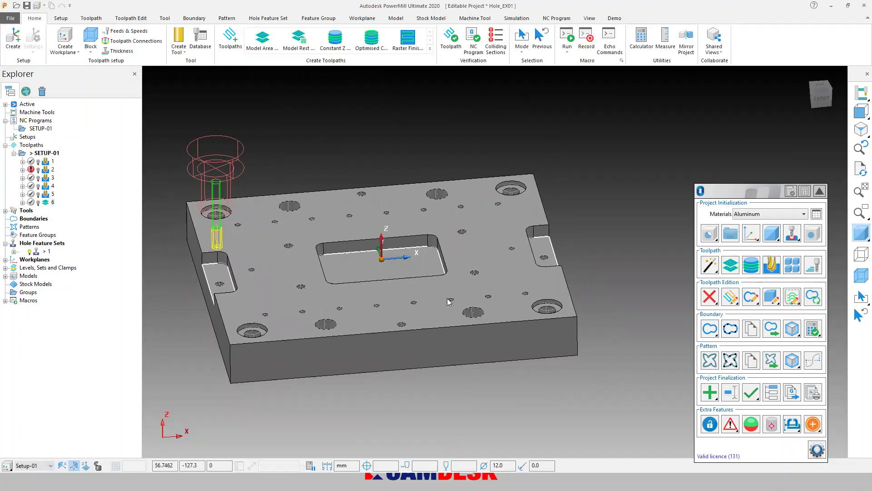
middle_click_drag(509, 300, 527, 347)
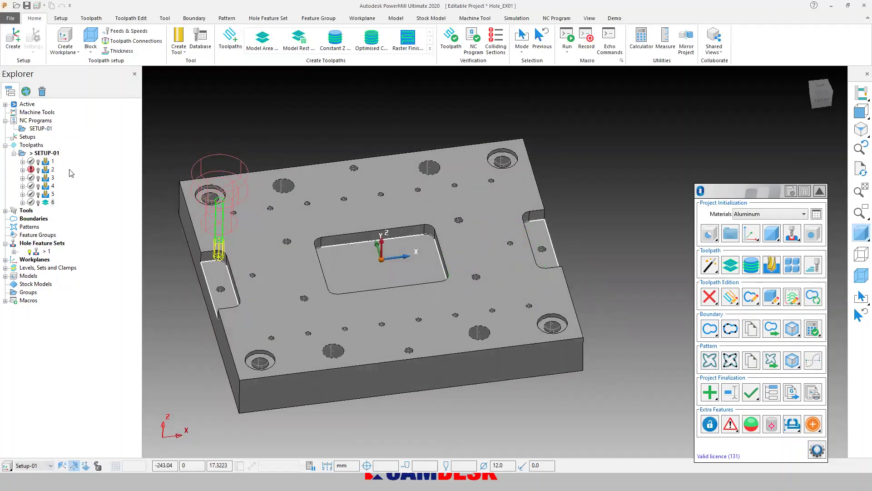
double_click(37, 252)
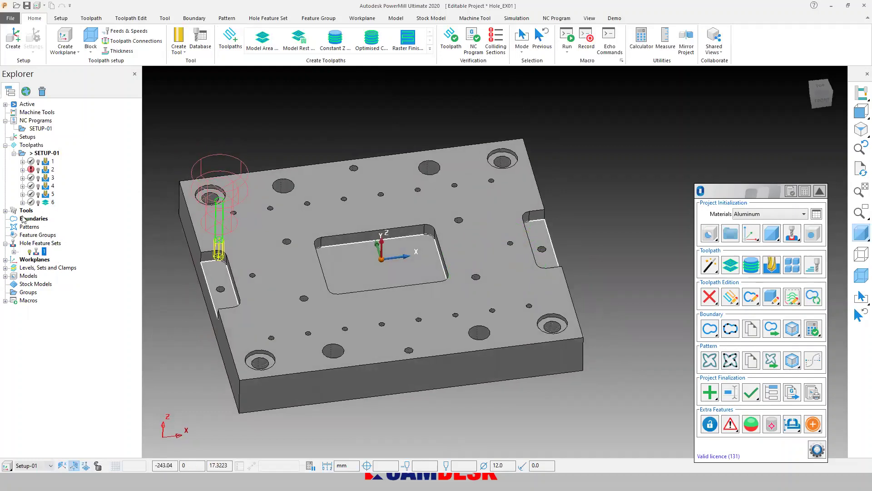
middle_click_drag(429, 289, 439, 289, "shift")
scroll(439, 289, "up", 2)
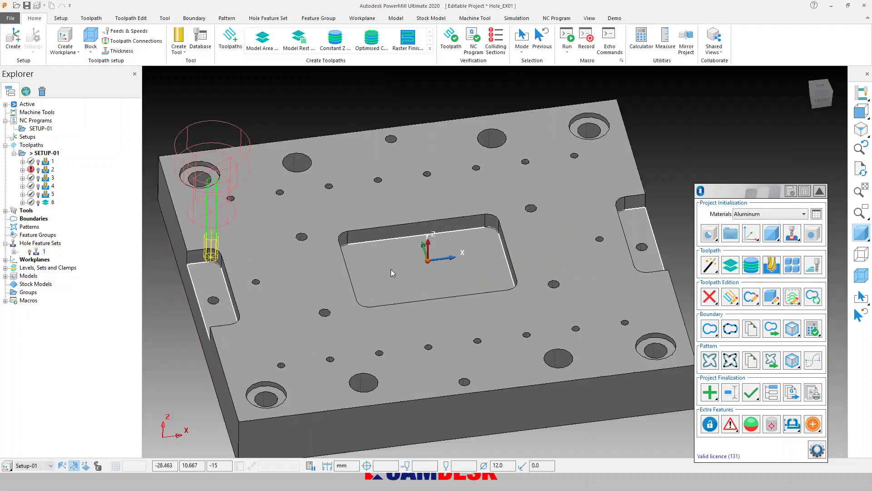
Deactivate the current boundary, leaving the finishing toolpath form without creating anything
left_click(751, 266)
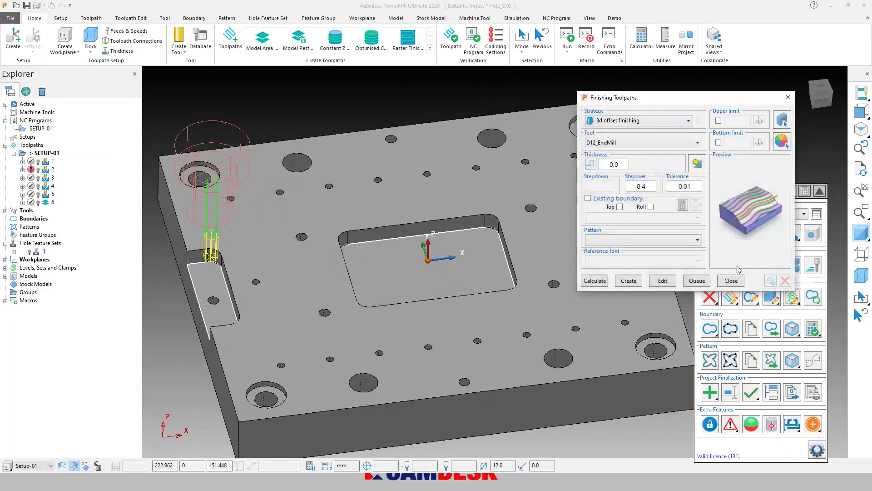
left_click(731, 281)
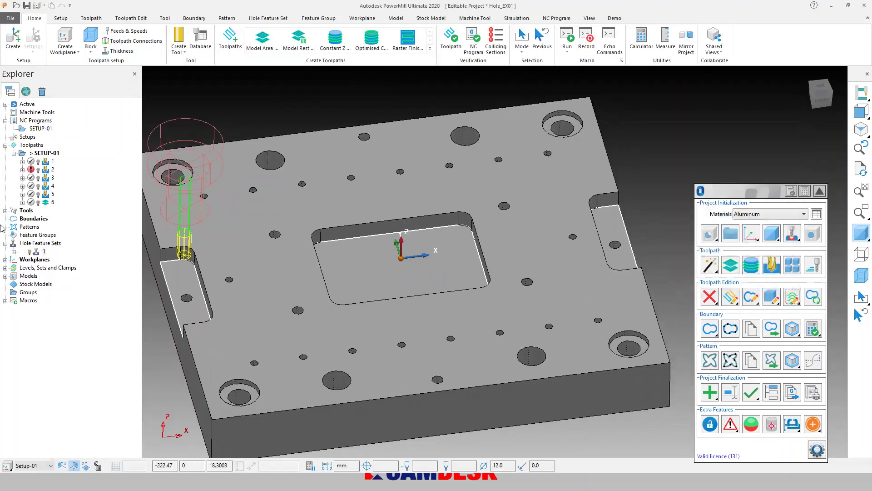
right_click(23, 222)
left_click(64, 337)
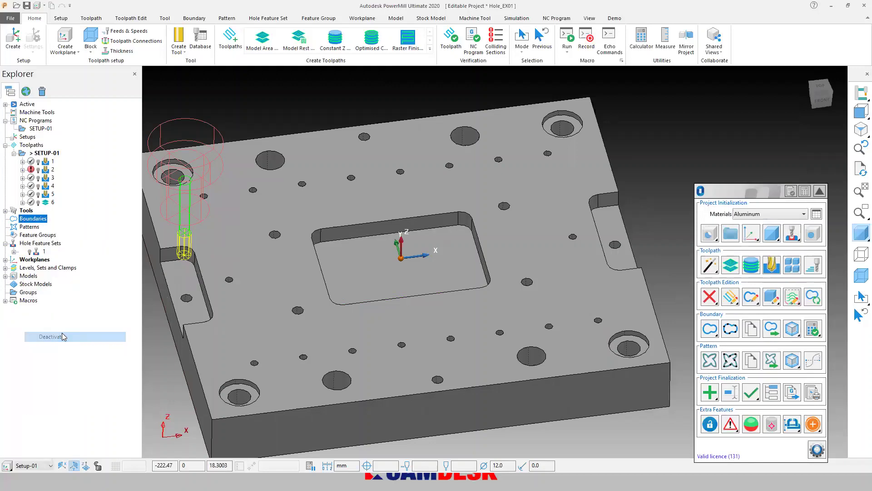
Create an empty pattern with the curve editor
left_click(708, 362)
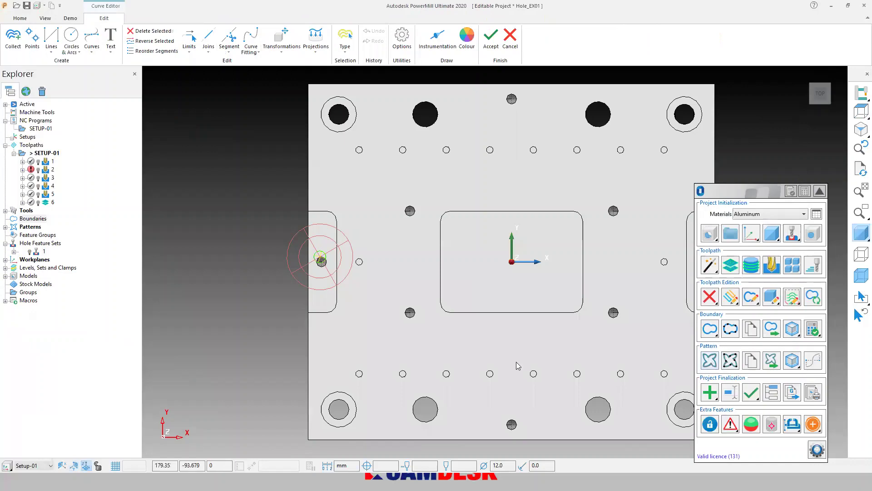
middle_click_drag(525, 350, 450, 303)
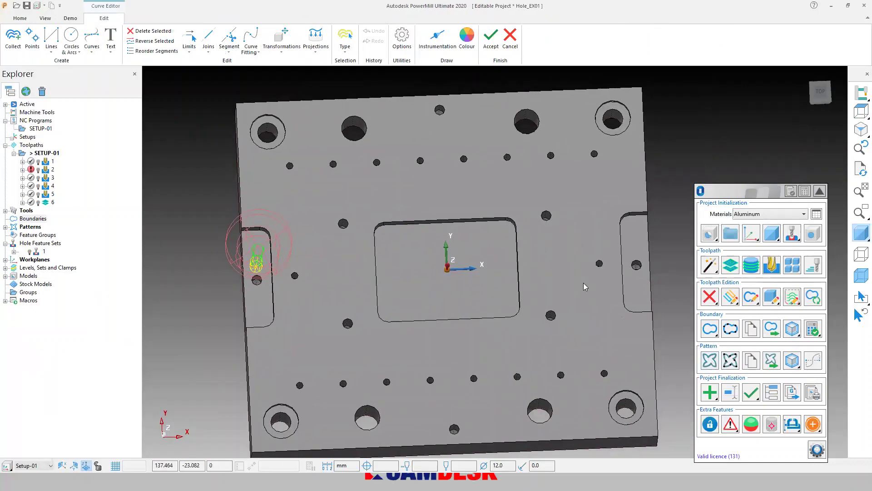
middle_click_drag(520, 307, 494, 68)
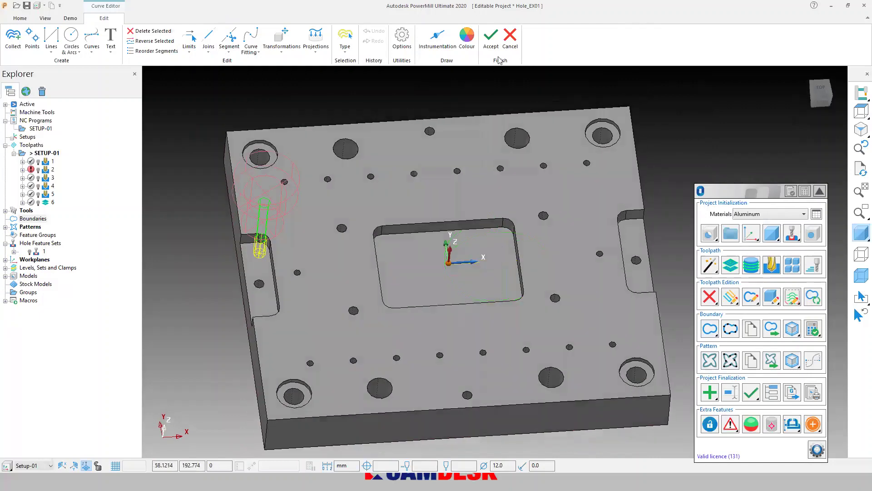
Create a pattern from the floor surface of the central pocket and check its outline with the model shading off
left_click(433, 262)
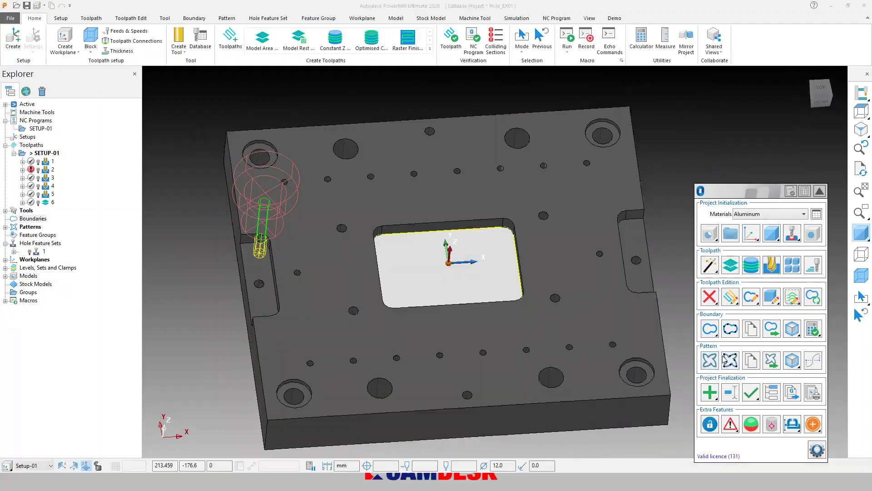
middle_click_drag(460, 300, 466, 302)
scroll(464, 290, "up", 3)
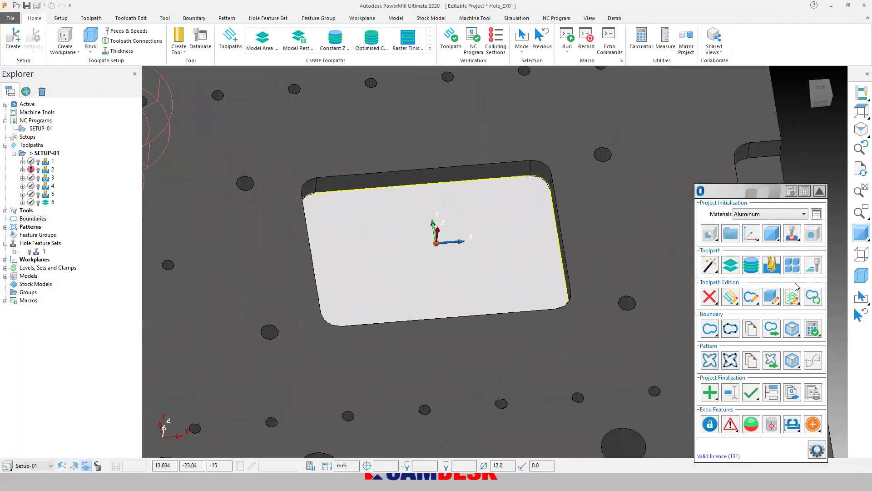
left_click(860, 234)
scroll(465, 269, "down", 1)
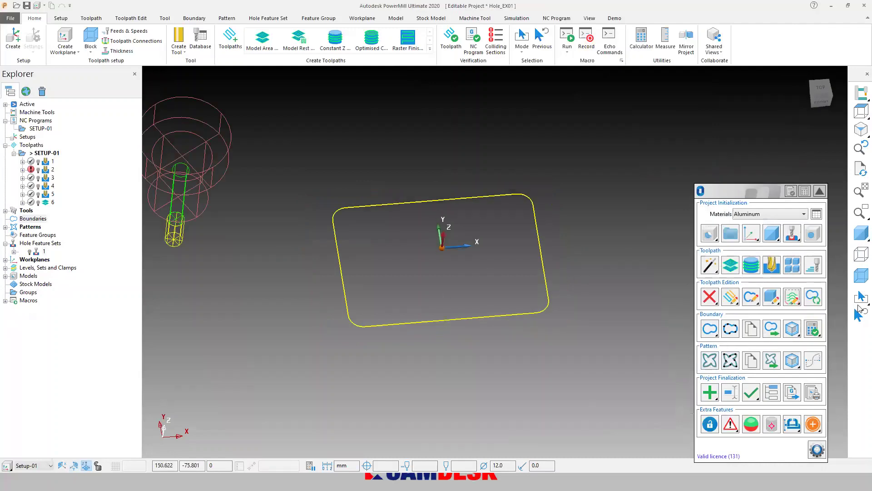
left_click(860, 234)
middle_click_drag(462, 380, 475, 423)
double_click(13, 227)
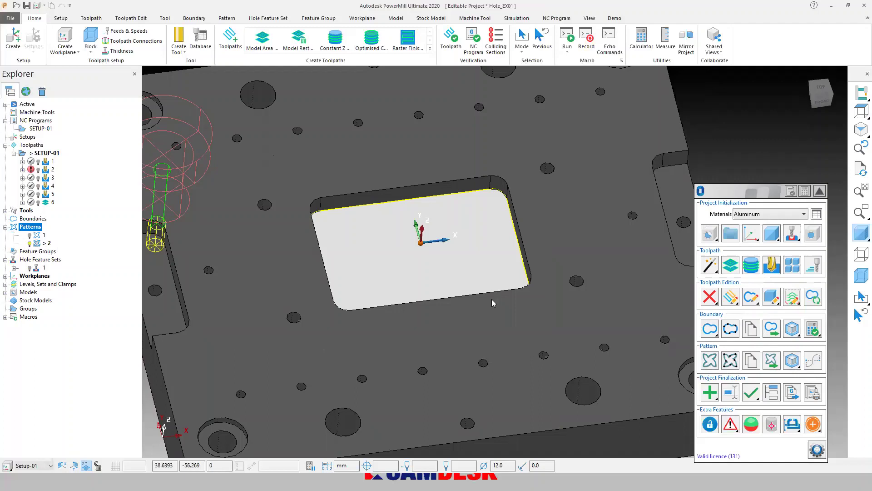
Hide the model shading and open pattern 2 in the pattern editor to examine the points on its rounded corner
left_click(861, 234)
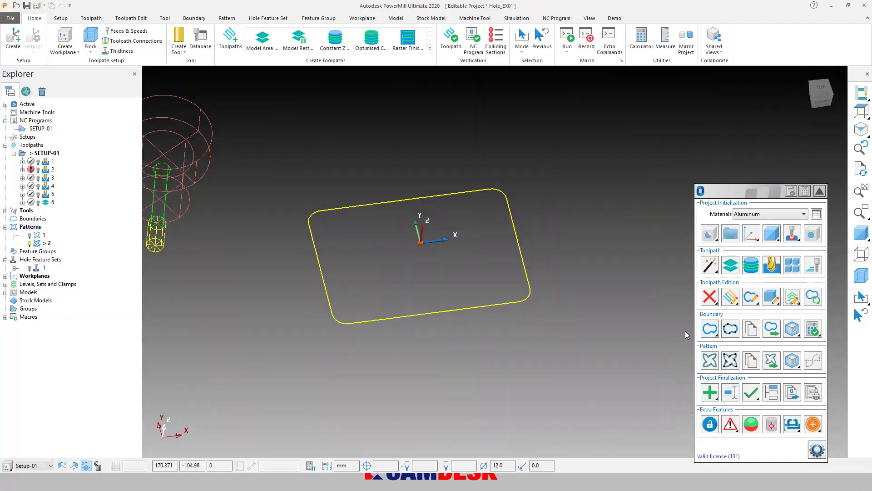
left_click(730, 360)
scroll(528, 296, "up", 5)
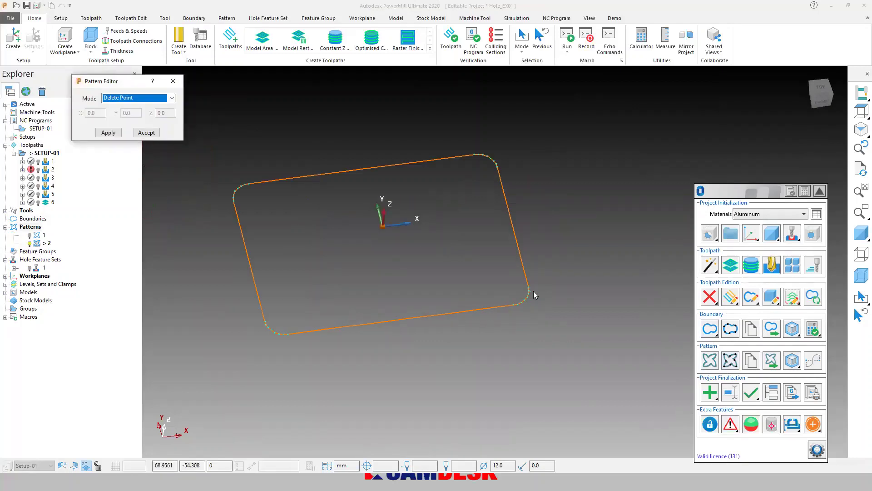
scroll(528, 296, "up", 1)
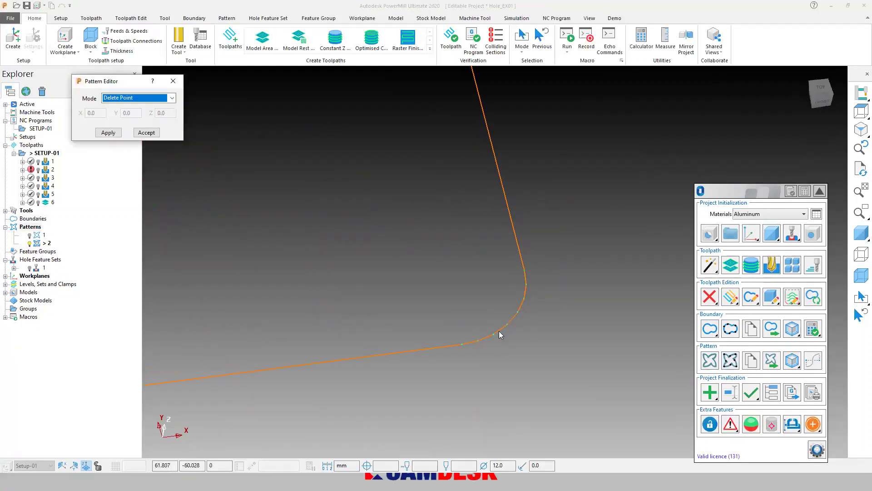
Try to fit arcs to pattern 2 while its editor is open, dismiss the errors and close the editor
left_click(814, 361)
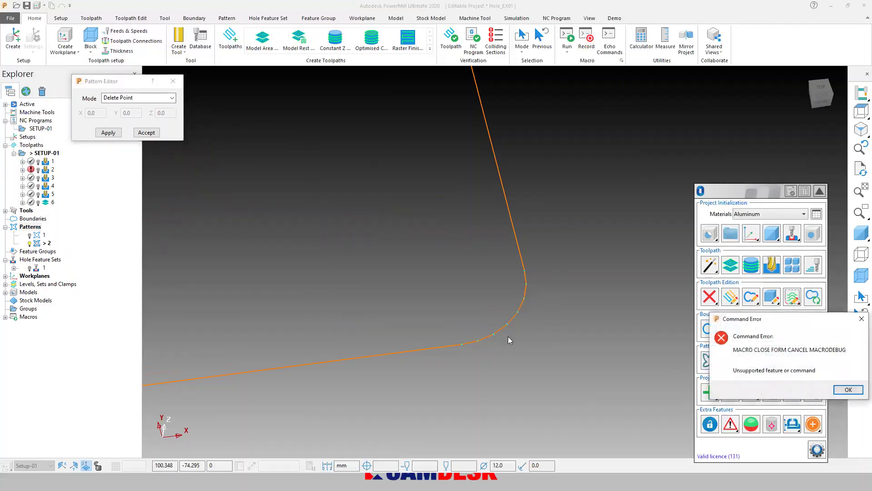
left_click(851, 391)
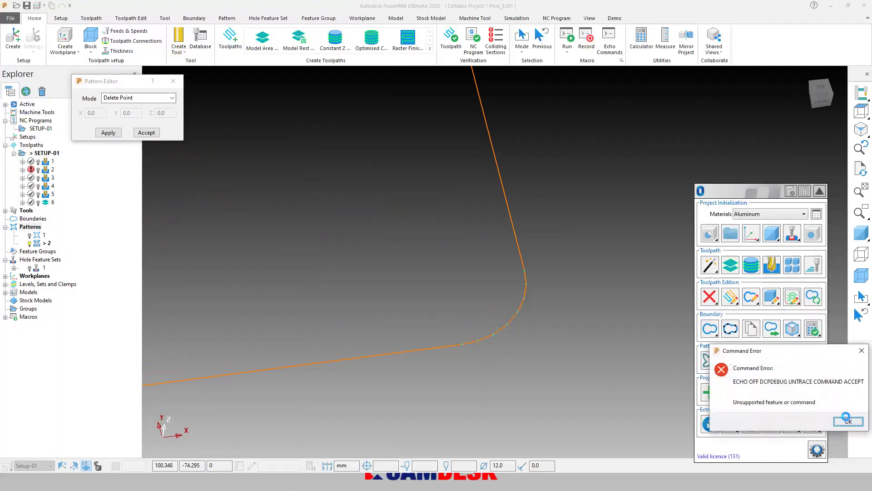
left_click(847, 422)
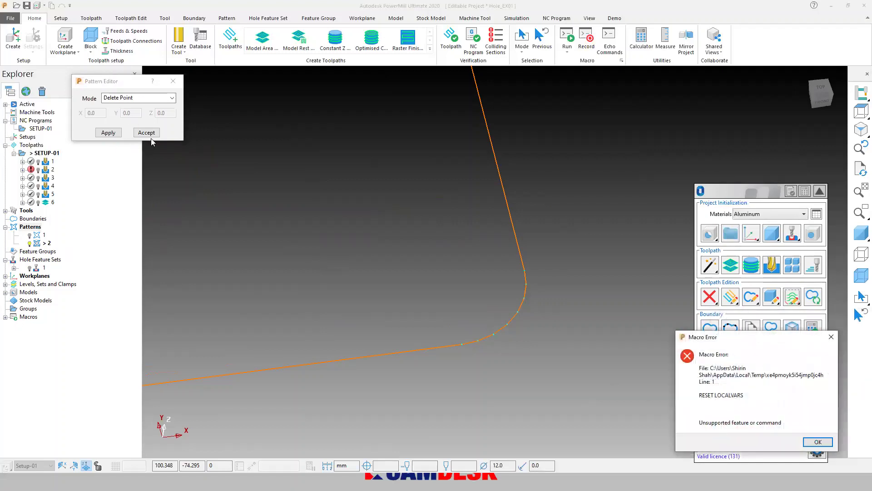
key("Return")
key("Return")
key("Return")
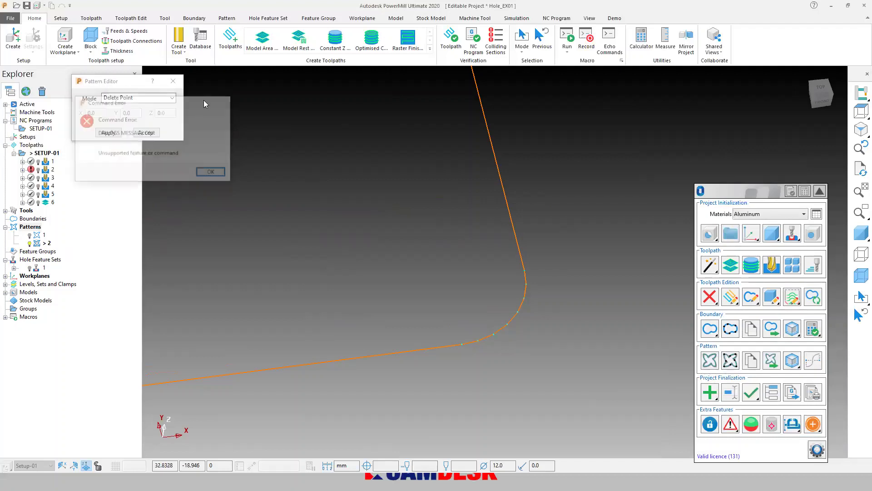
left_click(173, 81)
Fit arcs to the rounded corners of pattern 2 and inspect the resulting outline
left_click(812, 361)
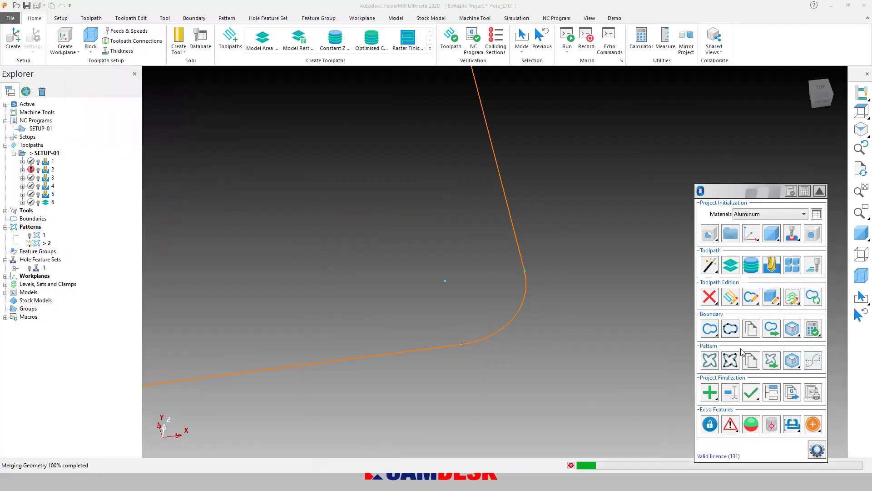
left_click(510, 333)
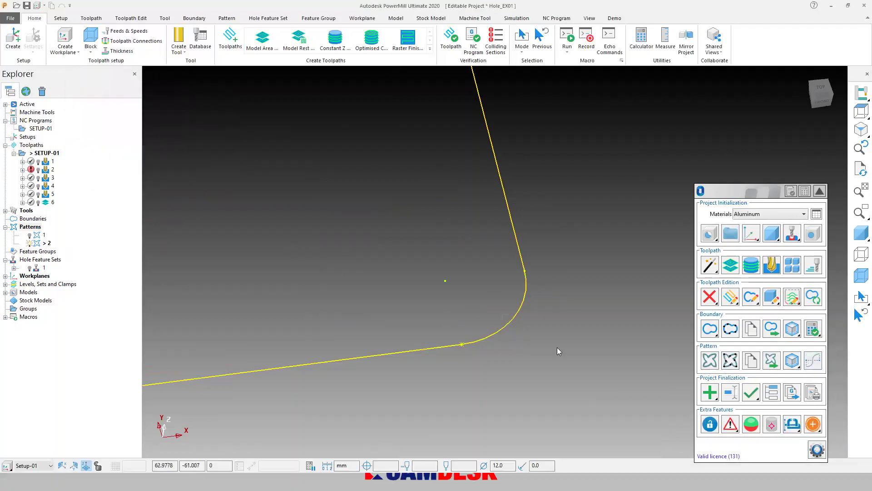
scroll(556, 328, "down", 8)
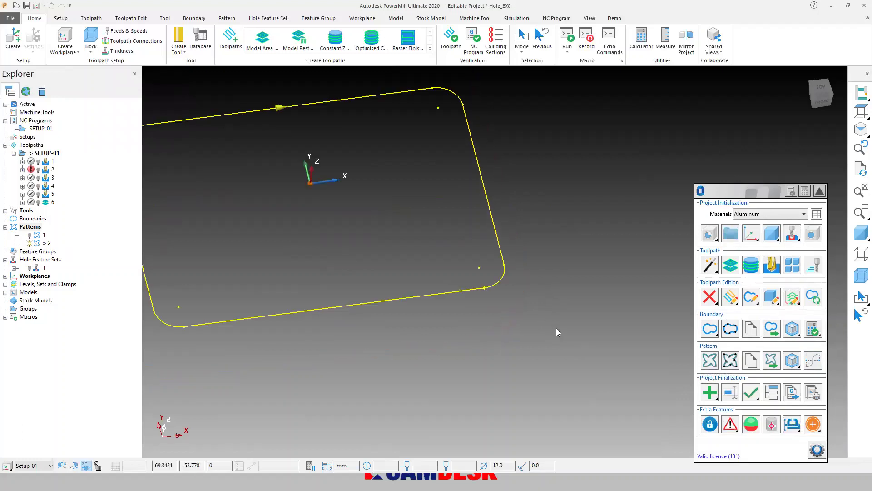
scroll(366, 286, "up", 4)
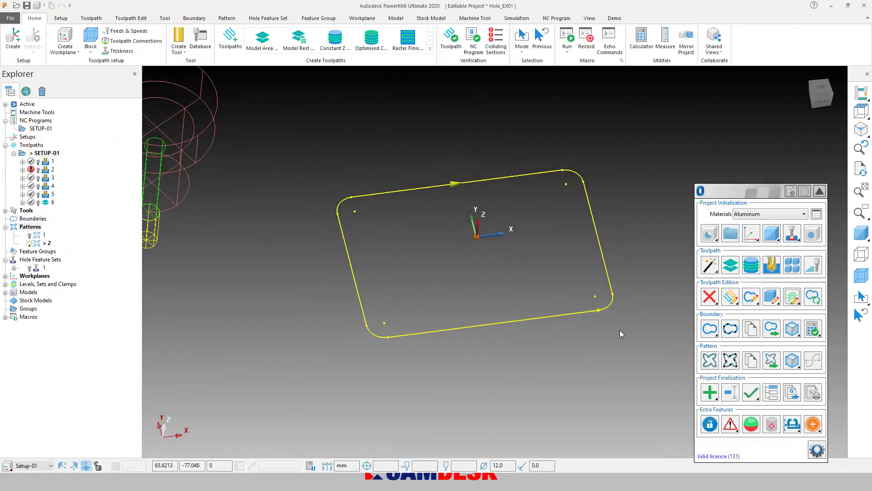
middle_click_drag(457, 357, 448, 350, "shift")
left_click(340, 376)
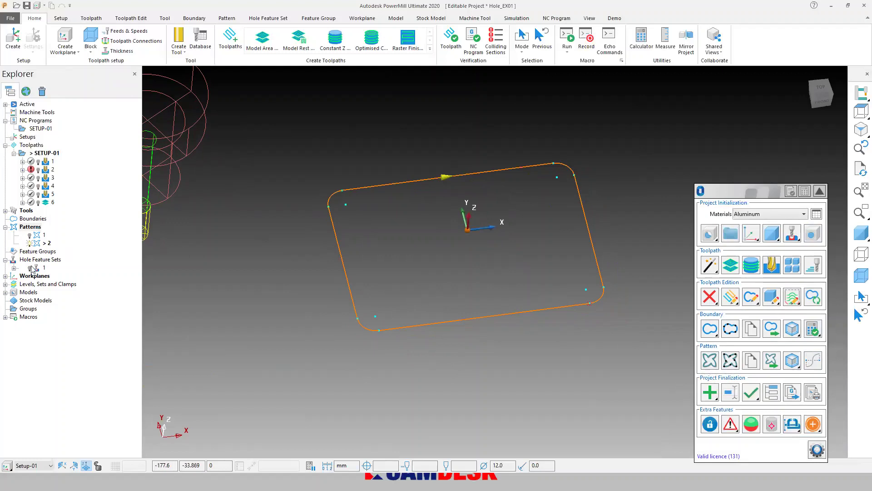
Delete the empty pattern 1 and display pattern 2 again
left_click(30, 243)
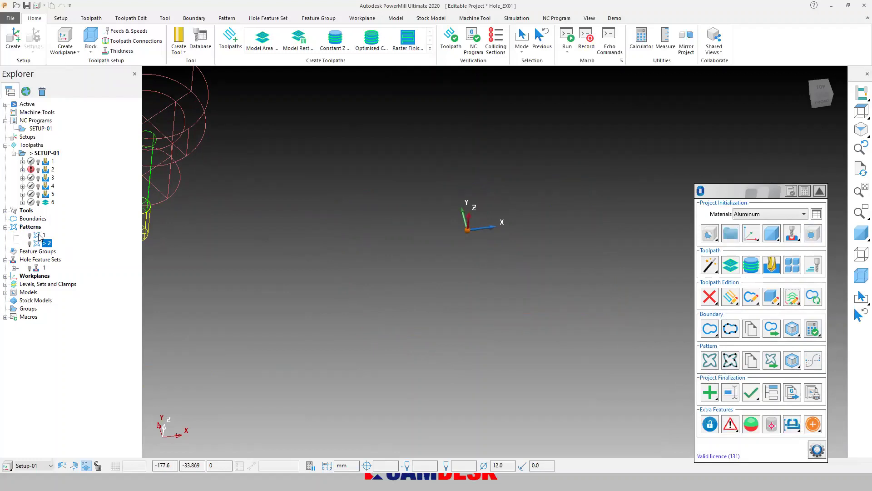
right_click(39, 236)
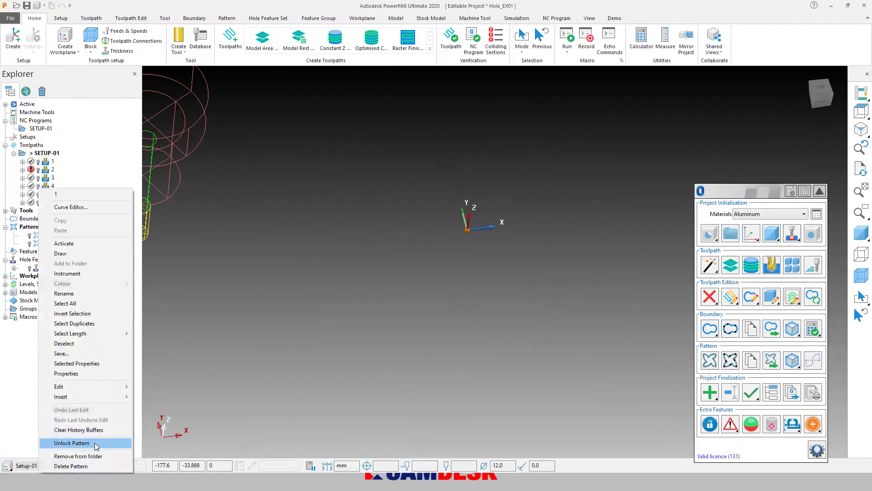
left_click(68, 464)
left_click(30, 235)
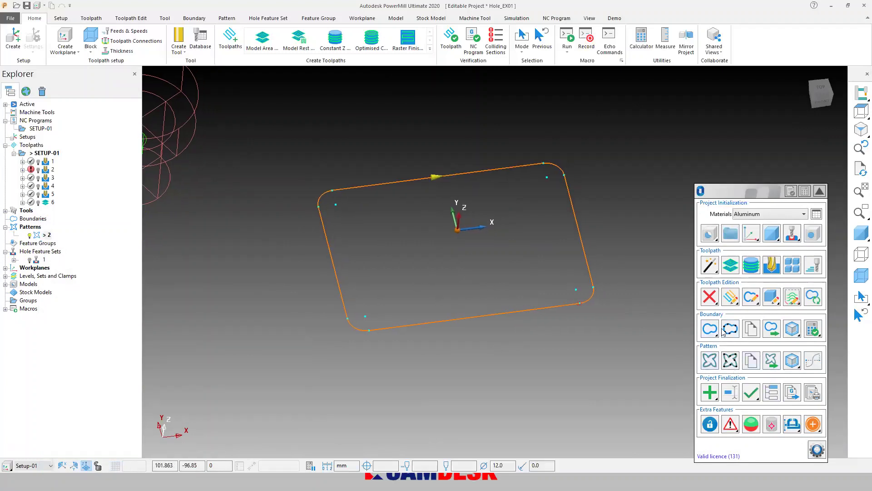
Examine the transform settings for boundaries and patterns and the sharp, rounded and 3D offset options
left_click(770, 330)
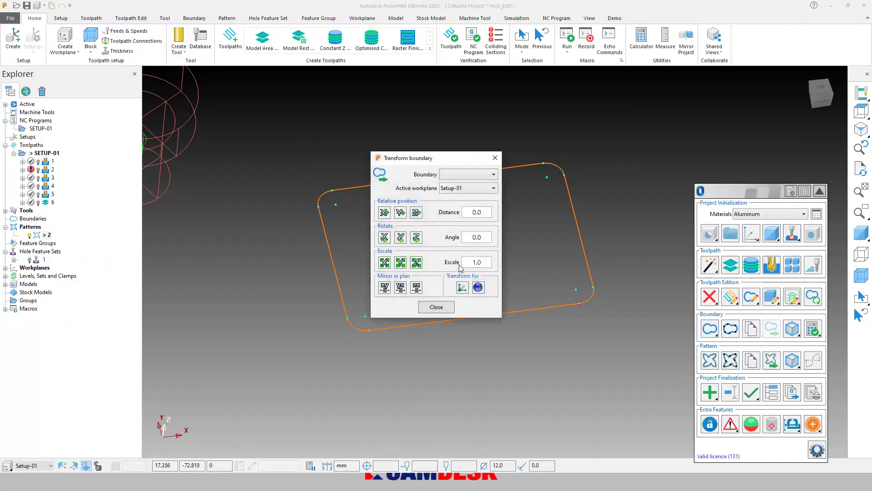
left_click(449, 309)
left_click(772, 360)
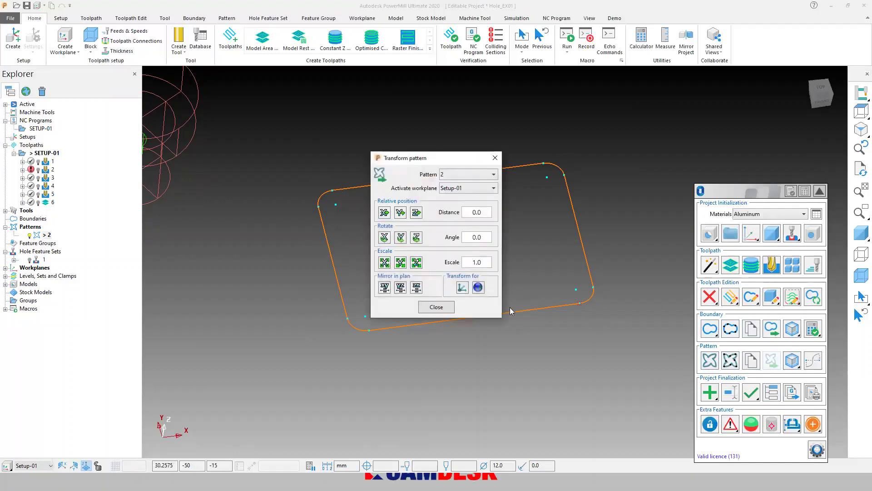
left_click(452, 311)
left_click(798, 367)
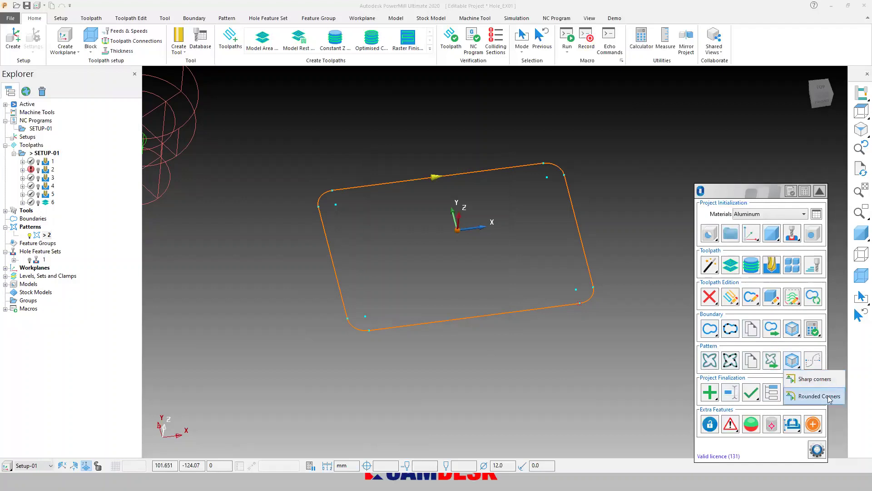
left_click(796, 331)
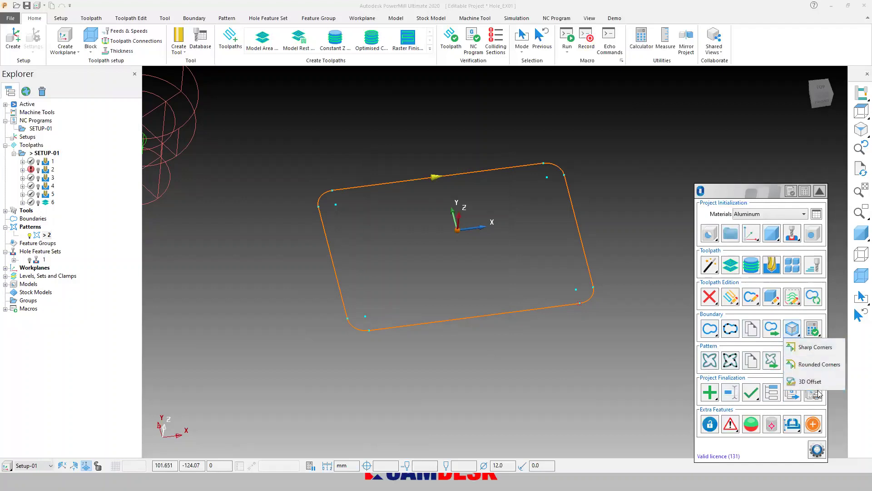
left_click(815, 318)
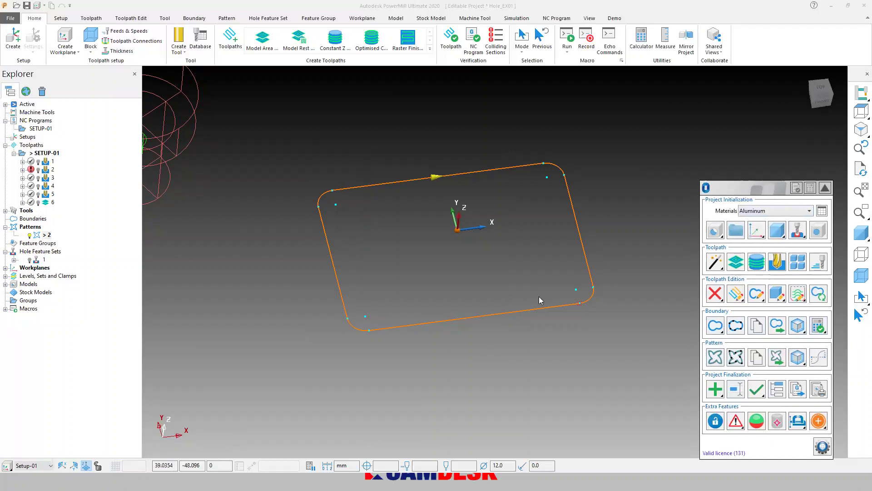
middle_click_drag(540, 298, 531, 296, "shift")
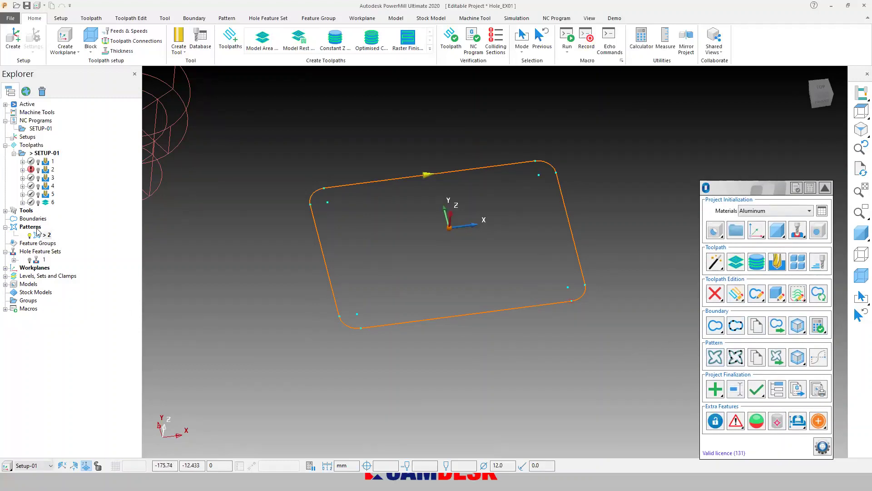
middle_click_drag(404, 284, 392, 265, "shift")
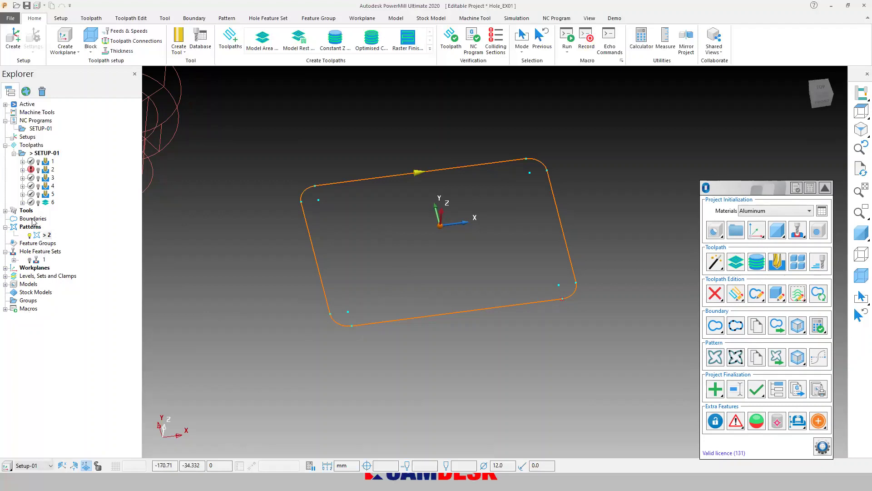
right_click(36, 252)
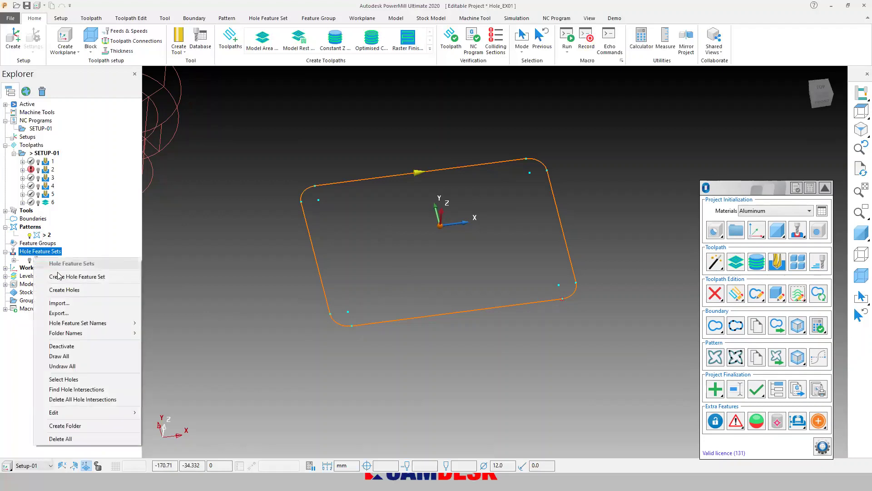
left_click(224, 260)
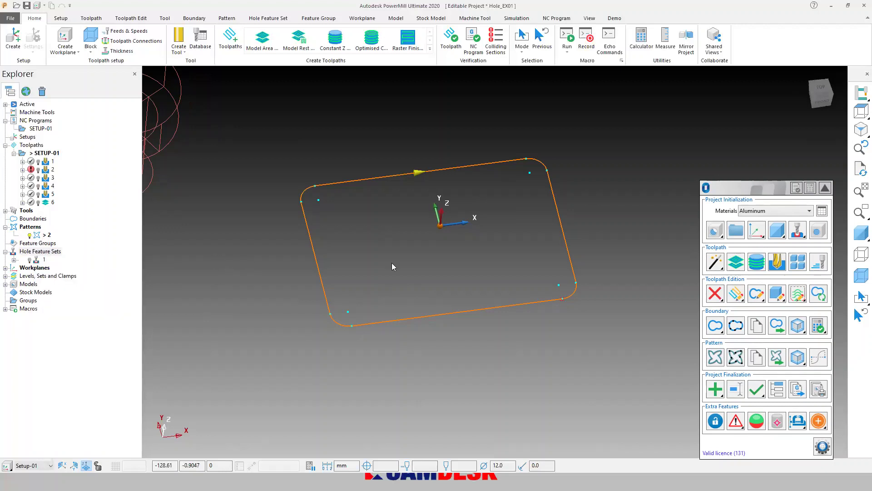
middle_click_drag(400, 262, 419, 277, "shift")
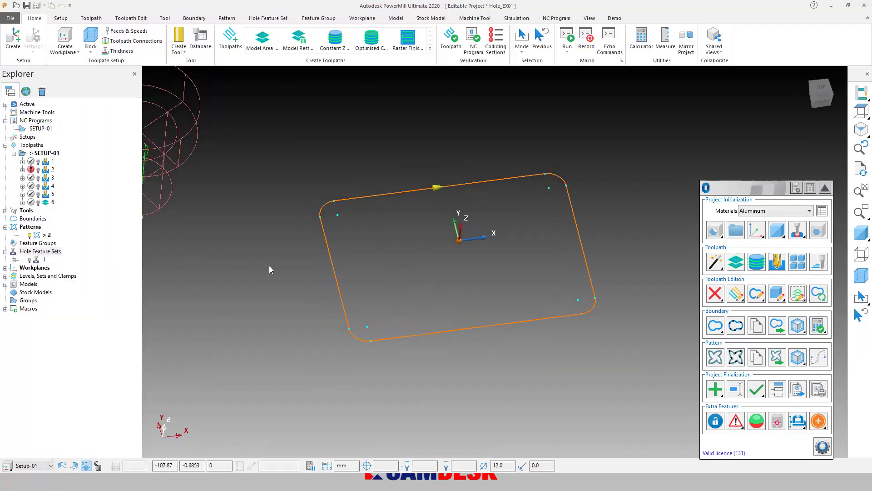
middle_click_drag(364, 286, 358, 277, "shift")
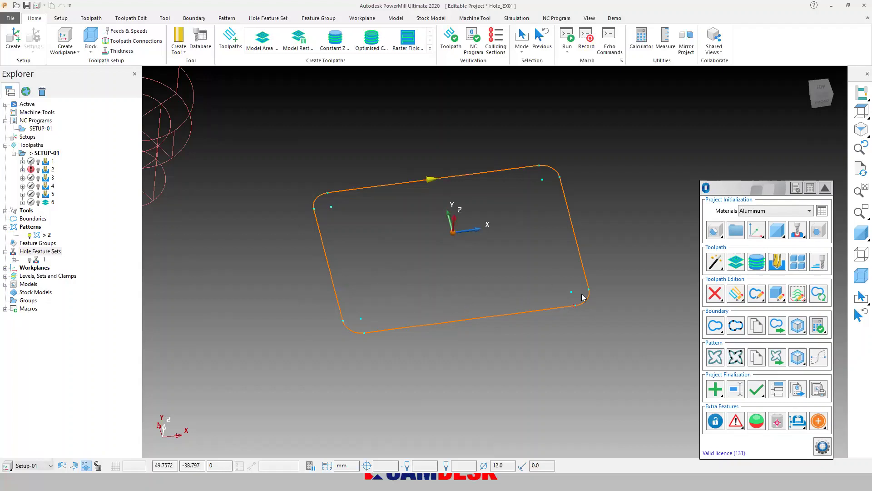
Show the shaded plate and set up a 2D curve profile finishing toolpath with the D12_EndMill tool
left_click(861, 233)
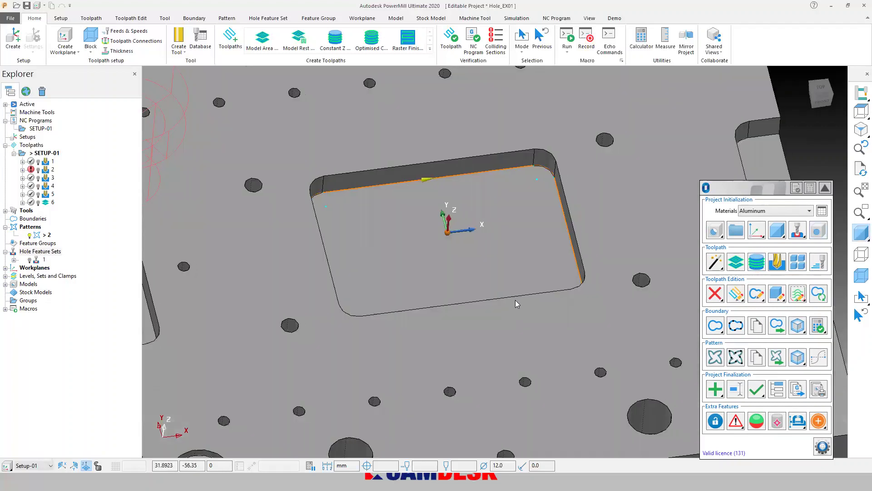
left_click(758, 263)
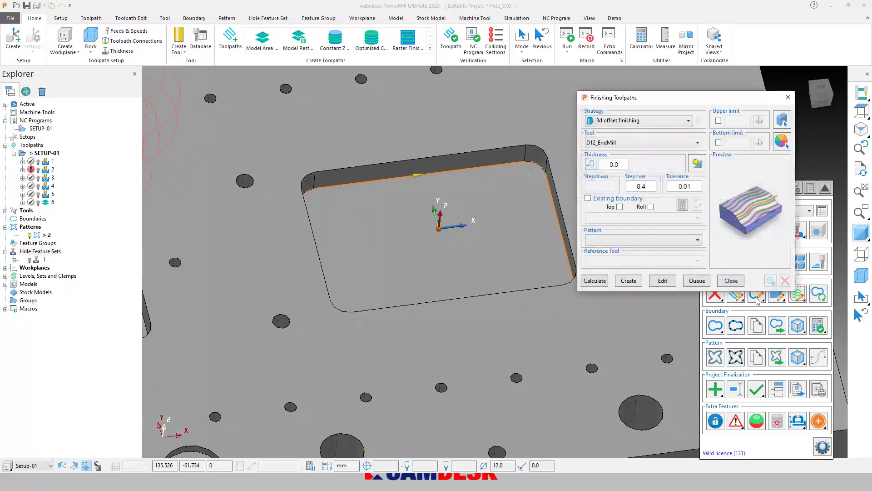
left_click(620, 122)
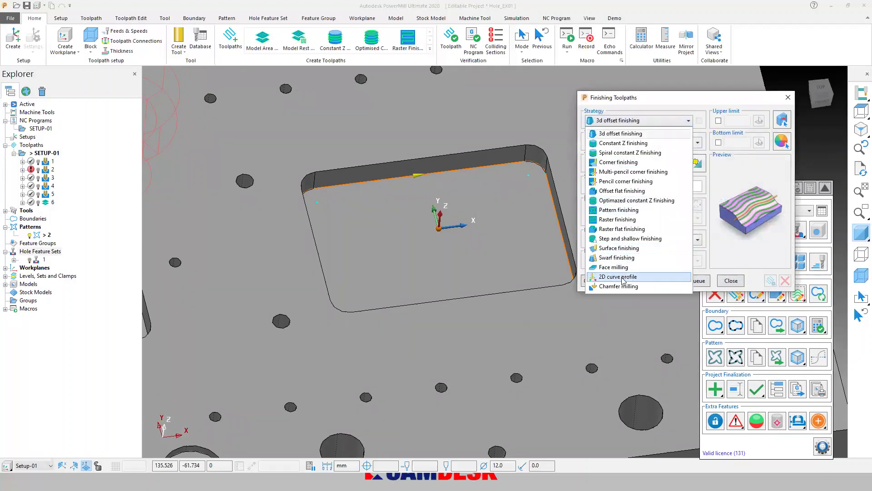
left_click(631, 276)
left_click_drag(653, 98, 673, 104)
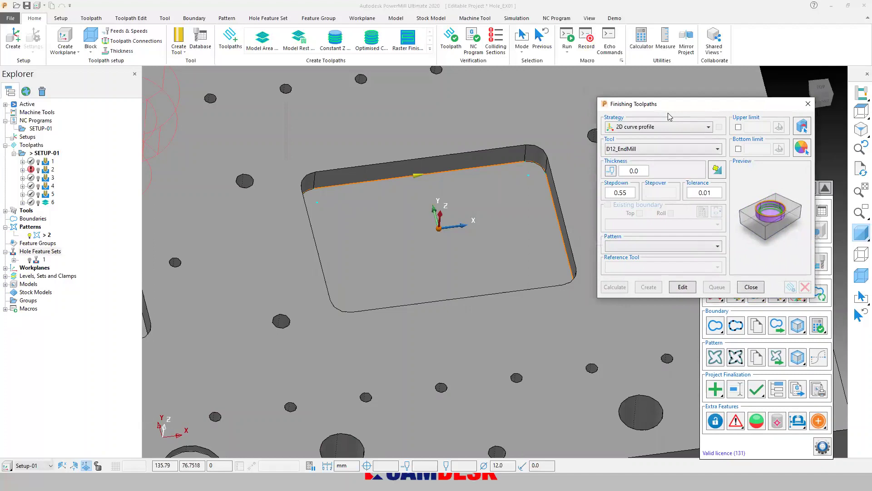
scroll(363, 236, "down", 3)
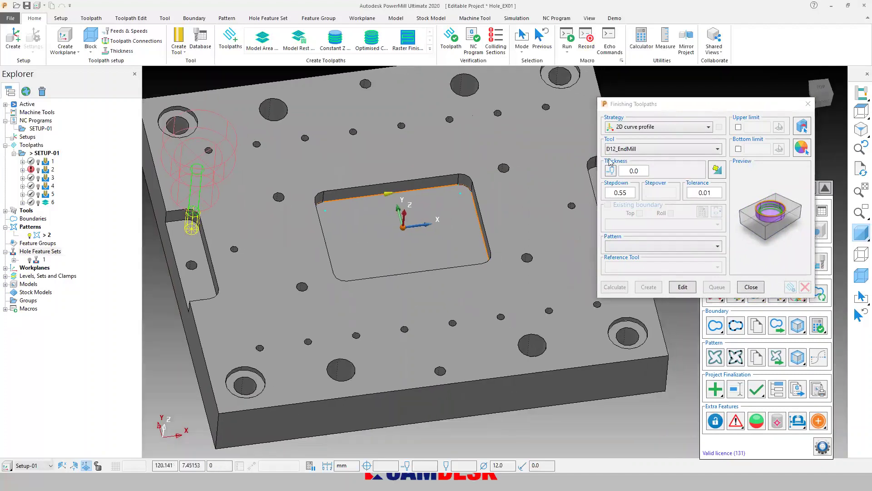
left_click(623, 150)
left_click(630, 215)
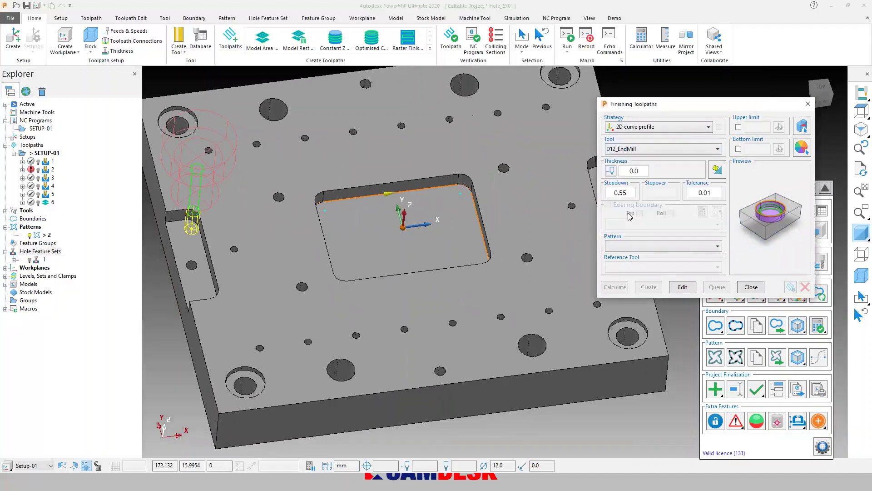
Set the stepdown to 15, take the bottom limit from the central pocket floor and assign pattern 2 as the curve
left_click_drag(629, 193, 509, 191)
left_click(739, 150)
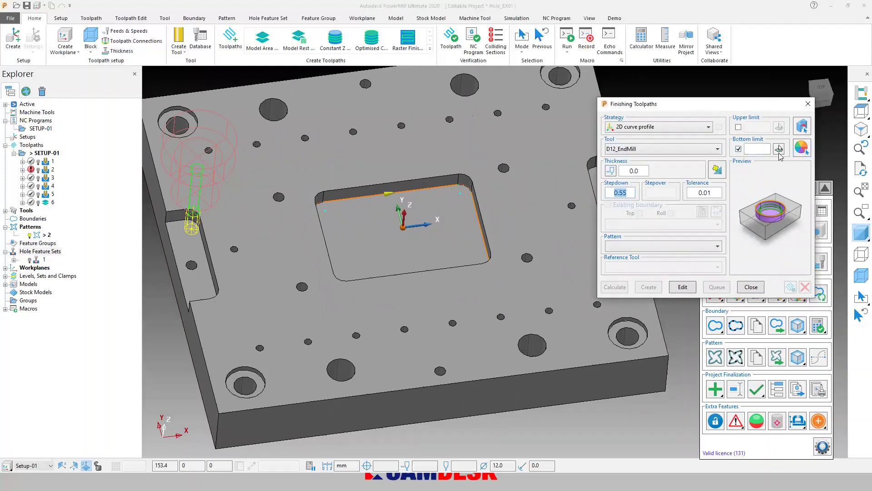
left_click(779, 148)
left_click(400, 256)
type("15")
left_click(626, 246)
left_click(631, 271)
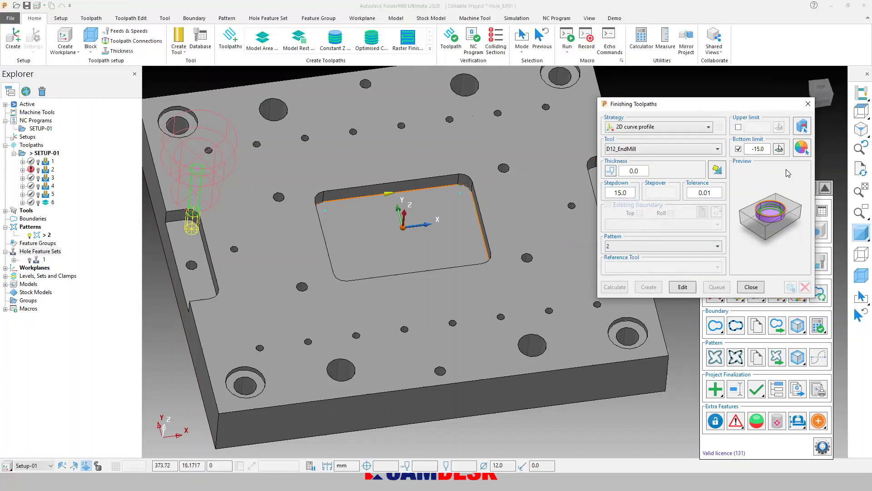
Reverse the curve's machining side to the inside of the pocket and calculate the 2D curve profile toolpath
left_click(682, 287)
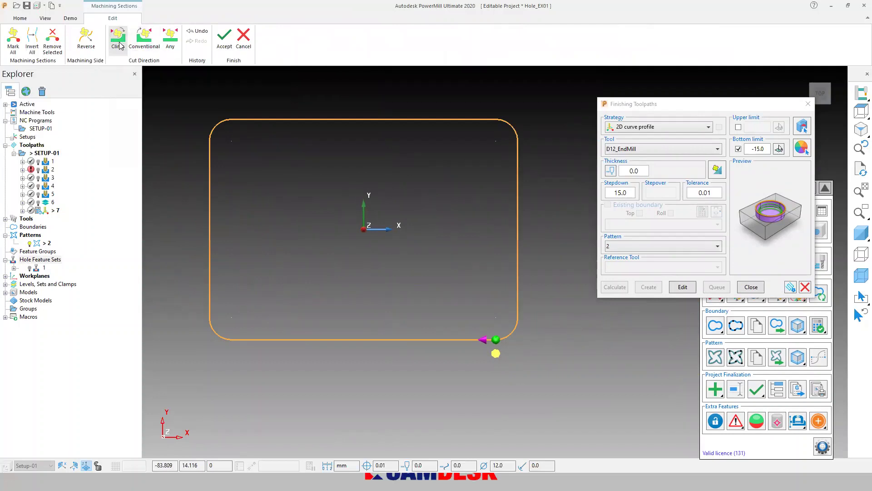
left_click(86, 39)
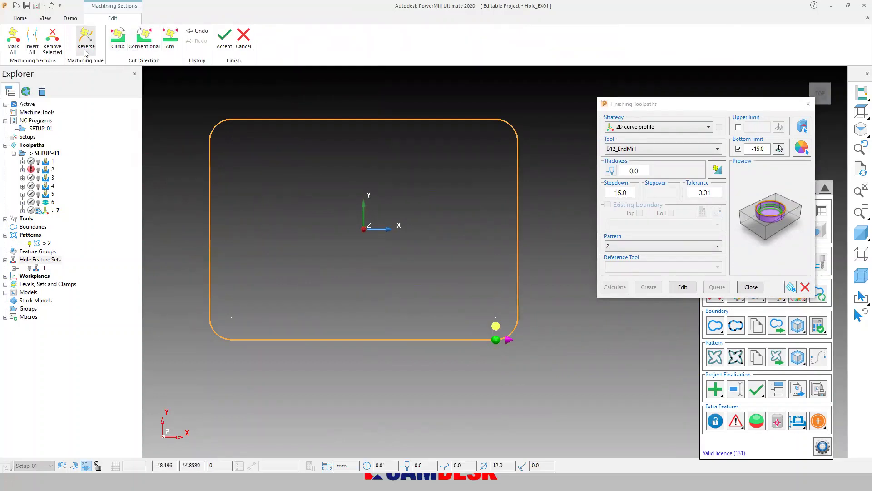
left_click(225, 38)
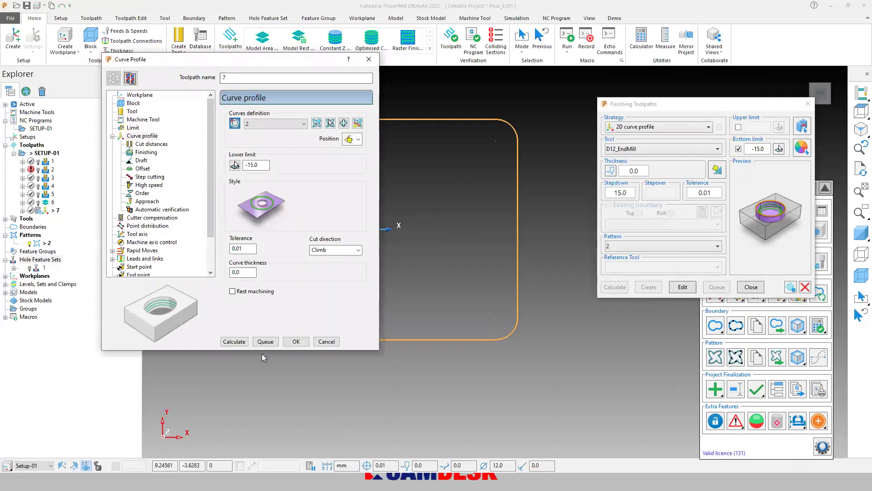
left_click(233, 341)
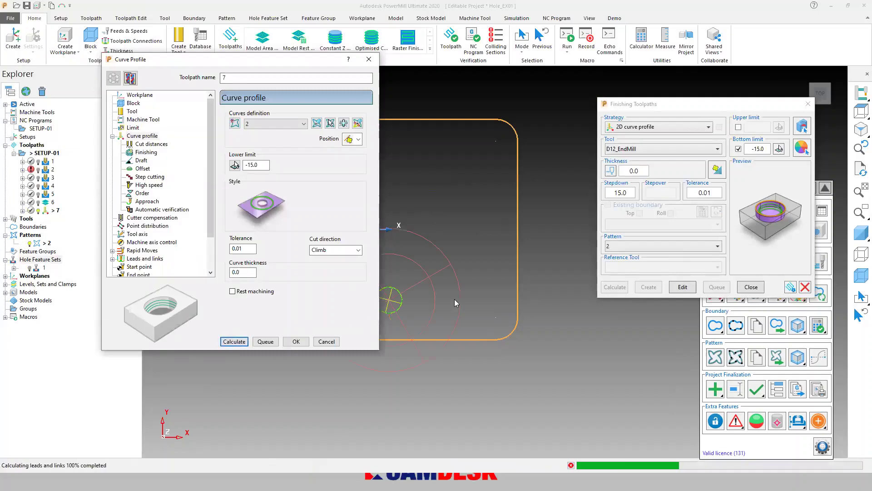
left_click(860, 236)
mouse_move(528, 367)
middle_mouse_down()
mouse_move(518, 328)
mouse_move(432, 318)
middle_mouse_up()
left_click(326, 341)
Inspect the lead moves and the rounded corner passes of the 2D curve profile toolpath without model shading
scroll(417, 345, "up", 5)
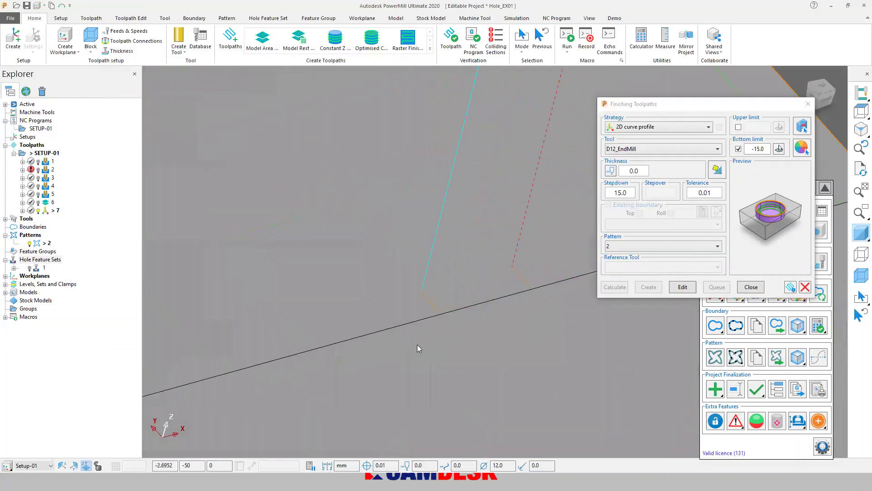
left_click(860, 231)
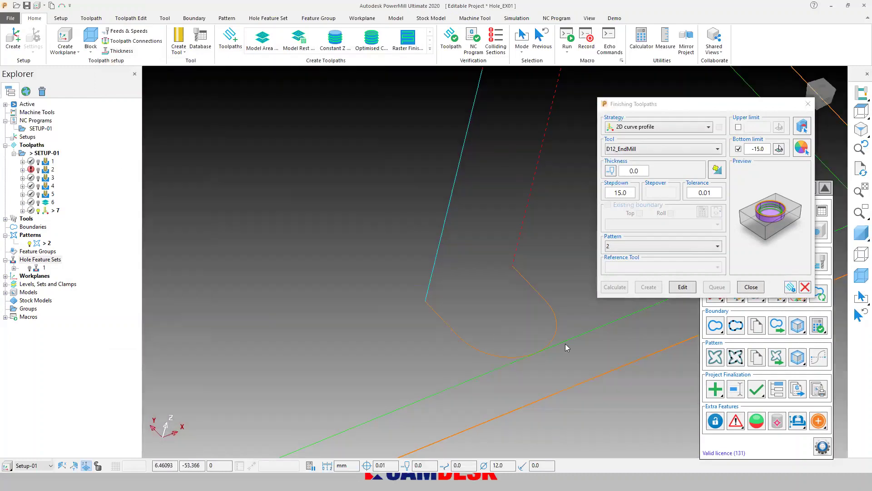
left_click(527, 356)
scroll(526, 355, "down", 2)
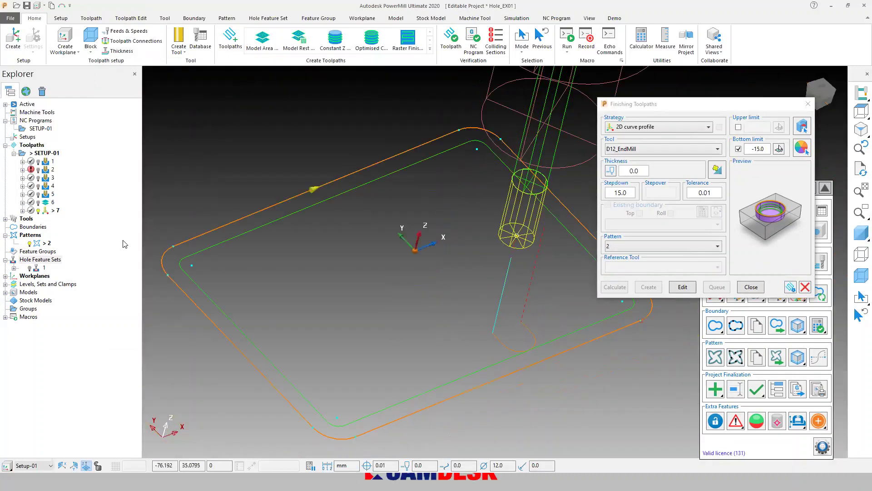
middle_click_drag(340, 262, 240, 193)
scroll(240, 194, "up", 2)
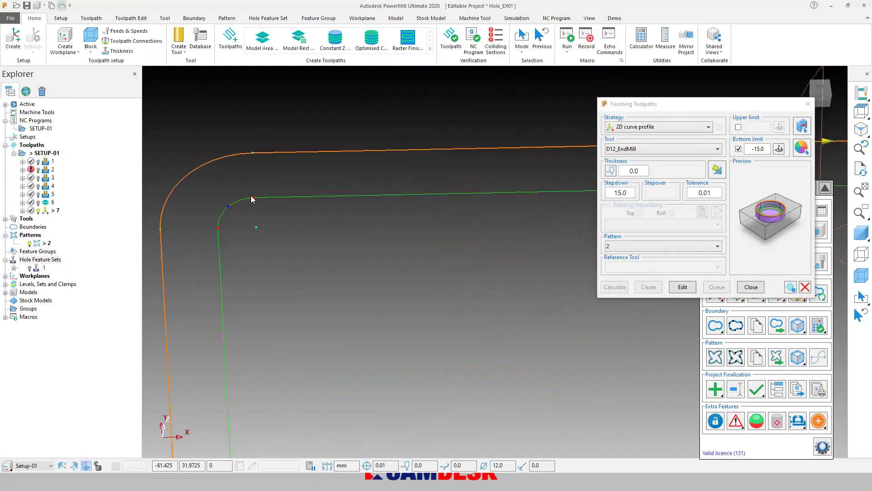
Activate toolpath 6 to examine its corner passes against the pocket outline and reactivate toolpath 7
double_click(49, 205)
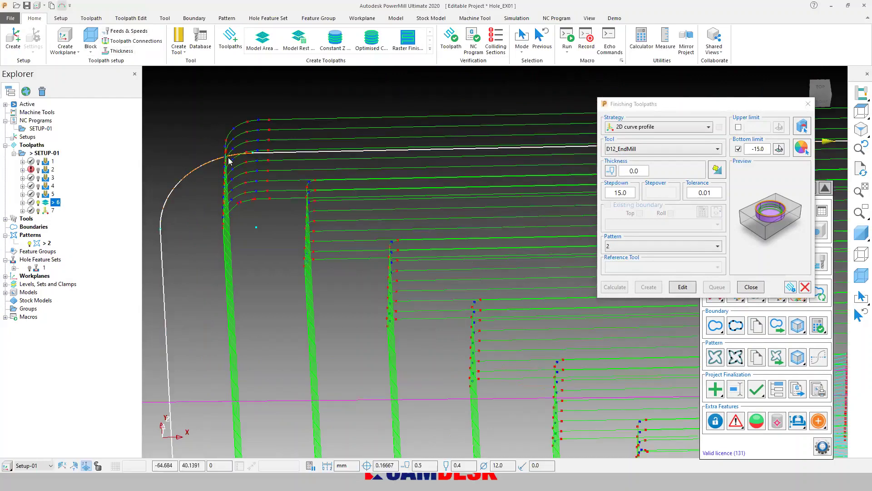
middle_click_drag(456, 320, 415, 326)
scroll(339, 226, "down", 3)
middle_click_drag(341, 225, 319, 171)
scroll(291, 167, "up", 3)
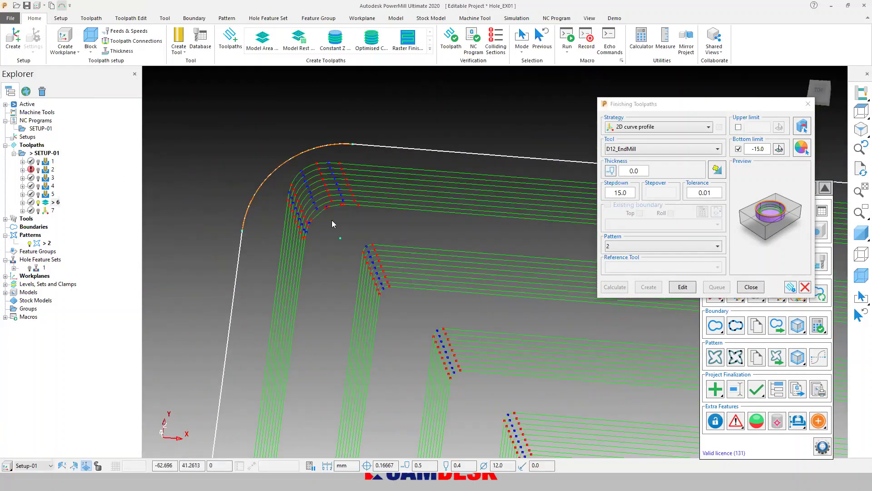
scroll(297, 211, "down", 2)
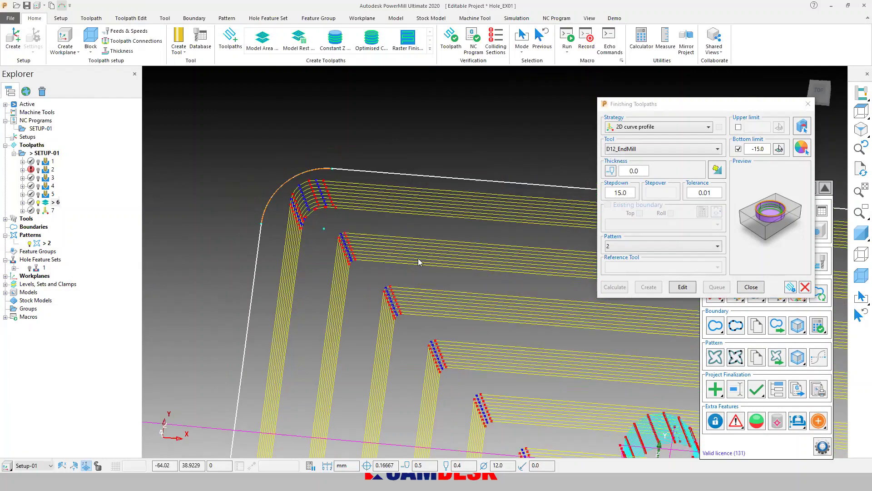
scroll(415, 247, "down", 4)
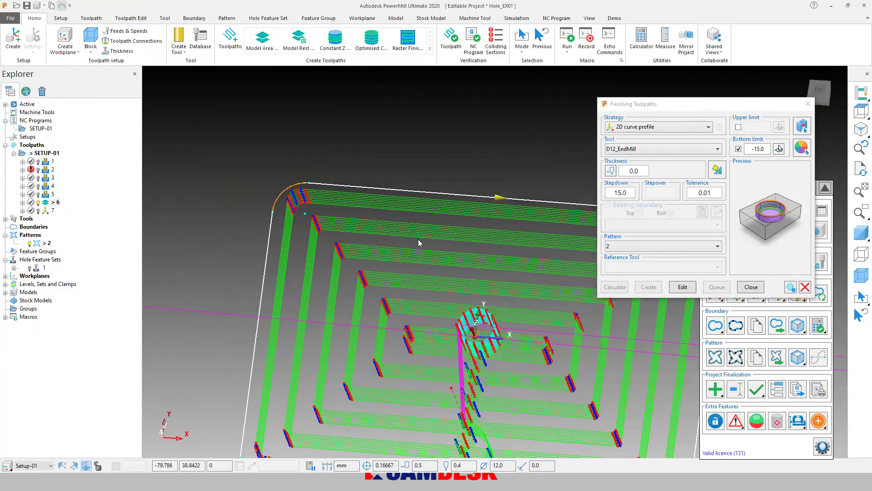
scroll(418, 239, "down", 3)
middle_click_drag(418, 239, 568, 318)
scroll(463, 319, "down", 3)
left_click(44, 202)
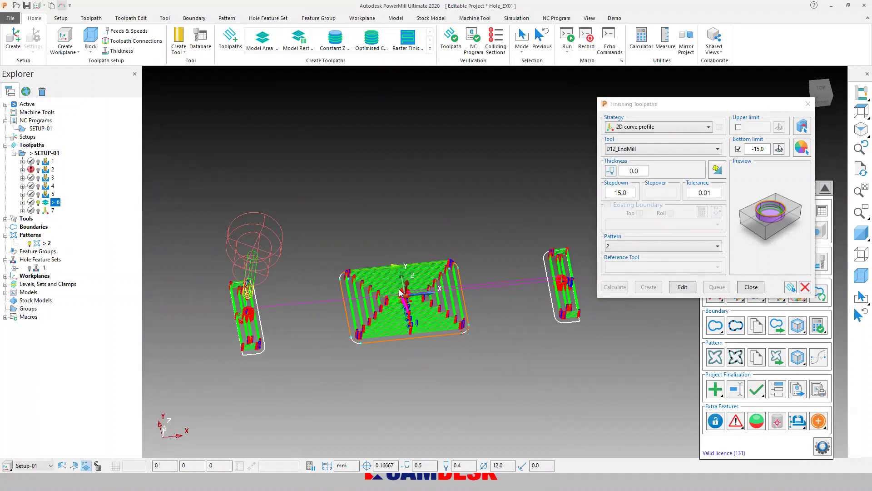
left_click(46, 210)
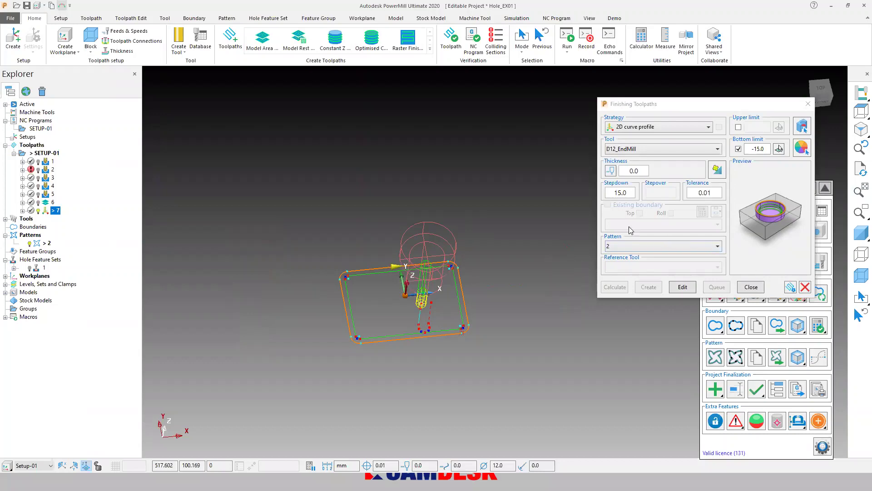
Close the finishing settings, show the shaded plate, and hide pattern 2 and toolpath 7
left_click(751, 287)
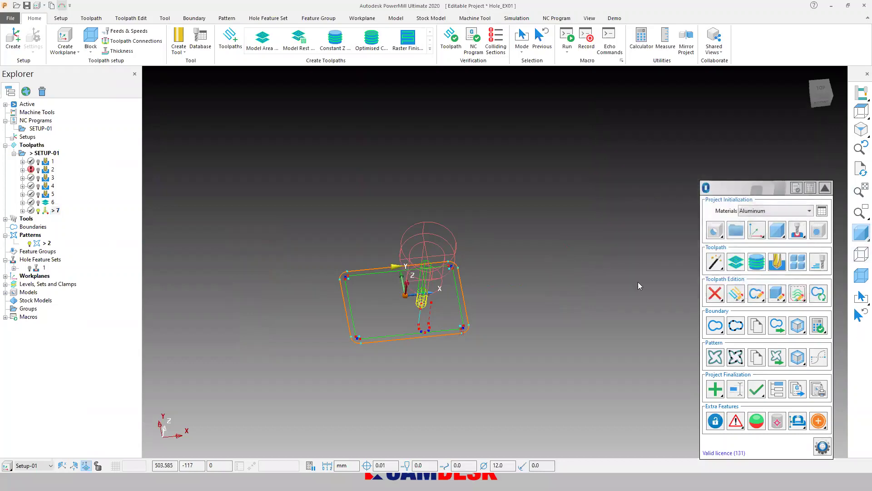
left_click(861, 232)
middle_click_drag(477, 303, 476, 295)
middle_click_drag(476, 296, 492, 270, "shift")
left_click(45, 242)
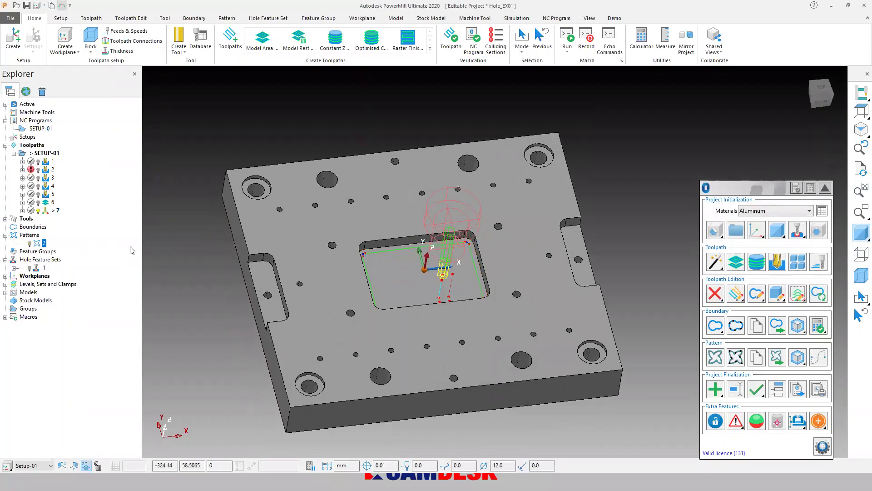
double_click(45, 212)
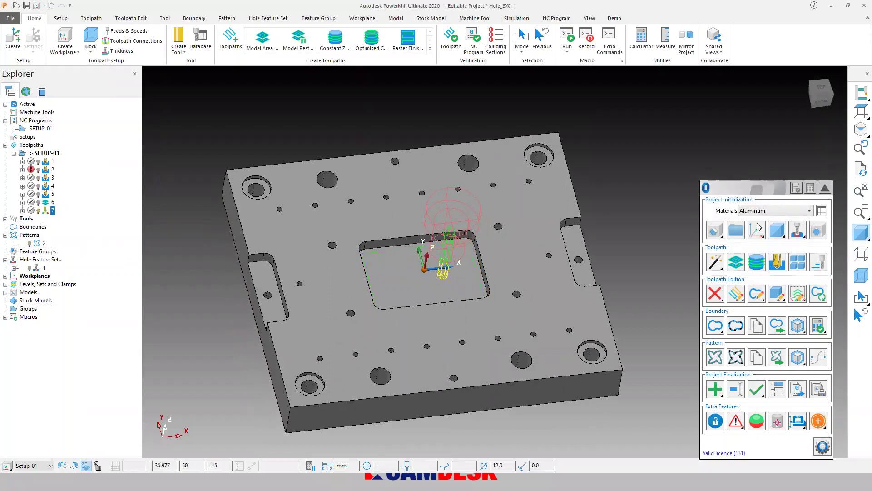
Start a finishing toolpath with the Offset flat finishing strategy
left_click(759, 259)
left_click(635, 125)
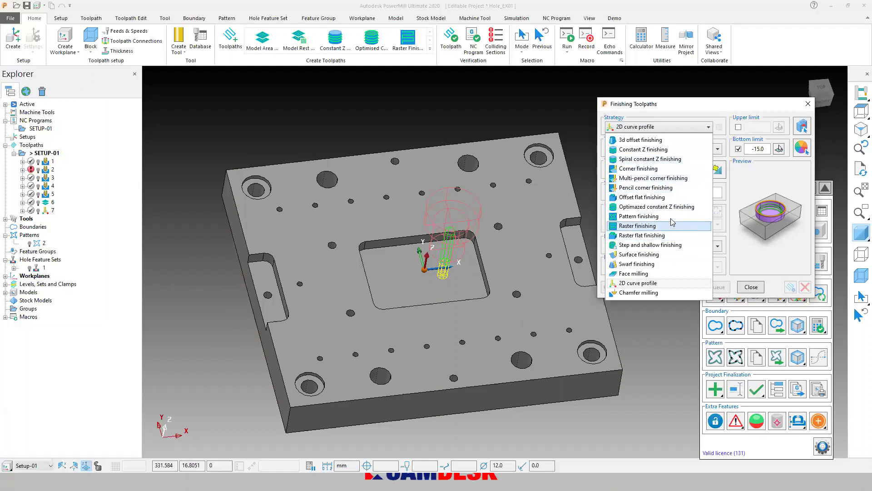
left_click(640, 197)
scroll(346, 256, "down", 3)
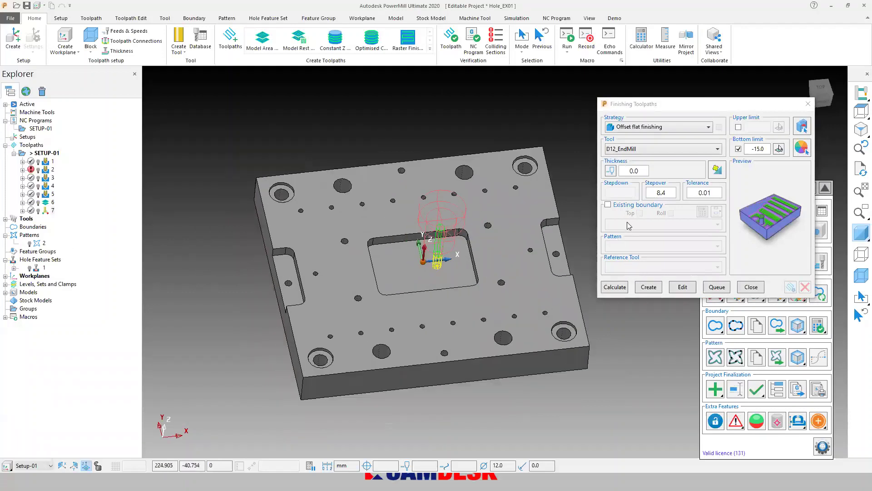
Limit the offset flat finishing toolpath to existing boundary 1, calculate it and view it through a translucent plate
left_click(608, 205)
left_click(622, 225)
left_click(627, 234)
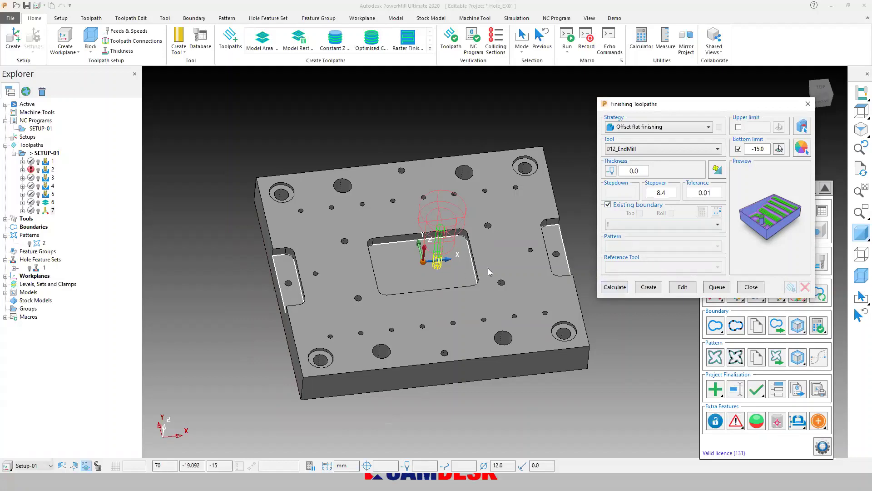
double_click(766, 149)
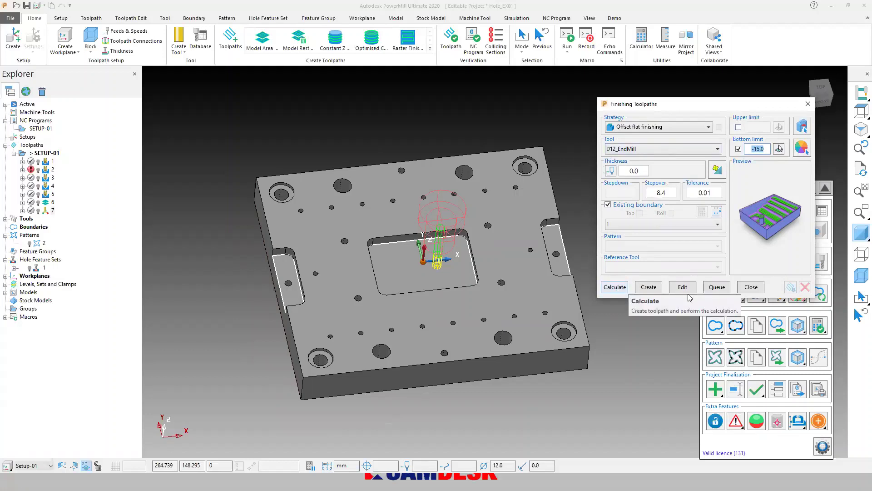
left_click(860, 277)
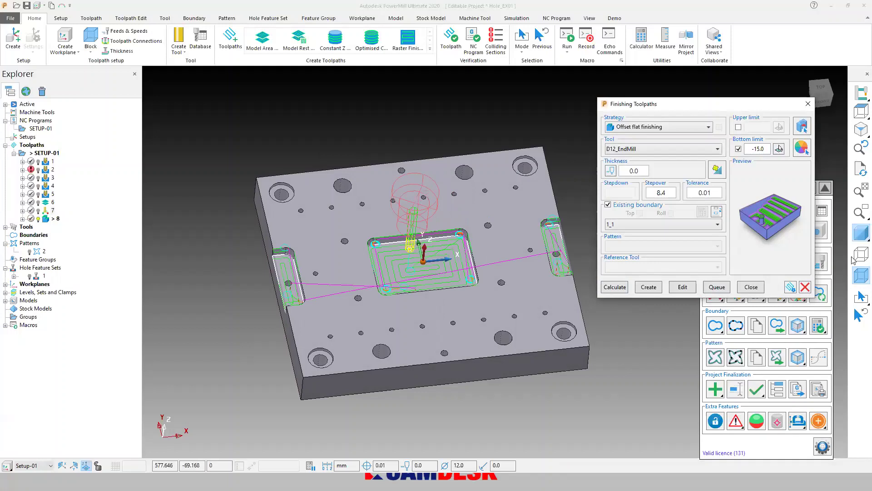
Return the plate to opaque shading and calculate a new offset flat finishing toolpath with the upper limit enabled at -12.0
left_click(860, 277)
left_click(626, 143)
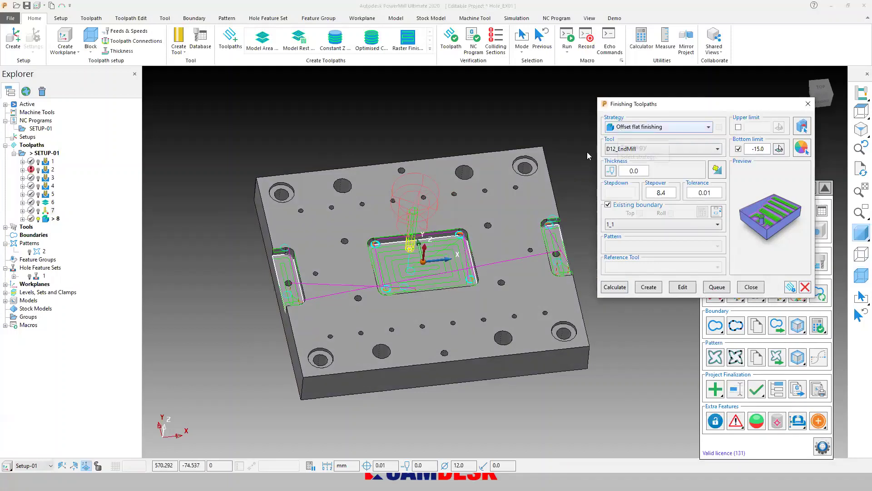
left_click(738, 128)
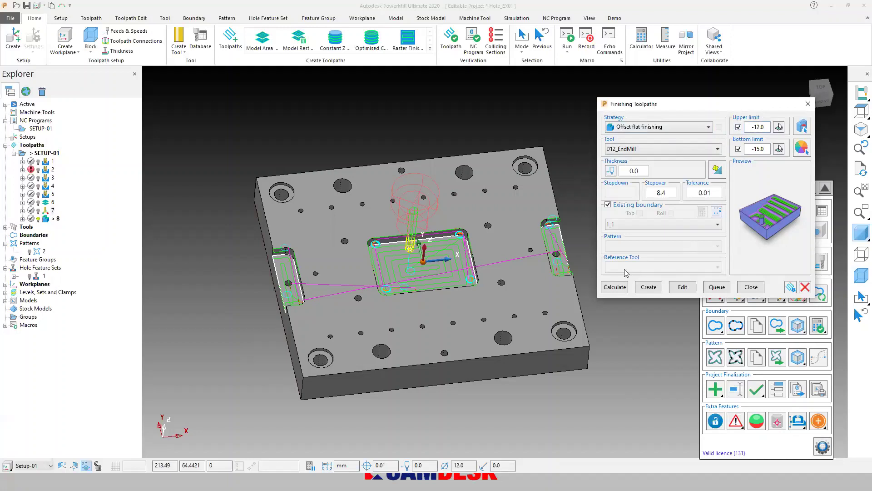
left_click(615, 287)
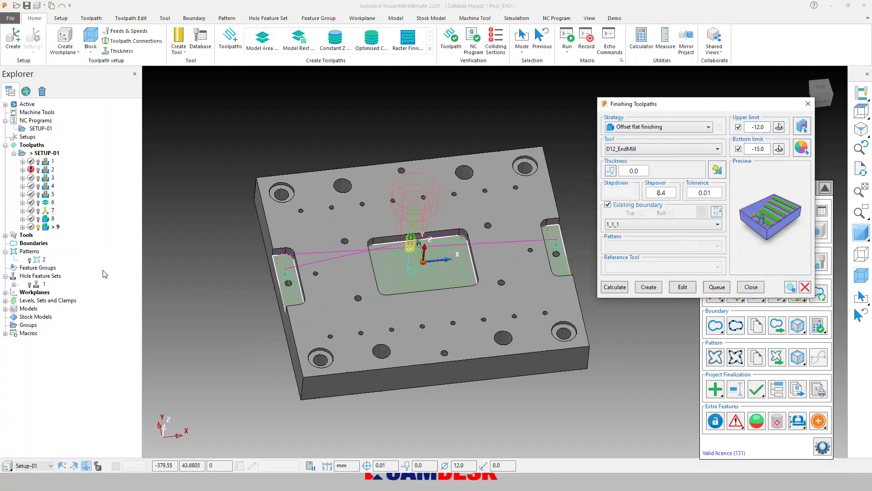
Delete toolpath 8 from the SETUP-01 folder
left_click(48, 221)
right_click(46, 223)
left_click(87, 466)
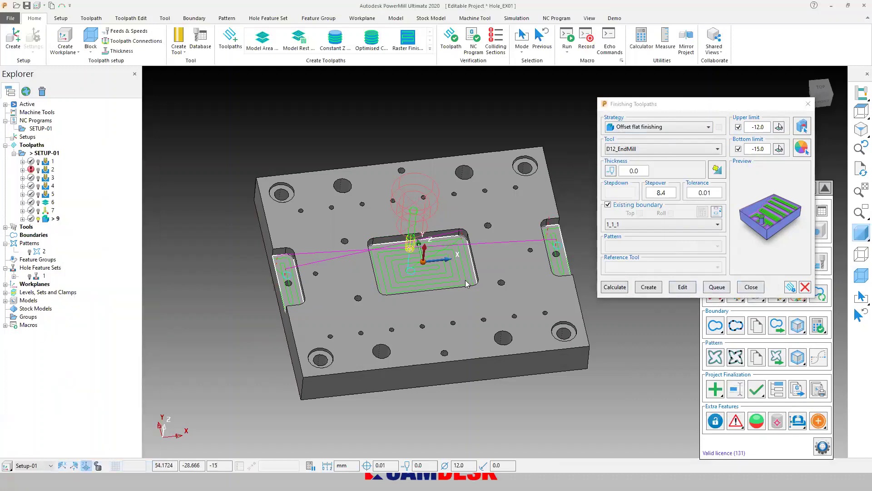
Save the project with the recalculated flat finishing pass, then close the finishing settings and deactivate toolpath 9
scroll(407, 272, "up", 3)
scroll(448, 333, "down", 1)
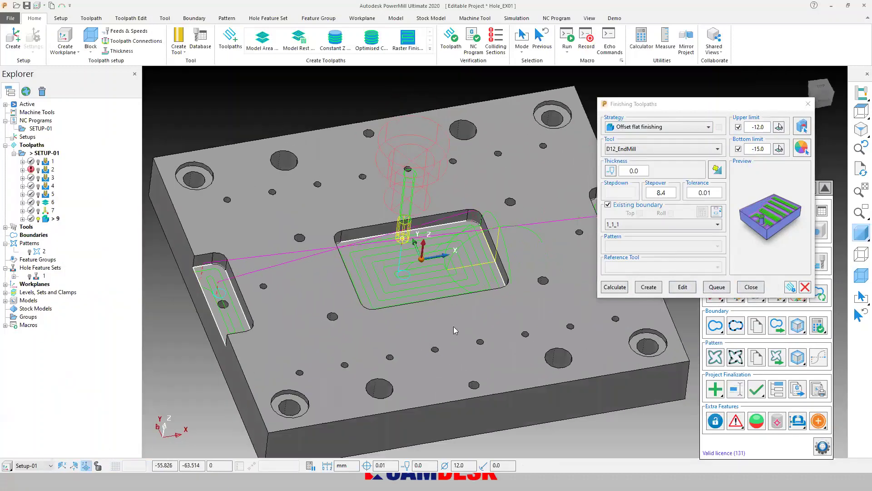
middle_click_drag(362, 321, 346, 297)
middle_click_drag(515, 299, 309, 200)
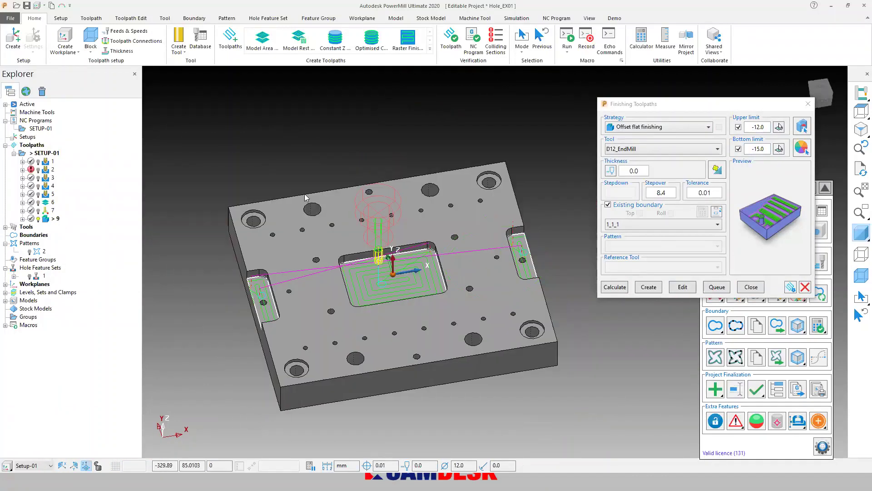
key("ctrl+s")
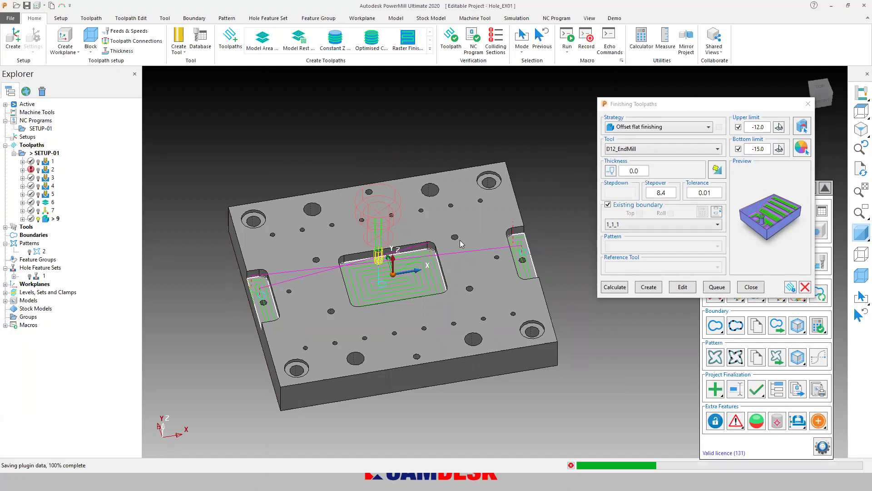
left_click(751, 288)
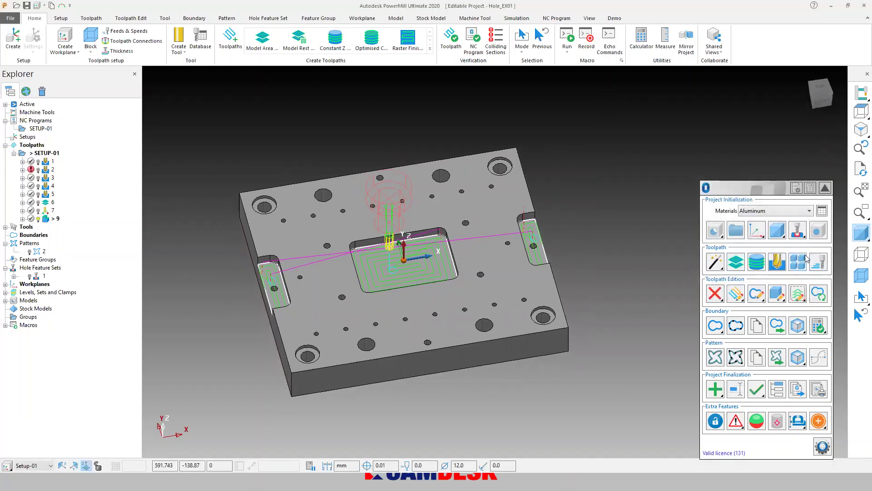
double_click(44, 218)
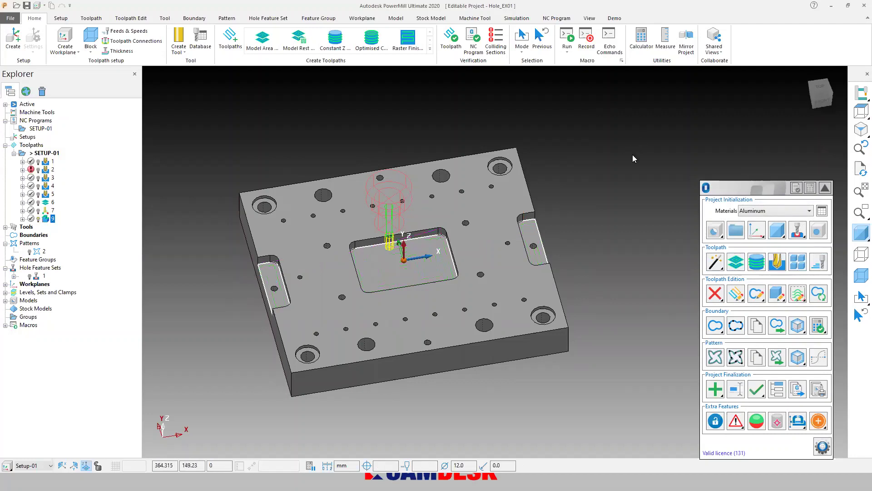
Reposition the CAM toolbar and choose Aluminum as the project material
left_click_drag(735, 187, 715, 163)
left_click(745, 187)
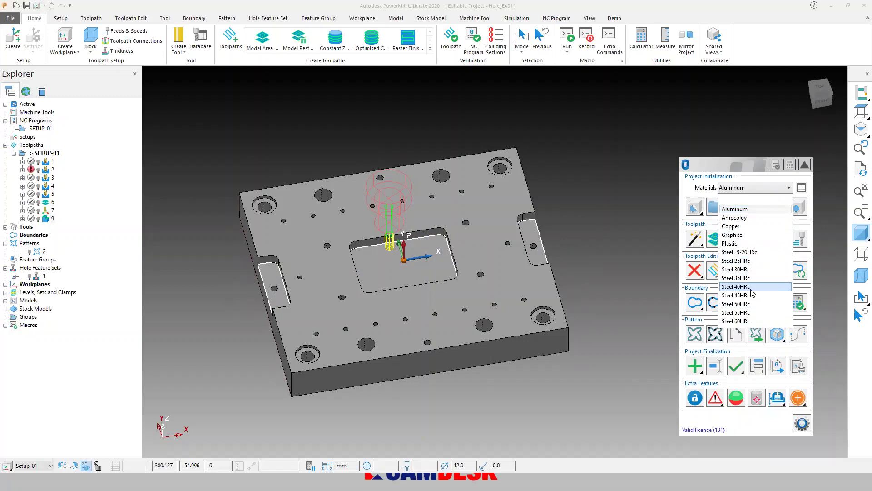
left_click(739, 210)
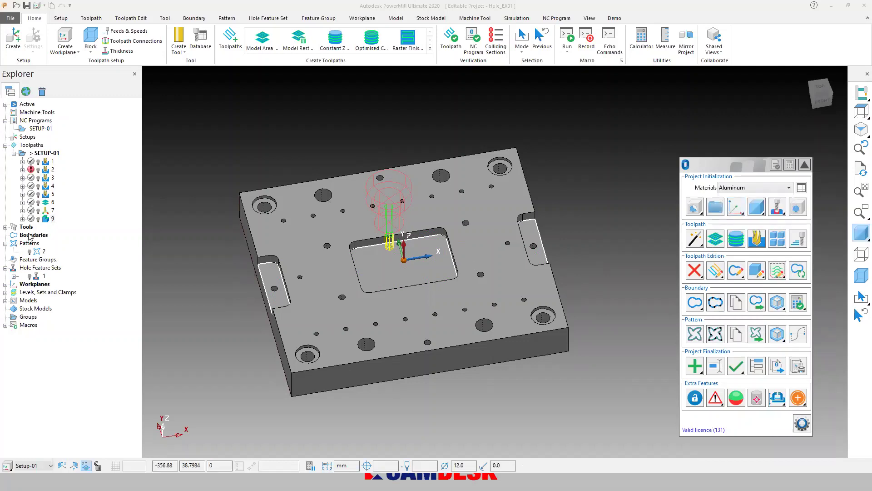
Review the project's tool list and the Feeds and Speeds tables for both toolpaths and tools
left_click(5, 227)
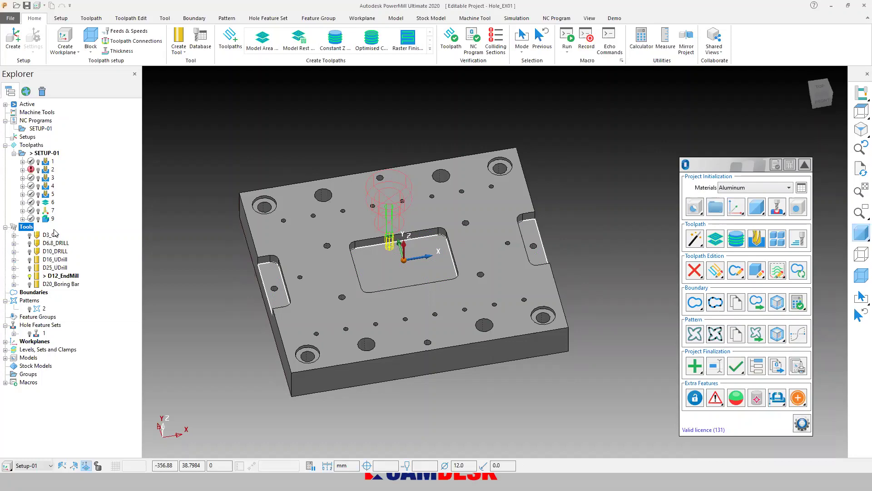
left_click(5, 227)
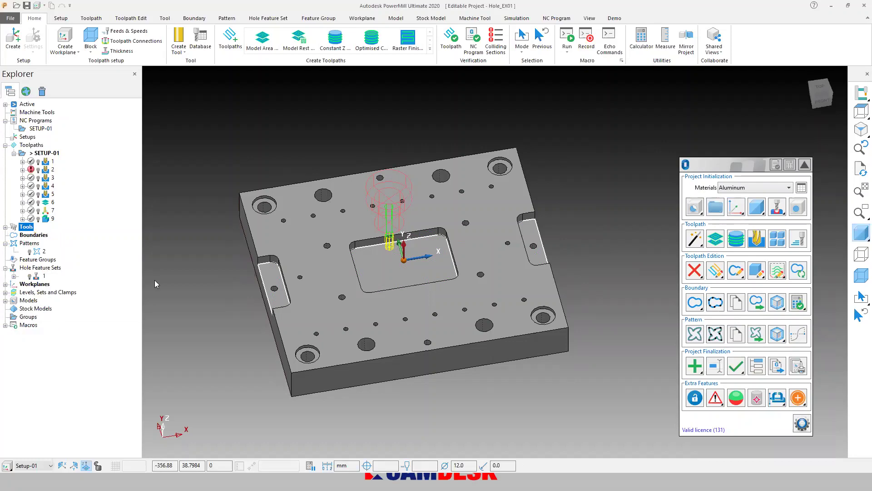
left_click(798, 238)
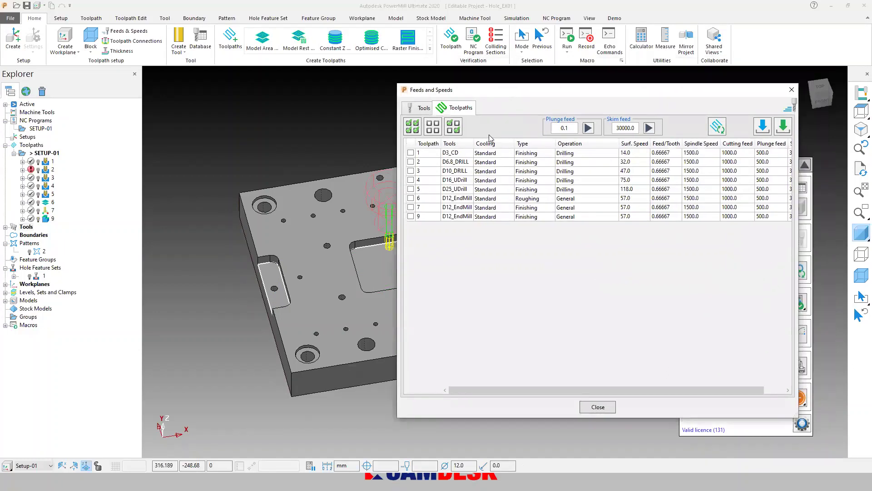
left_click(424, 109)
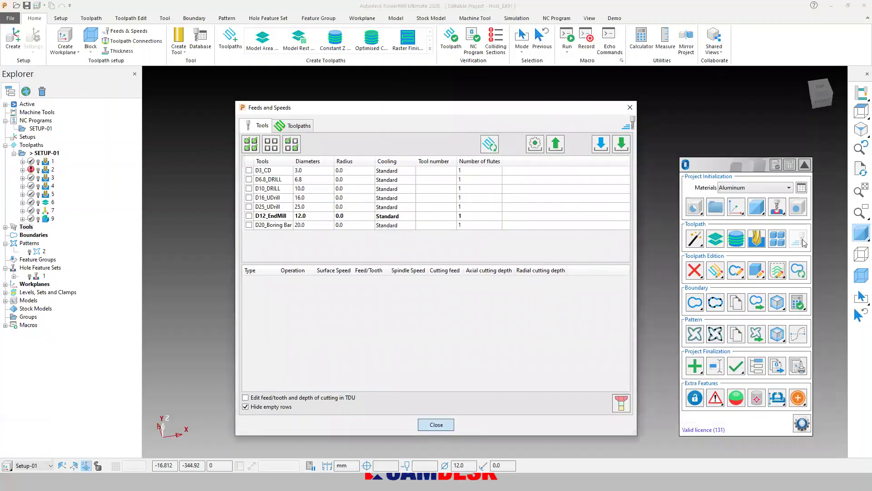
left_click(803, 243)
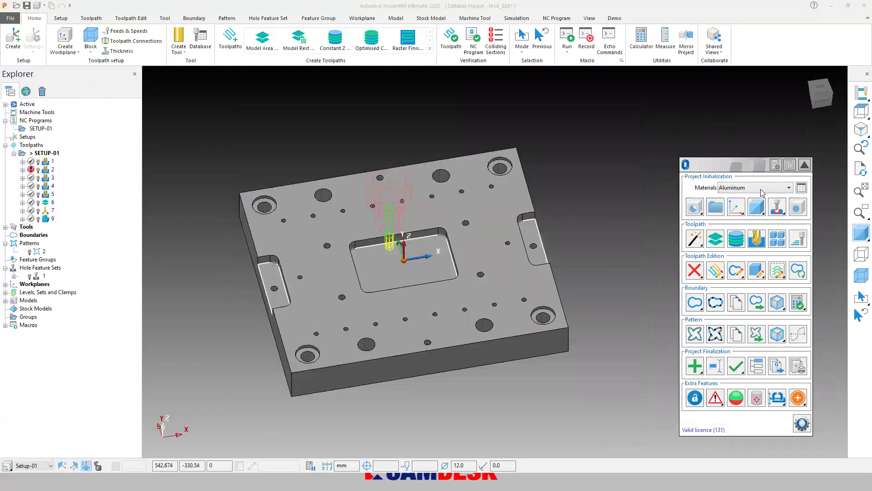
Examine the Aluminum endmill parameters for roughing, pre-finishing and finishing in the material editor
left_click(804, 187)
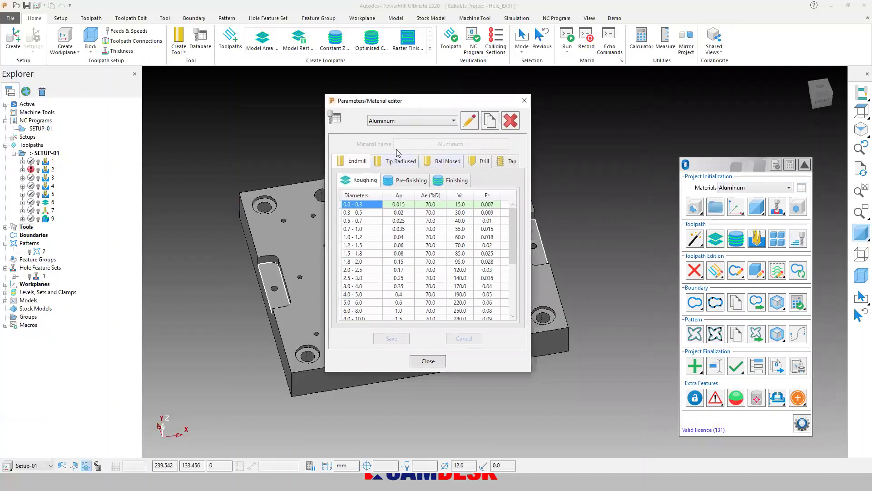
left_click(390, 121)
left_click(388, 121)
left_click(407, 182)
left_click(454, 186)
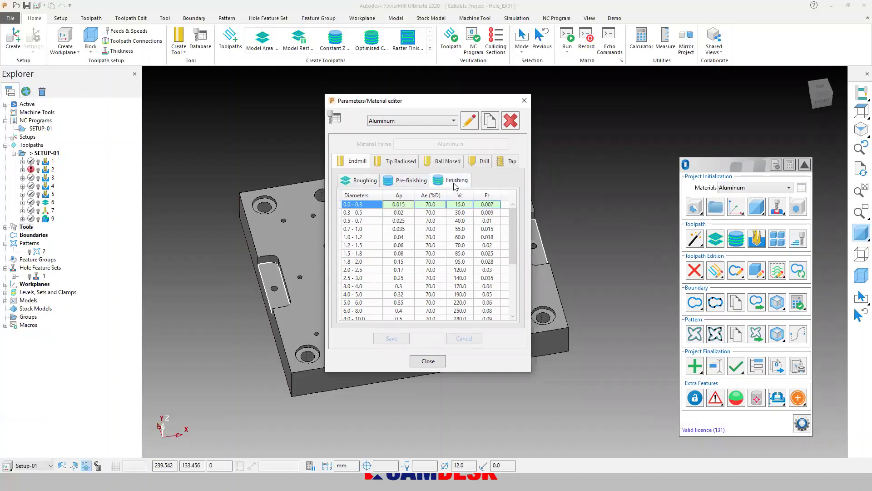
left_click(391, 162)
left_click(356, 162)
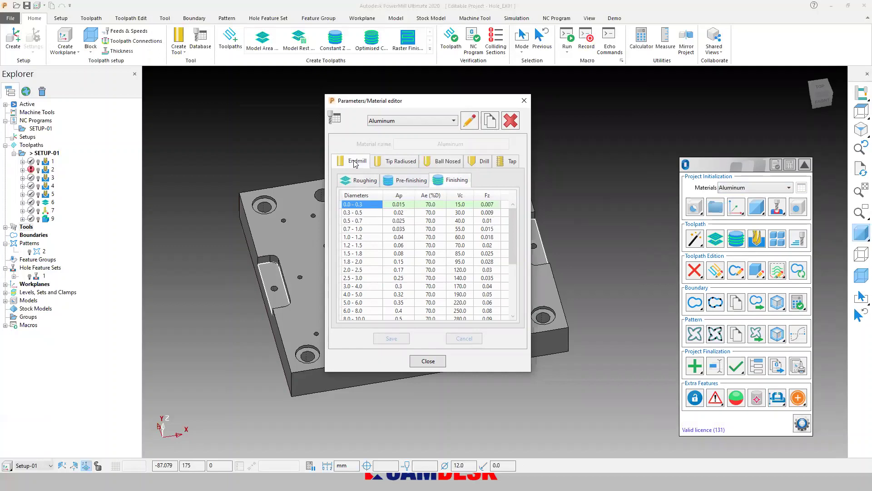
Examine the Aluminum parameters for tip radiused, ball nosed, drill and tap tools
left_click(408, 165)
left_click(452, 162)
left_click(486, 168)
left_click(513, 161)
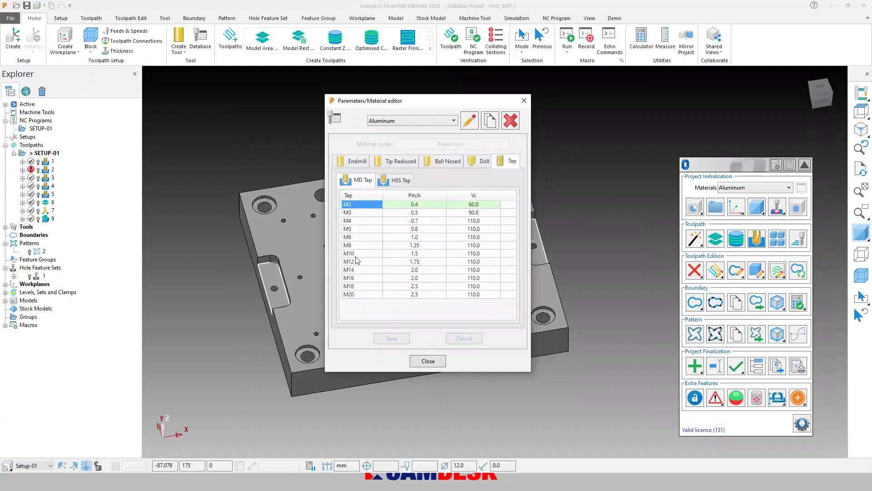
left_click(479, 205)
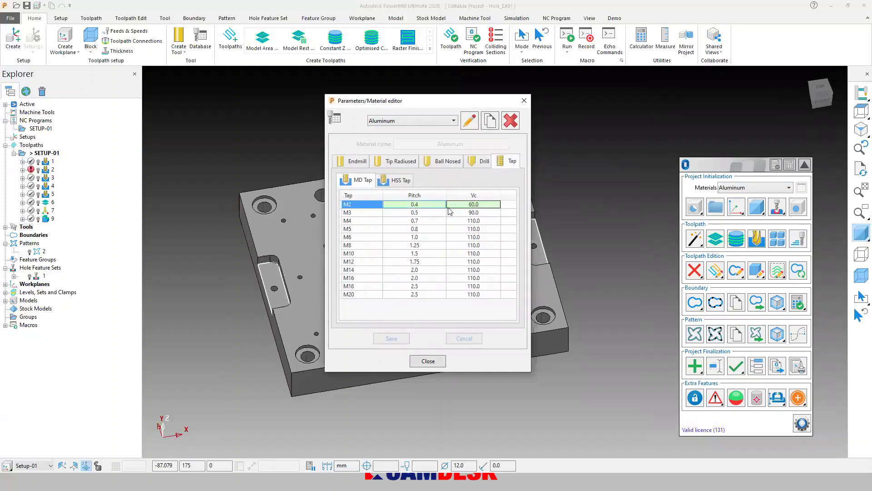
Try out editing the Vc values of the Aluminum MD taps, cancel the editing and close the material editor
left_click(470, 122)
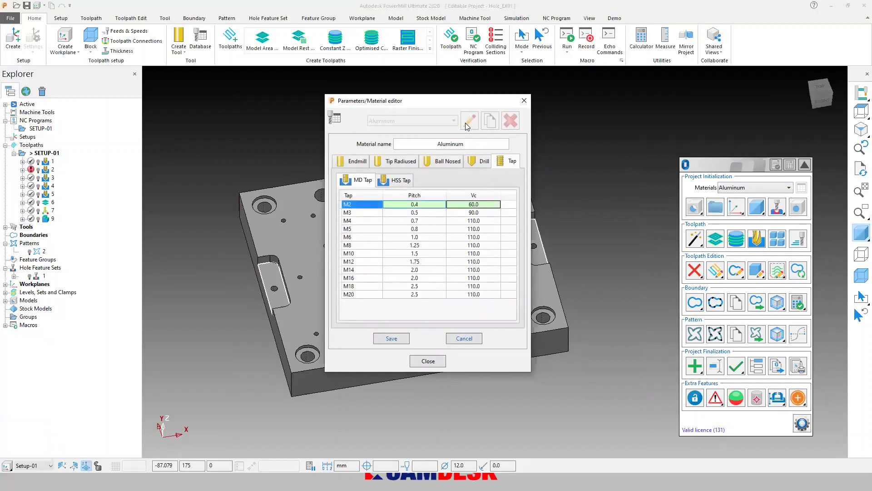
double_click(484, 205)
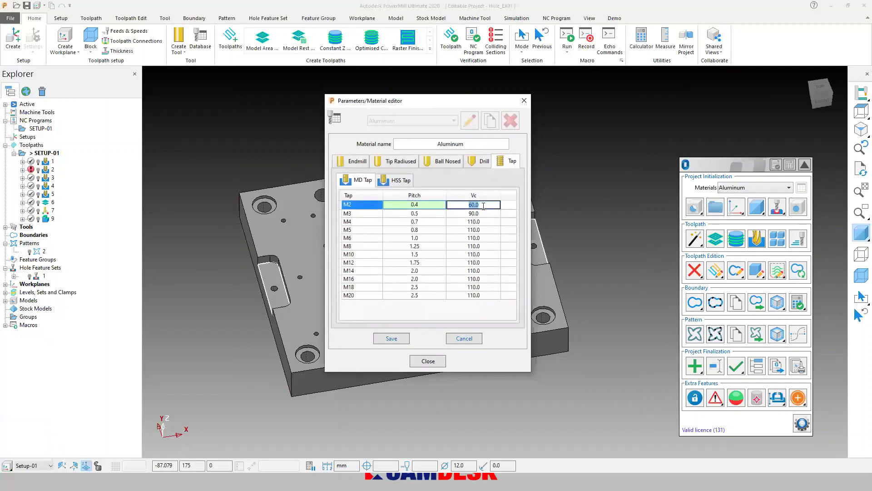
left_click(458, 215)
left_click(462, 239)
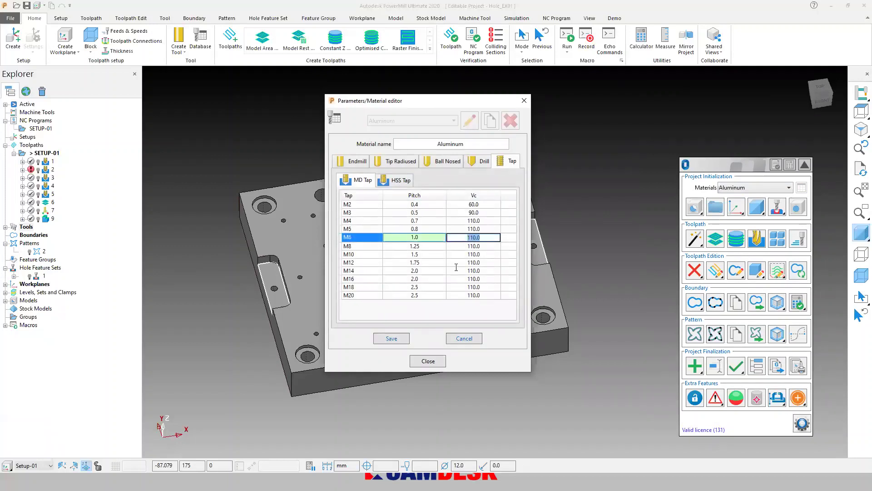
left_click(469, 341)
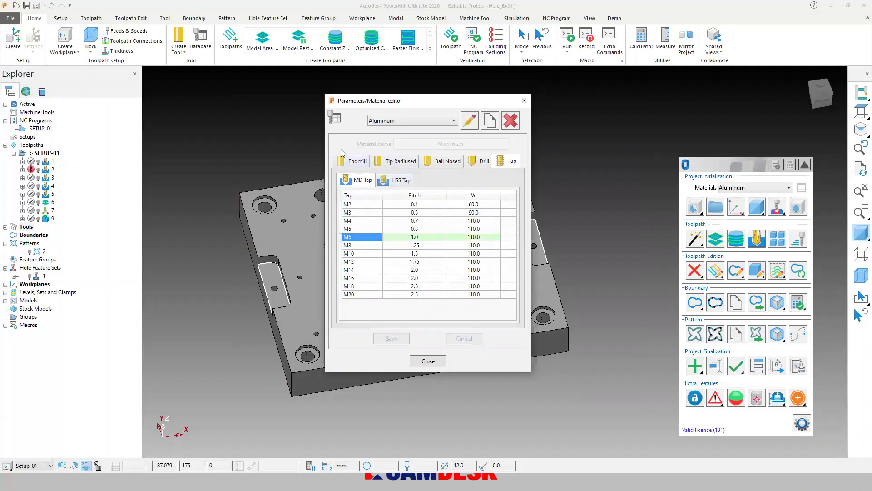
left_click(352, 162)
left_click(429, 361)
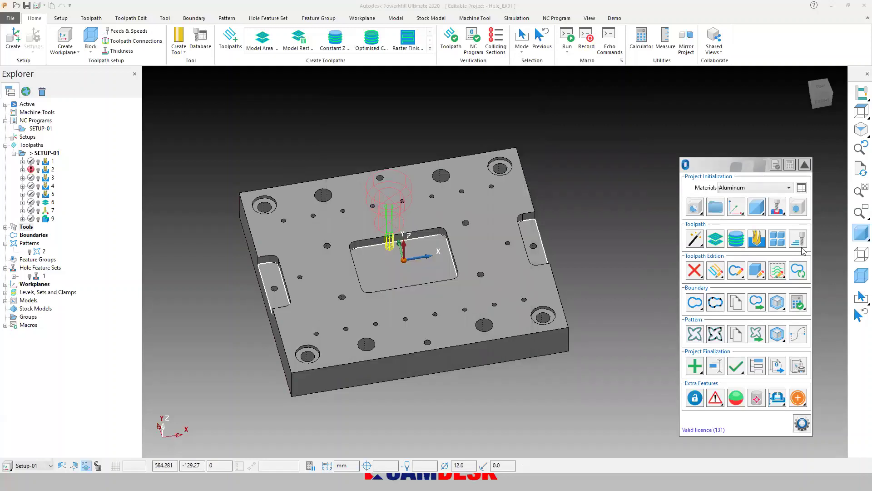
Import the Aluminum cutting parameters into all the project's tools with Feeds and Speeds
left_click(6, 227)
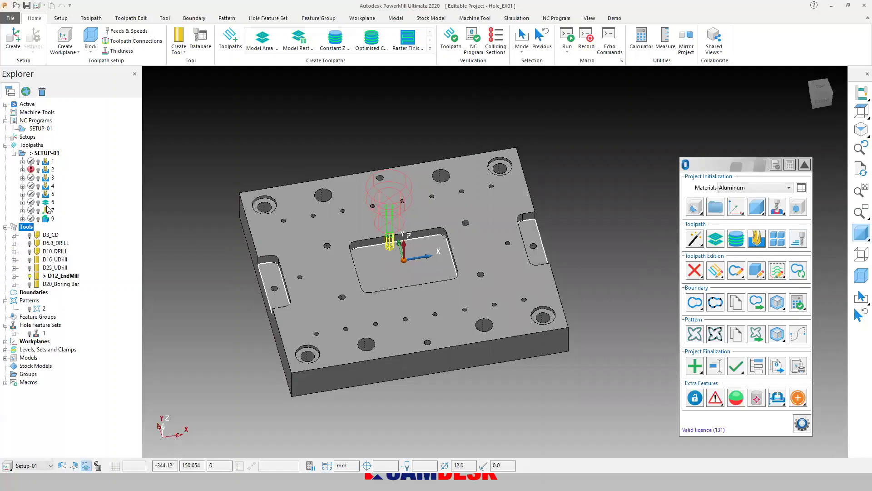
left_click(5, 227)
left_click(798, 239)
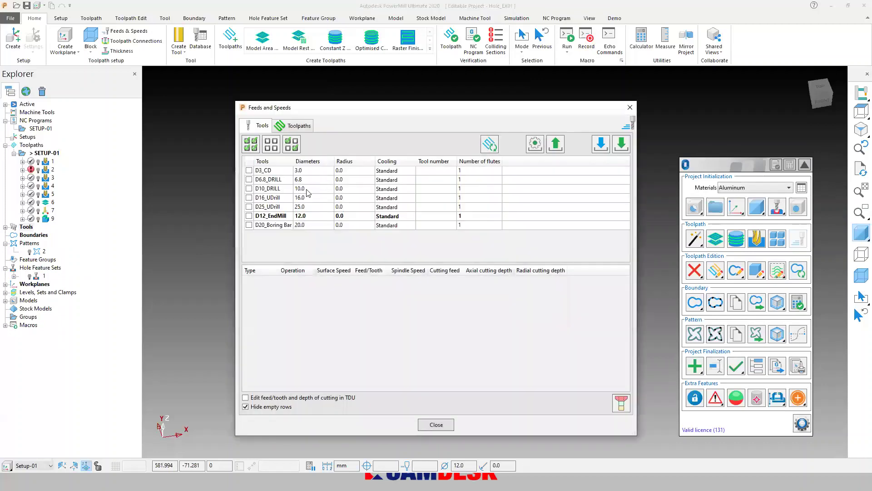
left_click(248, 147)
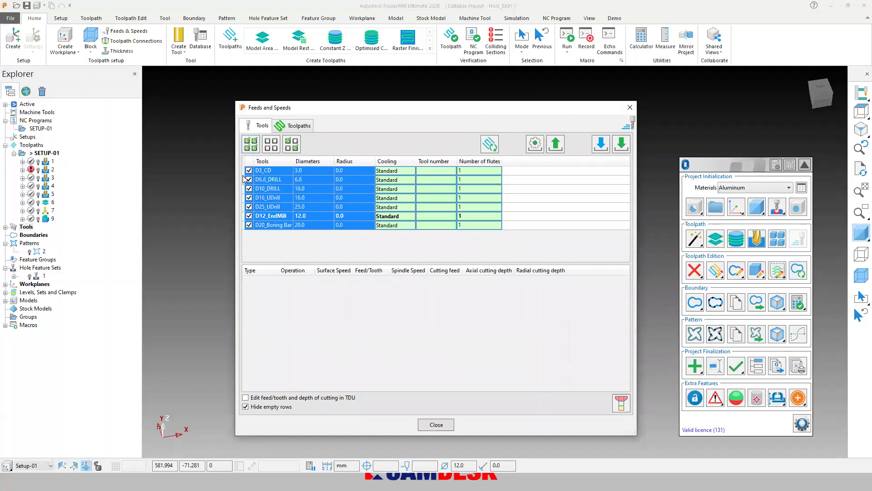
left_click(600, 144)
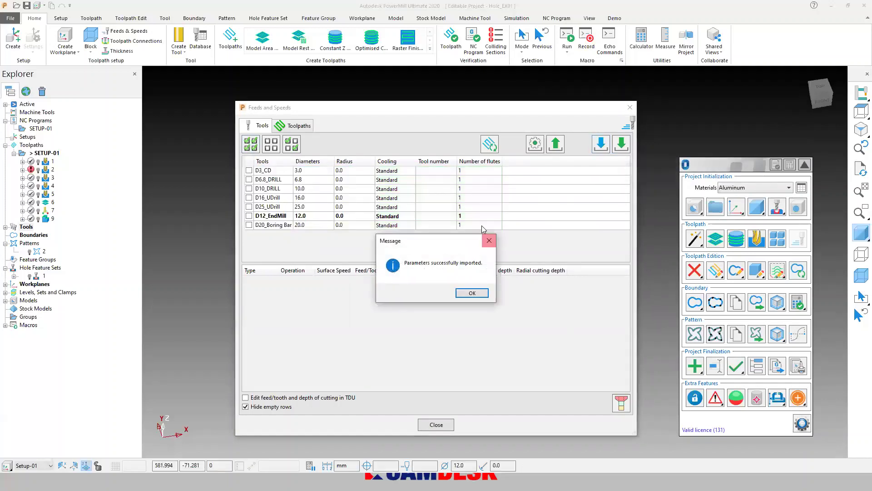
left_click(471, 293)
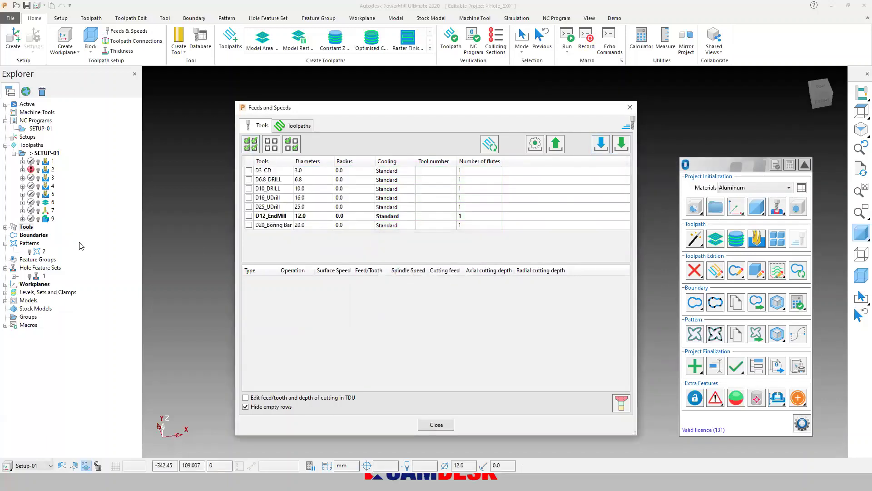
Open the D12_EndMill cutting data and examine its general finishing surface speed, feed per tooth and spindle speed
left_click(5, 228)
right_click(61, 275)
left_click(80, 111)
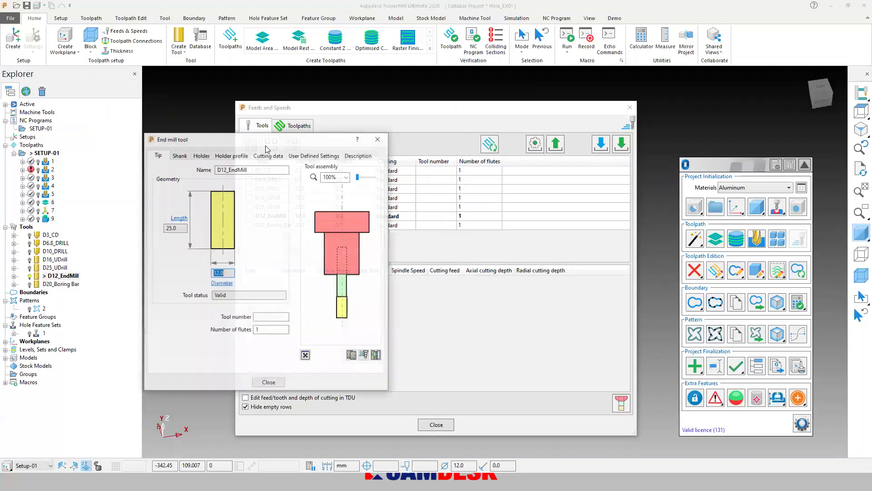
left_click(270, 155)
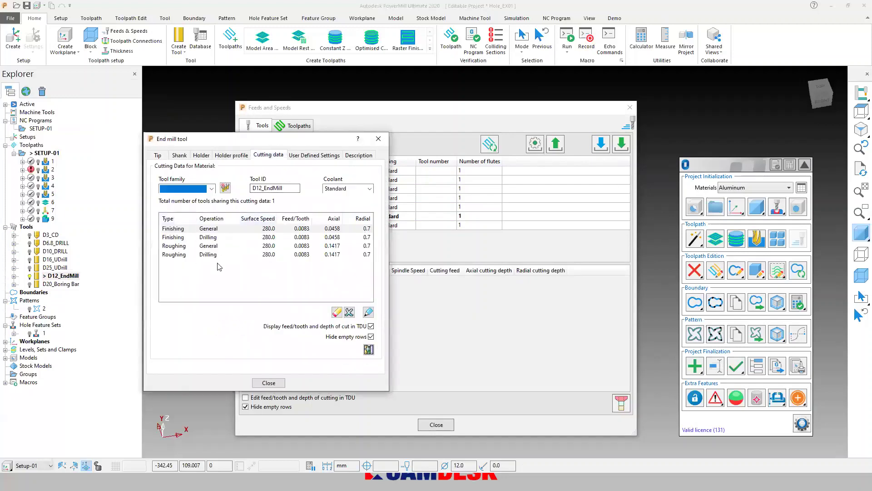
left_click(210, 230)
double_click(212, 229)
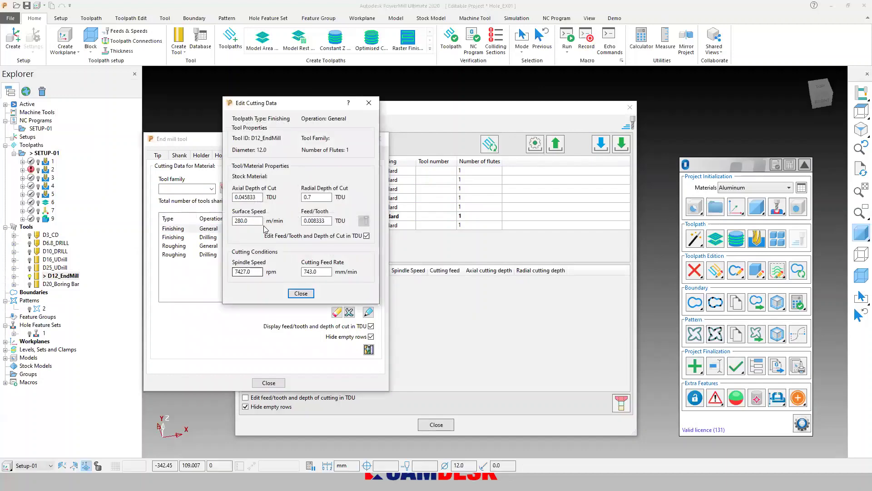
left_click(301, 293)
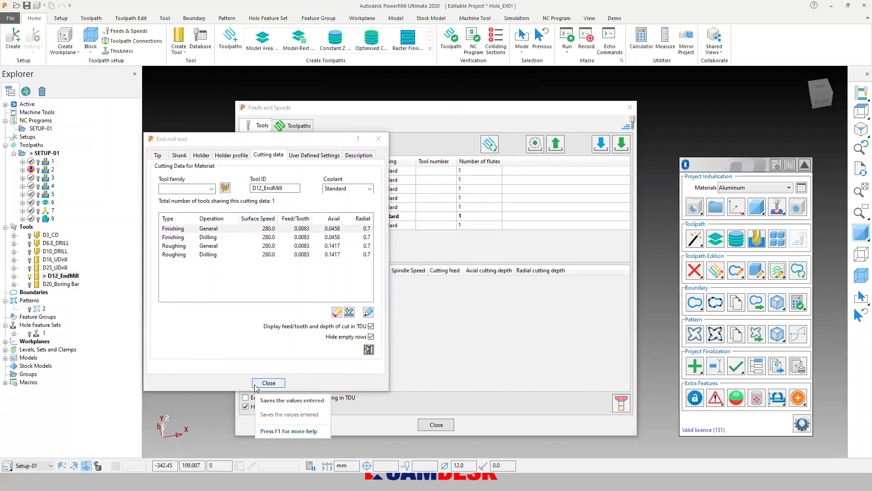
Close the D12_EndMill cutting data and update the feeds and speeds of all toolpaths from their tools
left_click(255, 381)
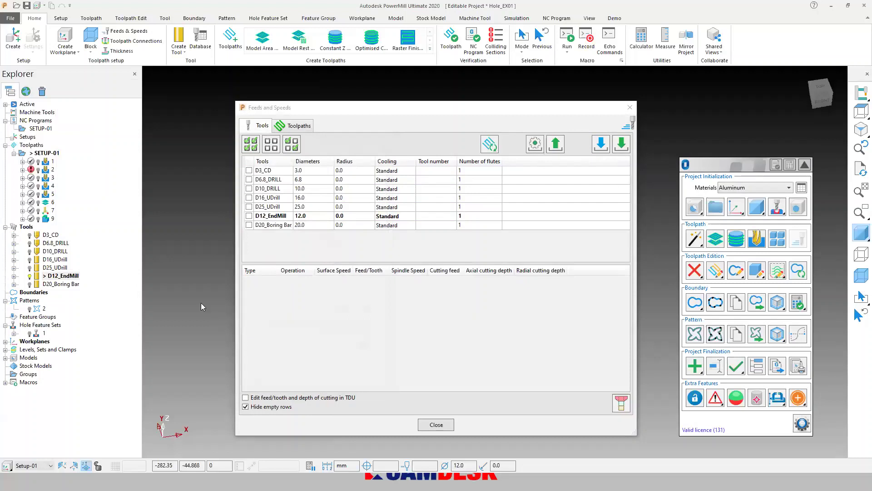
left_click(295, 125)
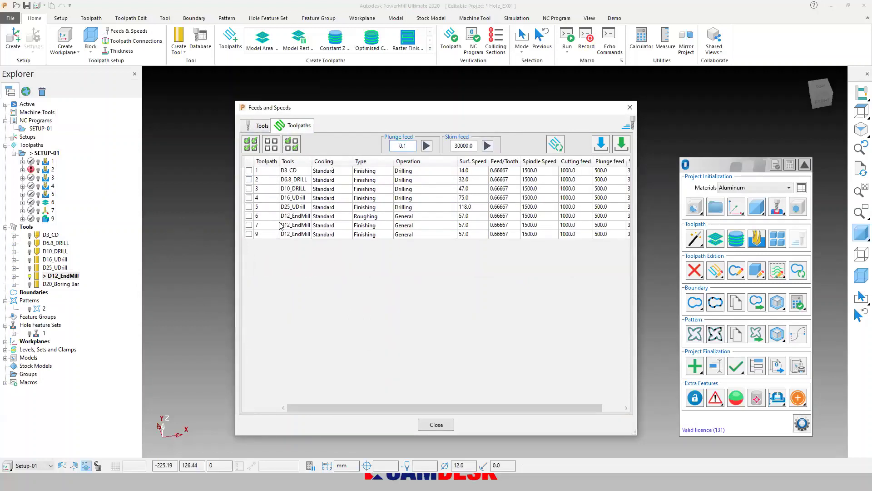
left_click(250, 145)
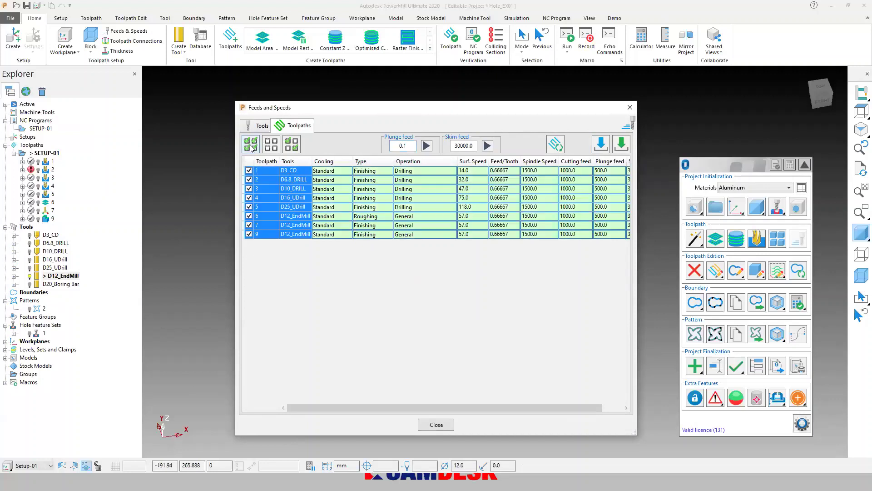
left_click(555, 145)
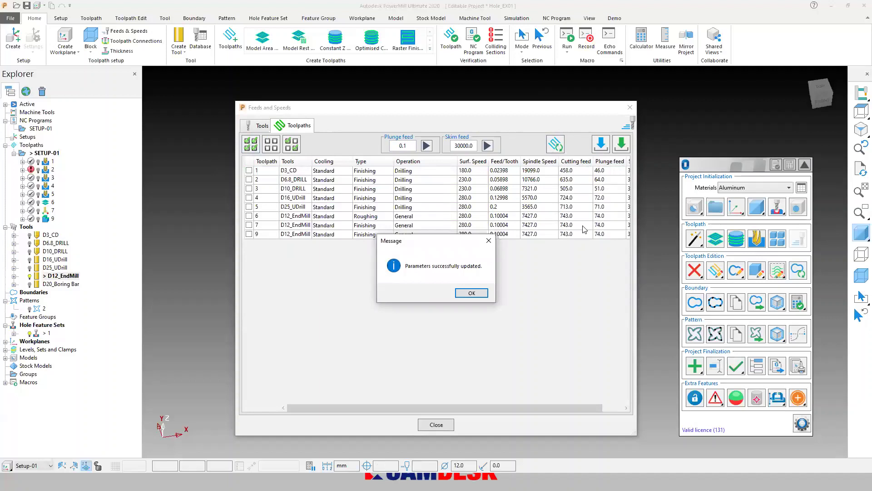
left_click(473, 294)
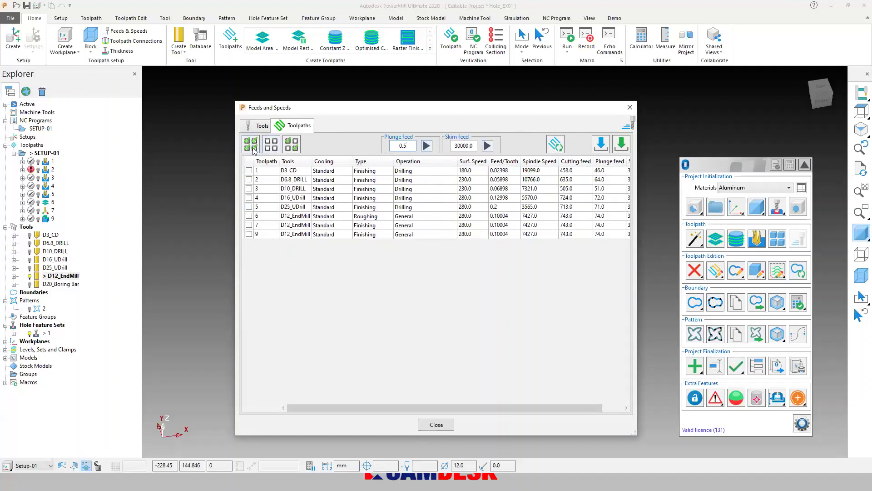
Apply a plunge feed factor of 0.5 and a skim feed of 30000 to all toolpaths
left_click(251, 145)
left_click(426, 146)
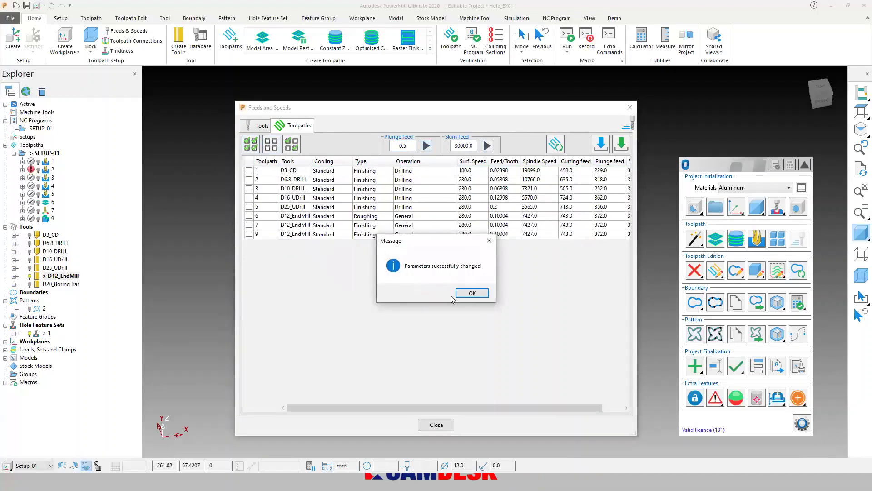
left_click(468, 293)
left_click(250, 144)
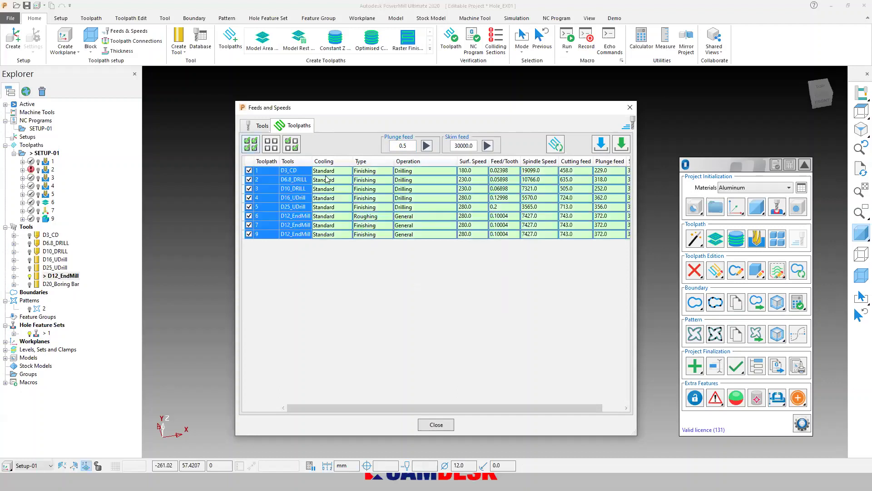
left_click(488, 145)
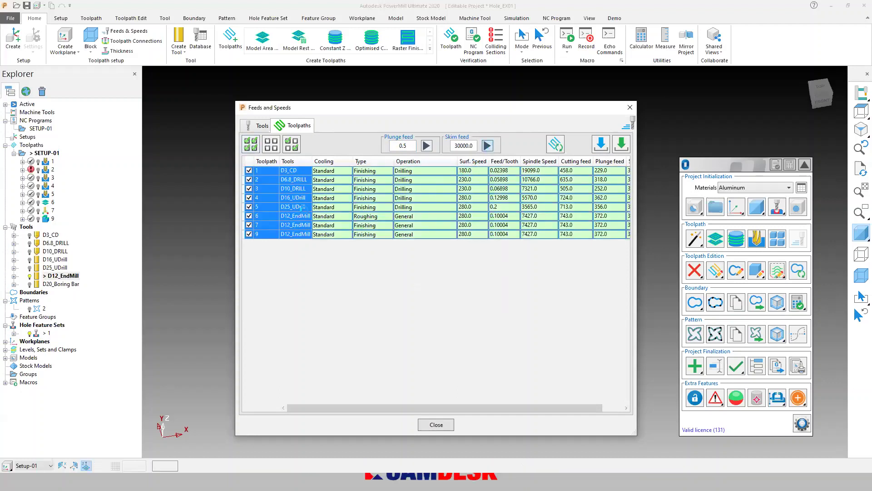
left_click(472, 293)
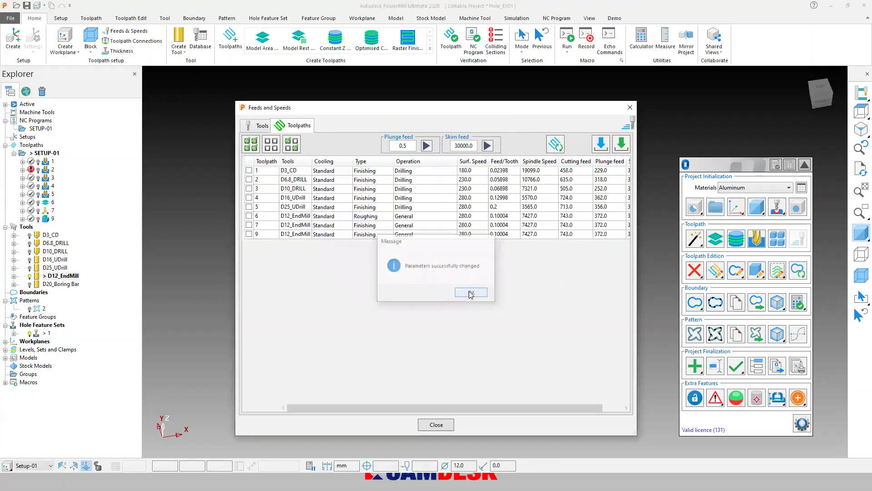
Examine the toolpaths' spindle speeds and the cutting feed of toolpath 1, and close Feeds and Speeds
left_click(249, 171)
double_click(541, 171)
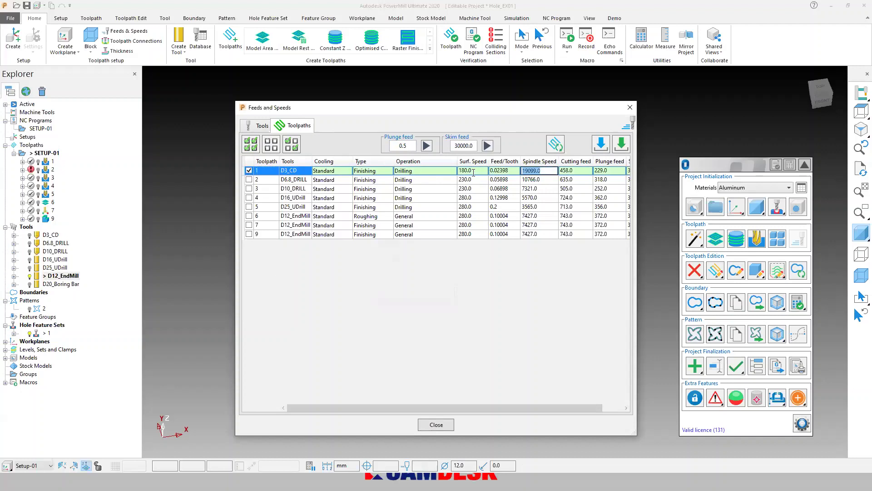
double_click(576, 170)
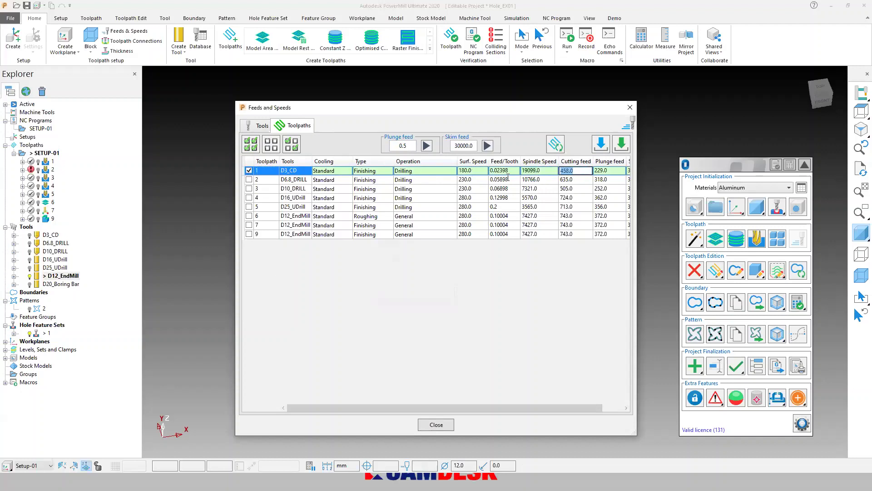
double_click(551, 178)
left_click(542, 189)
left_click(540, 197)
left_click(537, 207)
left_click(536, 216)
left_click(535, 224)
left_click(536, 234)
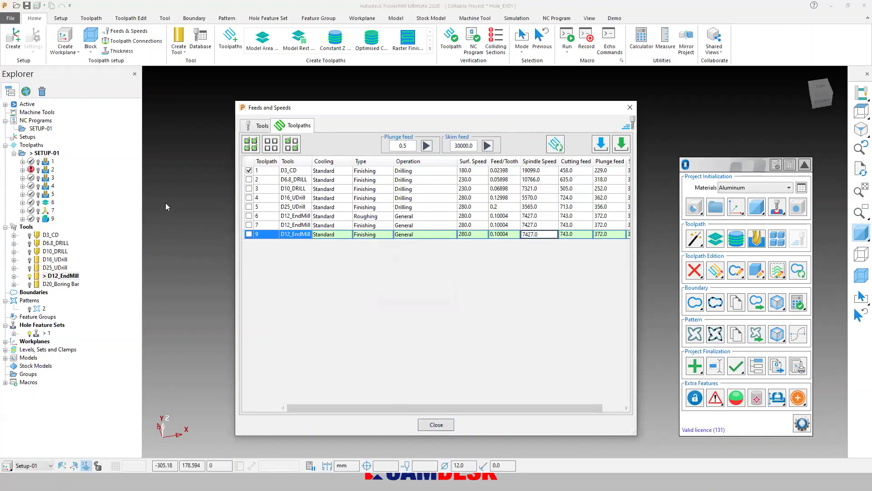
left_click(435, 425)
Activate toolpath 6_1 and delete the selected segment in its small side pocket with the CAM toolbar
mouse_move(481, 240)
middle_mouse_down()
mouse_move(471, 220)
mouse_move(470, 238)
middle_mouse_up()
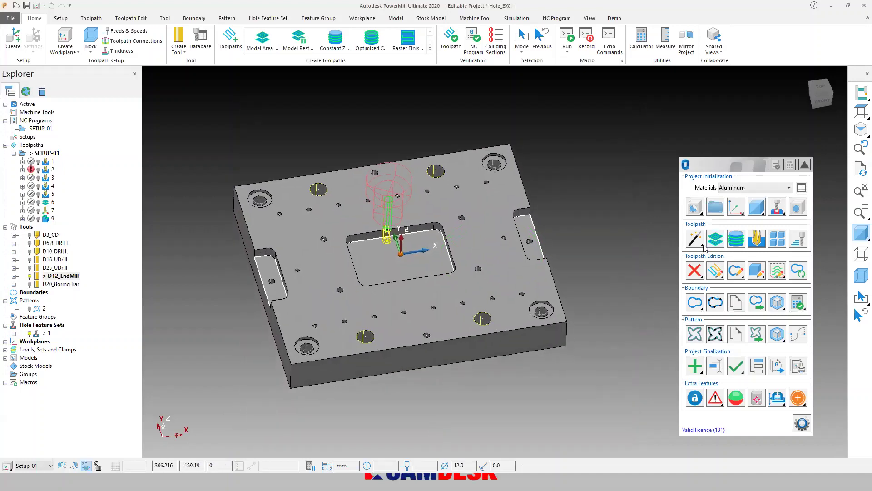
double_click(54, 202)
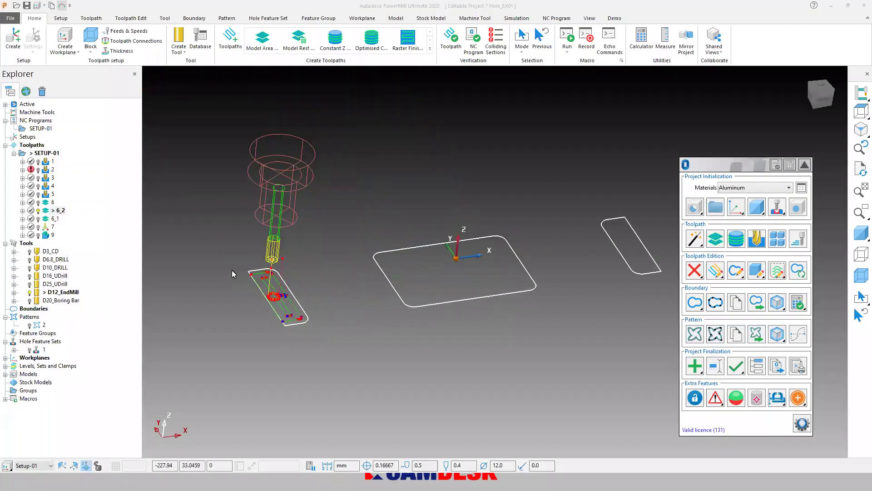
double_click(55, 218)
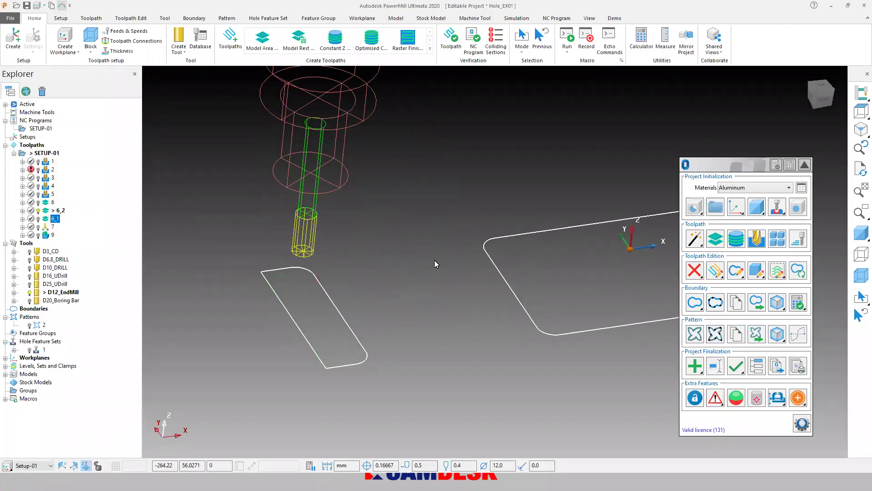
scroll(306, 358, "up", 3)
scroll(347, 307, "up", 5)
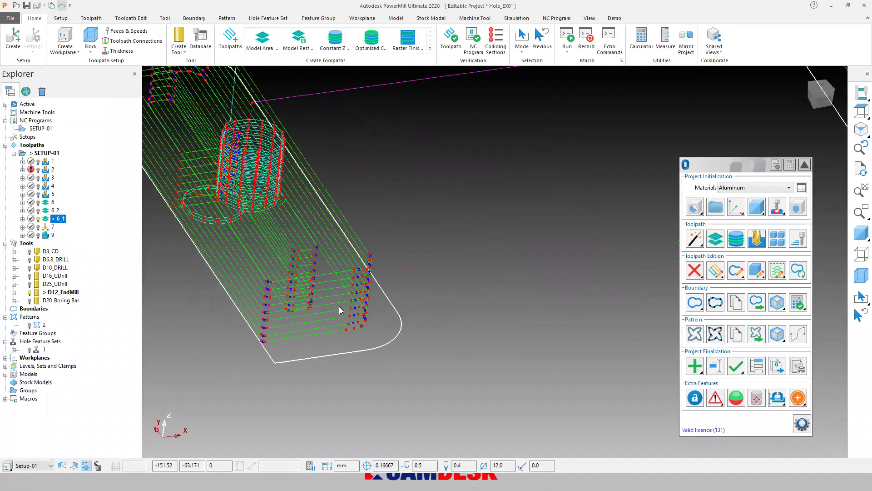
left_click(695, 272)
left_click(698, 290)
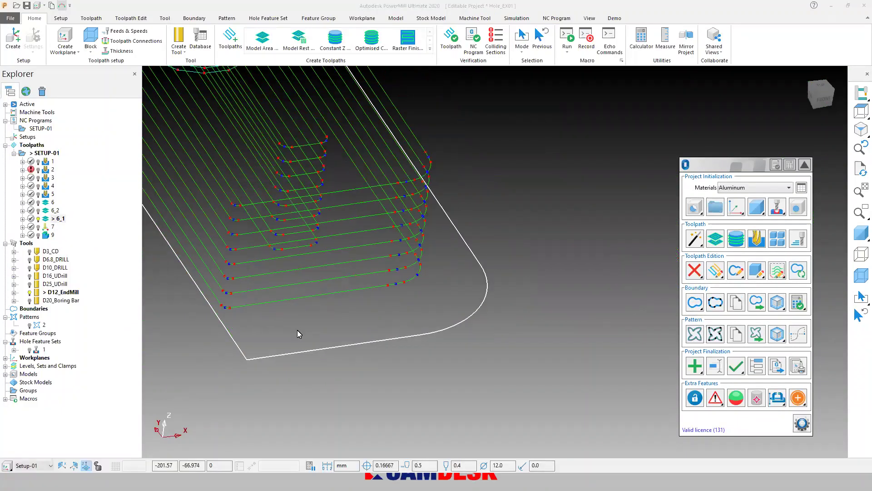
Delete the selected lowest pass of toolpath 6_1 in the central pocket with PowerMill's own edit command
scroll(309, 330, "down", 3)
scroll(275, 297, "down", 2)
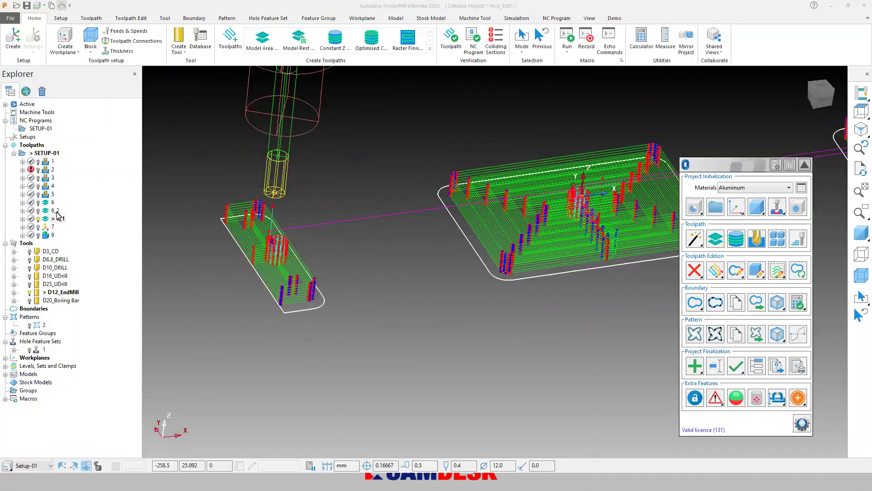
scroll(511, 277, "up", 5)
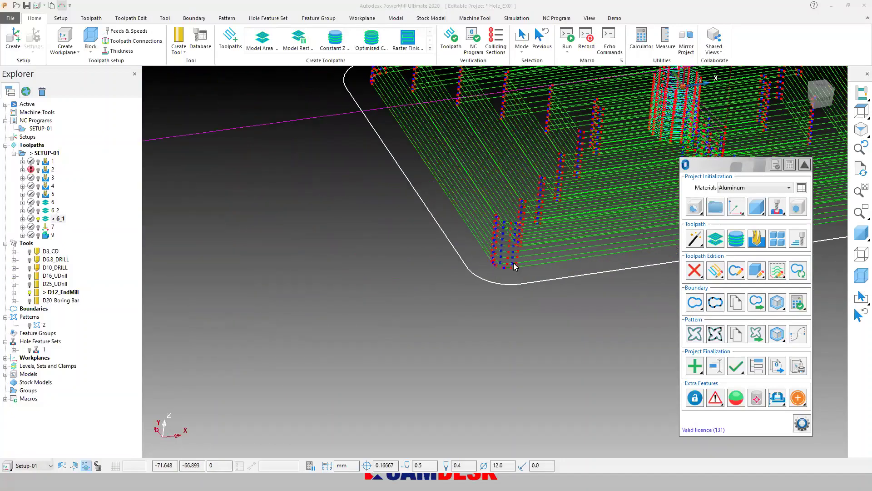
right_click(512, 273)
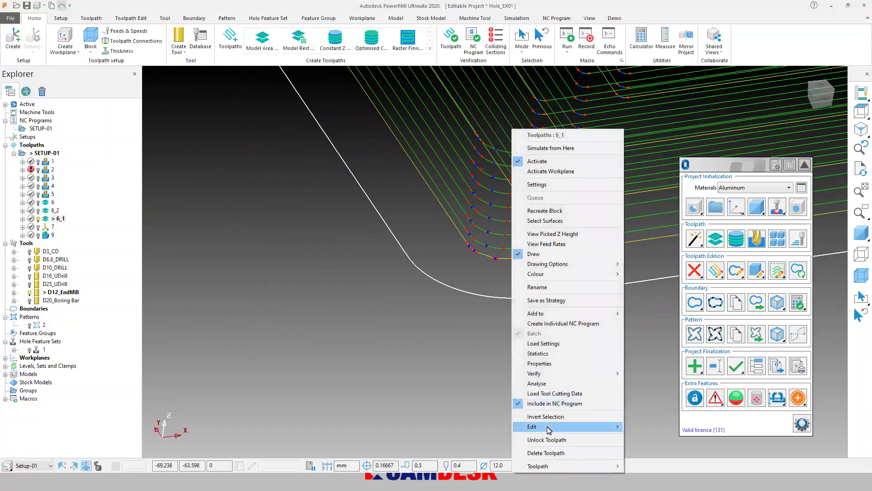
mouse_move(550, 426)
left_click(655, 428)
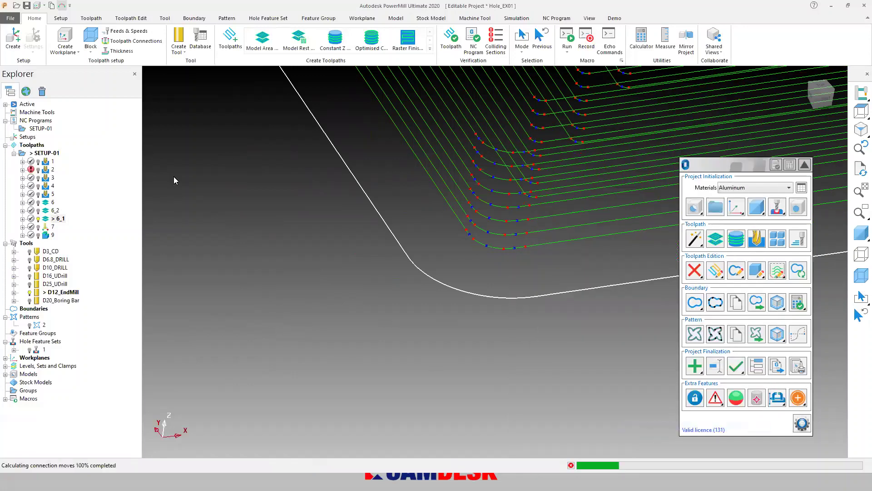
scroll(422, 39, "down", 3)
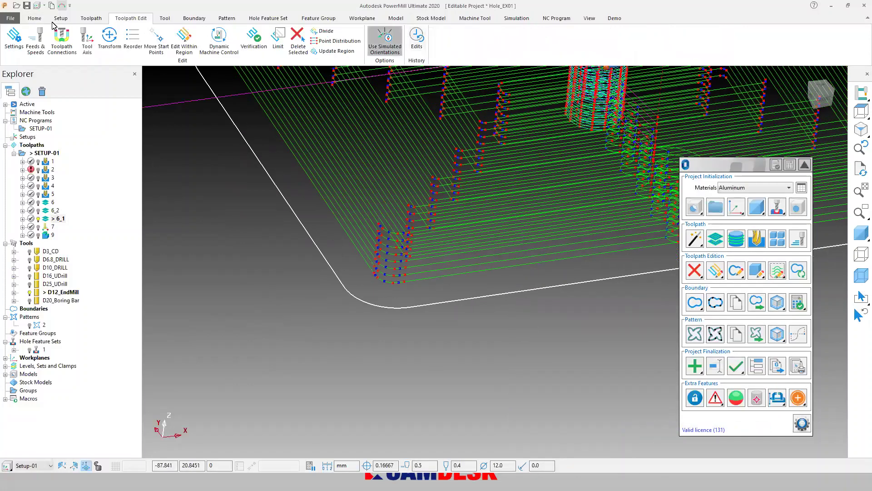
left_click(34, 18)
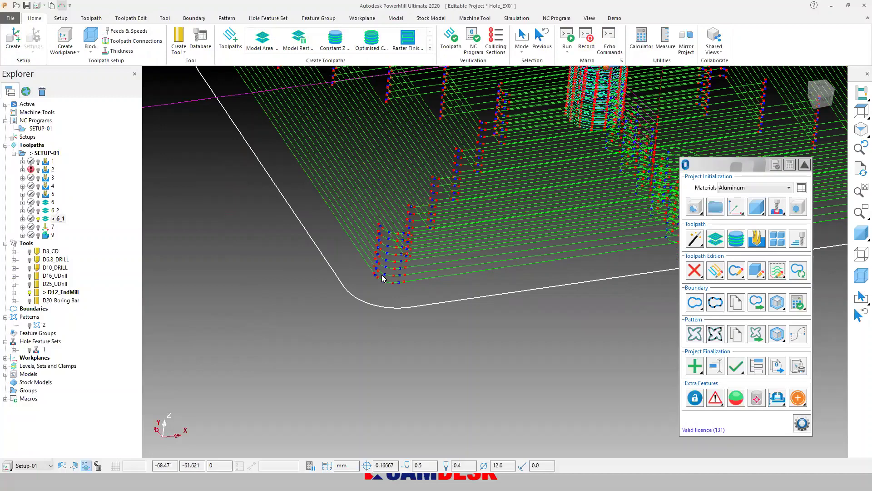
scroll(398, 284, "down", 5)
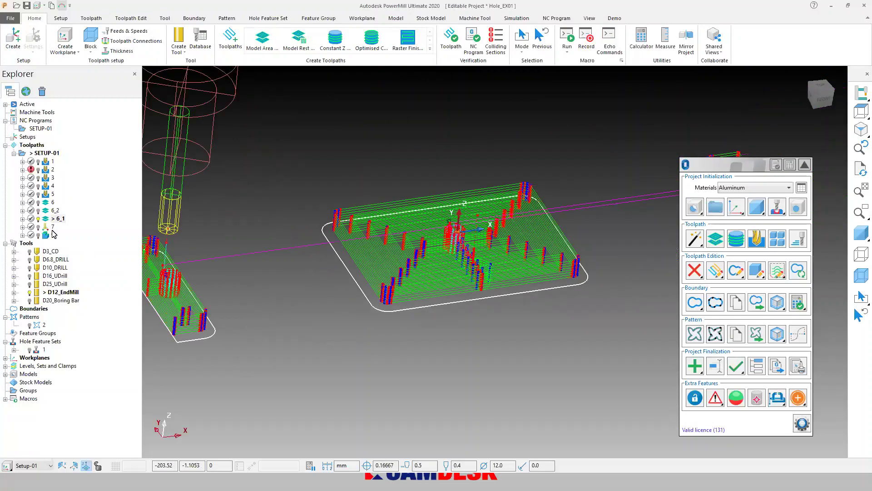
Examine the CAM toolbar's commands for deleting toolpath segments and applying settings to selected toolpaths
left_click(696, 271)
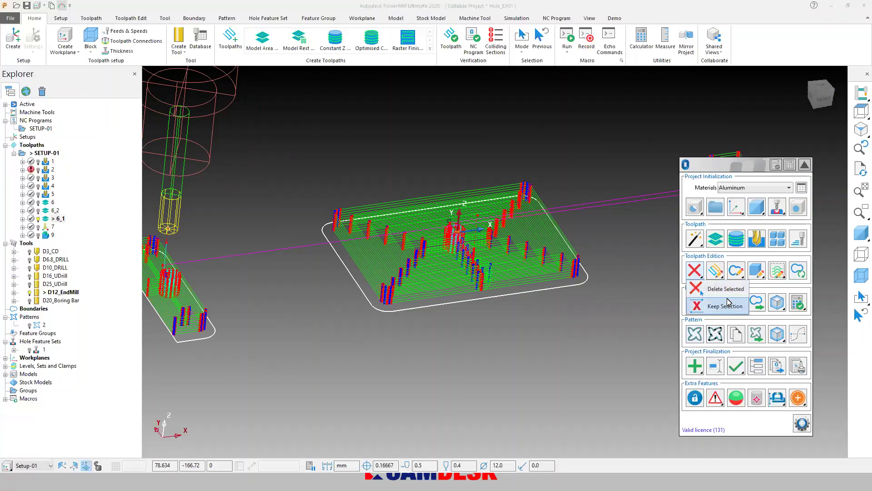
left_click(55, 211)
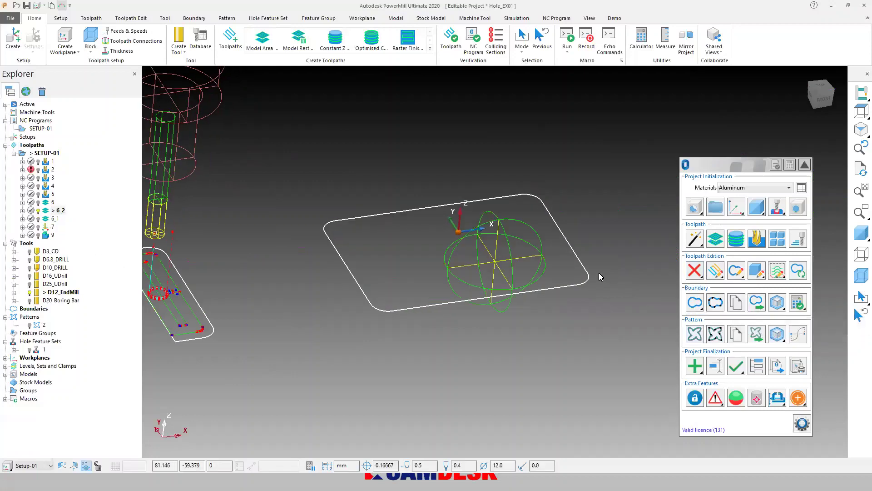
left_click(719, 272)
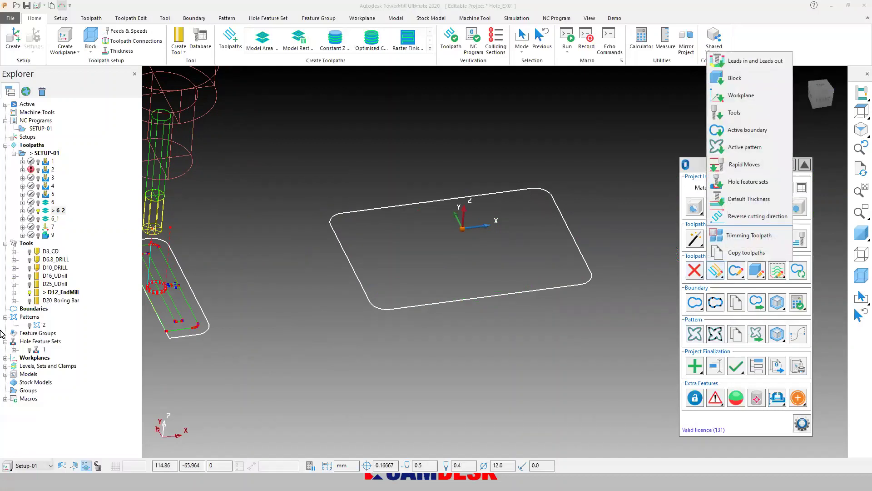
left_click(5, 359)
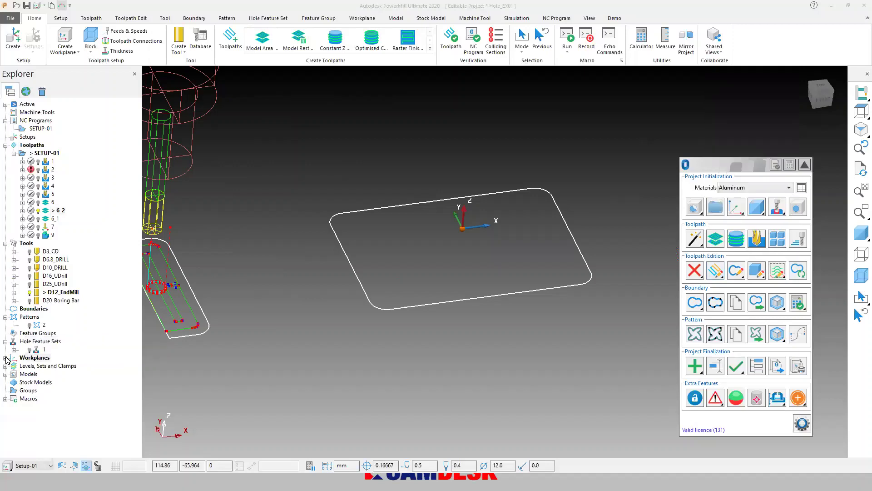
left_click(54, 210)
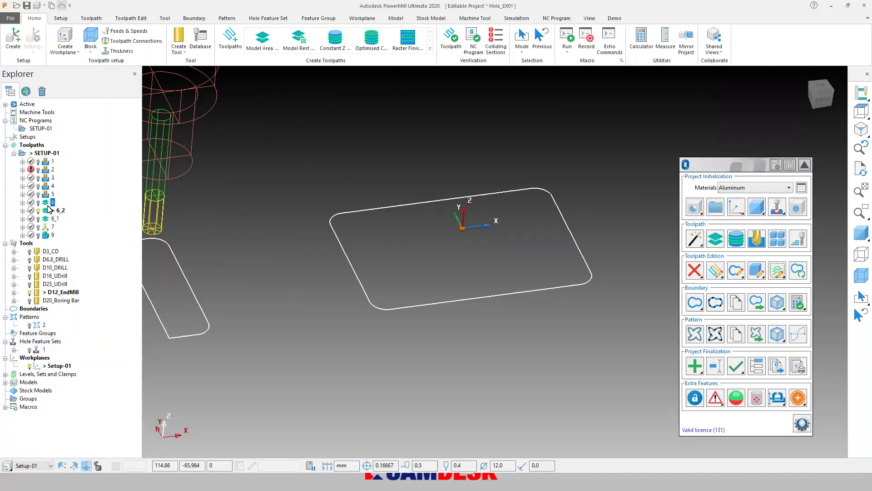
left_click(716, 271)
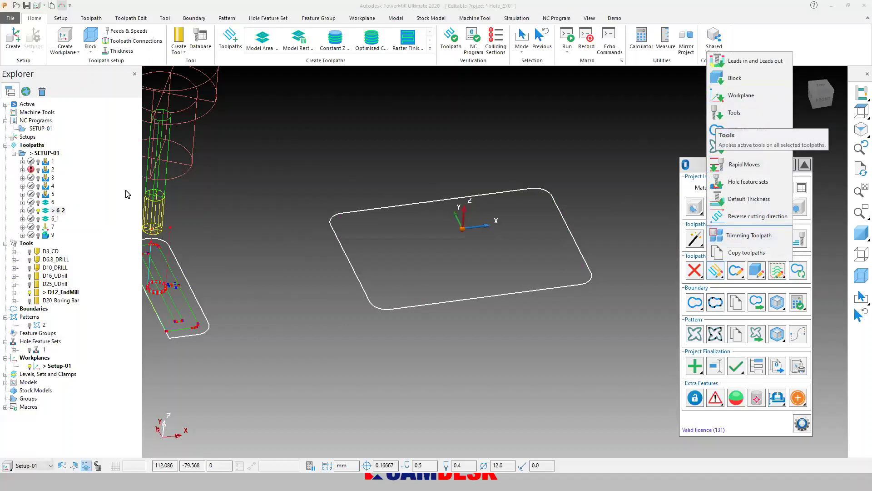
Apply the active Setup-01 workplane to toolpaths 1 through 9
left_click(51, 162)
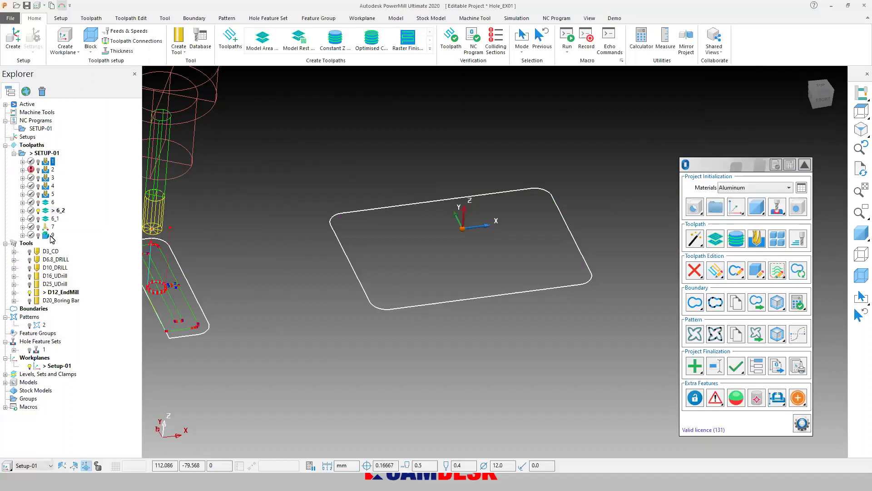
left_click(52, 235, "shift")
left_click(716, 272)
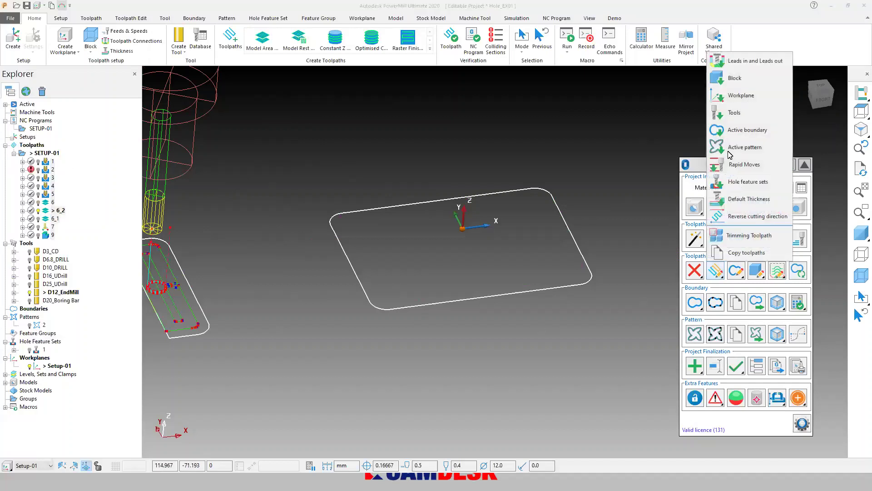
left_click(745, 96)
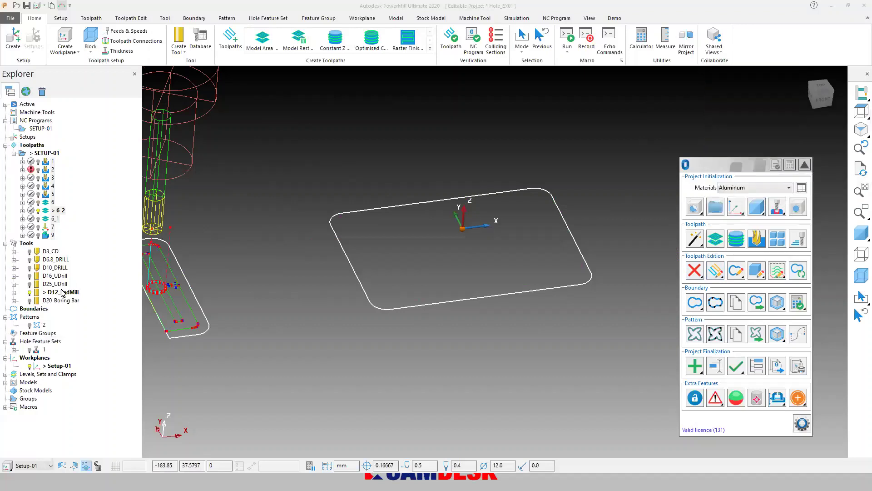
Look over the toolpath trimming and copying commands and delete the toolpath copies 6_1 and 6_2
left_click(55, 219)
left_click(716, 271)
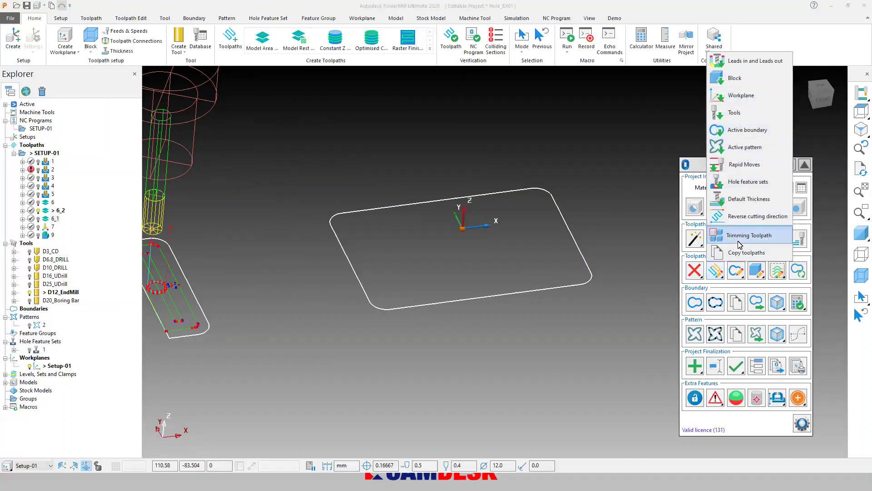
left_click(57, 212)
left_click(58, 220)
left_click(59, 210, "ctrl")
right_click(55, 214)
left_click(88, 319)
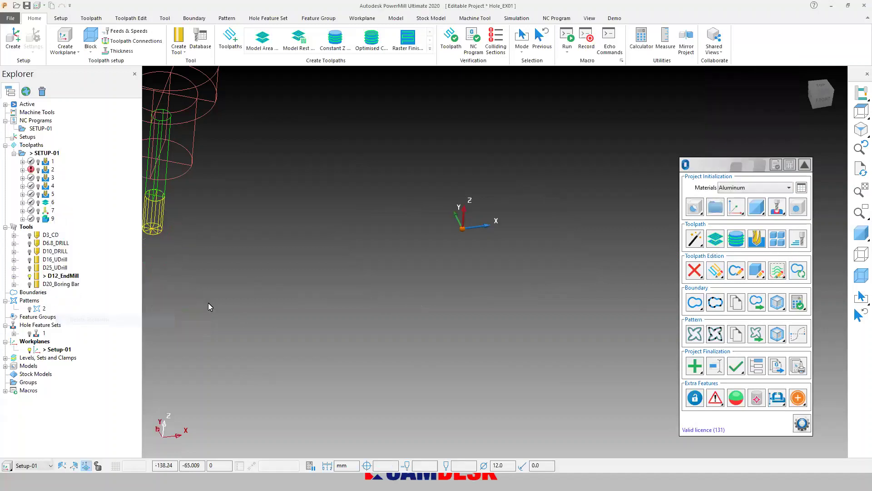
Try trimming toolpath 6 with the pocket pattern, first keeping the inside segments and then keeping the outside segments
left_click(734, 273)
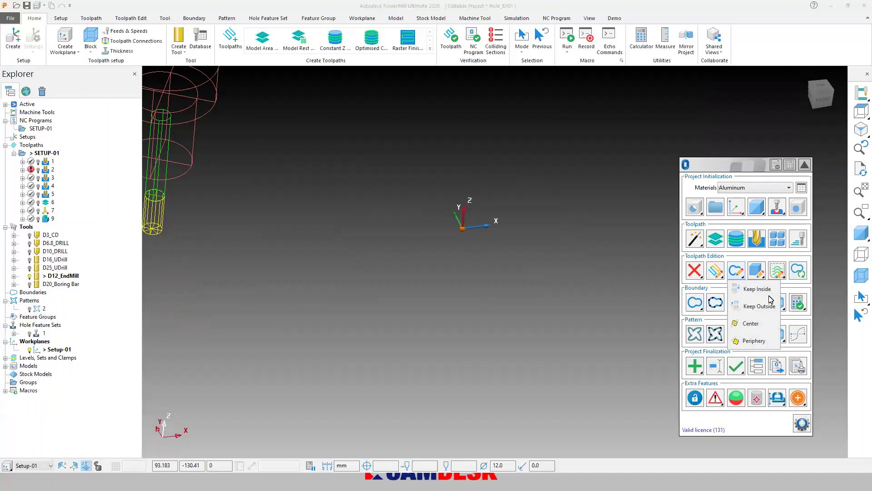
left_click(53, 202)
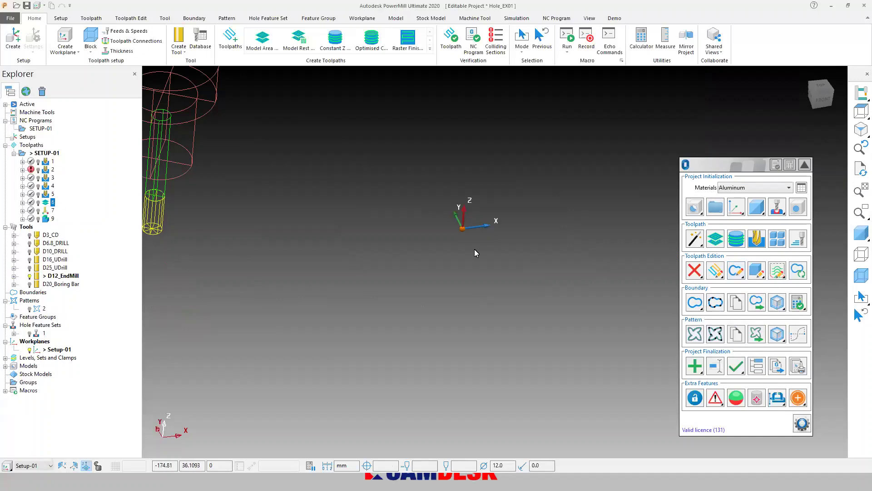
double_click(55, 204)
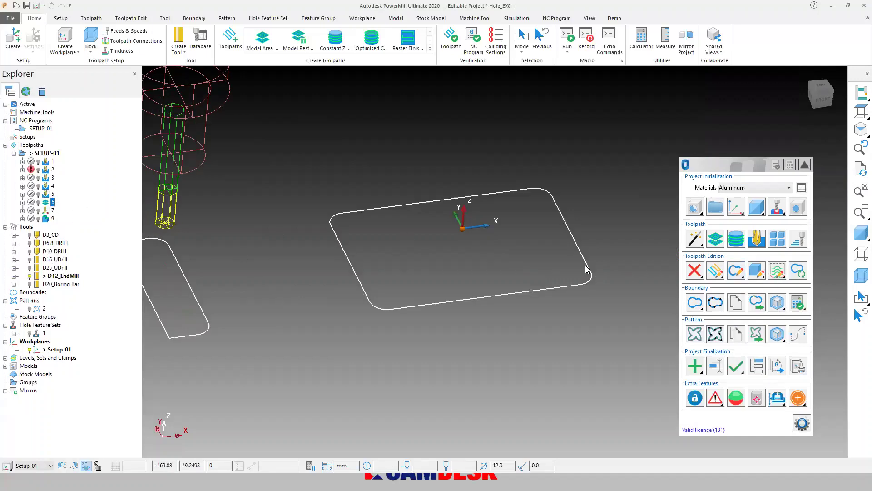
left_click(736, 271)
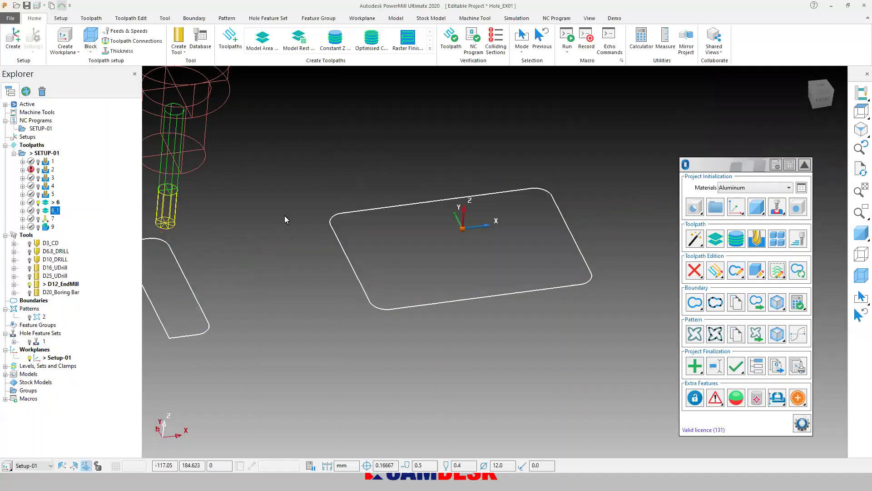
left_click(756, 272)
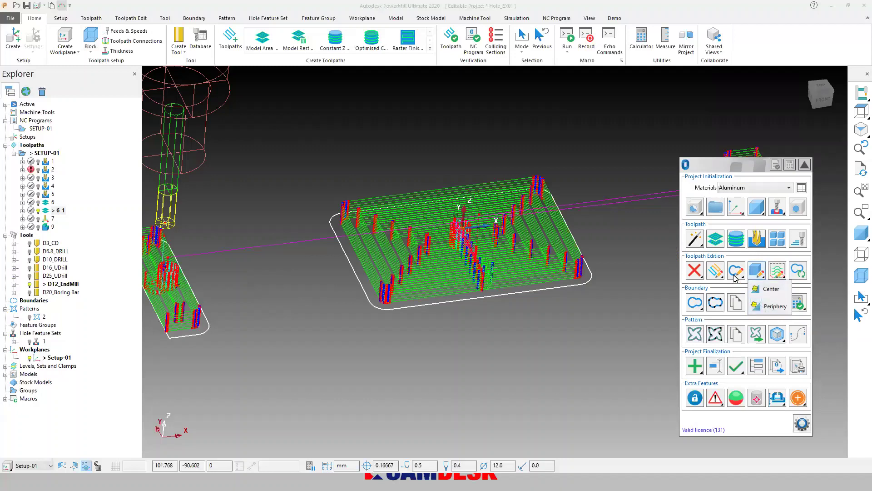
left_click(738, 272)
left_click(754, 306)
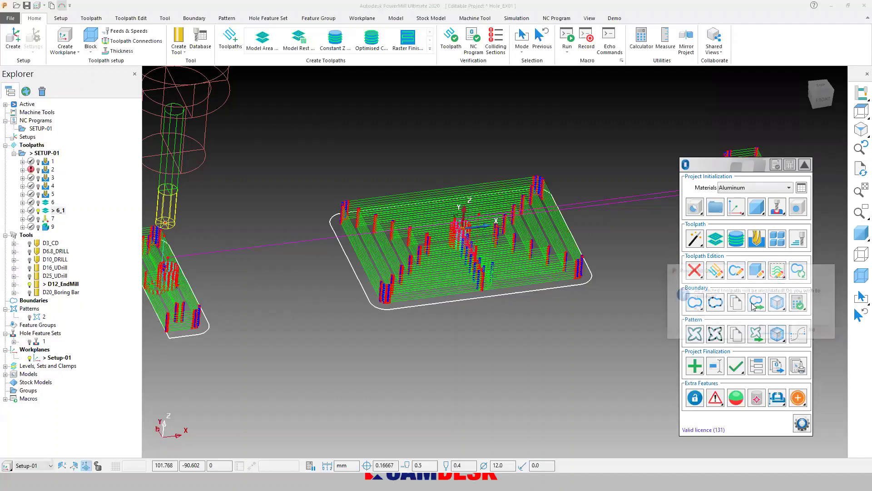
left_click(777, 331)
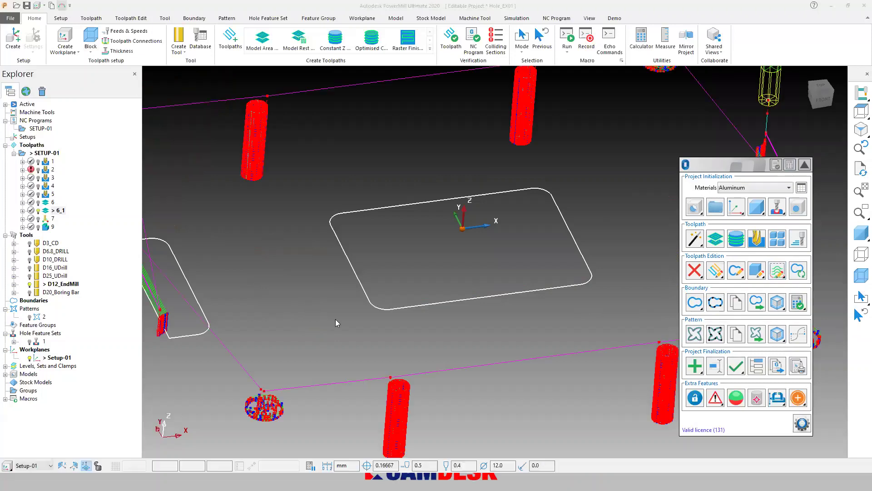
Shade the plate model and delete the trimmed toolpath copy 6_1
scroll(360, 320, "down", 2)
scroll(386, 318, "down", 2)
left_click(862, 233)
mouse_move(571, 337)
middle_mouse_down()
mouse_move(614, 365)
mouse_move(581, 314)
middle_mouse_up()
middle_click_drag(156, 292, 168, 324)
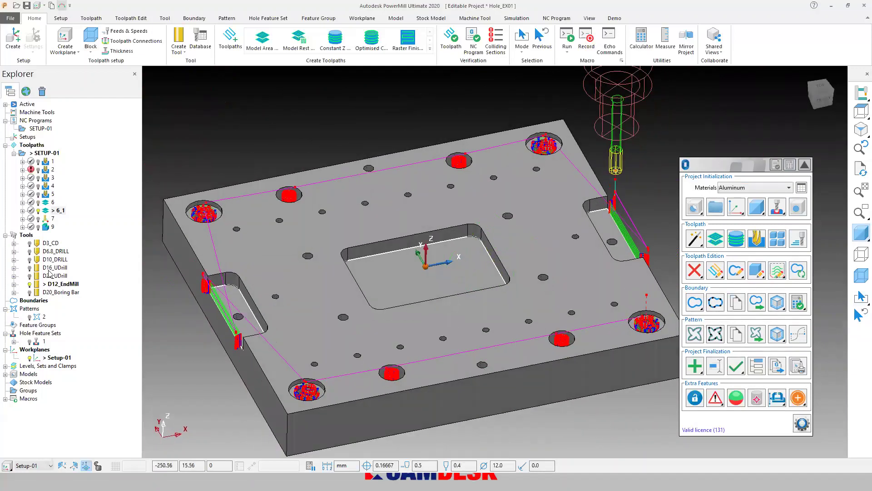
right_click(53, 214)
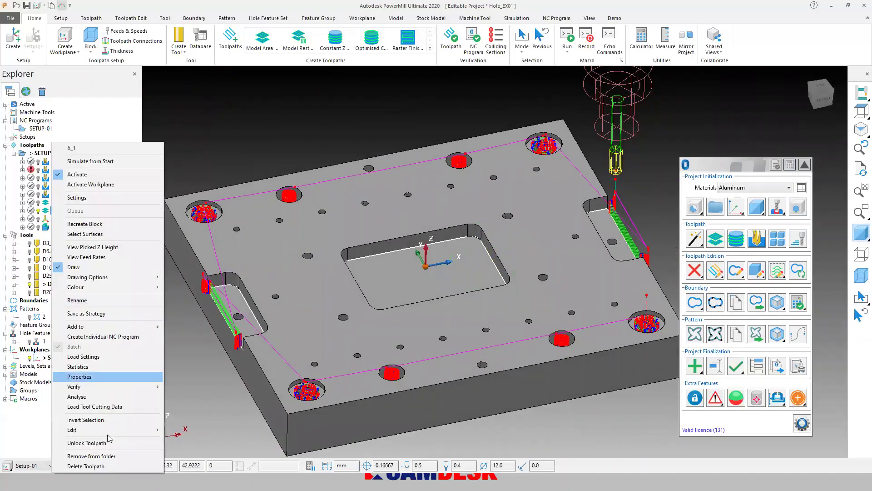
left_click(77, 465)
Examine toolpath 6 on the shaded plate and the inside, outside, center and periphery trimming commands, ending with the toolpath deactivated
double_click(47, 203)
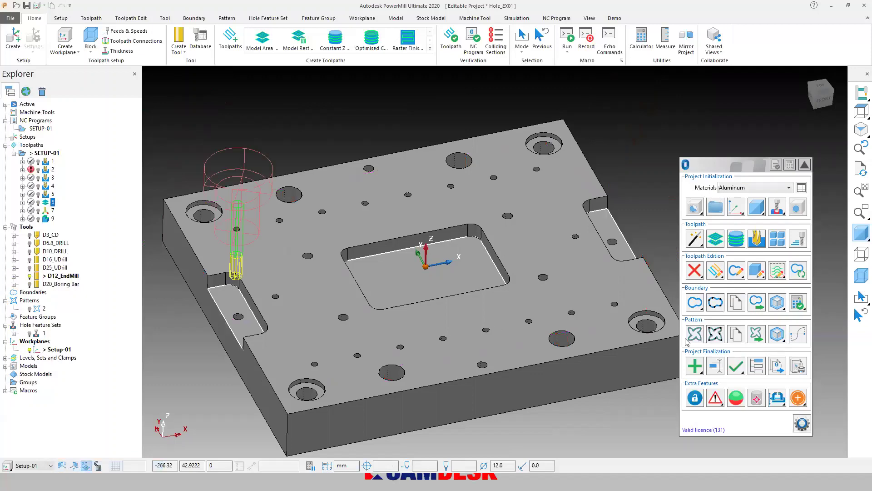
middle_click_drag(589, 353, 565, 332)
scroll(565, 332, "up", 3)
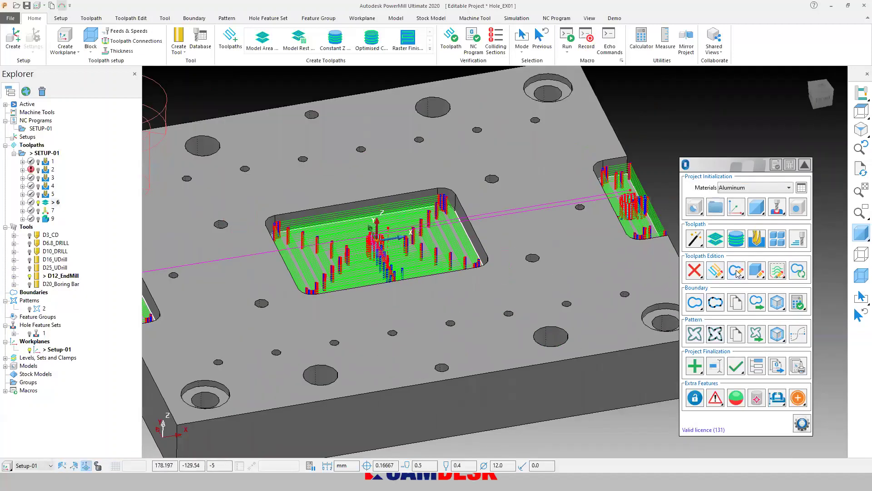
left_click(737, 271)
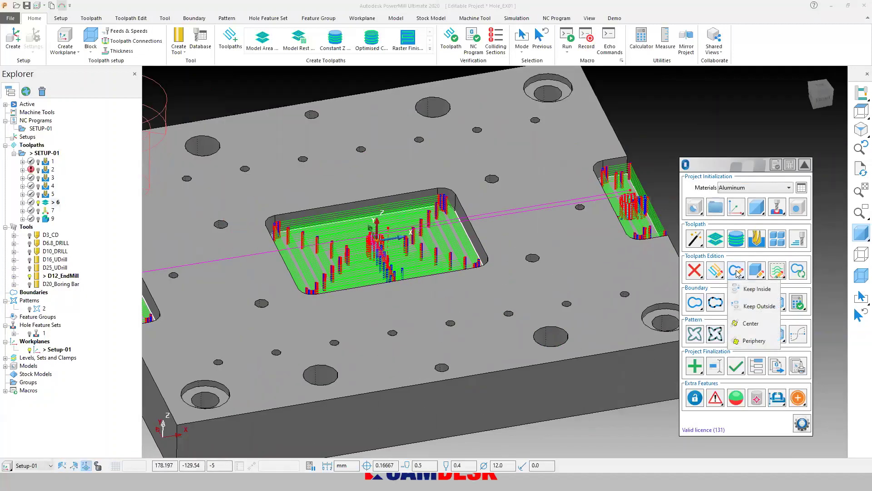
scroll(271, 163, "down", 2)
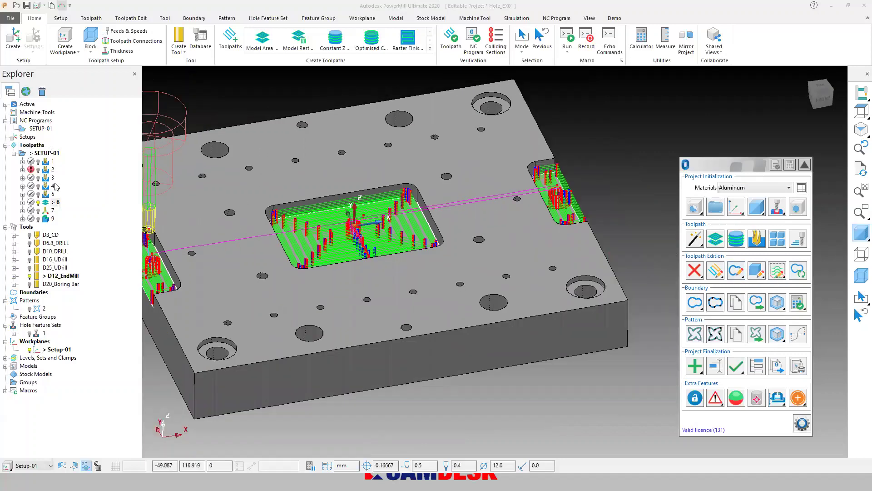
right_click(60, 200)
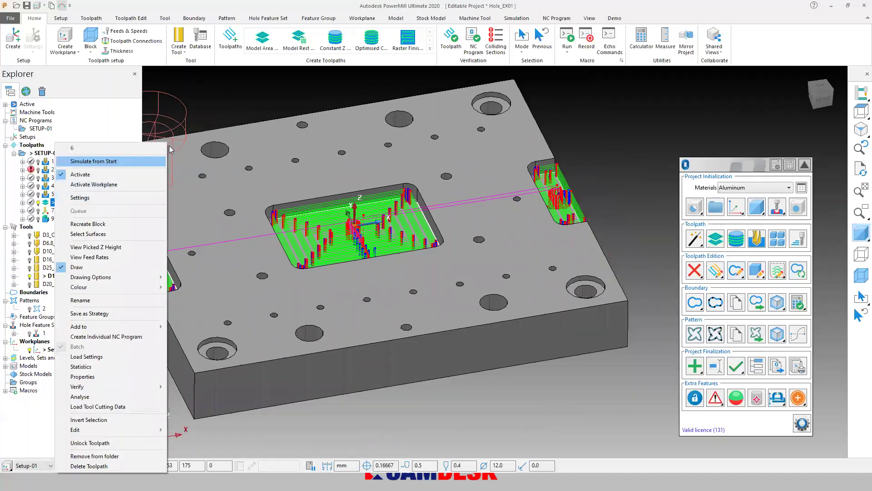
left_click(258, 113)
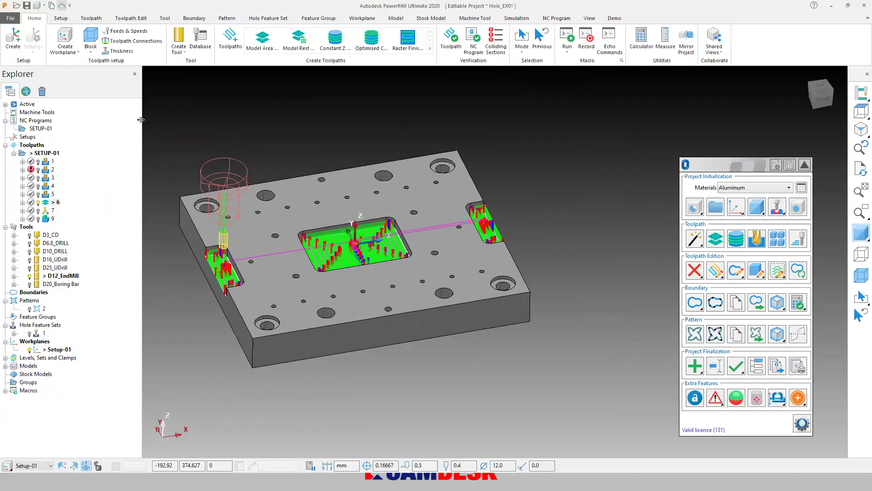
left_click(778, 274)
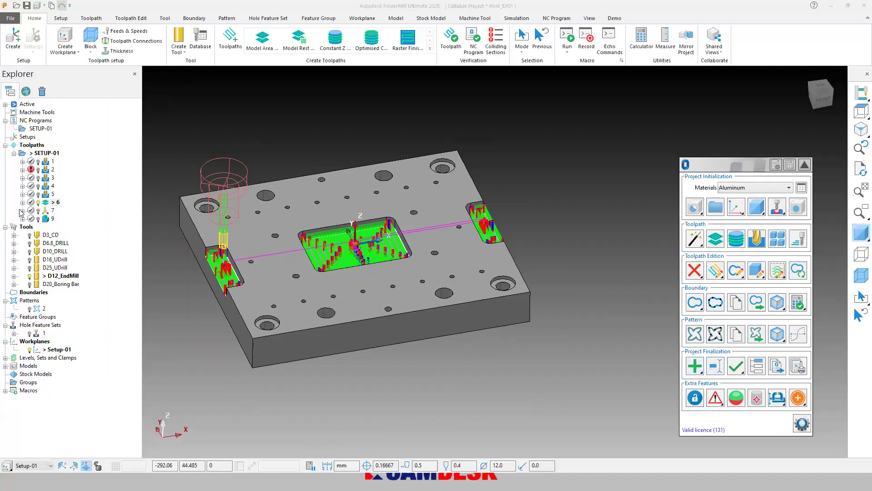
double_click(46, 203)
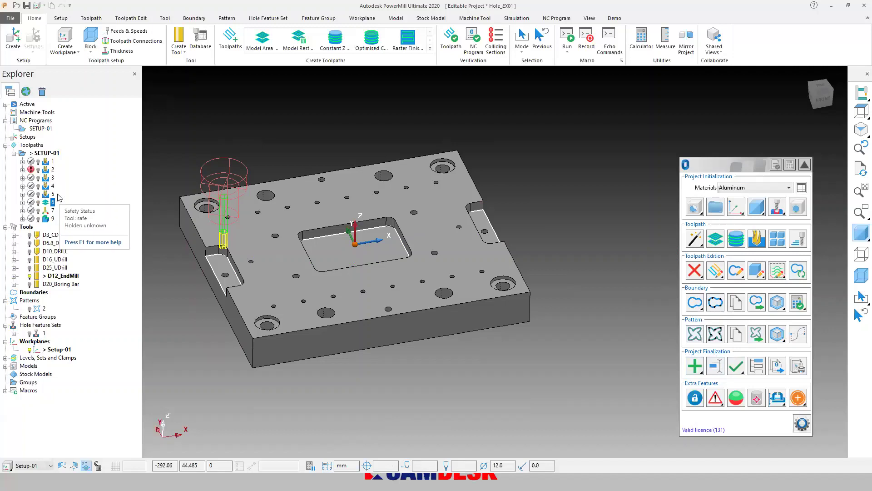
Run a collision check on toolpaths 1 through 9 with 2.0 holder clearance, 0.0 shank clearance and multiple-tools adjustment
left_click(695, 366)
mouse_move(736, 371)
left_click(772, 384)
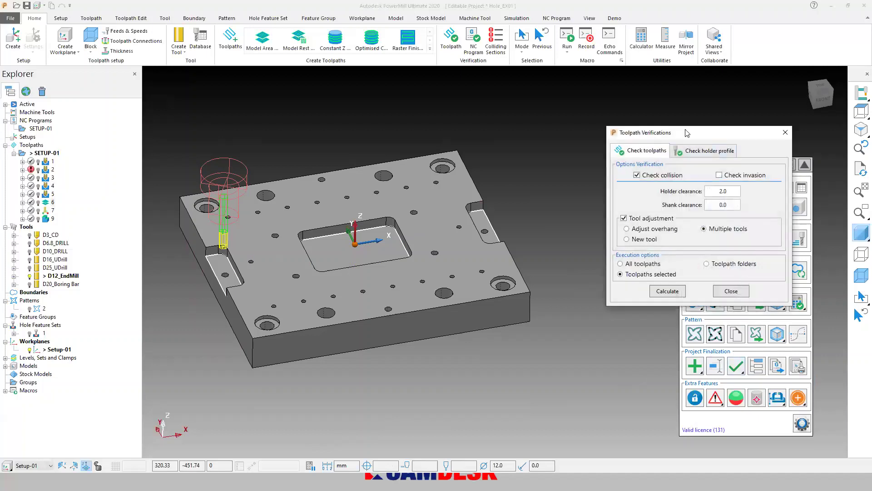
left_click(52, 161)
left_click(48, 221, "shift")
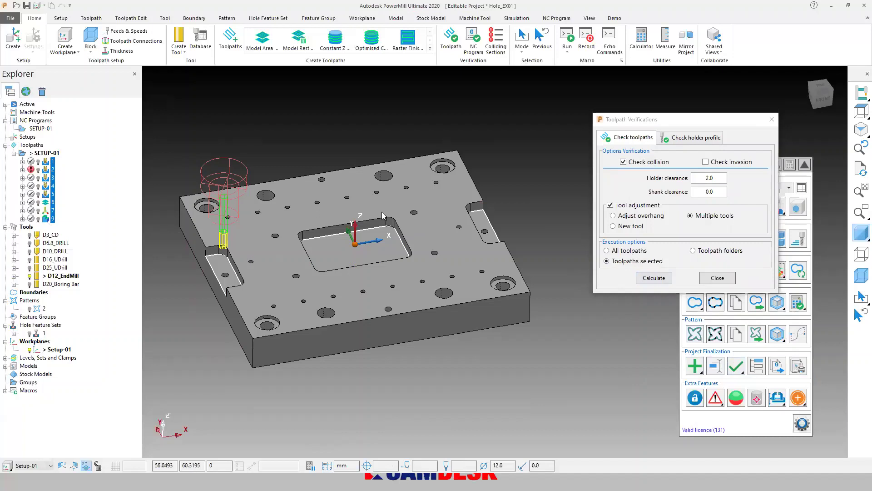
left_click(717, 182)
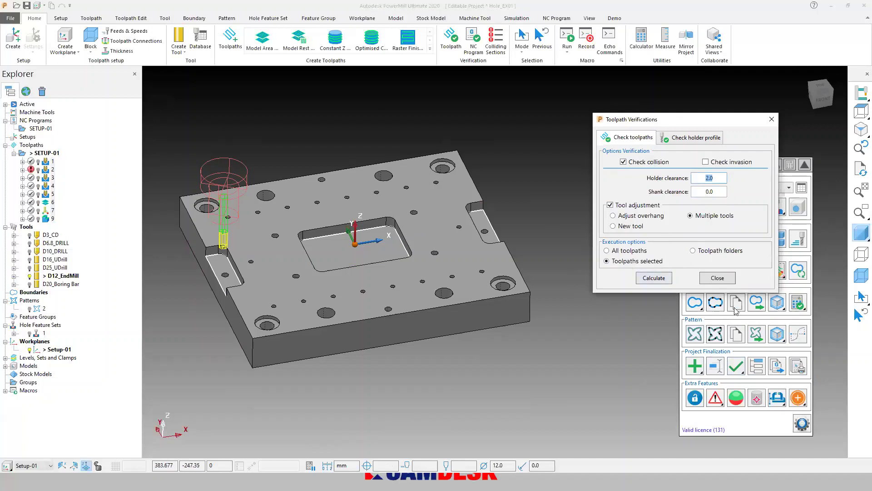
left_click(653, 277)
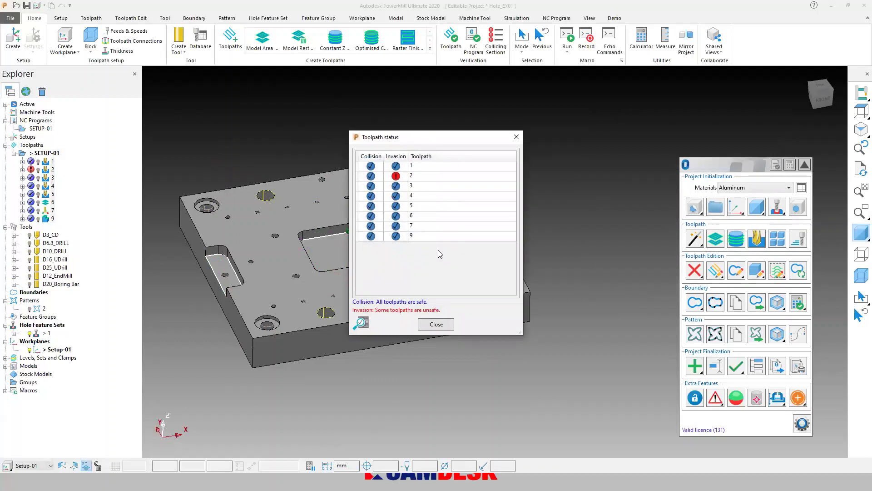
left_click(433, 324)
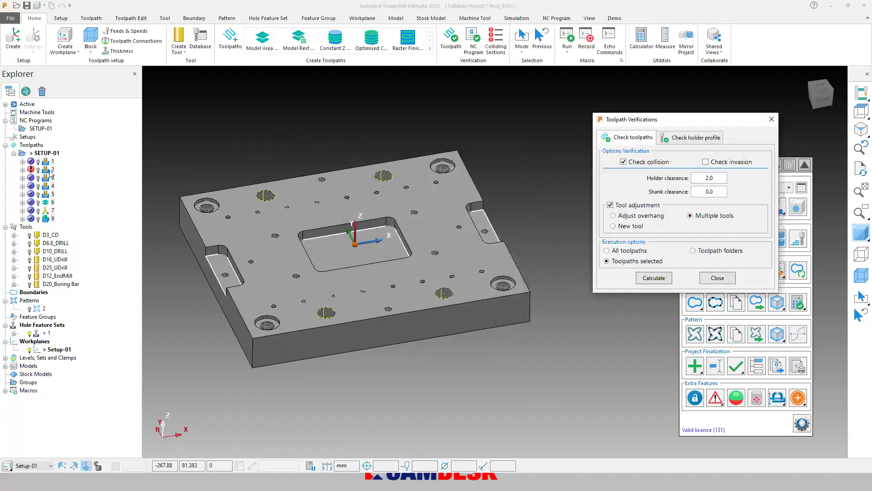
Inspect toolpath 2 on the plate, close the toolpath verification and deactivate hole feature set 1
left_click(44, 171)
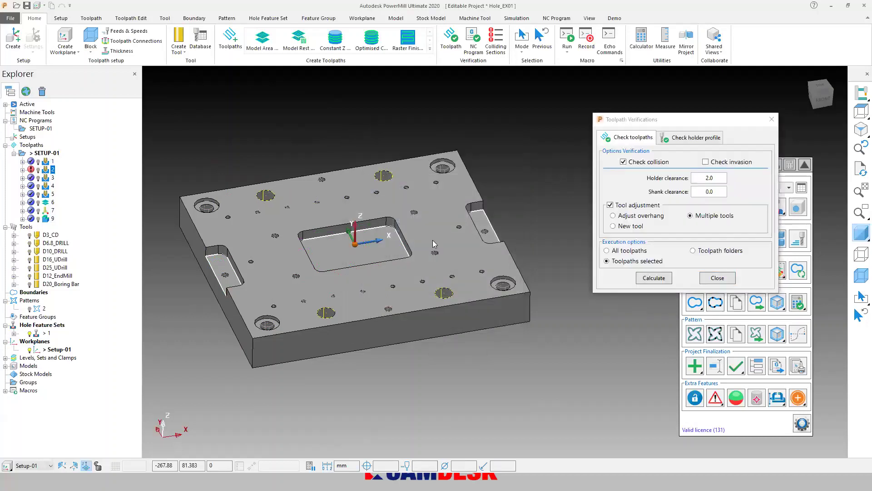
double_click(46, 172)
double_click(54, 171)
middle_click_drag(405, 275, 392, 266)
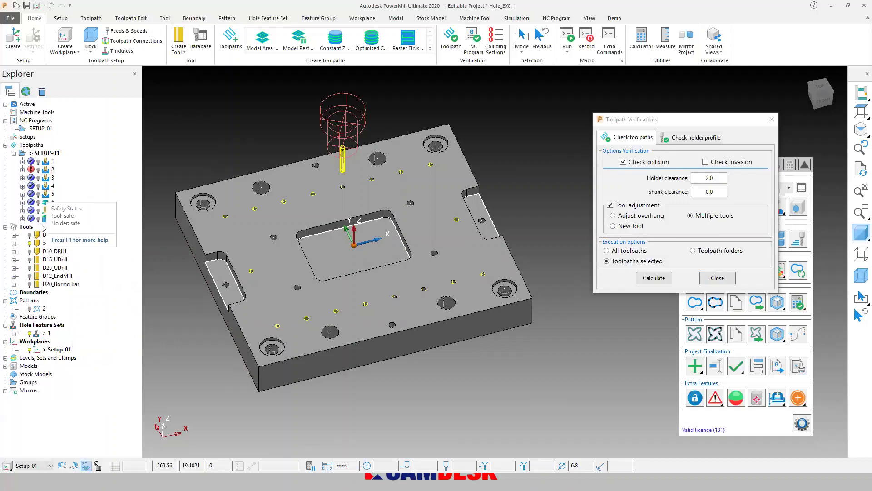
left_click(721, 279)
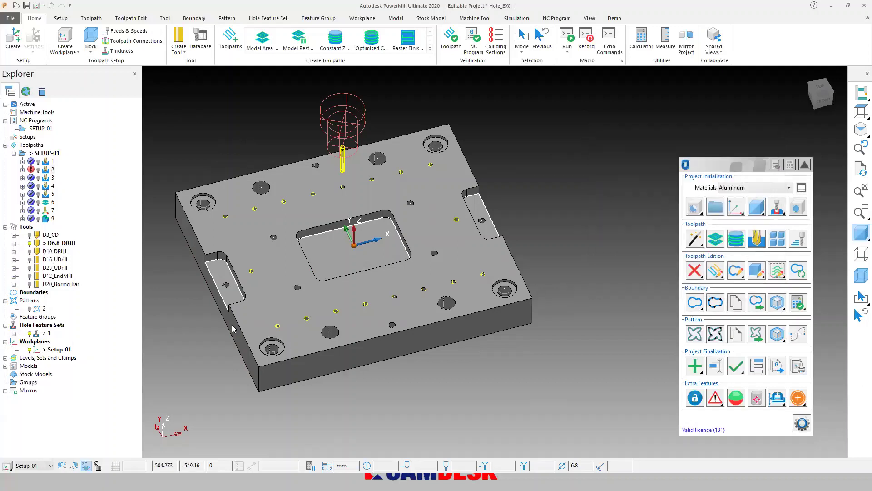
double_click(46, 333)
middle_click_drag(291, 300, 293, 295)
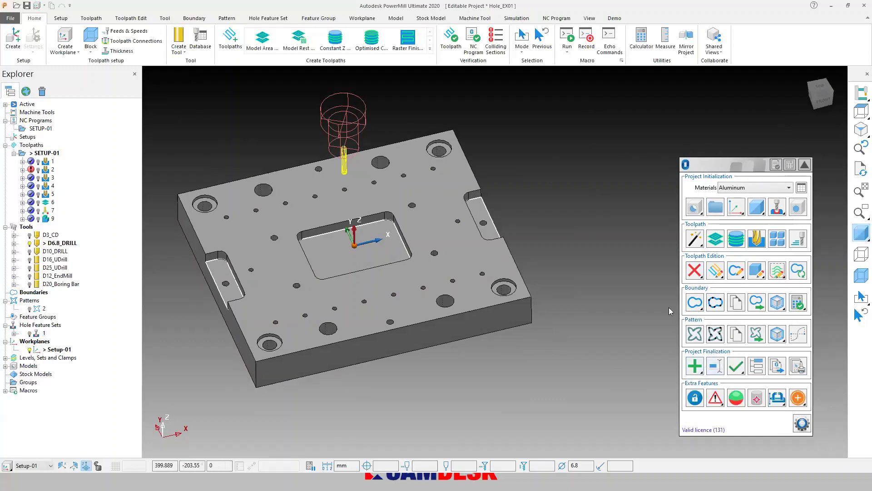
Rename all toolpaths using a counter starting at 101, the strategy type and the tool diameter with prefix D
left_click(715, 366)
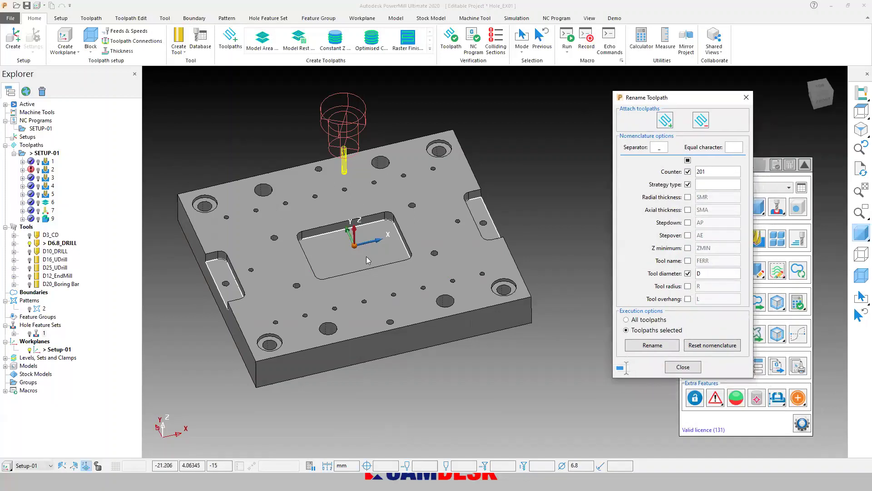
middle_click_drag(367, 257, 382, 247, "shift")
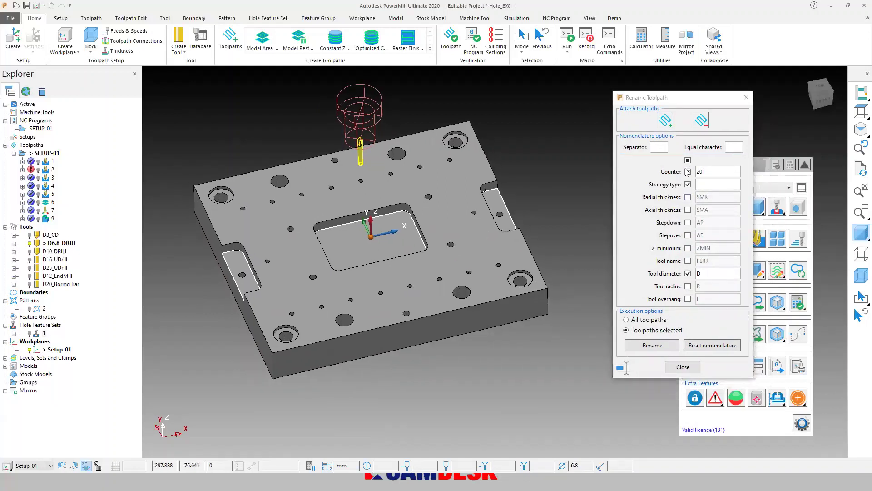
left_click_drag(710, 175, 633, 191)
type("10")
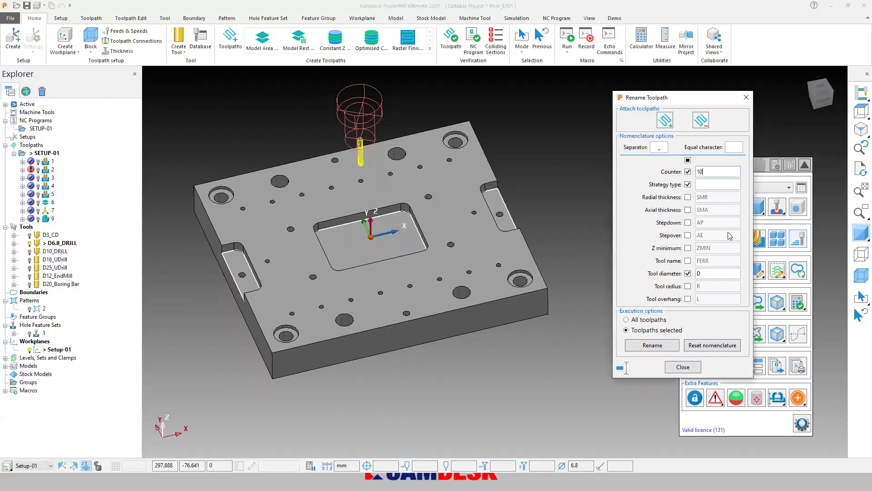
key("Tab")
left_click(648, 320)
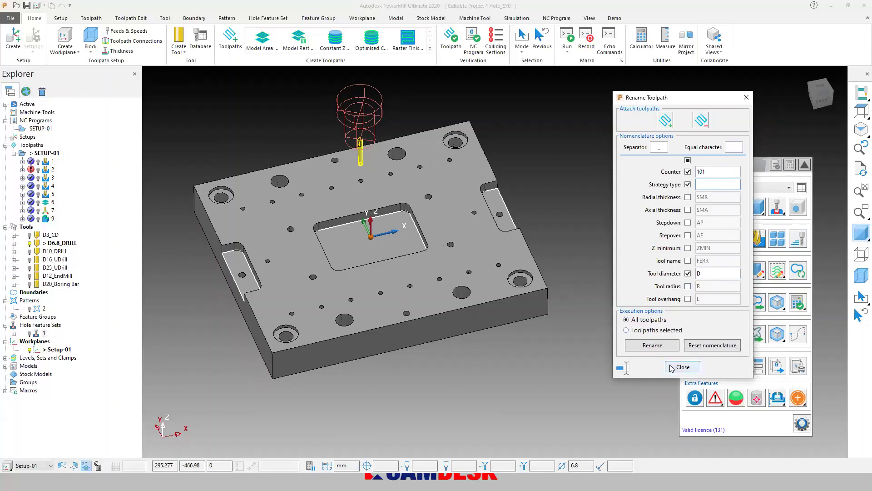
left_click(654, 346)
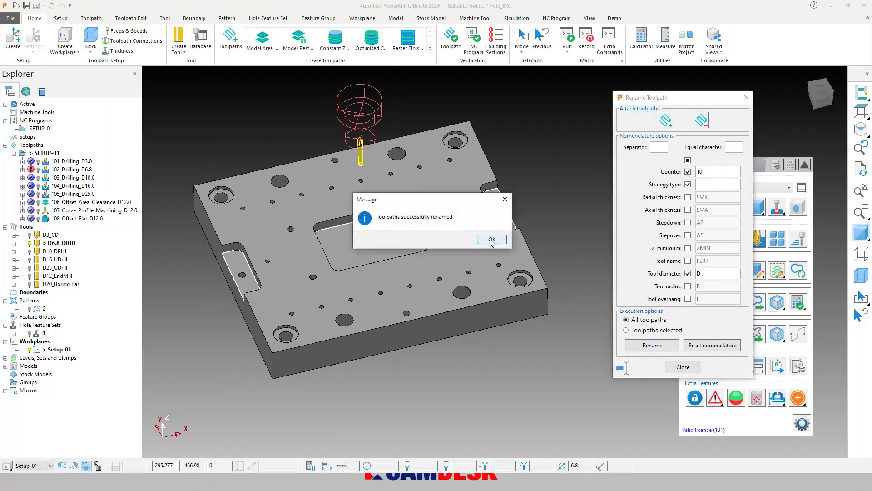
left_click(492, 239)
left_click(682, 367)
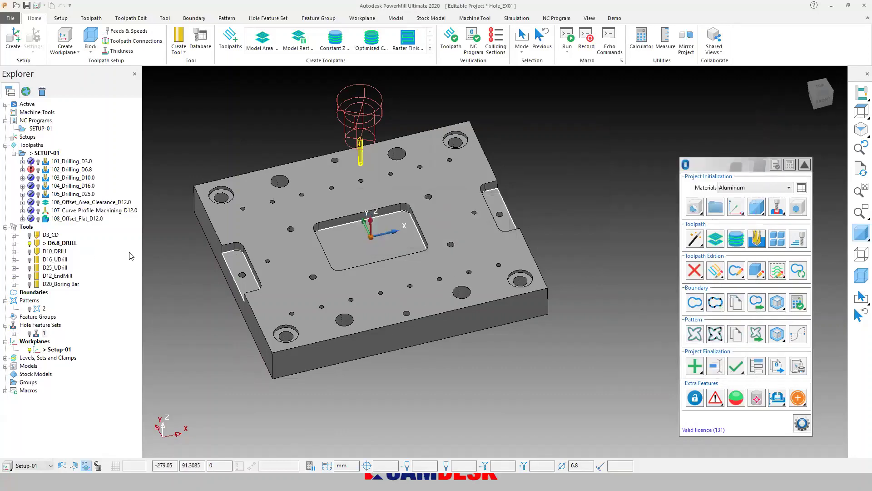
Widen the Explorer to check the renamed toolpaths 101 through 108 and save the project
left_click_drag(139, 249, 164, 250)
left_click(73, 169)
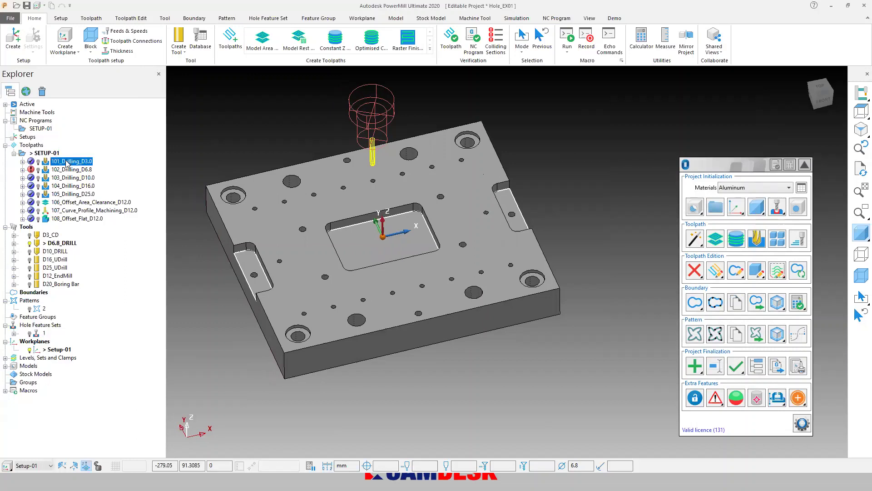
left_click(73, 178)
left_click(72, 186)
left_click(70, 194)
left_click(69, 202)
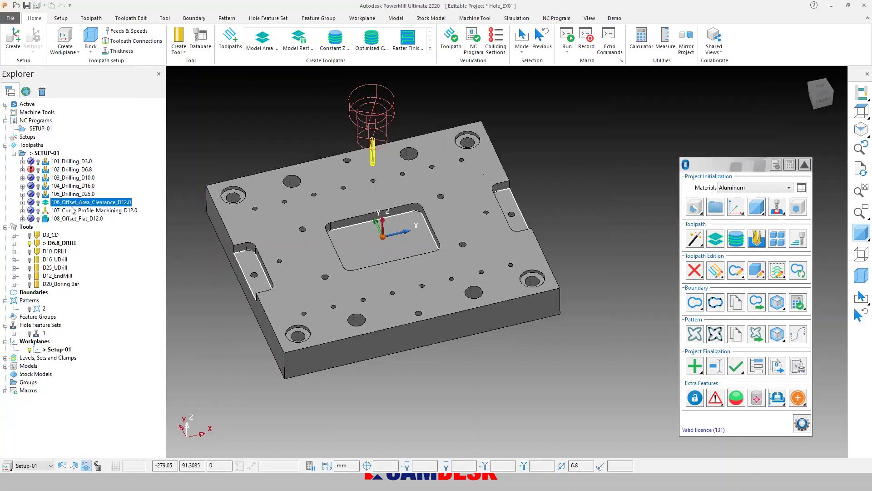
left_click(72, 210)
left_click(76, 218)
left_click(27, 5)
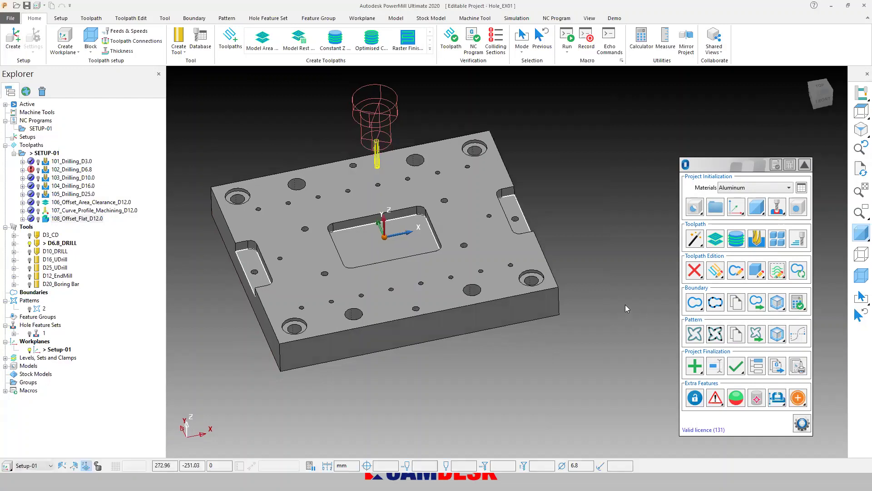
Choose the SETUP-01 toolpath folder with workplane Setup-01 as the source for creating NC programs
left_click(757, 367)
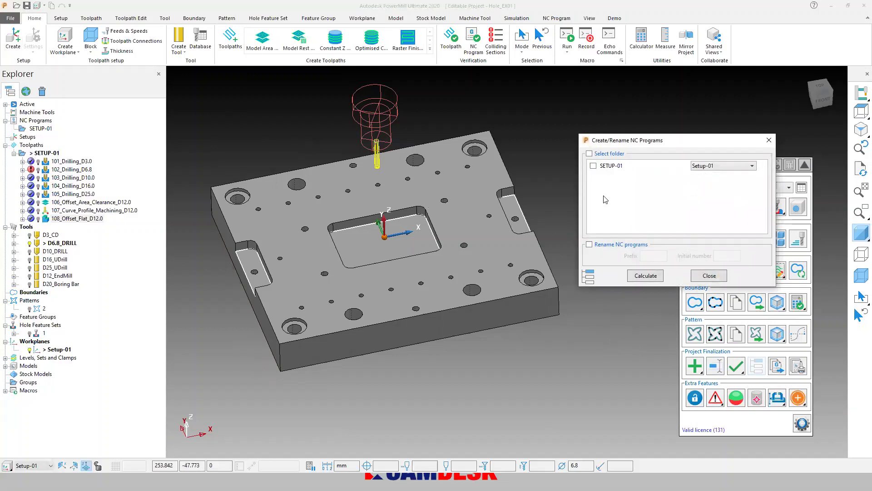
left_click(594, 166)
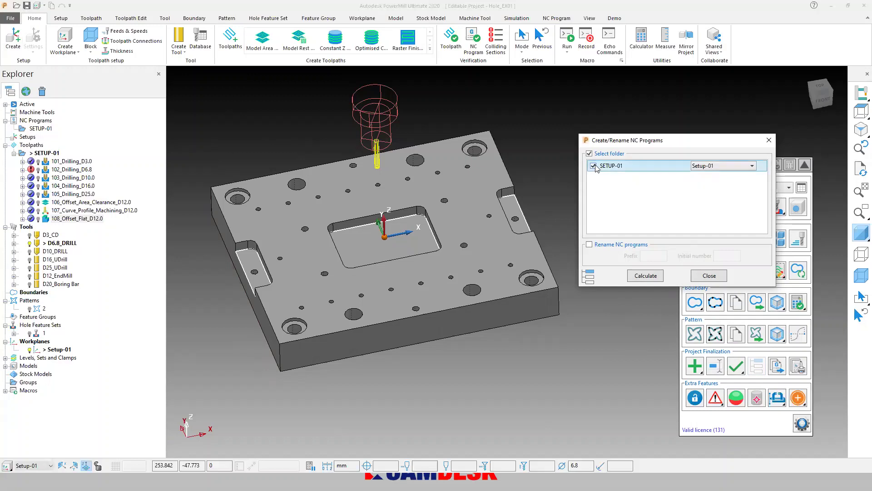
left_click(68, 161)
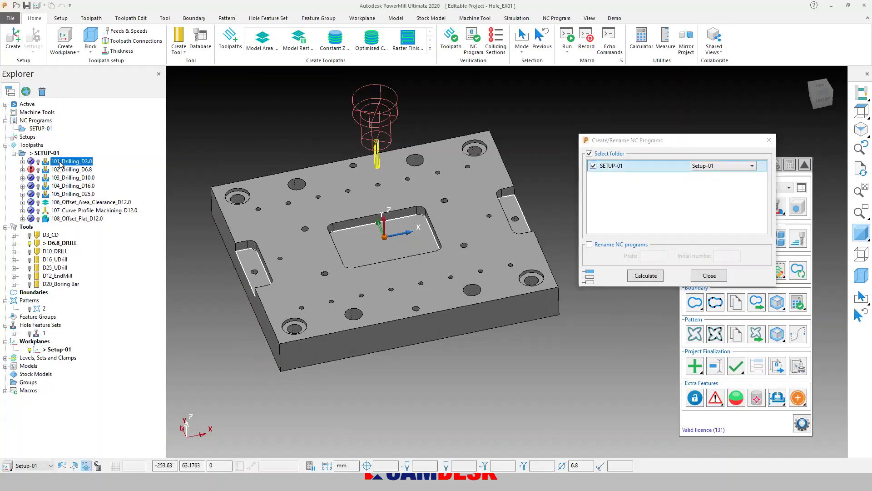
left_click(72, 217, "shift")
left_click(75, 169)
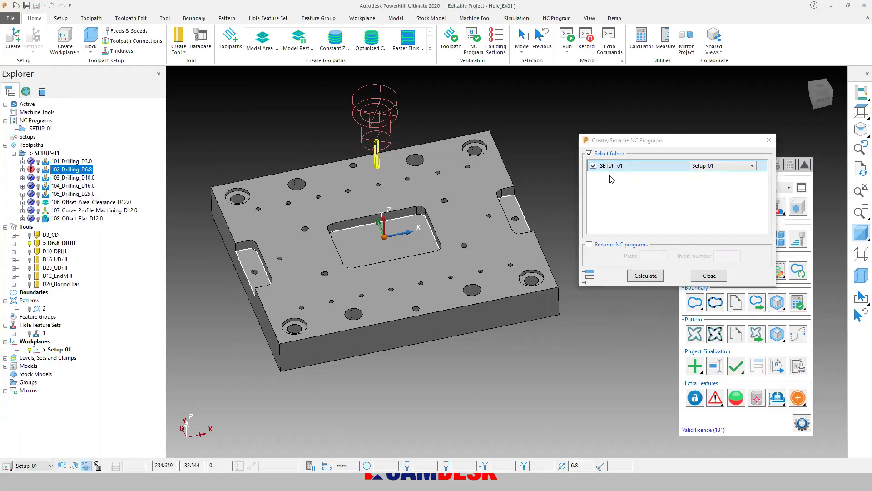
left_click(711, 169)
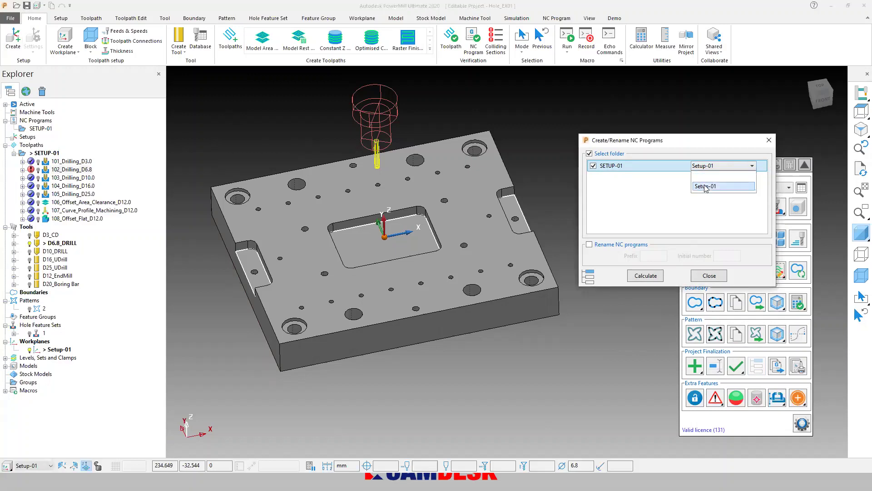
left_click(708, 171)
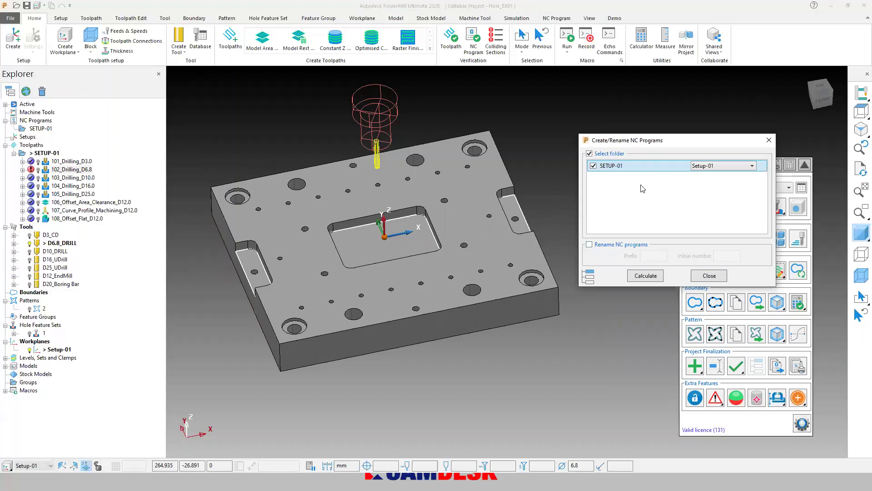
Create the NC programs for the chosen folder without renaming them and close the Create/Rename NC Programs dialog
left_click(600, 246)
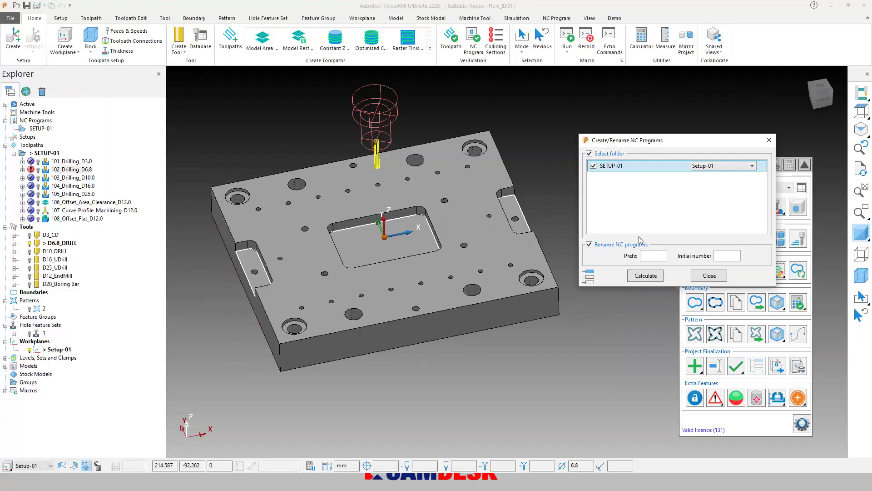
left_click(610, 245)
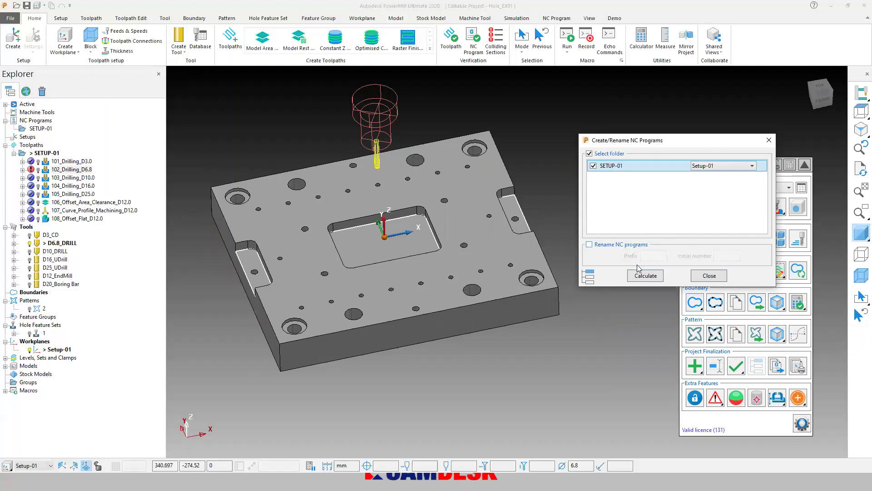
left_click(658, 277)
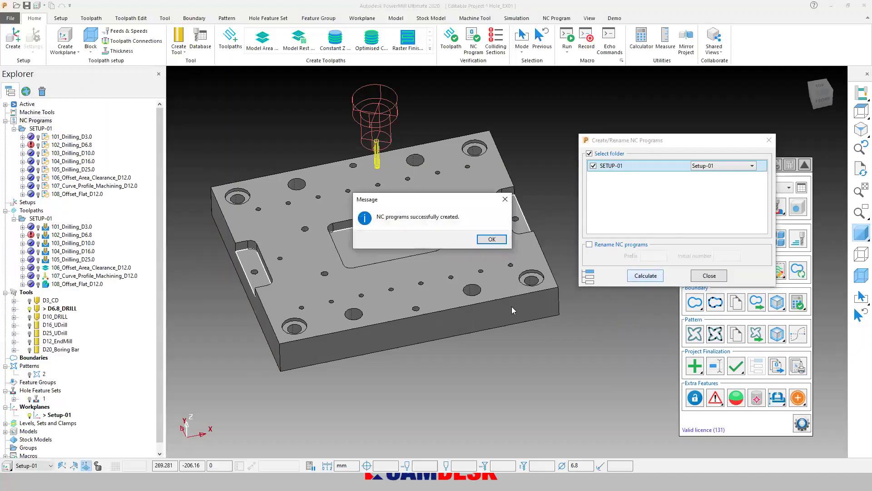
left_click(491, 239)
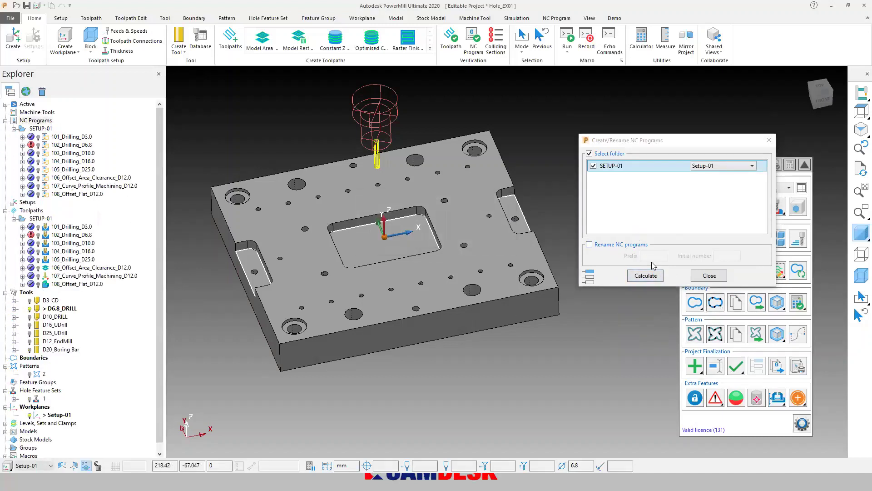
left_click(709, 275)
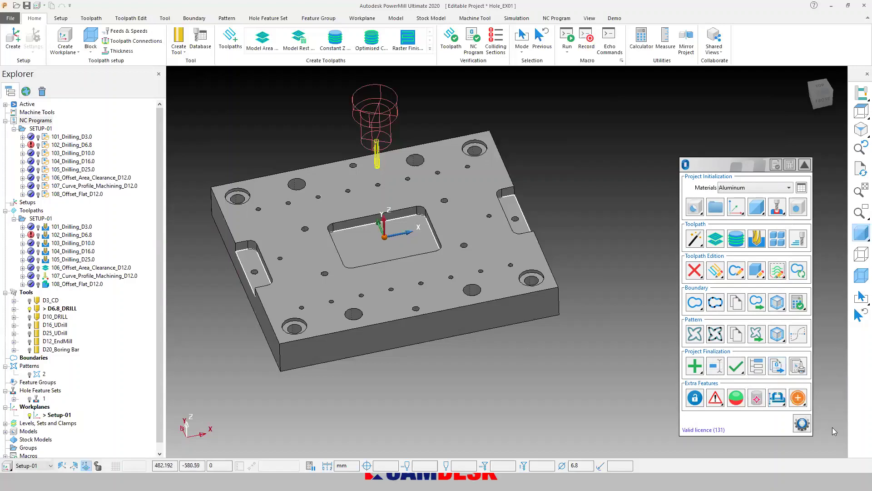
Save the plugin's Fanuc.pmoptz post-processor settings with extension tap, rotation 8000.0 and skim feed 30000.0
left_click(802, 423)
left_click(395, 147)
left_click_drag(442, 97, 446, 105)
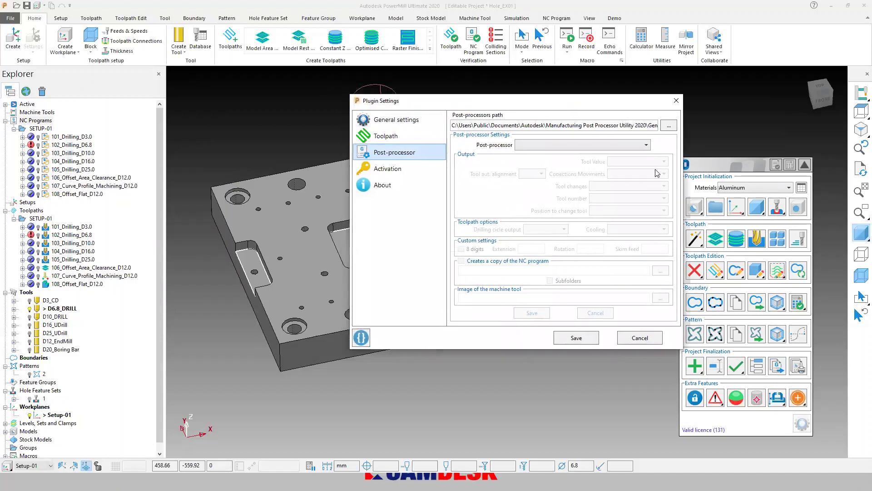
left_click(599, 146)
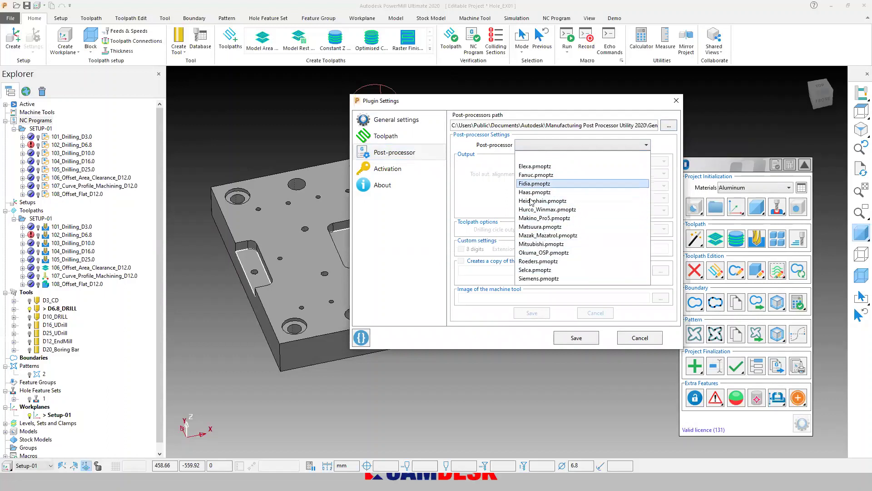
left_click(531, 174)
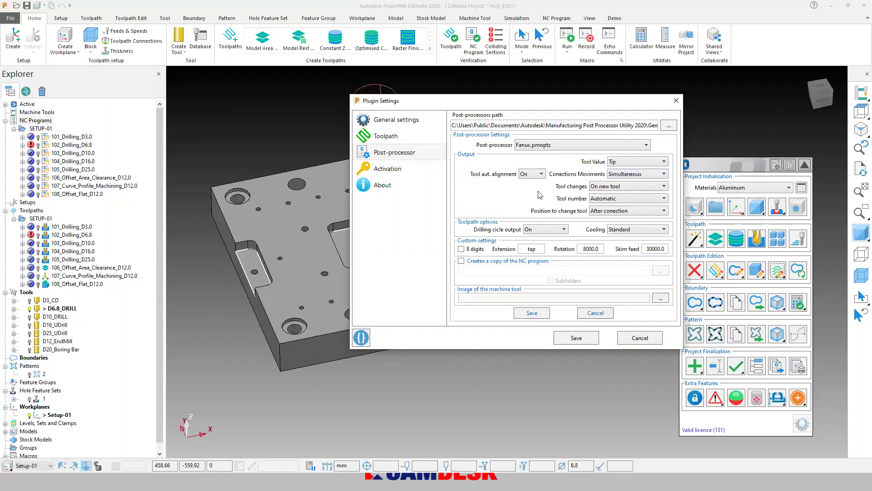
double_click(539, 250)
double_click(581, 250)
left_click(582, 248)
double_click(591, 249)
left_click(533, 313)
key("Return")
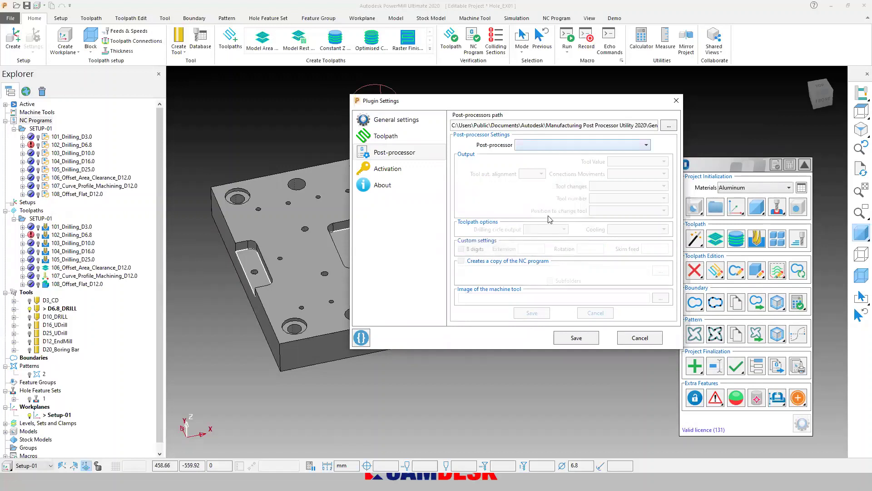
Configure the Siemens.pmoptz post-processor with extension mpf, rotation 8000.0 and skim feed 30000.0, and save the plugin settings
left_click(568, 145)
left_click(535, 278)
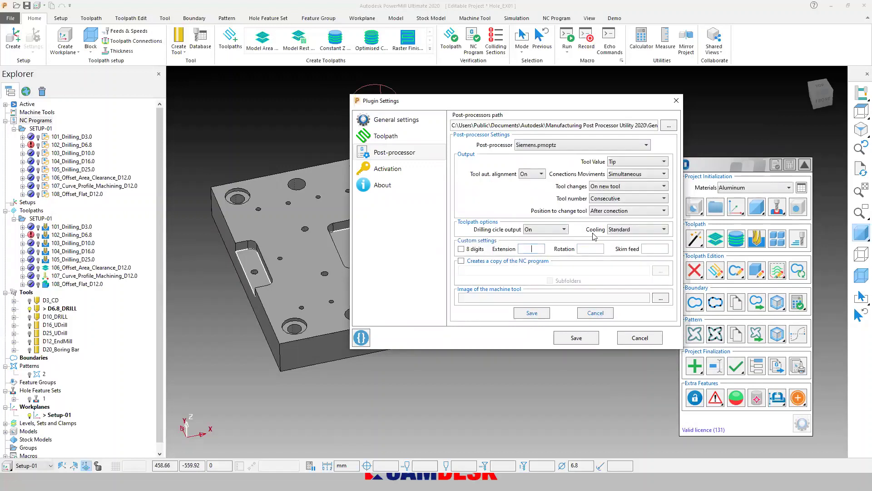
type("mpf")
key("Tab")
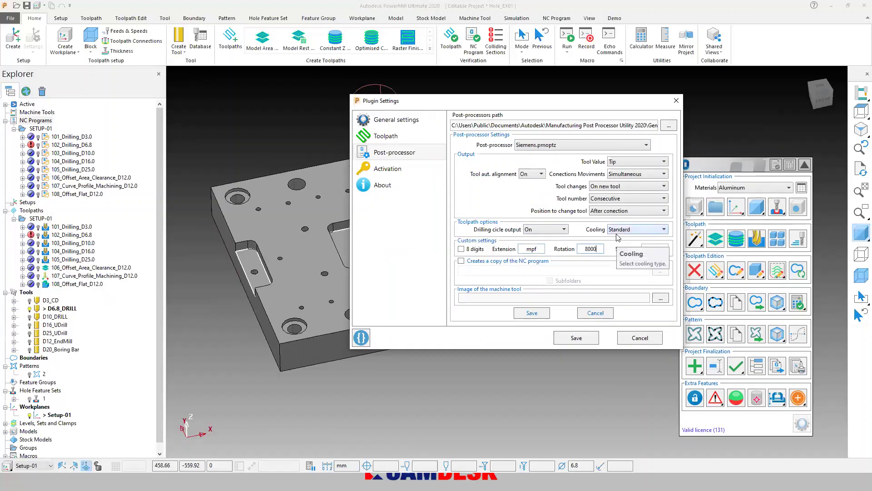
key("Tab")
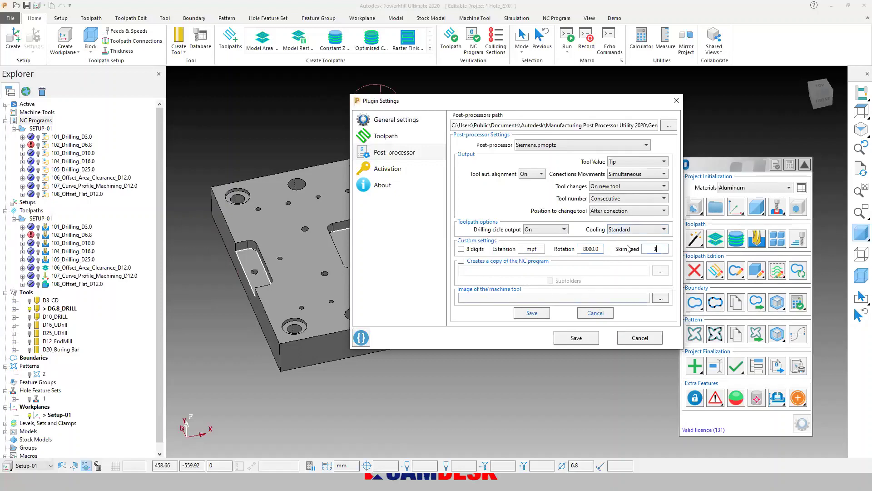
left_click(531, 313)
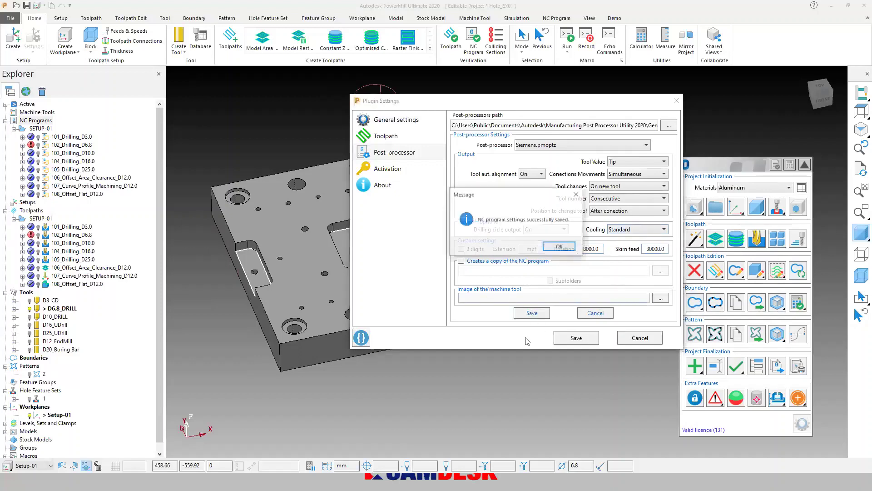
key("Return")
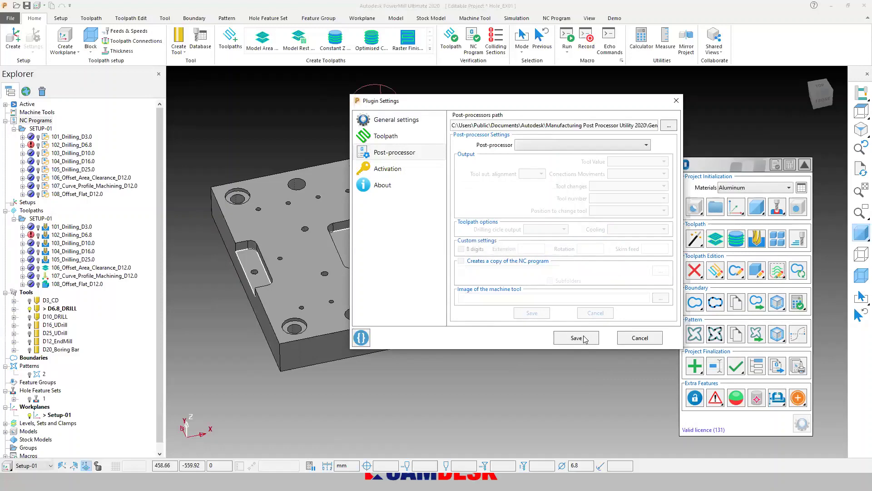
left_click(573, 339)
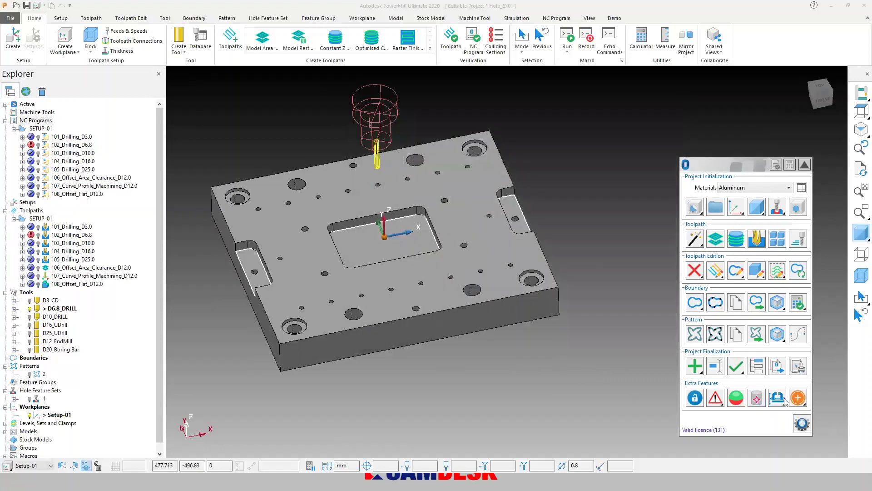
Review the plugin's general and post-processor settings and close them without saving
left_click(800, 427)
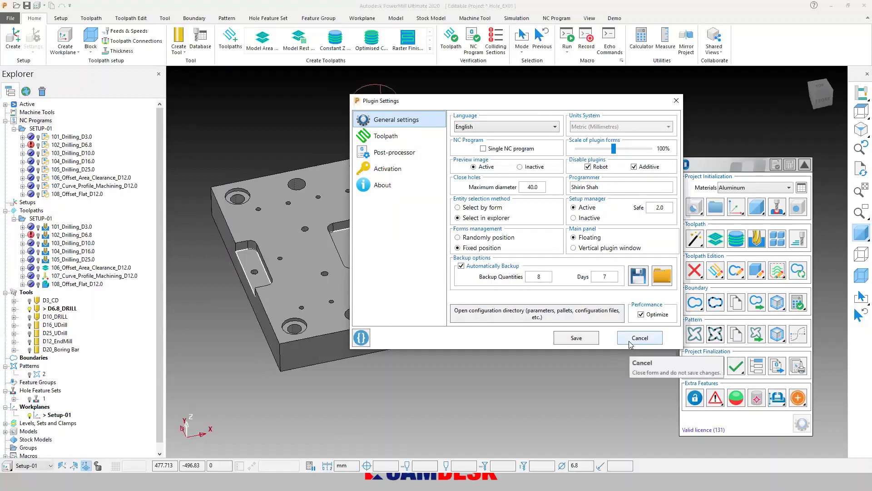
left_click(394, 154)
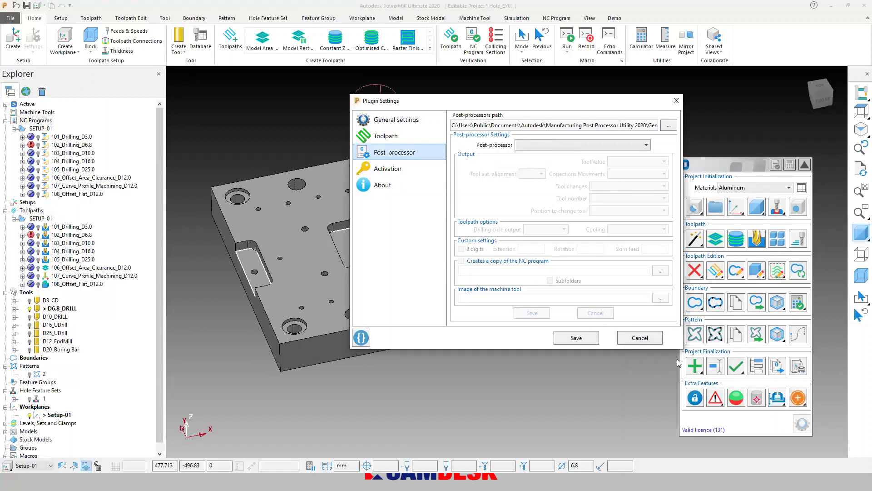
left_click(646, 339)
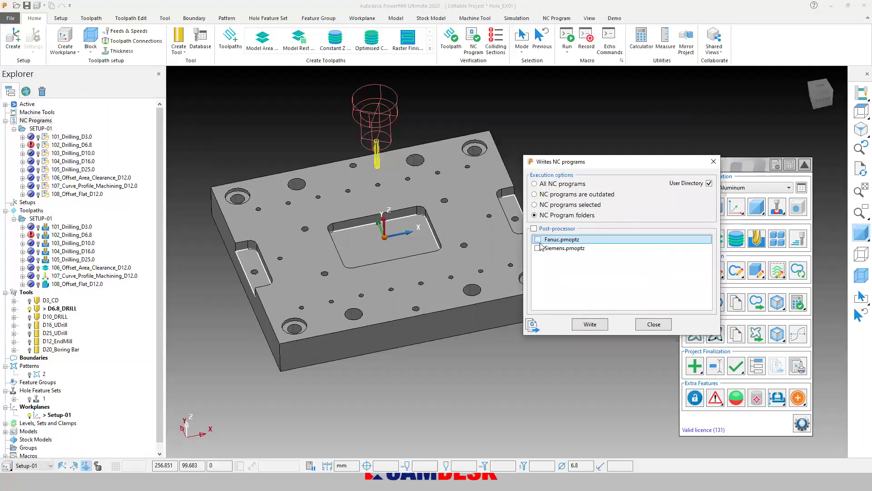
Enable both the Fanuc.pmoptz and Siemens.pmoptz post-processors for writing the NC programs
left_click(538, 240)
left_click(537, 244)
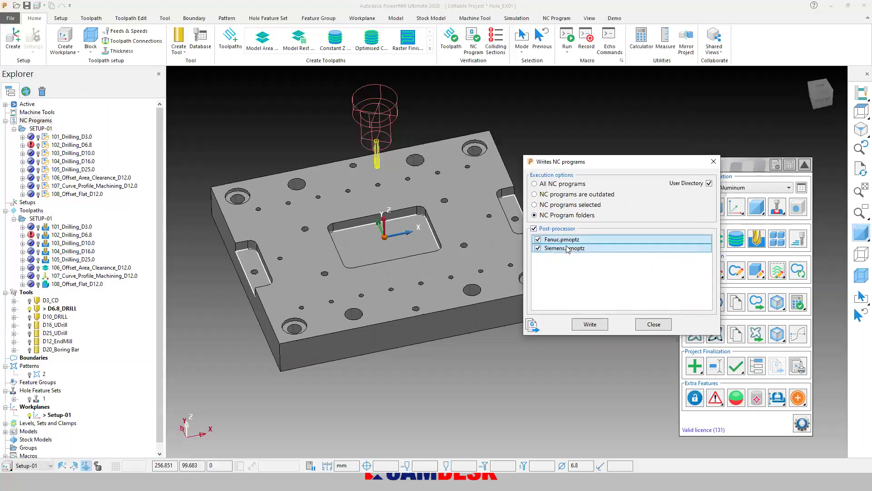
left_click(538, 249)
left_click(538, 249)
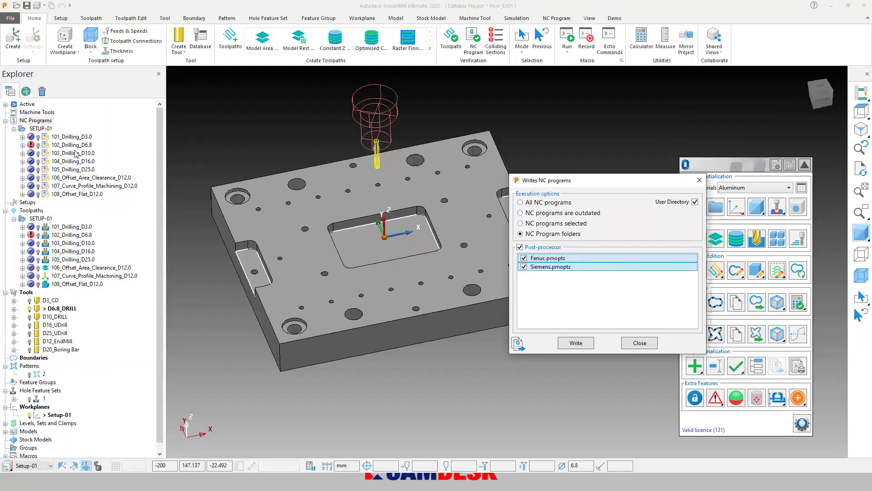
Try the selected-programs option with NC programs 101 to 108 and the all-programs option, and return to NC Program folders
left_click(71, 136)
left_click(89, 195, "shift")
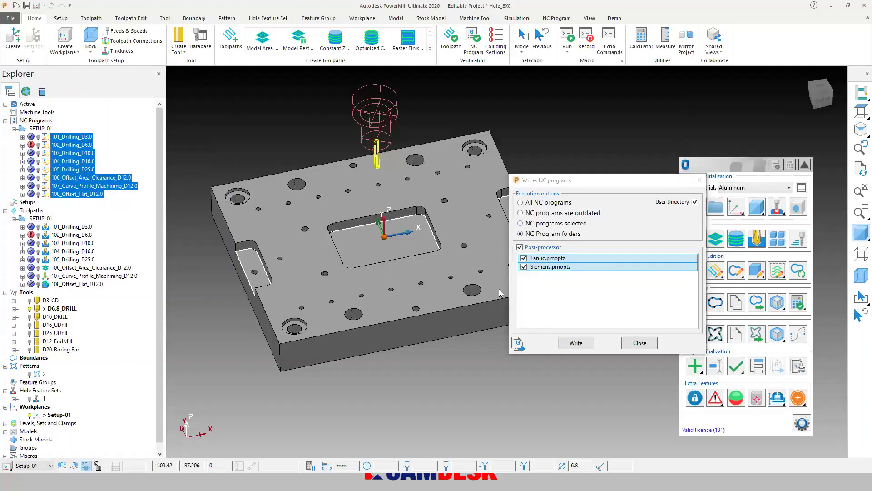
left_click(536, 224)
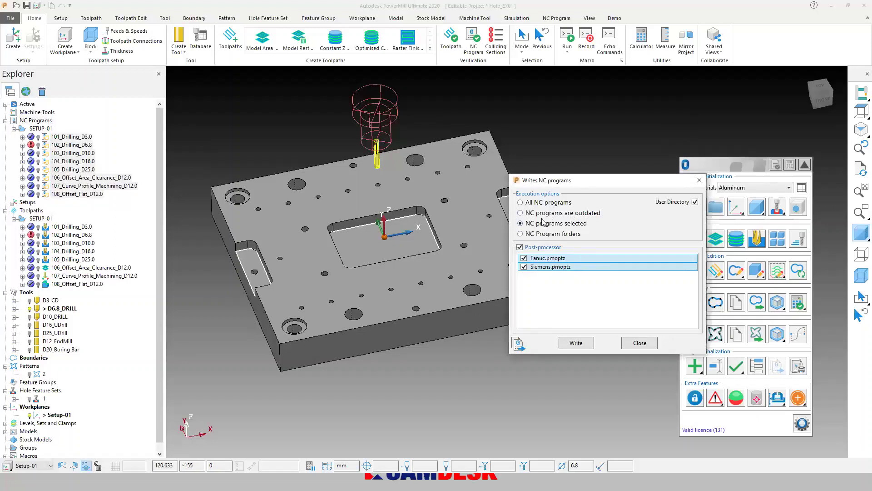
left_click(521, 203)
left_click(521, 234)
Write the NC programs of the SETUP-01 folder with both post-processors and close the Writes NC programs dialog
left_click(573, 344)
left_click(563, 354)
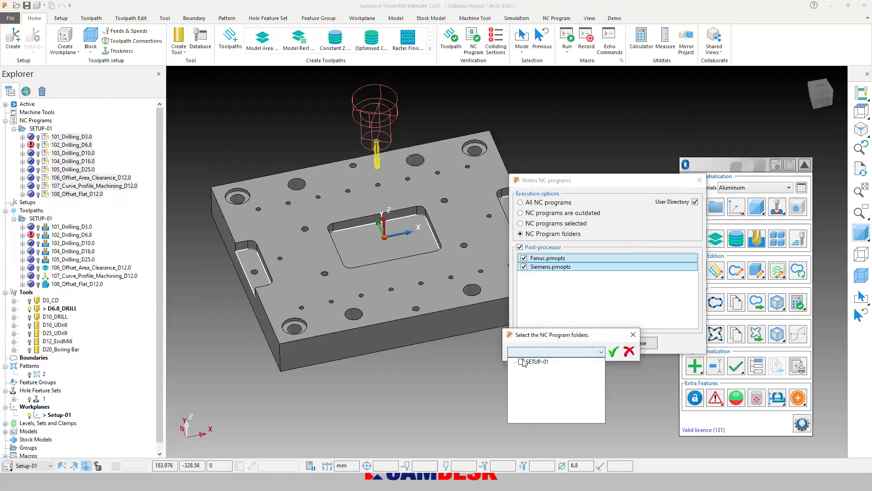
left_click(613, 352)
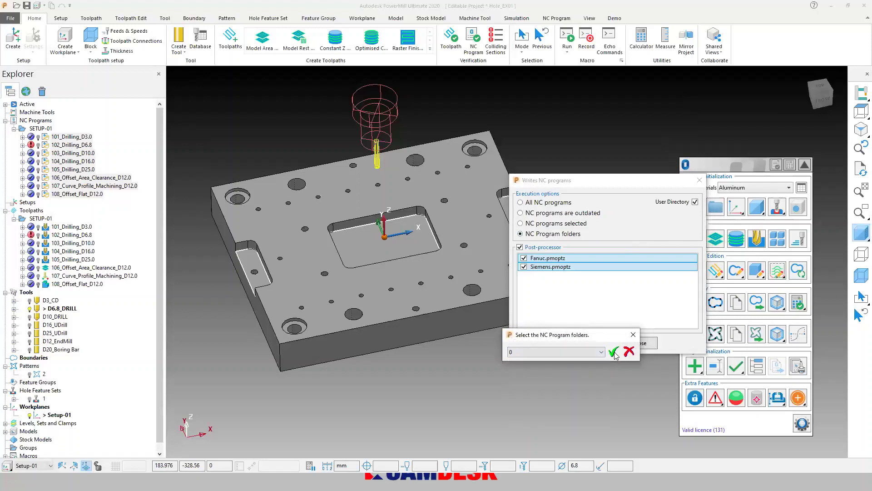
left_click(613, 351)
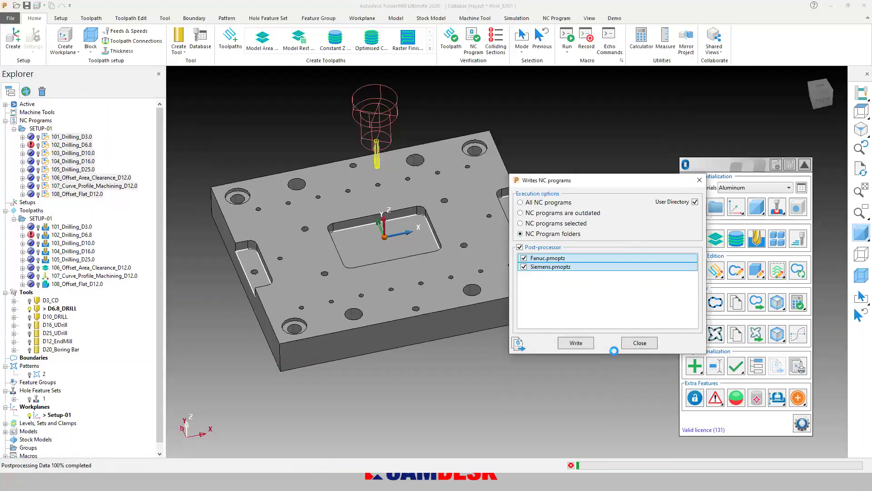
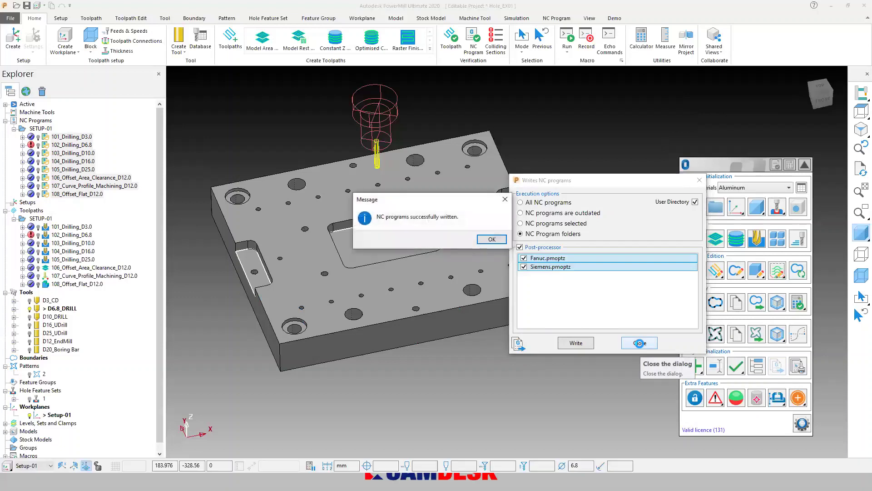
left_click(491, 244)
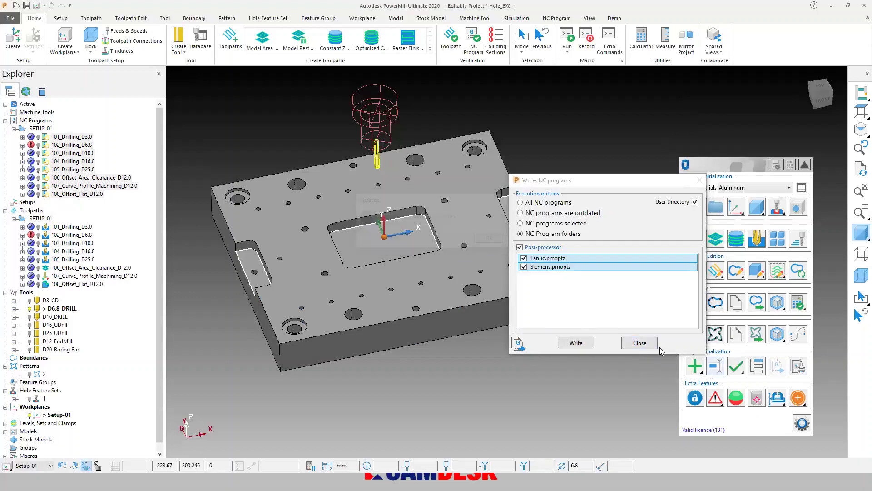
left_click(641, 343)
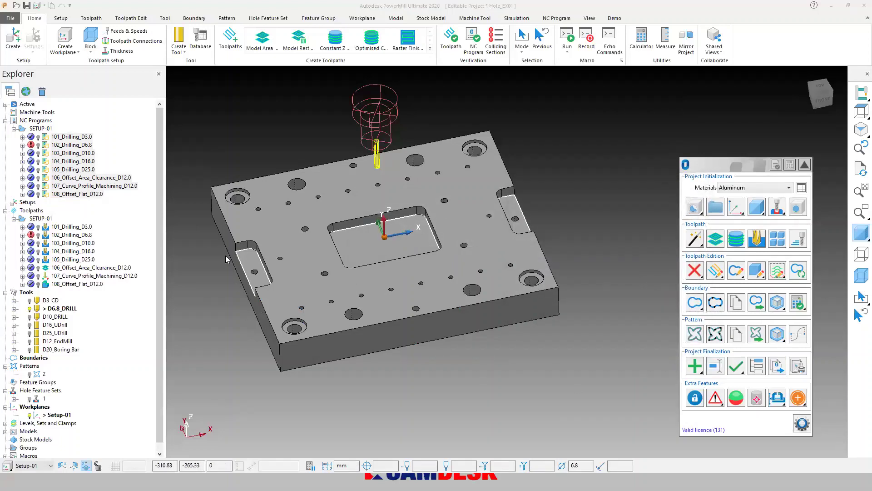
Switch to File Explorer and open Documents > 00-Work > 06-OptiNC > Hole_Example_01 > Hole_EX01 > ncprograms
key("super+e")
left_click(107, 259)
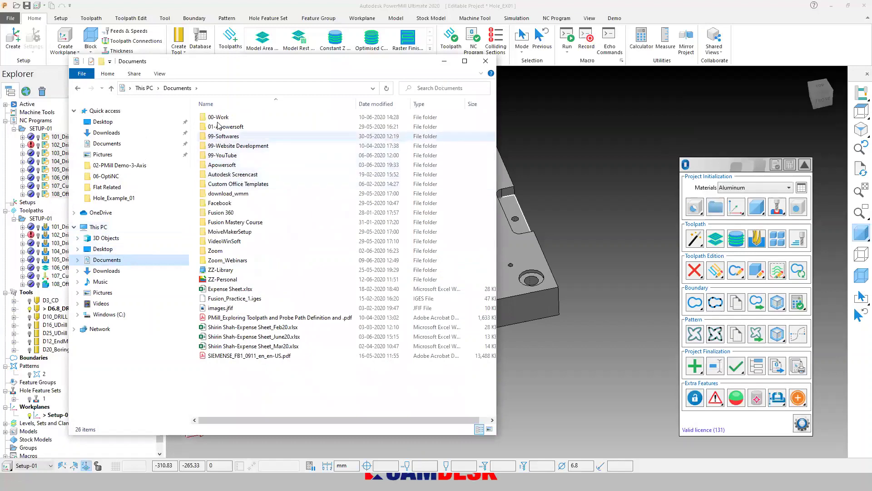
double_click(220, 118)
double_click(228, 172)
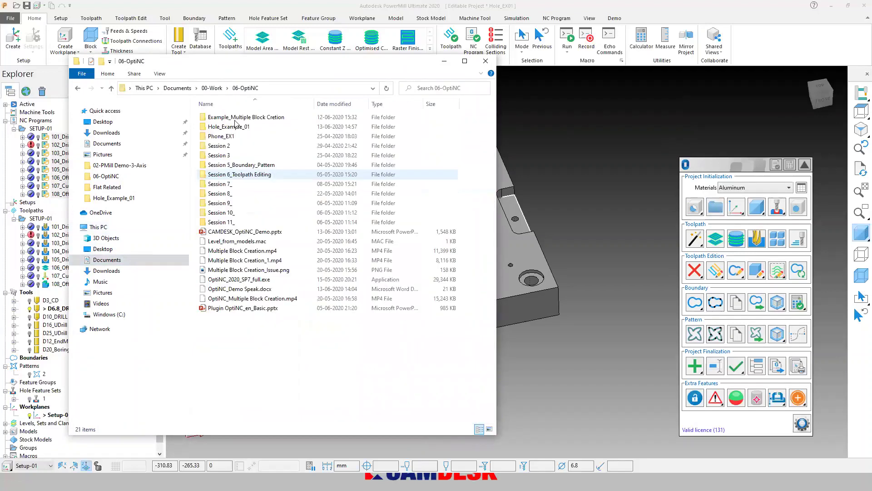
double_click(236, 126)
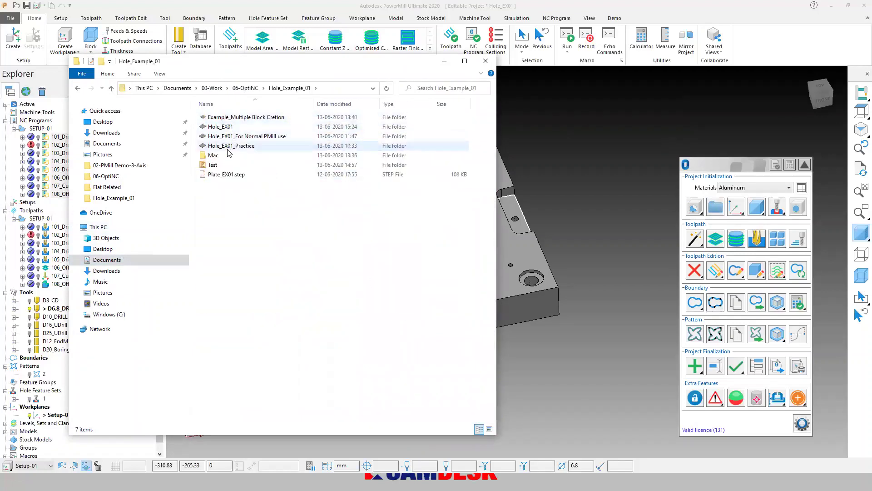
double_click(213, 165)
left_click(111, 88)
double_click(233, 126)
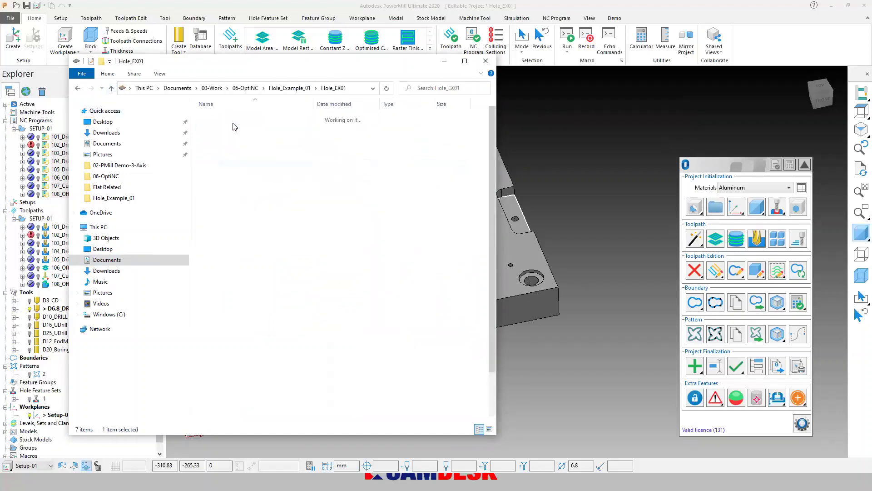
double_click(233, 126)
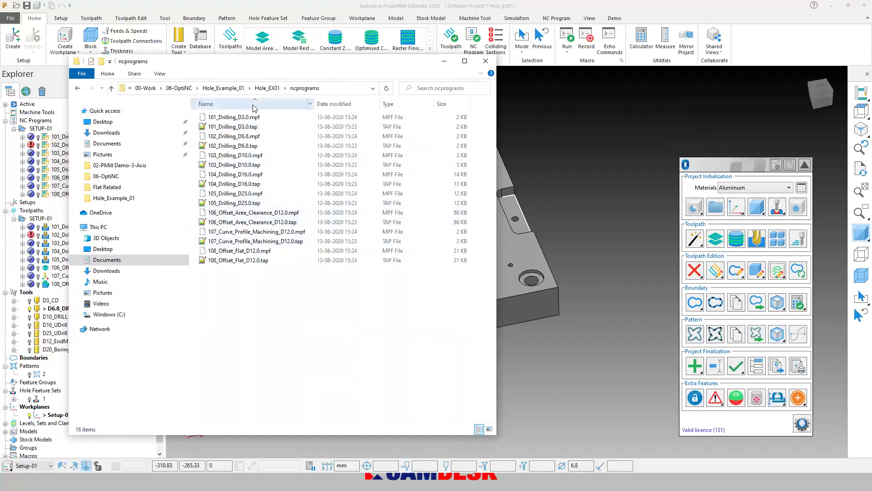
Sort the ncprograms files by type, enlarge the window and review the .mpf and .tap output files for programs 101 to 108
left_click(394, 104)
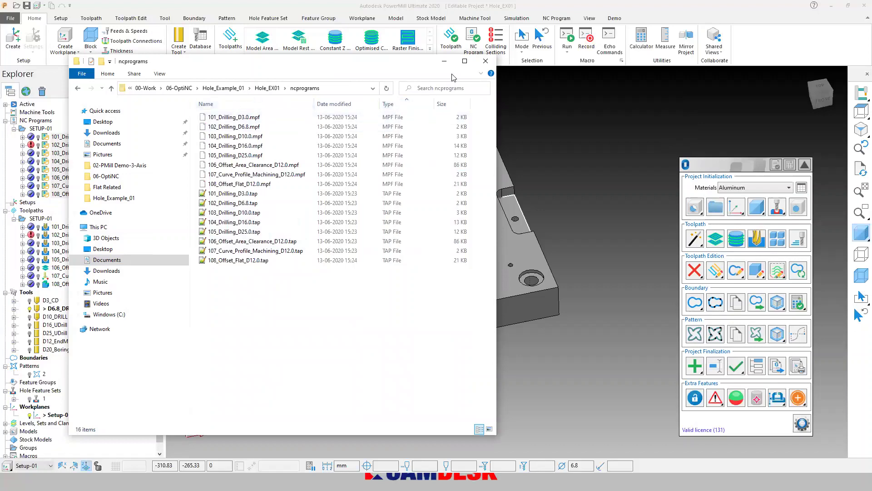
left_click(465, 60)
left_click_drag(122, 52, 271, 234)
left_click(271, 234)
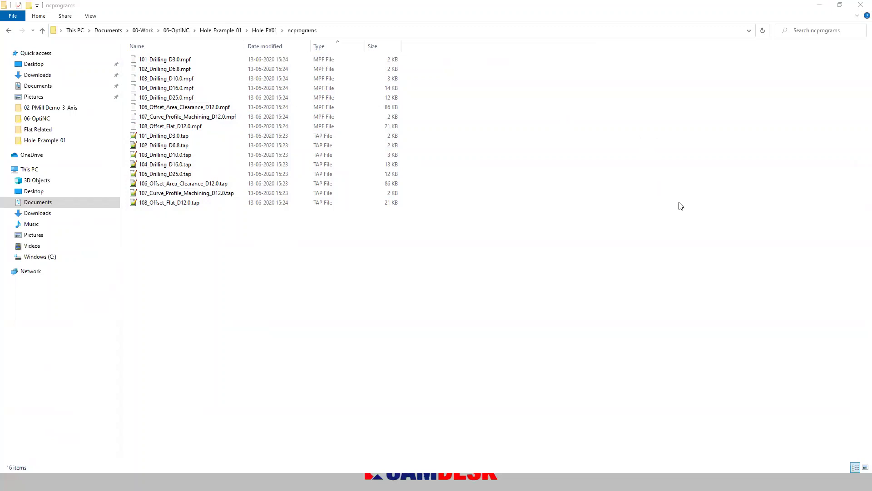
left_click_drag(218, 220, 136, 57)
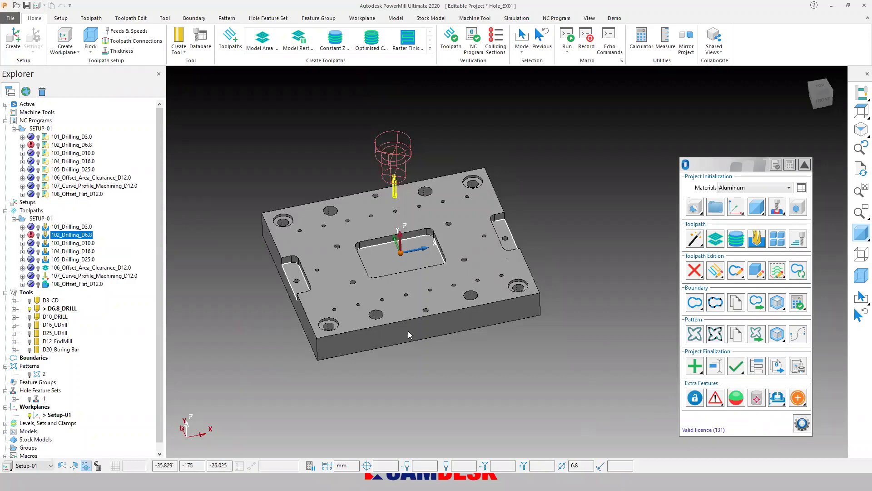
Switch back to PowerMill, collapse the SETUP-01 NC programs folder, and deactivate the D6.8_DRILL tool and the boundaries
left_click(14, 128)
right_click(392, 160)
left_click(418, 178)
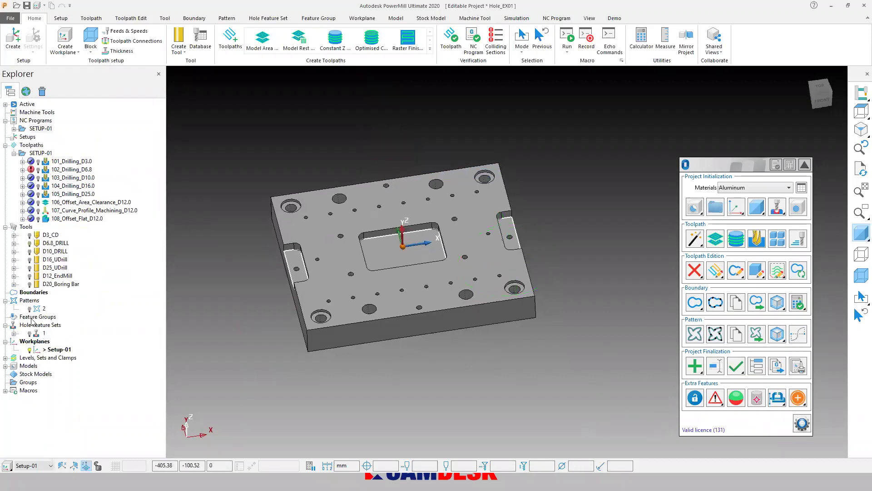
right_click(22, 295)
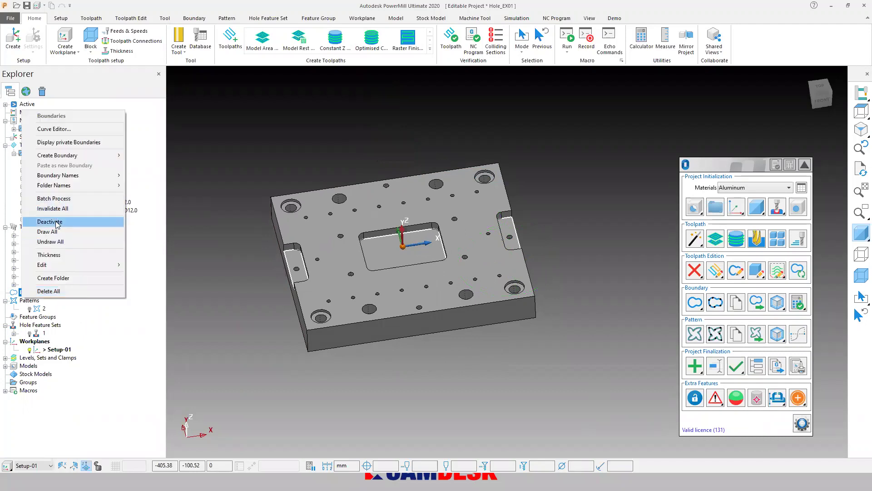
left_click(56, 223)
left_click(694, 398)
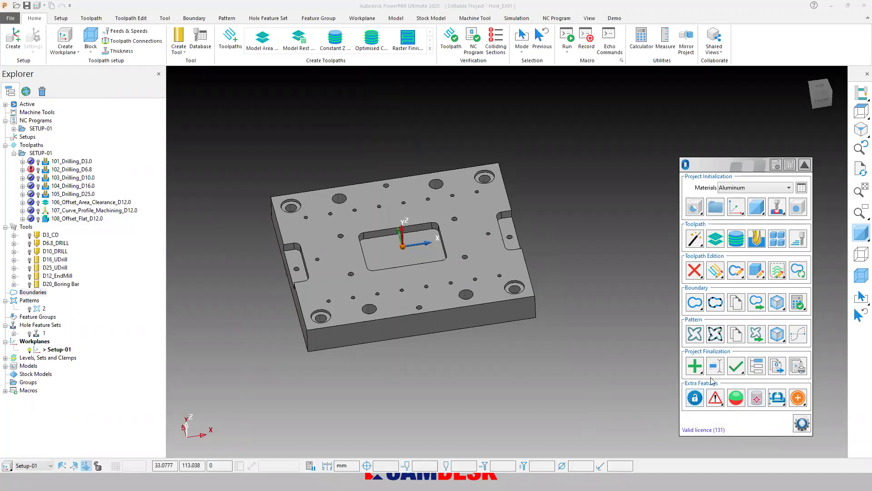
left_click(698, 400)
Try to delete pattern 2 with the standard delete command and dismiss the resulting dialog
left_click(38, 309)
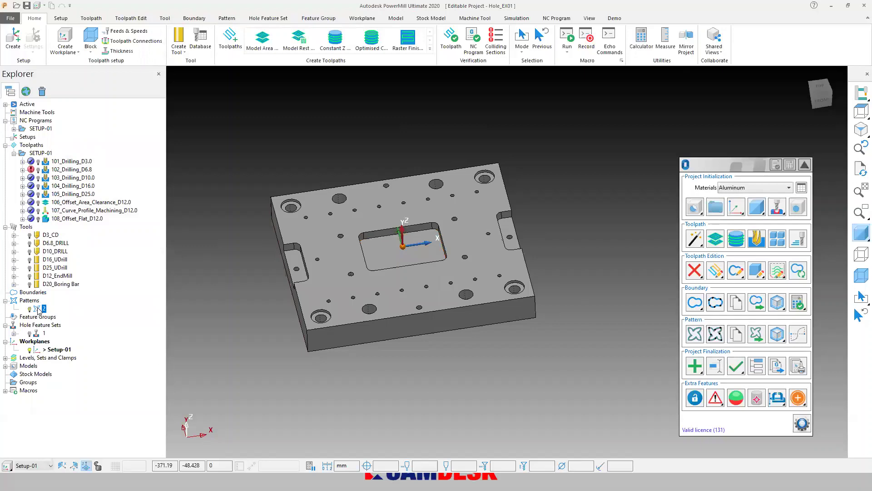
right_click(40, 310)
left_click(68, 307)
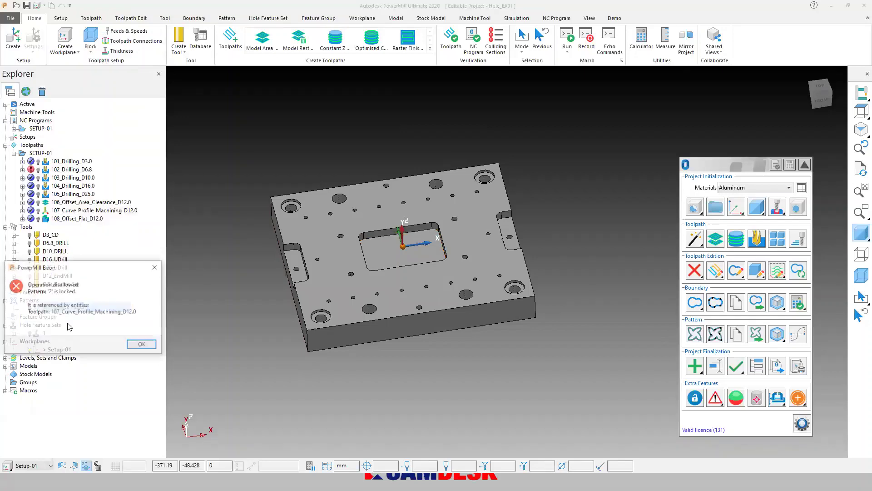
left_click_drag(86, 267, 146, 252)
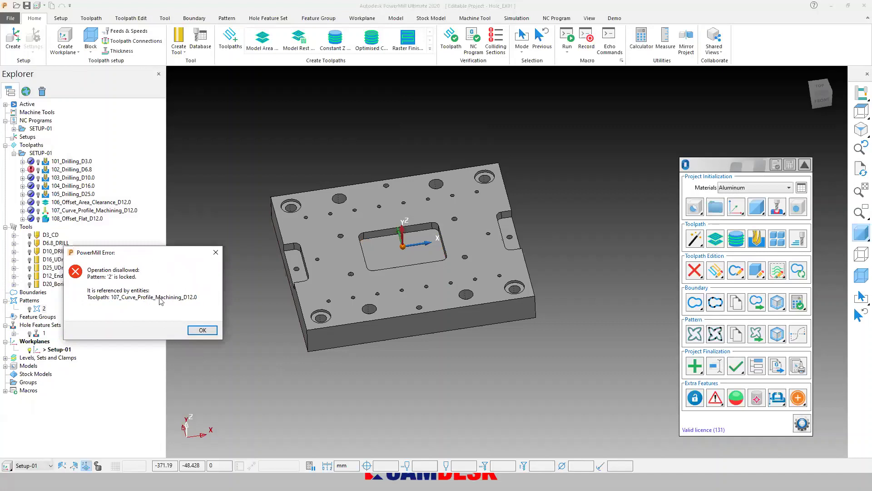
left_click(205, 333)
Try the plugin's forced Delete Pattern function with pattern 2 selected but not activated
left_click(715, 398)
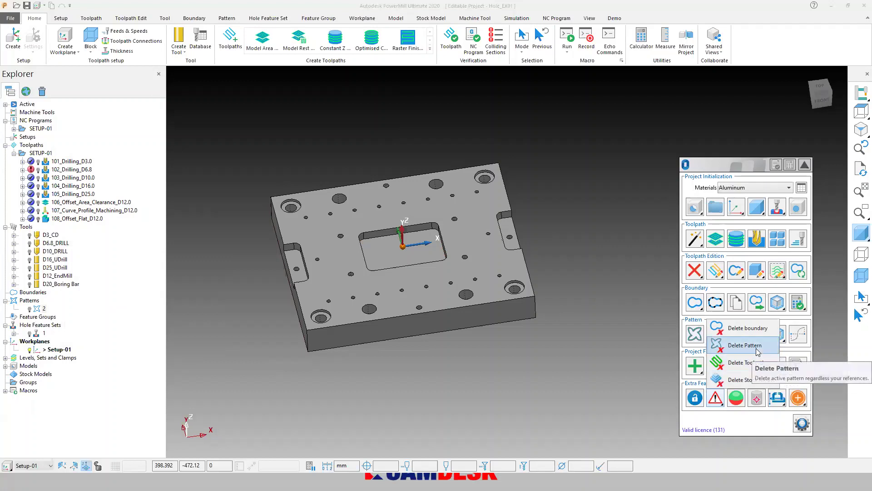
left_click(41, 308)
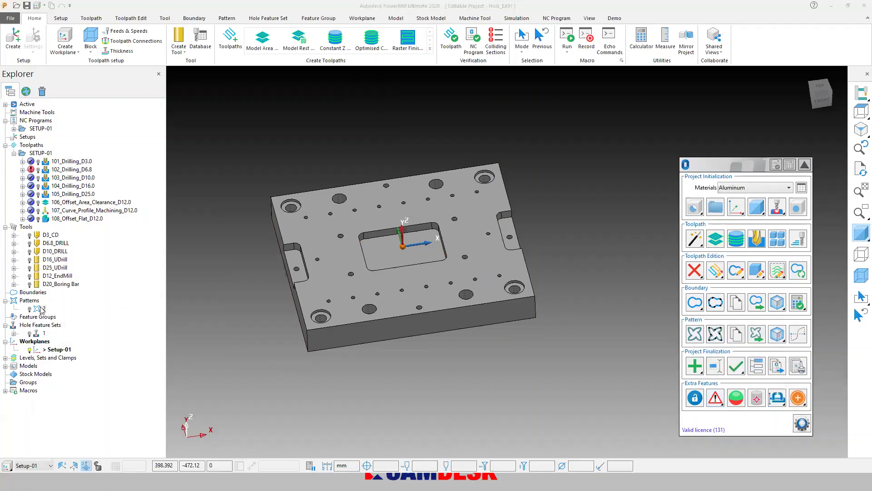
left_click(39, 308)
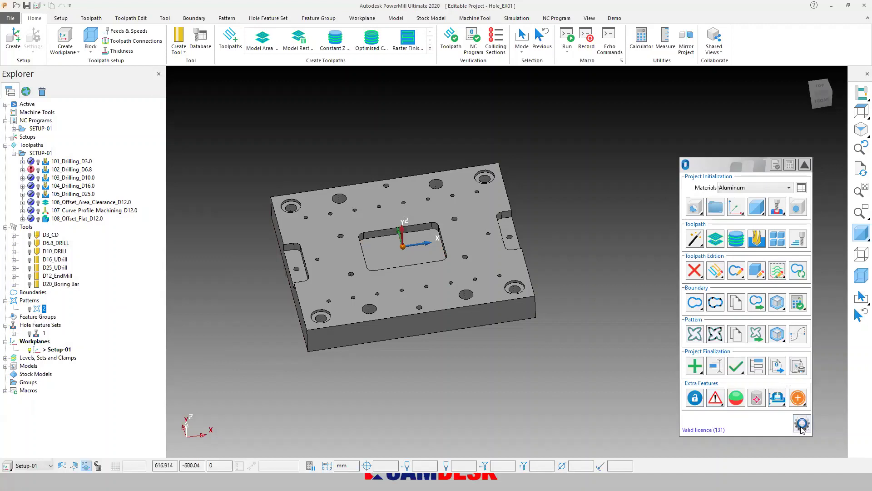
left_click(715, 398)
left_click(745, 347)
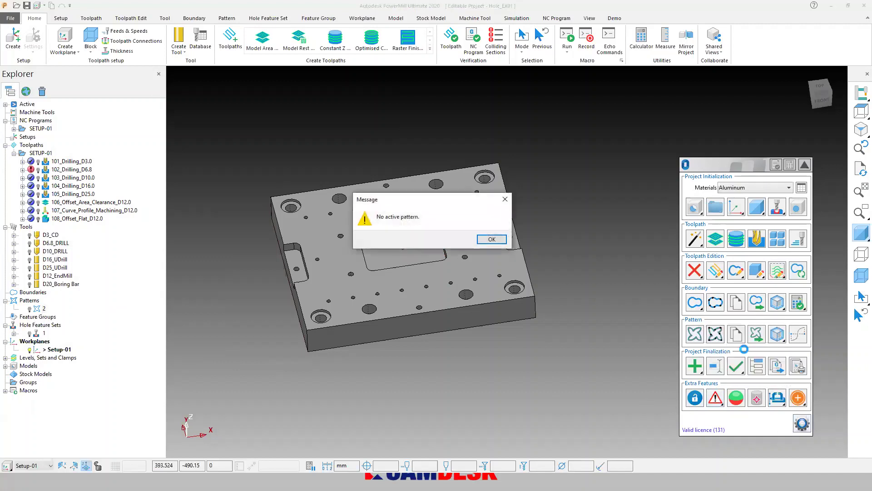
left_click(502, 243)
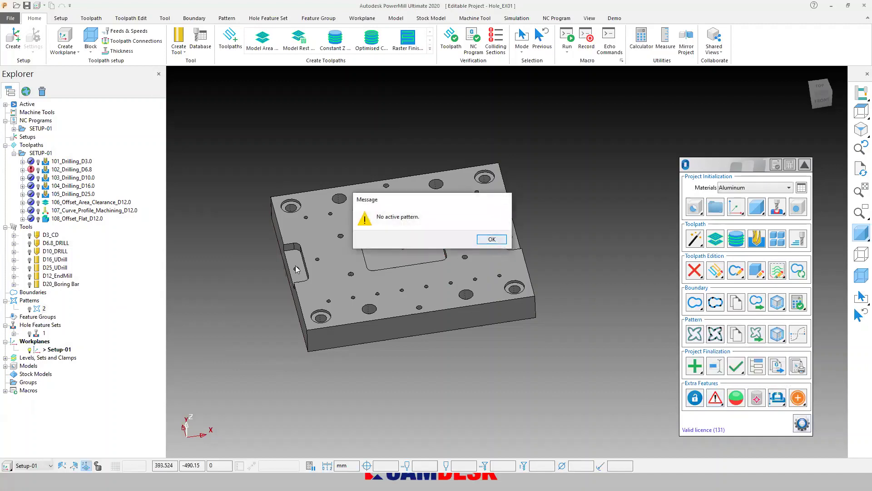
Activate pattern 2, delete it regardless of its references, and check toolpath 107_Curve_Profile_Machining_D12.0 in the view
double_click(36, 310)
left_click(715, 398)
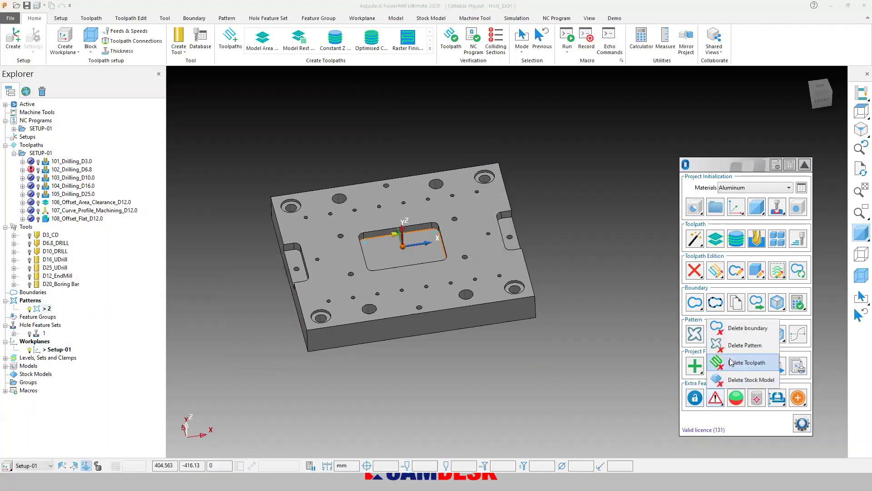
left_click(732, 349)
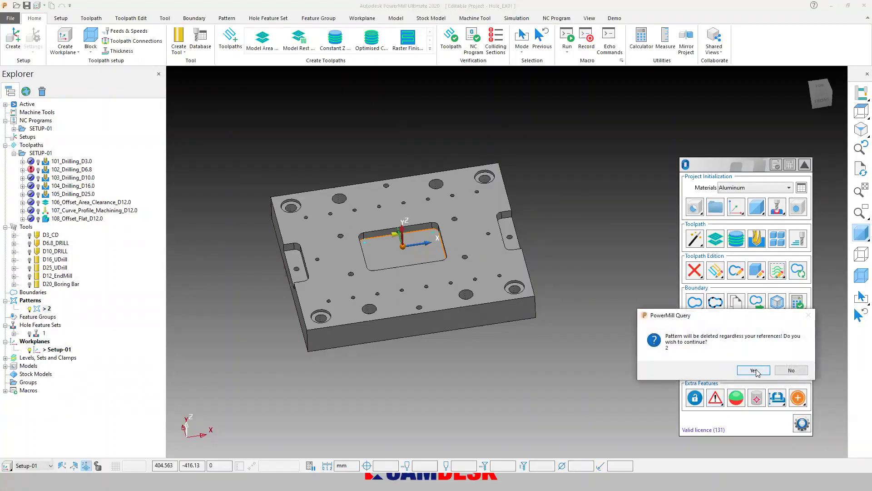
left_click(757, 372)
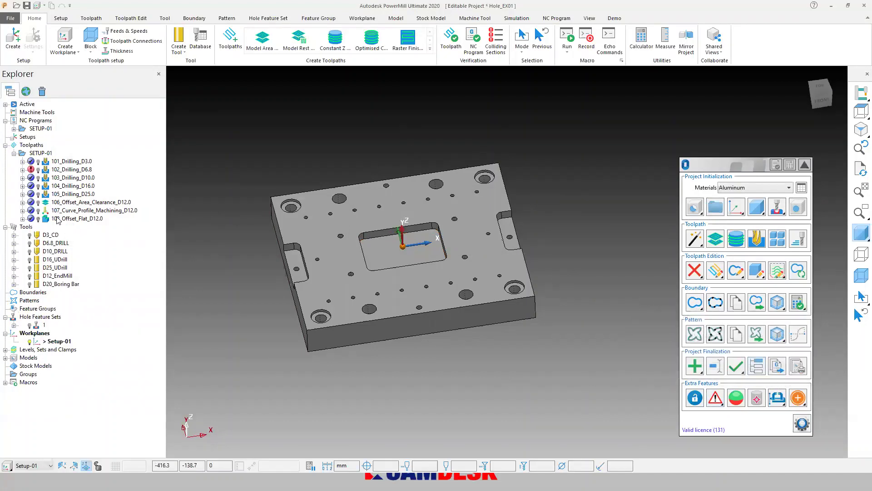
double_click(44, 210)
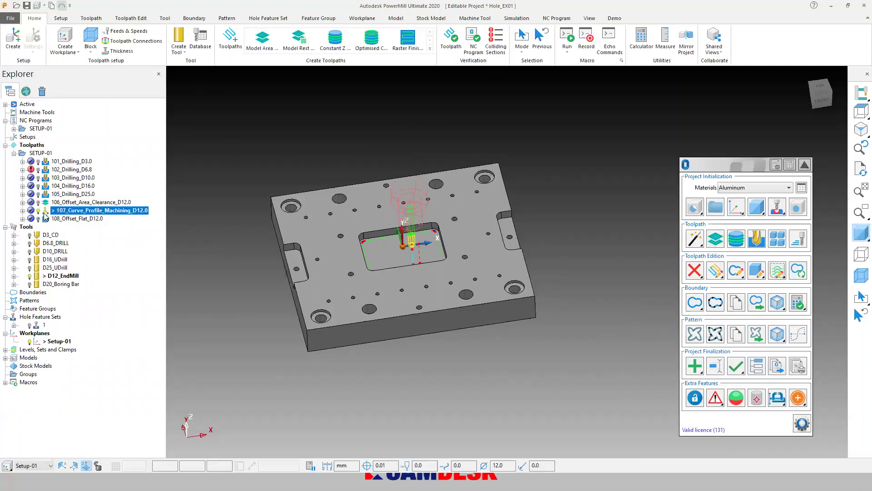
double_click(45, 213)
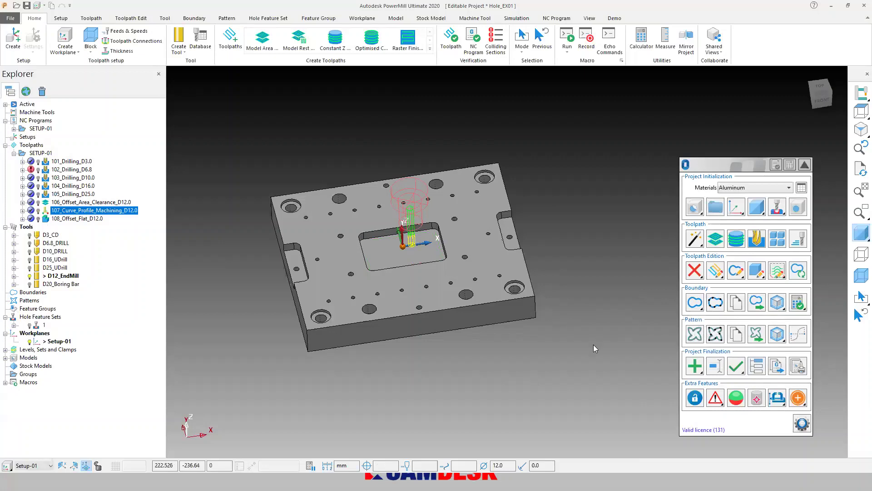
Start the plugin's Model Analysis, deactivate the D12_EndMill tool and examine the plate with flat surfaces shading
left_click(737, 399)
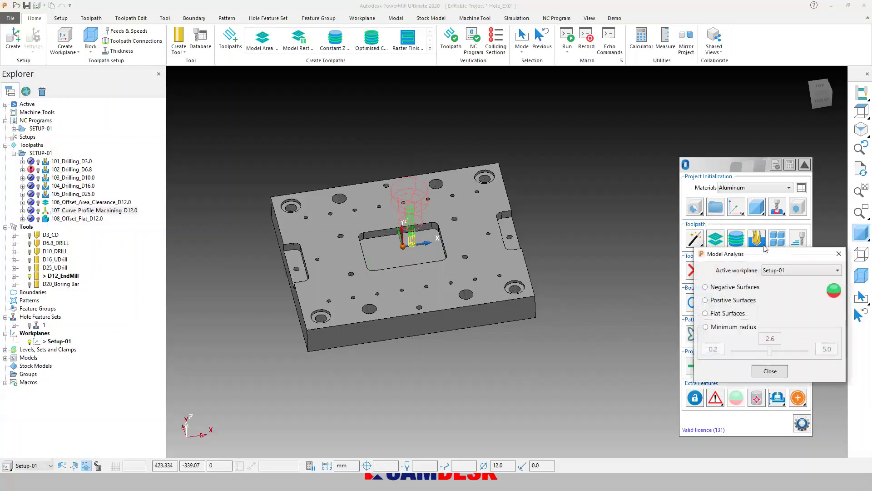
scroll(339, 321, "down", 1)
scroll(498, 289, "up", 3)
scroll(518, 278, "down", 2)
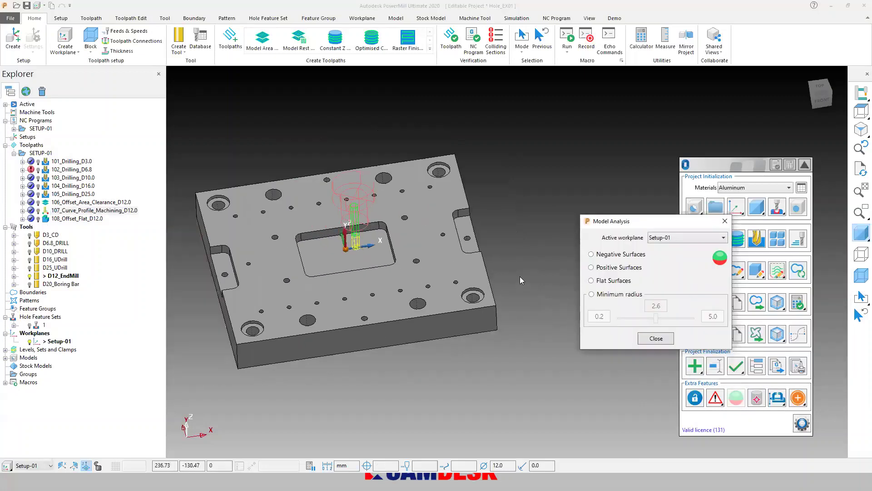
double_click(38, 277)
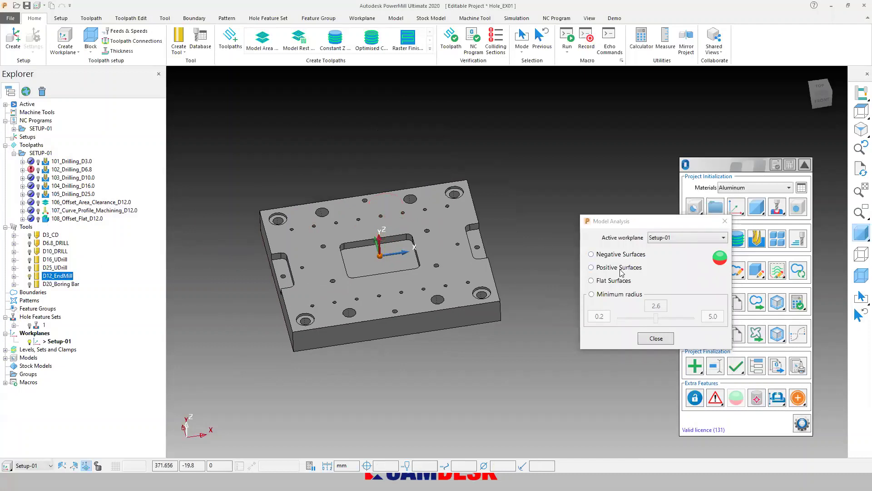
left_click(617, 284)
middle_click_drag(389, 287, 381, 303)
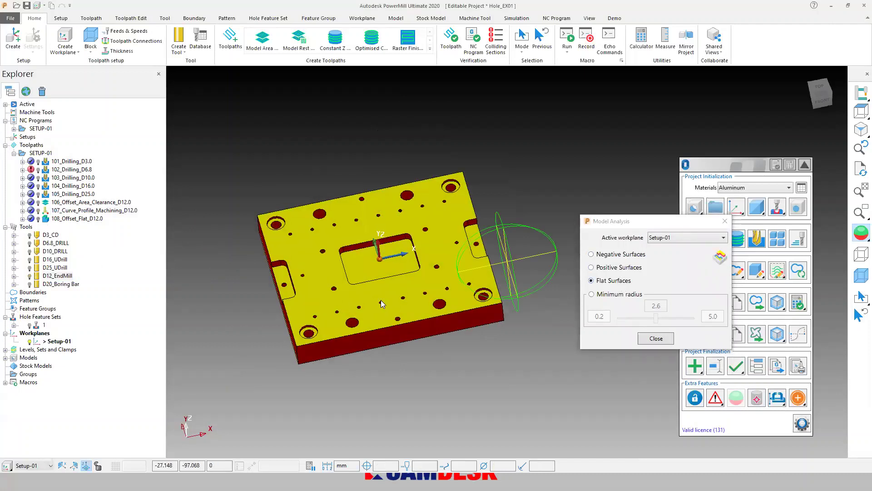
scroll(385, 293, "up", 4)
scroll(385, 294, "down", 3)
scroll(372, 286, "up", 3)
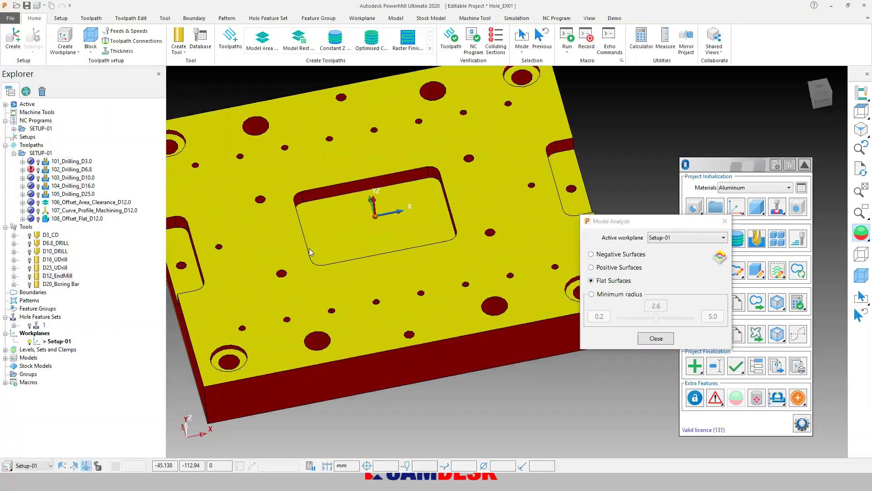
scroll(367, 283, "down", 2)
Examine the plate with positive surfaces shading and negative surfaces shading
left_click(611, 268)
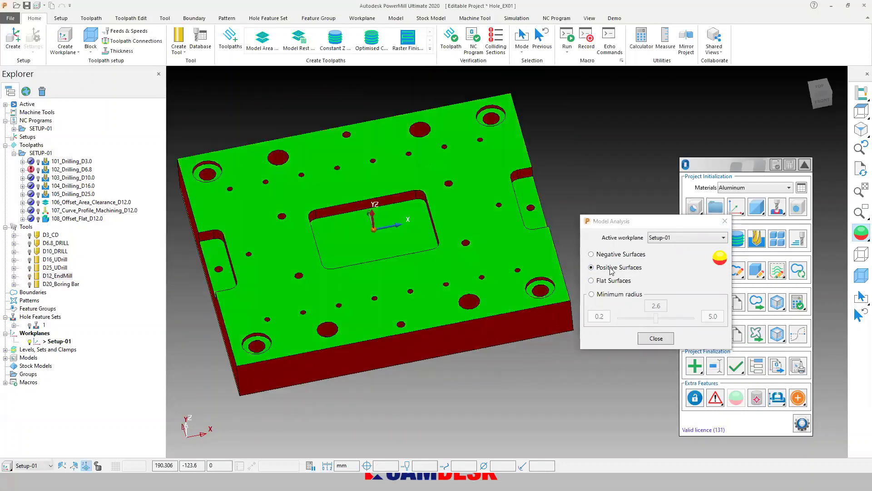
middle_click_drag(414, 313, 415, 291)
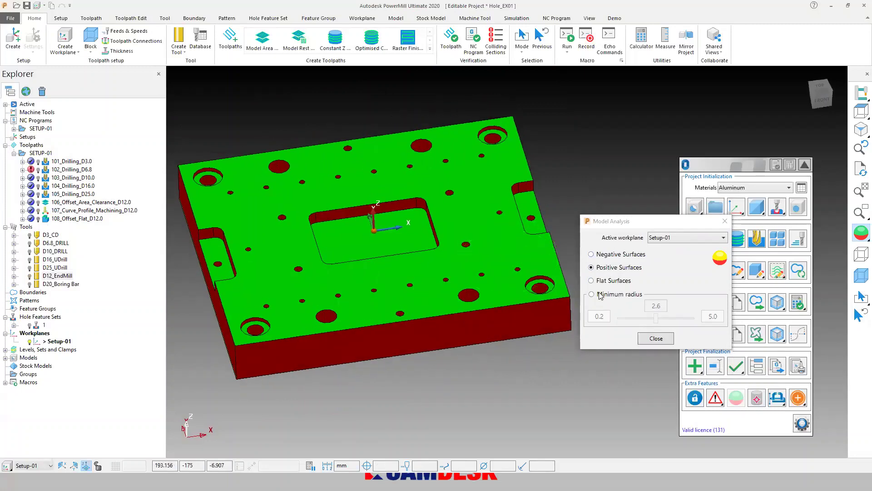
left_click(607, 257)
middle_click_drag(445, 254, 520, 314)
left_click(607, 267)
Shade the plate by minimum radius, inspect the radius range limits and close the Model Analysis dialog
left_click(591, 294)
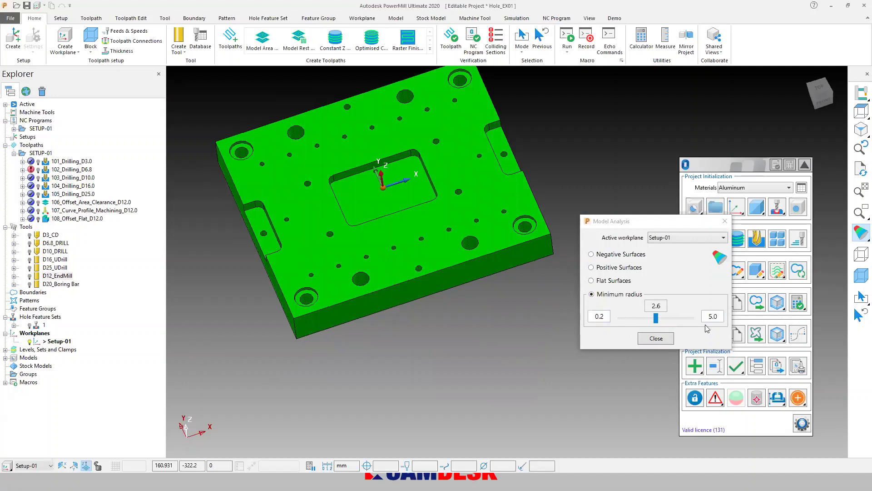
double_click(720, 318)
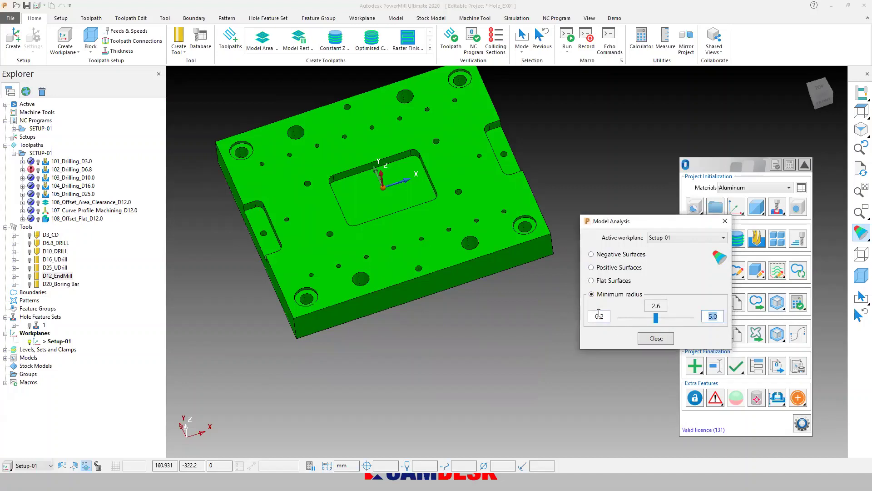
left_click(655, 340)
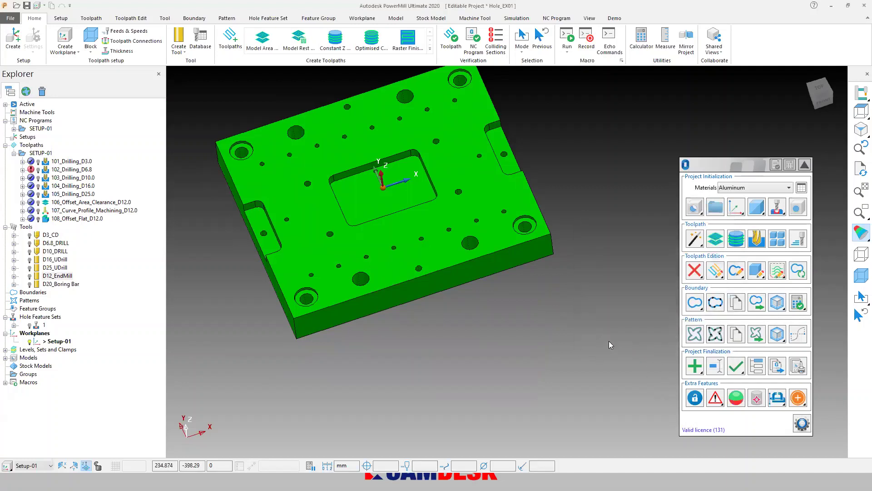
Try the plugin's bad surfaces extra feature on the plate model, viewing the plate from a steeper angle
left_click(754, 404)
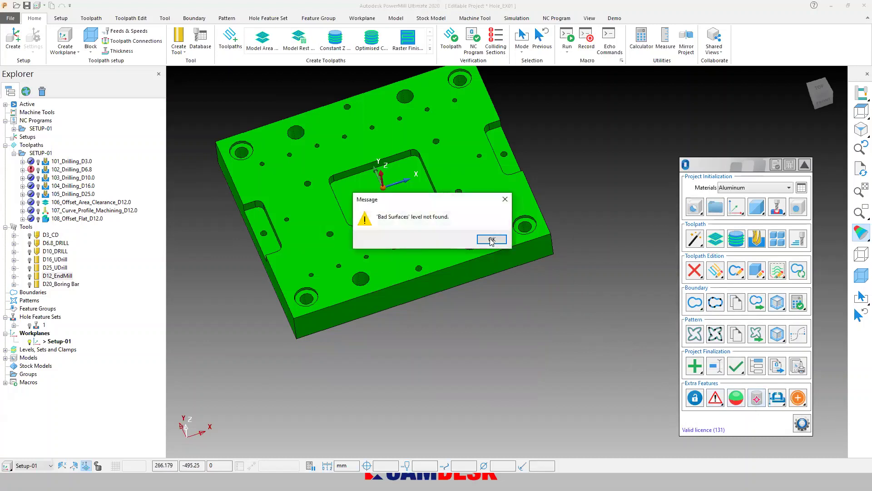
key("Return")
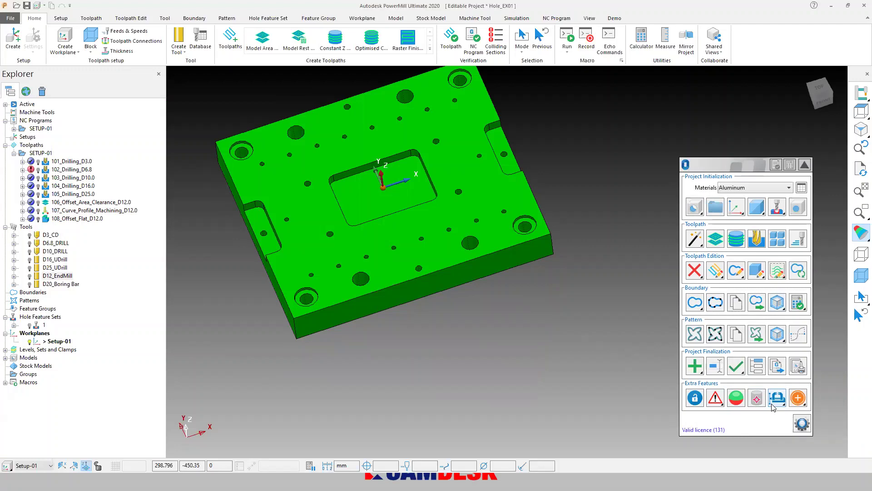
middle_click_drag(453, 395, 508, 269)
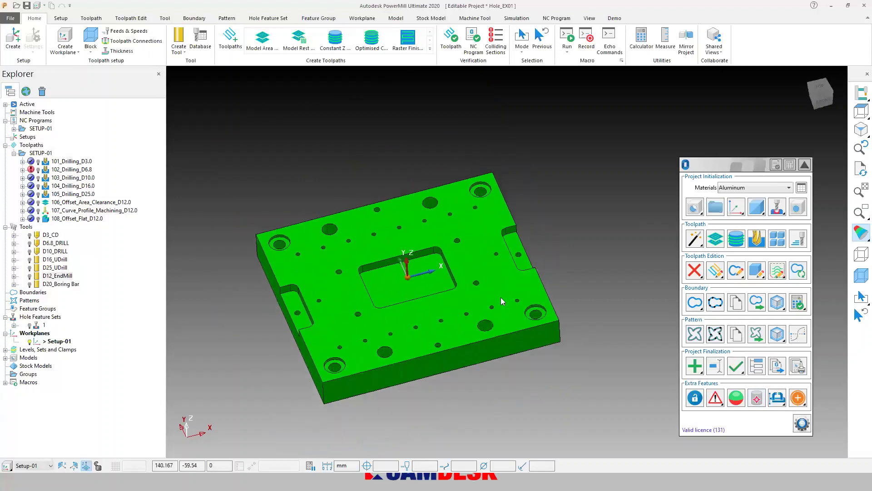
left_click(756, 399)
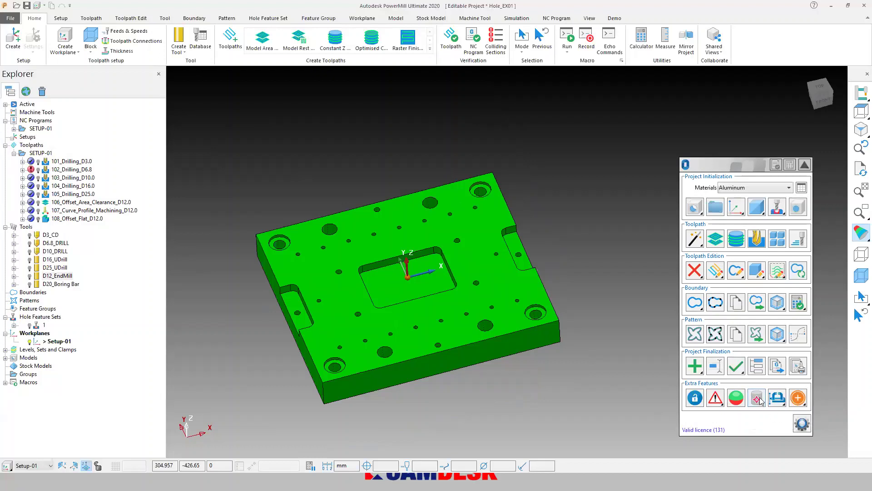
Add the note "This toolpaths need extra care" to toolpath 101_Drilling_D3.0, check the NC programs' notes and close the notes editor
left_click(803, 421)
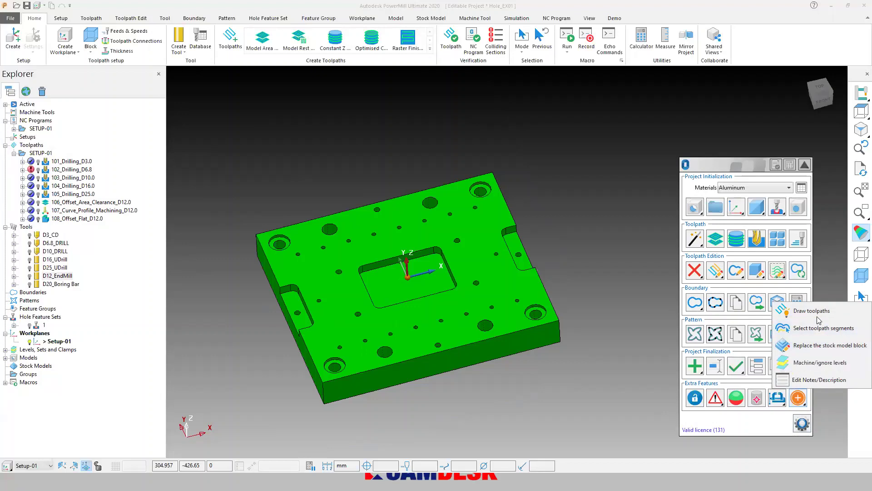
left_click(823, 381)
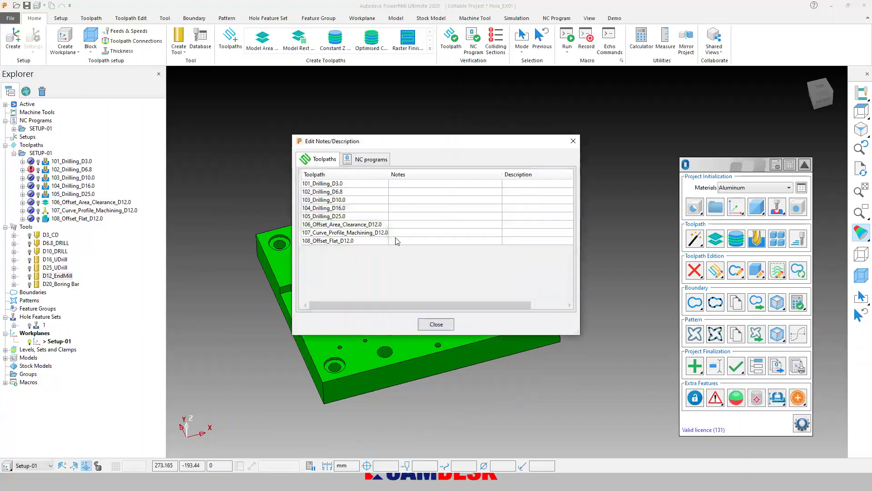
left_click(310, 184)
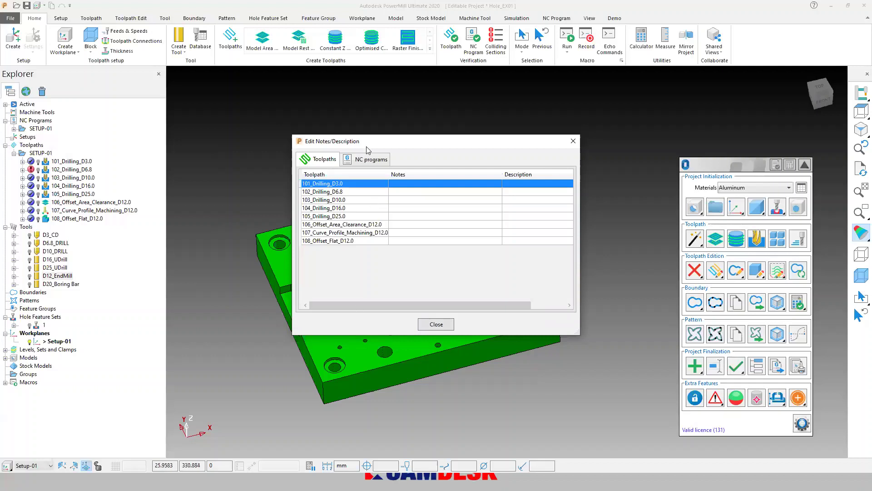
left_click(407, 184)
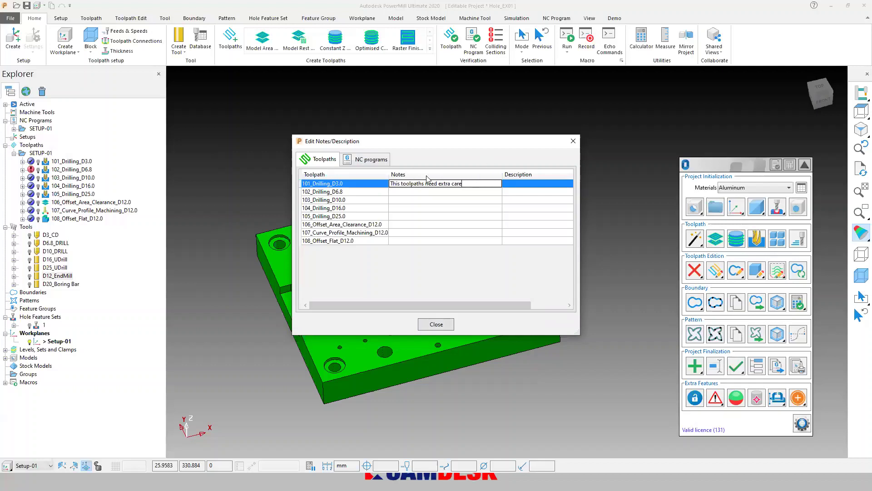
left_click(454, 199)
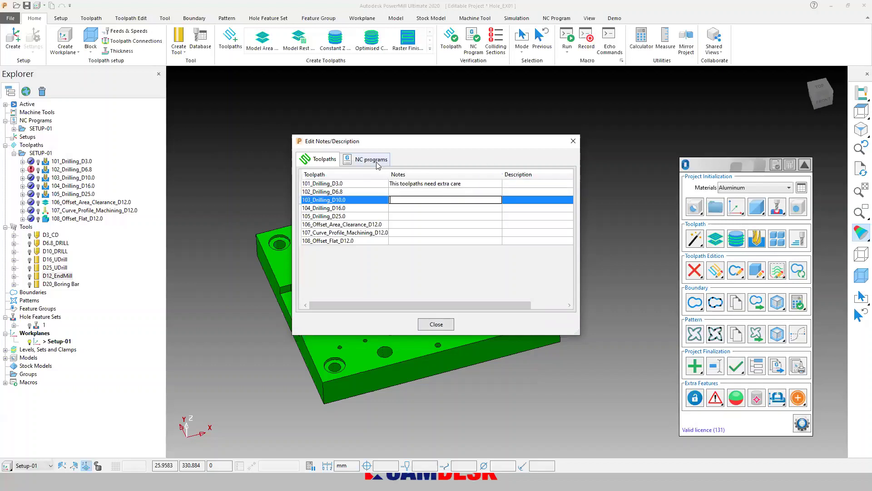
left_click(377, 164)
left_click(316, 161)
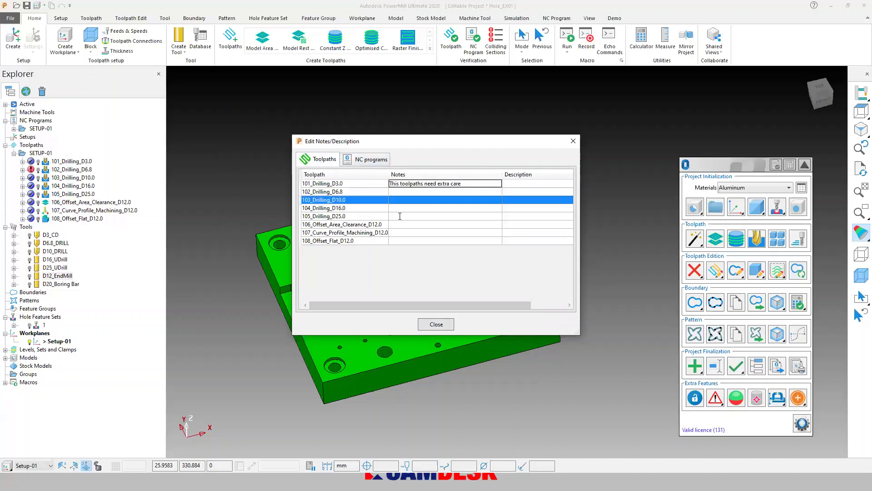
left_click(445, 323)
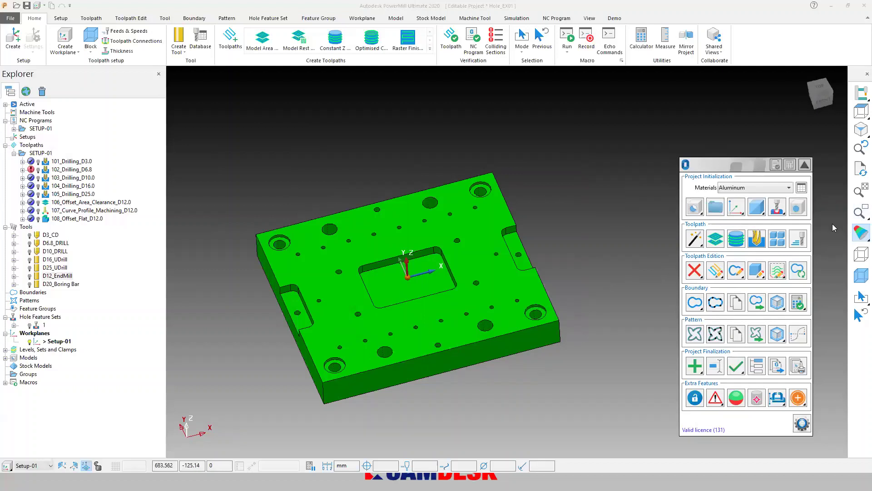
Switch the plate from analysis shading back to plain grey shading
mouse_move(860, 232)
left_click(819, 231)
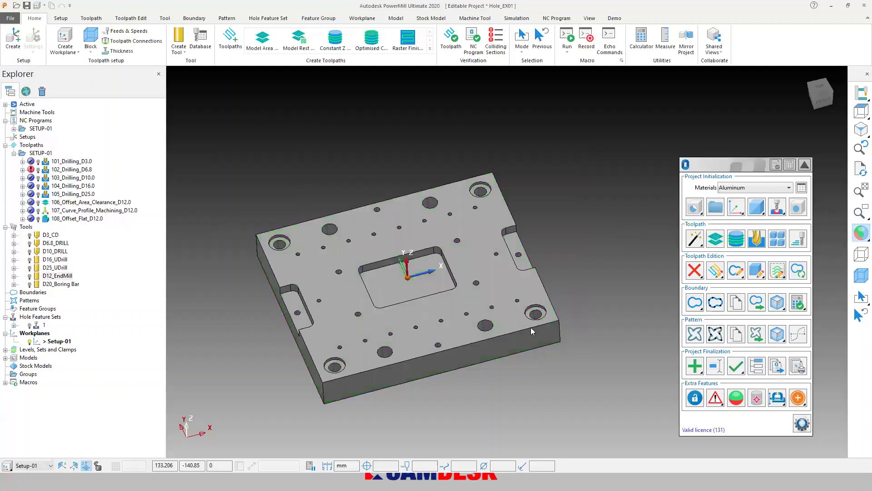
middle_click_drag(490, 331, 459, 345)
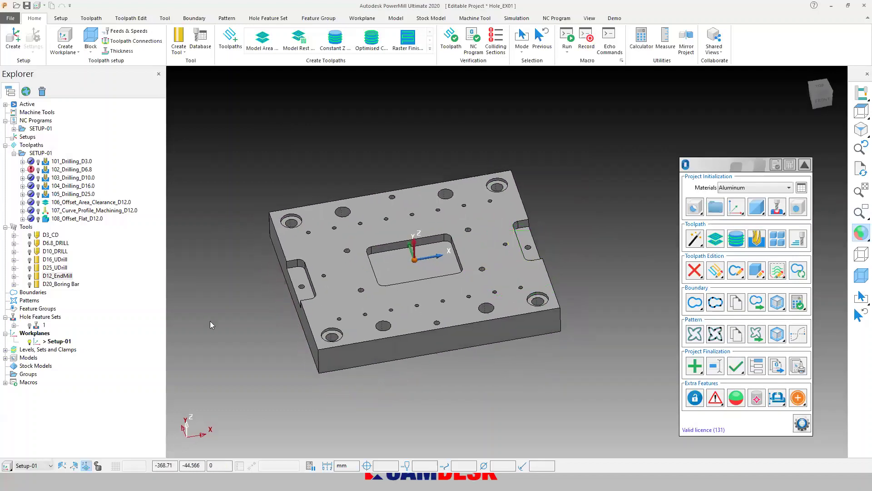
Open the plugin settings and look through the toolpath and post-processor options
left_click(802, 423)
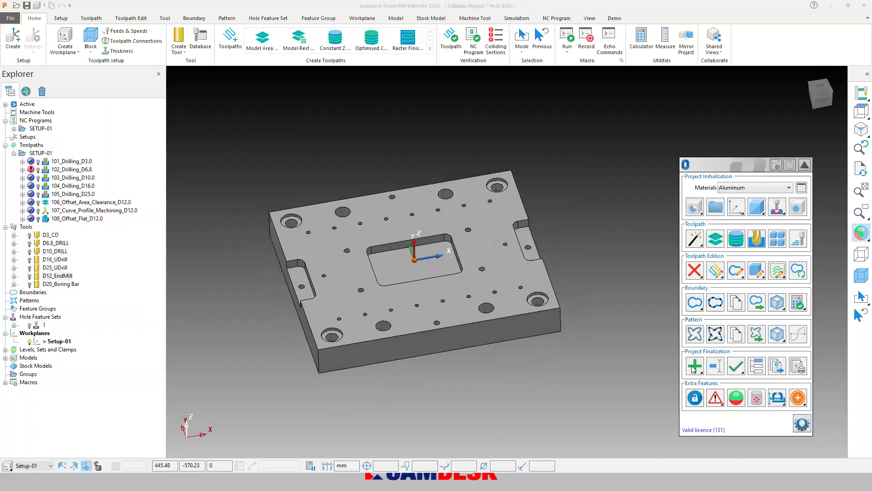
left_click(400, 138)
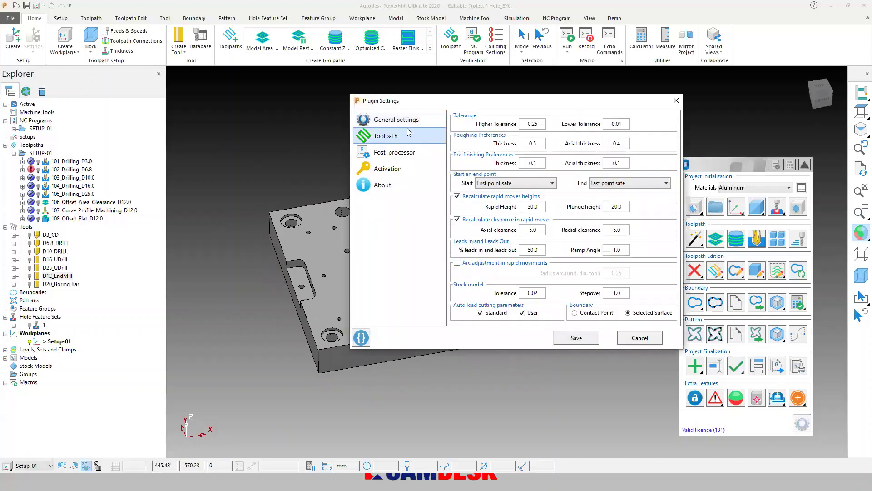
left_click(397, 200)
left_click(403, 184)
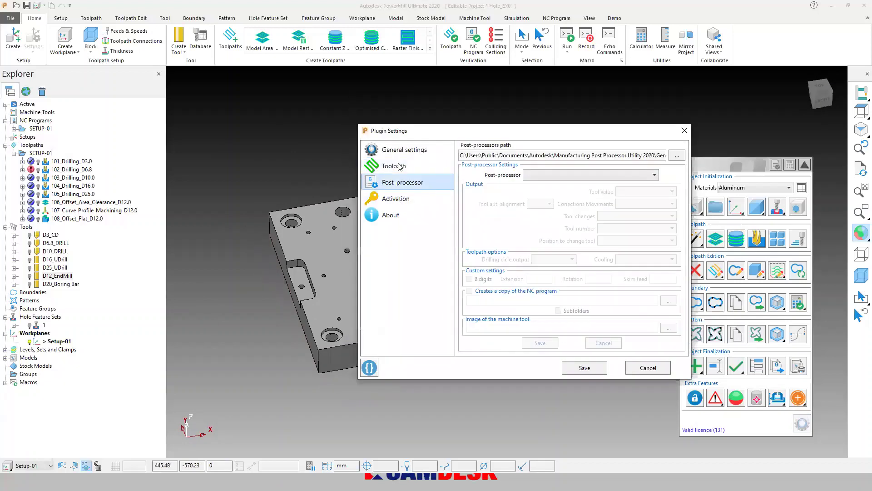
left_click(399, 168)
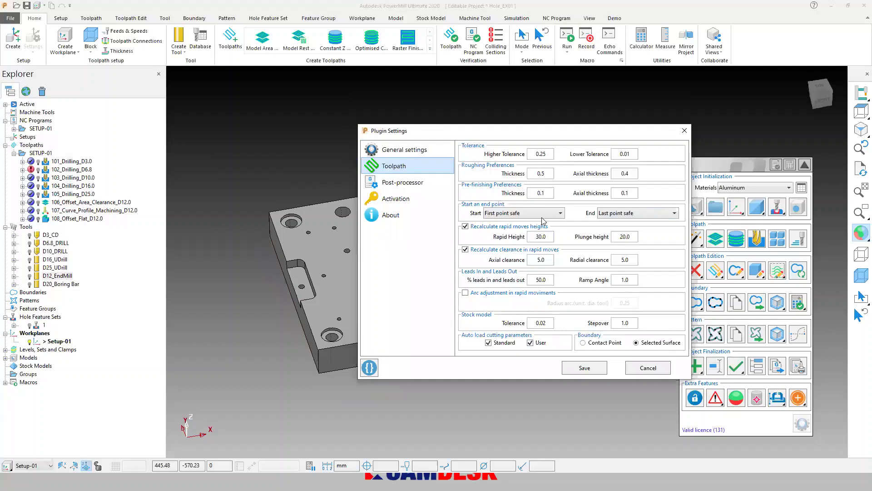
Review the toolpath defaults for rapid height, clearance, lead percentage and stock model, and close the plugin settings without saving
left_click_drag(521, 130, 471, 146)
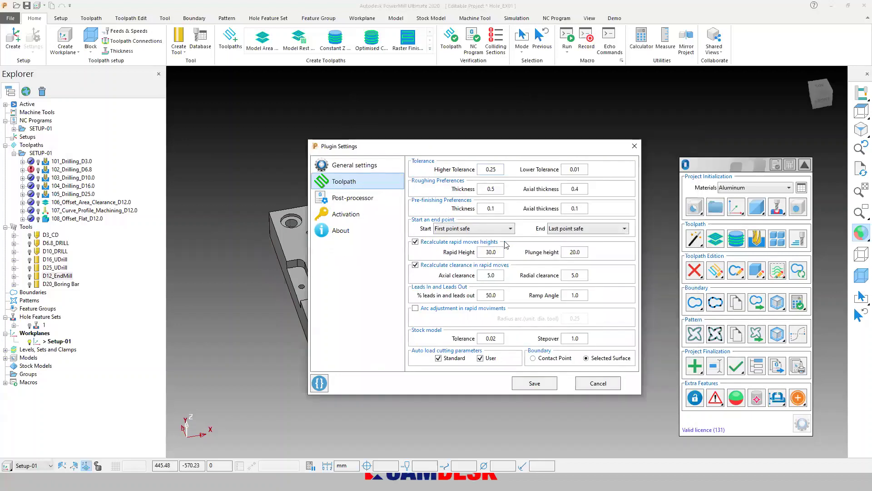
left_click_drag(500, 251, 482, 253)
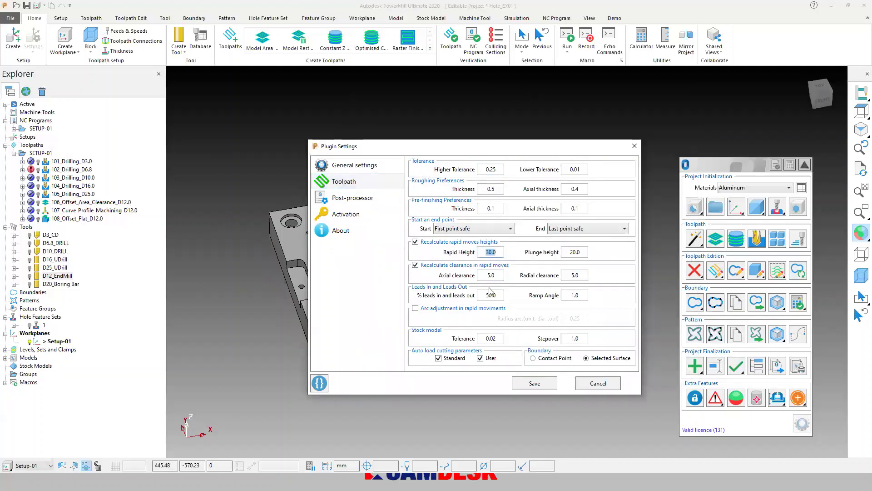
left_click(494, 272)
left_click_drag(500, 295, 481, 296)
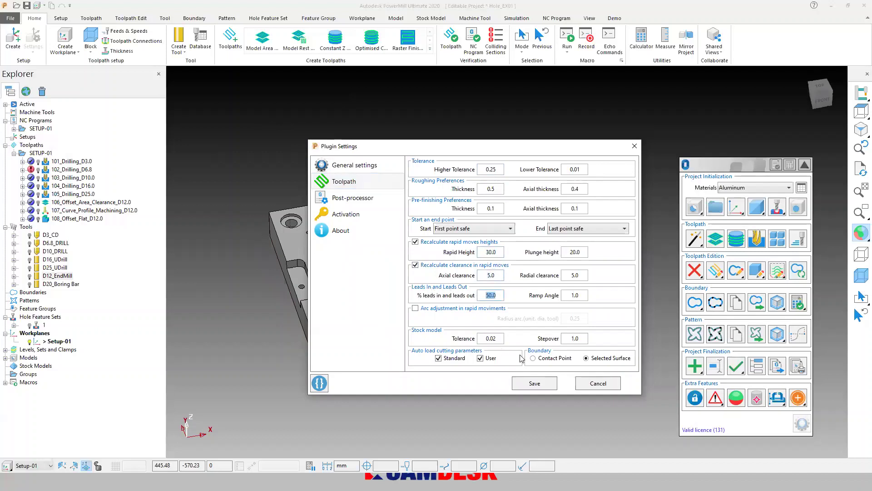
left_click_drag(500, 339, 485, 338)
left_click_drag(563, 339, 585, 341)
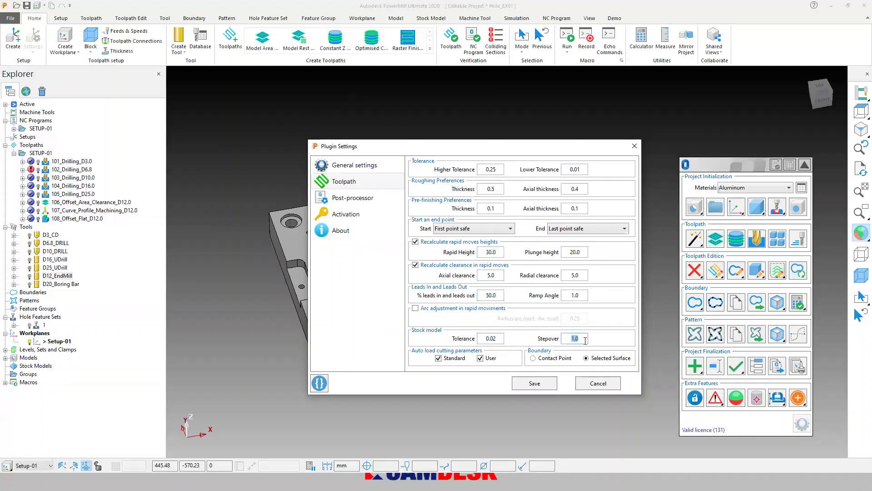
left_click(597, 385)
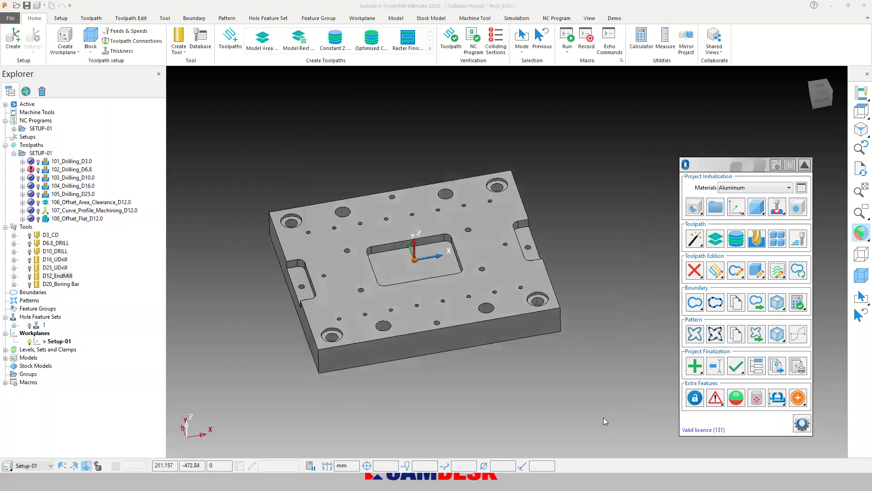
Move the plugin toolbar aside and open the project Example_Multiple Block Cretion
left_click_drag(726, 165, 762, 189)
left_click(790, 227)
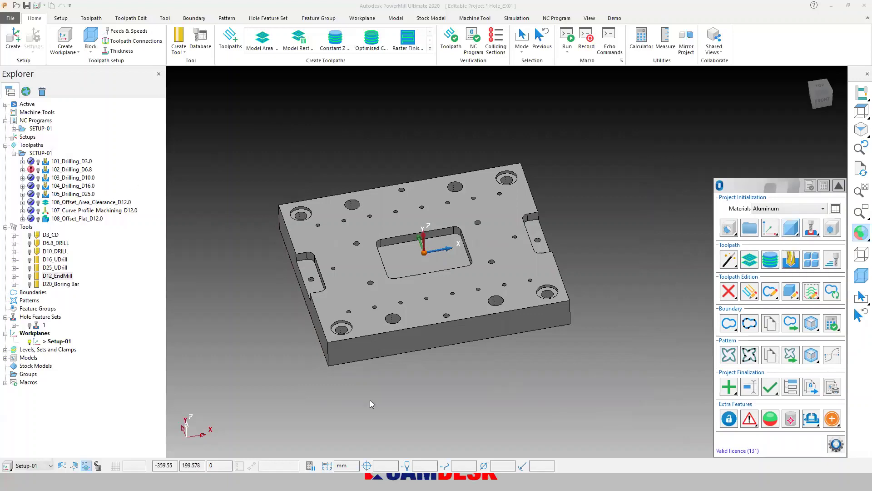
left_click(10, 20)
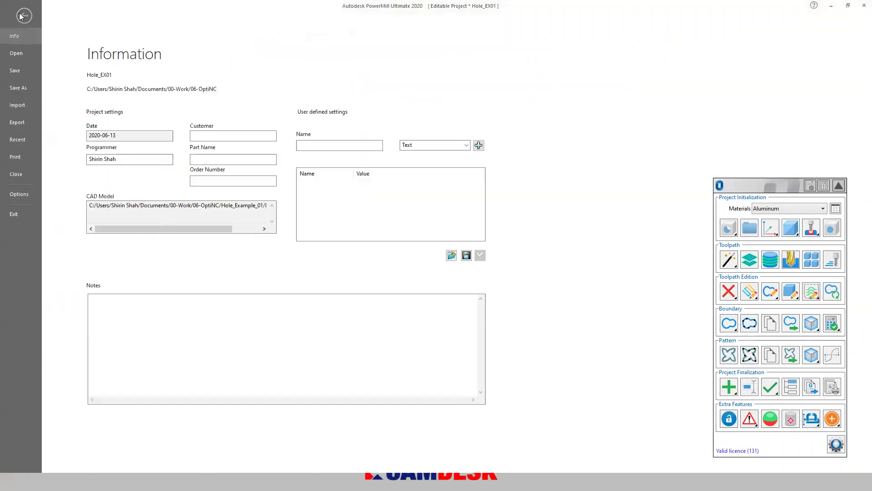
left_click(24, 15)
left_click(615, 18)
left_click(70, 51)
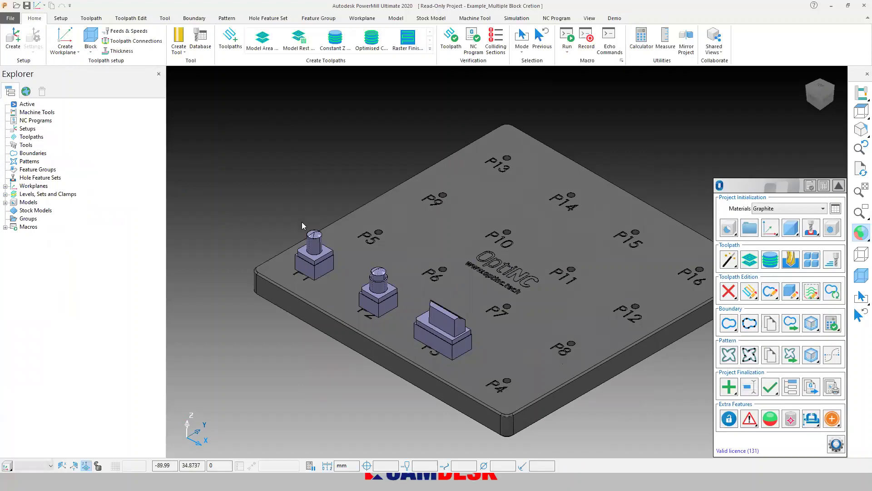
Expand the project's models and levels and toggle the visibility of level 0 off and on
middle_click_drag(356, 348, 569, 316)
left_click(5, 203)
left_click(5, 194)
left_click(30, 203)
left_click(30, 203)
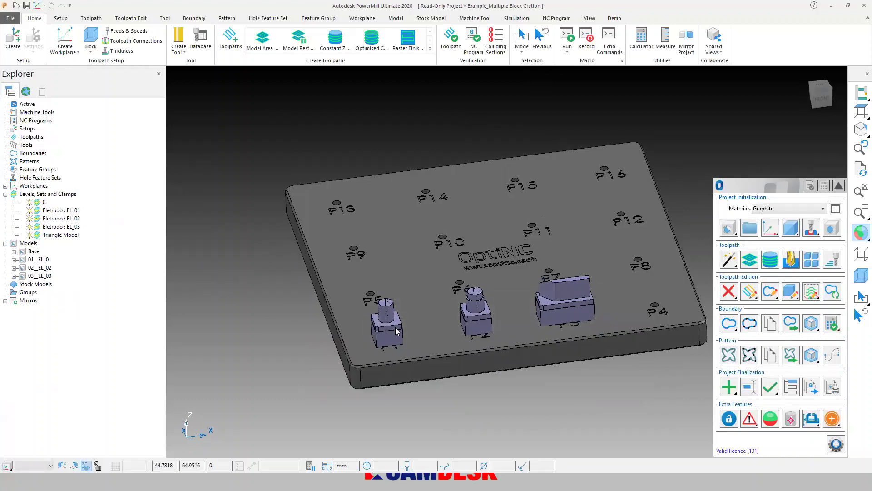
scroll(448, 322, "up", 3)
middle_click_drag(367, 331, 367, 306, "shift")
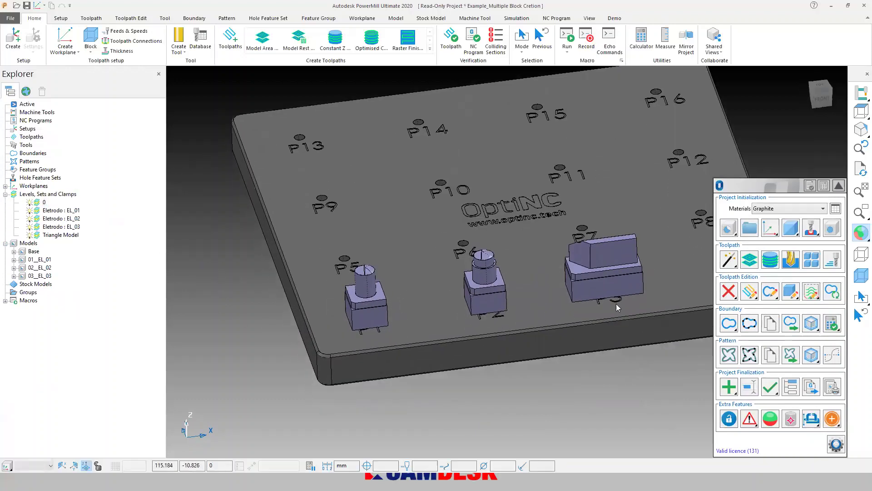
Toggle levels 0 and Eletrodo : EL_01 to check which geometry each one holds
middle_click_drag(530, 340, 408, 302)
left_click(29, 203)
left_click(29, 211)
left_click(29, 210)
left_click(30, 202)
Inspect the three electrodes mounted along the front row of the base plate
left_click(316, 302)
left_click(455, 304)
left_click(553, 297)
left_click(467, 343)
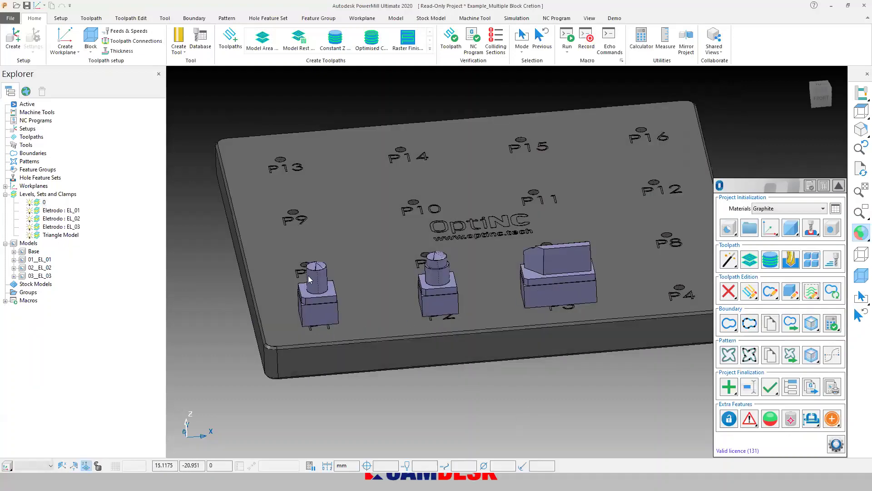
middle_click_drag(487, 365, 507, 354)
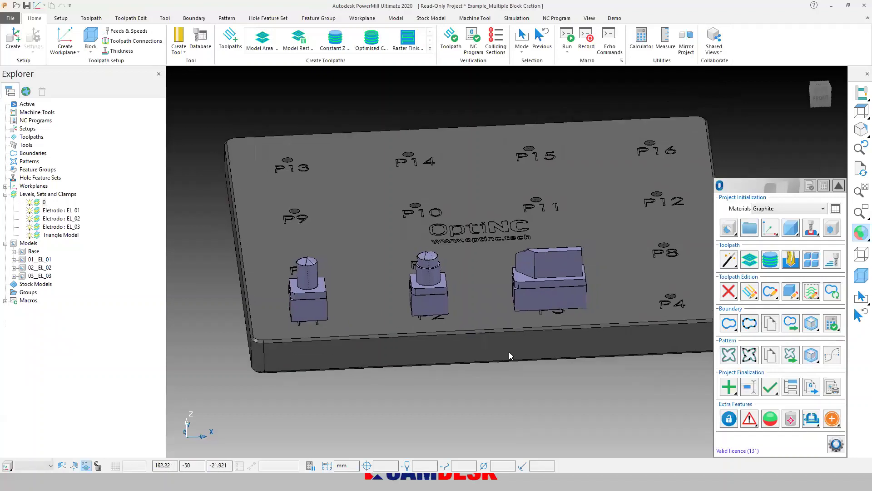
middle_click_drag(495, 322, 482, 318, "shift")
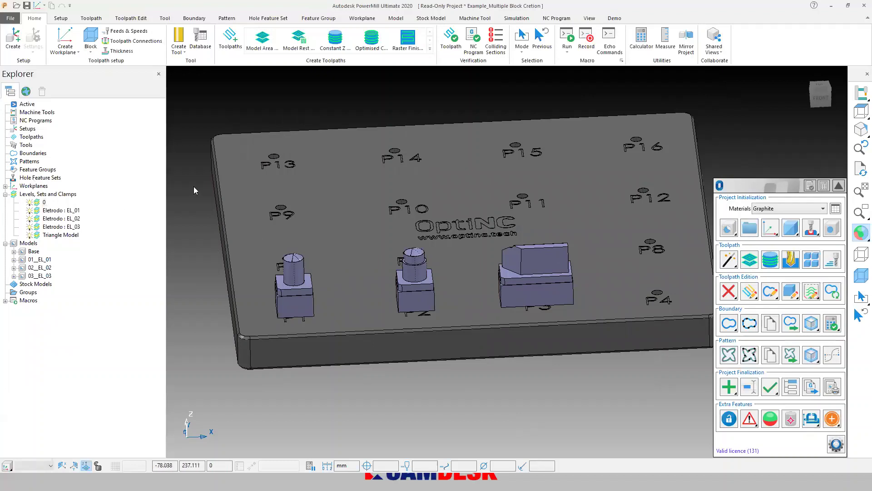
Open the Multiple Blocks tool and set levels 0 and Triangle Model to Ignore
middle_click_drag(406, 286, 392, 274, "shift")
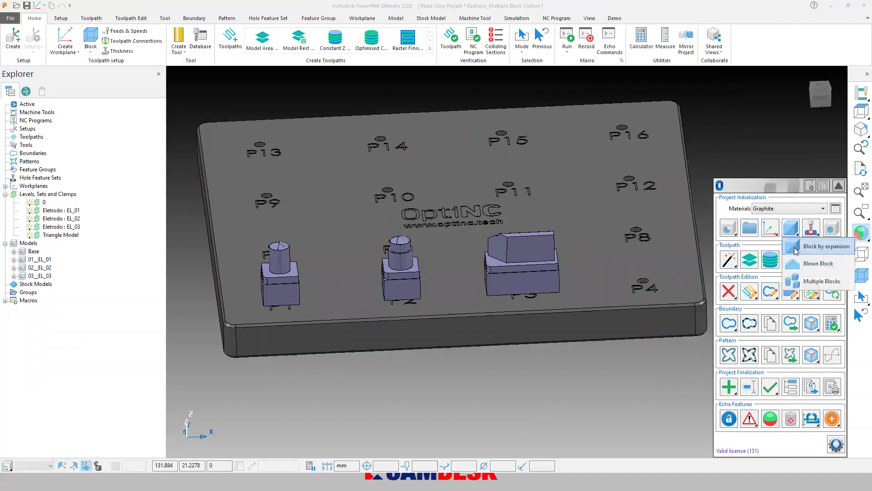
left_click(811, 259)
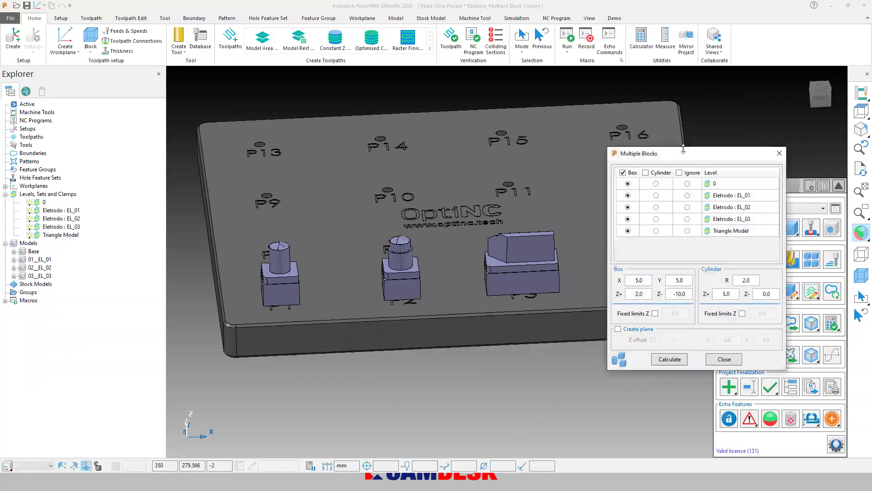
left_click_drag(700, 156, 761, 166)
middle_click_drag(475, 320, 459, 322, "shift")
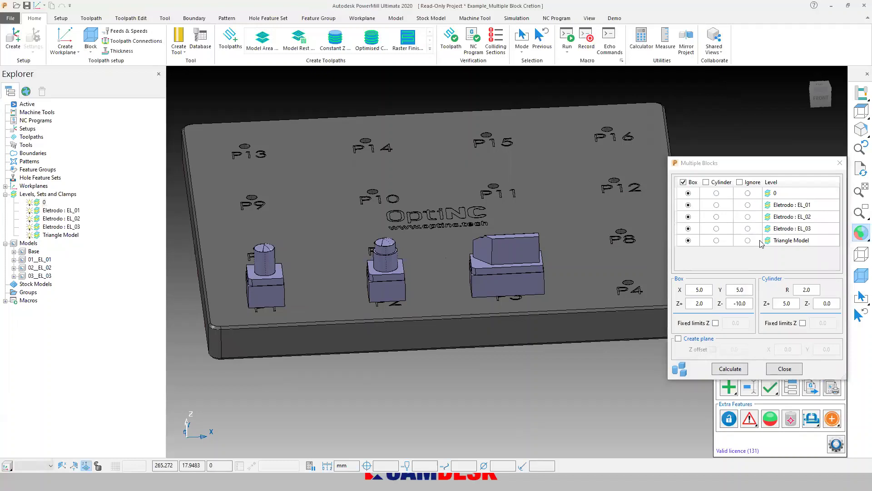
middle_click_drag(567, 292, 559, 285, "shift")
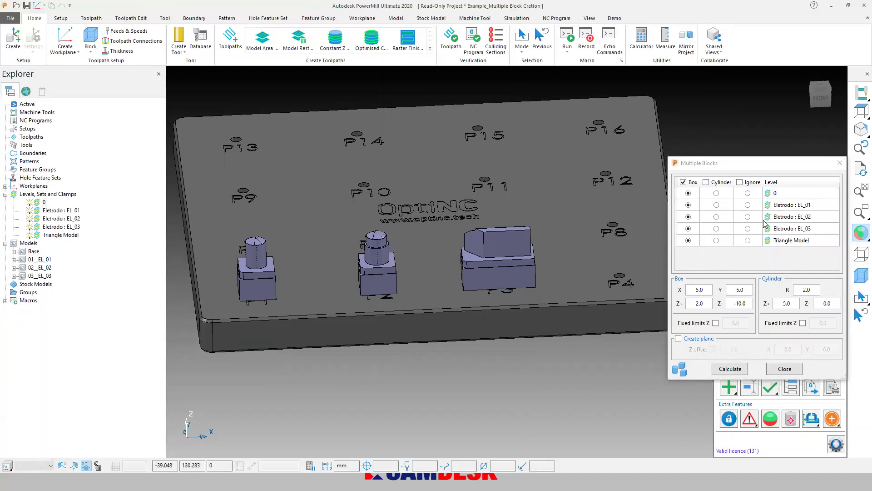
left_click(748, 194)
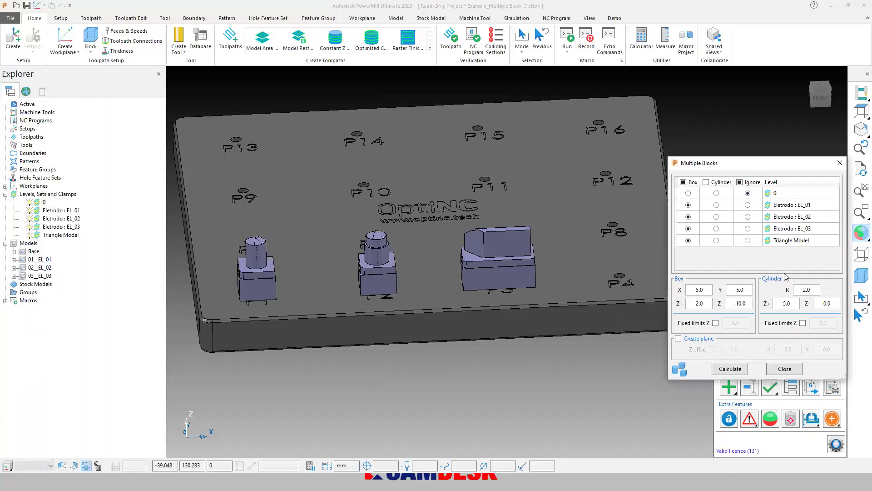
left_click(748, 240)
Set the box Z- expansion to 0 and calculate box blocks for the three electrode levels
double_click(701, 291)
double_click(736, 289)
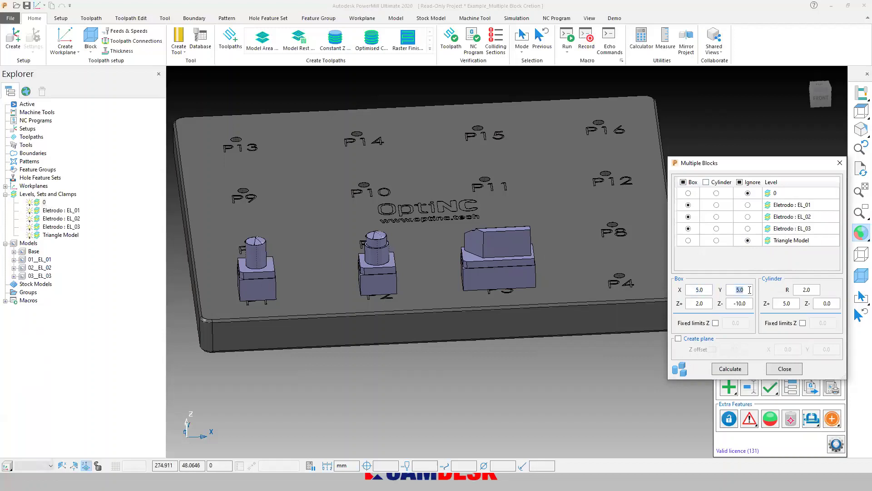
left_click(698, 304)
double_click(750, 303)
type("0")
key("Tab")
left_click(728, 369)
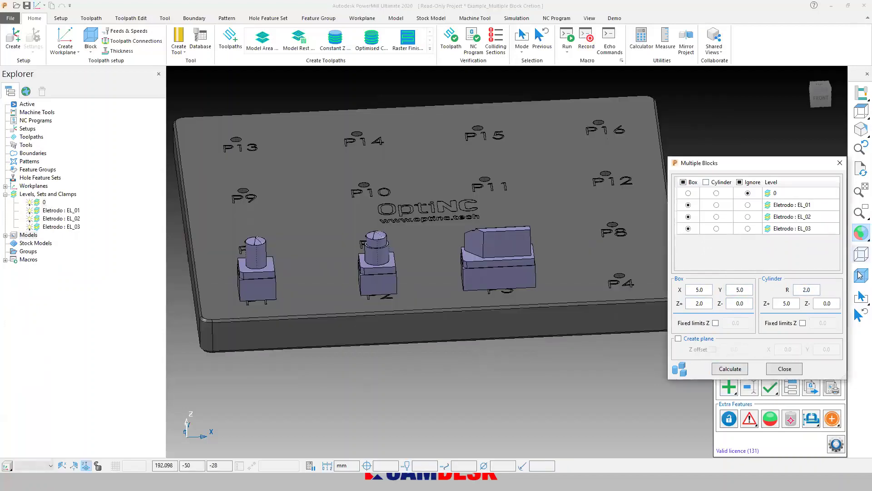
Examine the blocks around the three electrodes from front and angled views, checking where they meet the base plate
middle_click_drag(524, 336, 352, 303)
scroll(353, 302, "up", 2)
key("ctrl+2")
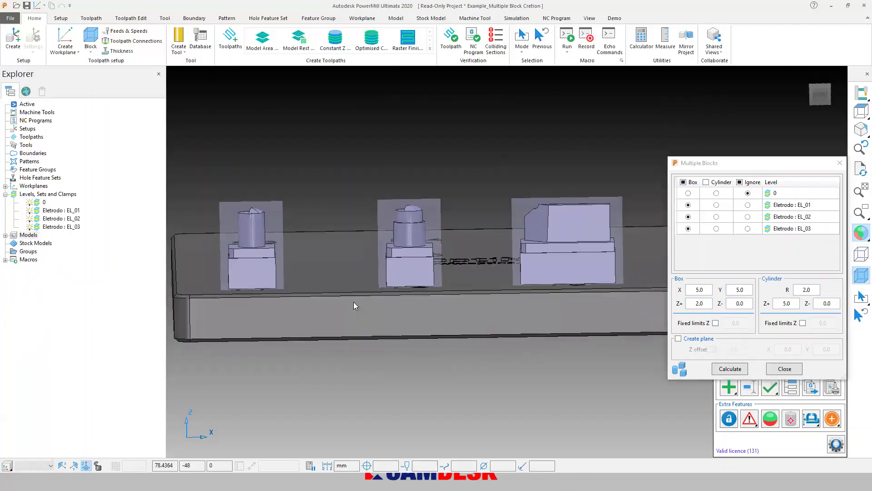
scroll(431, 278, "down", 2)
middle_click_drag(375, 299, 410, 348)
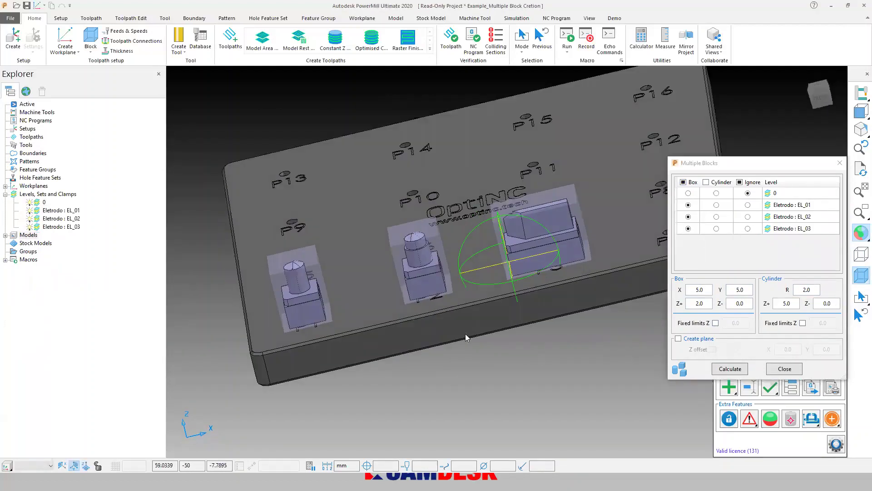
scroll(478, 290, "down", 2)
key("ctrl+2")
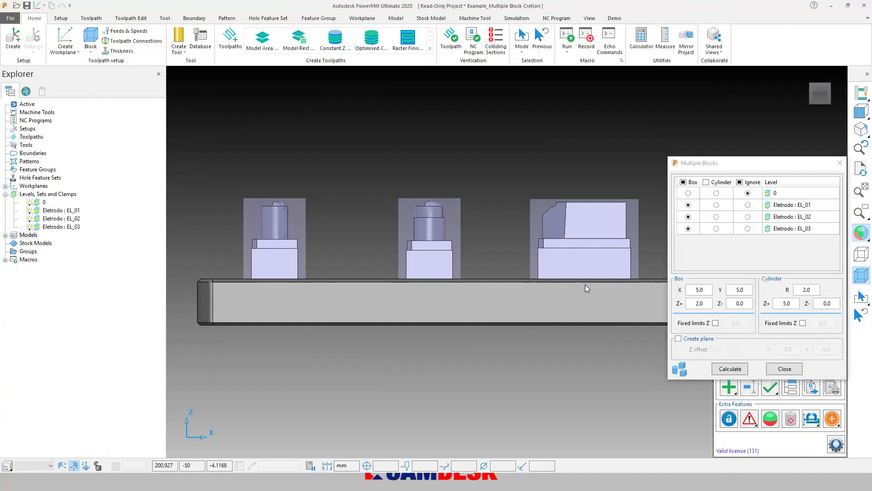
scroll(501, 263, "down", 2)
middle_click_drag(494, 327, 541, 325)
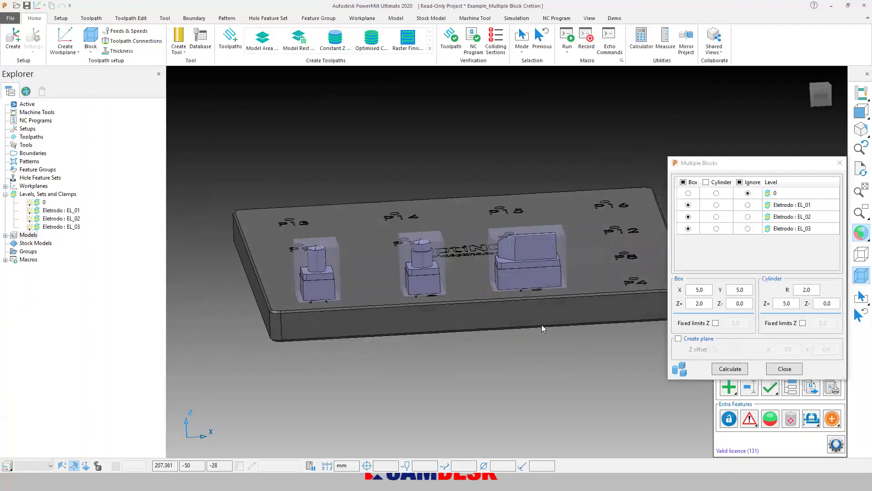
key("ctrl+2")
scroll(553, 284, "up", 3)
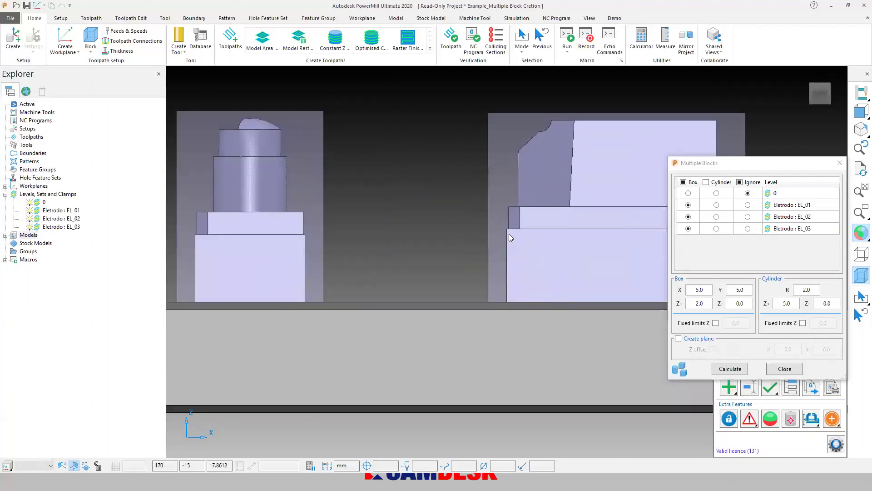
Set the box Z- expansion to -10 and recalculate the blocks for the three electrodes
left_click(747, 301)
type("-10")
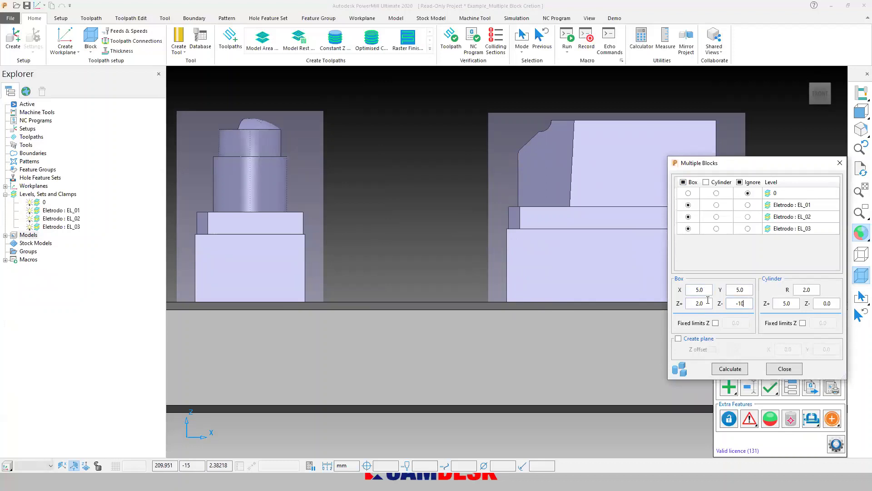
left_click(730, 369)
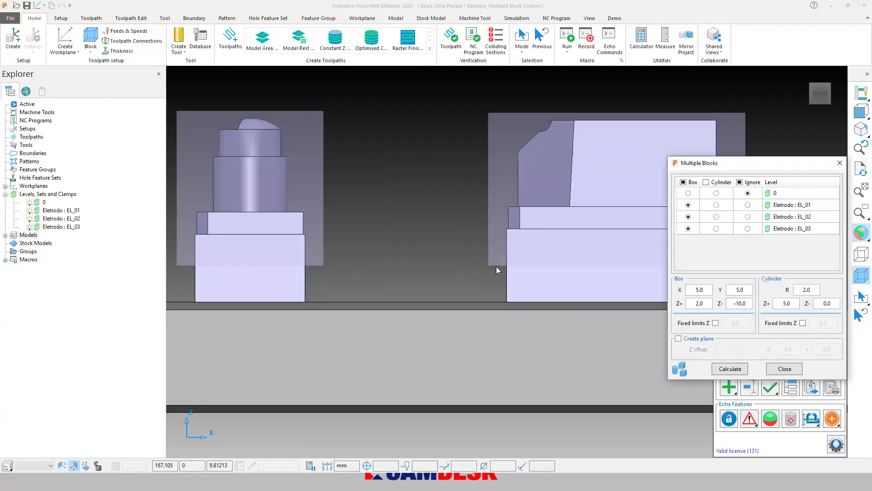
middle_click_drag(574, 326, 502, 312)
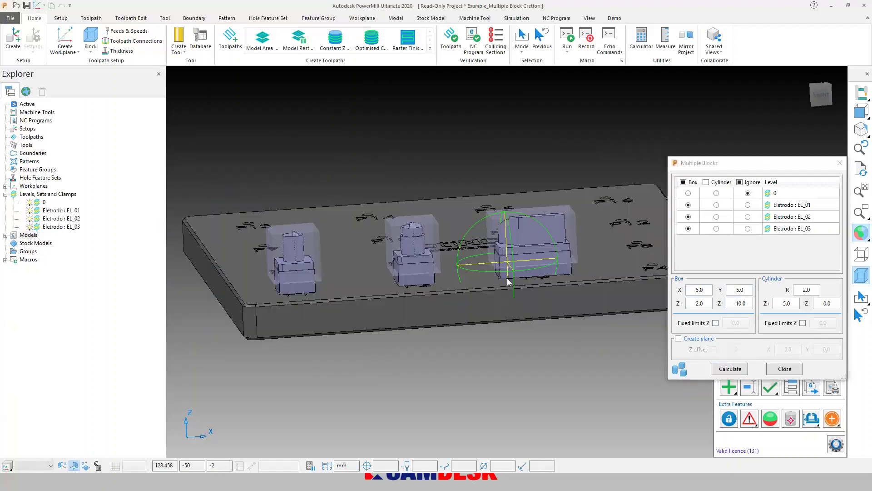
scroll(506, 265, "up", 5)
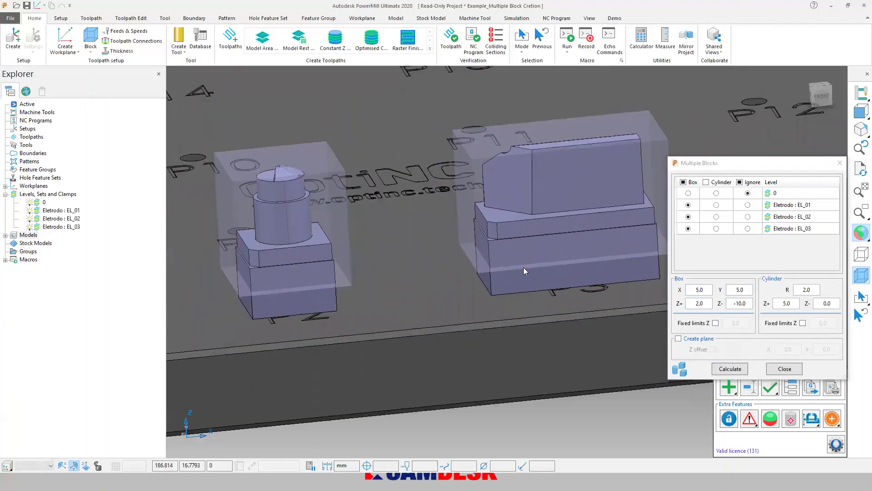
scroll(453, 289, "down", 2)
Enable plane creation, recalculate the blocks, and check the planes around the three electrodes
left_click(695, 339)
left_click(729, 369)
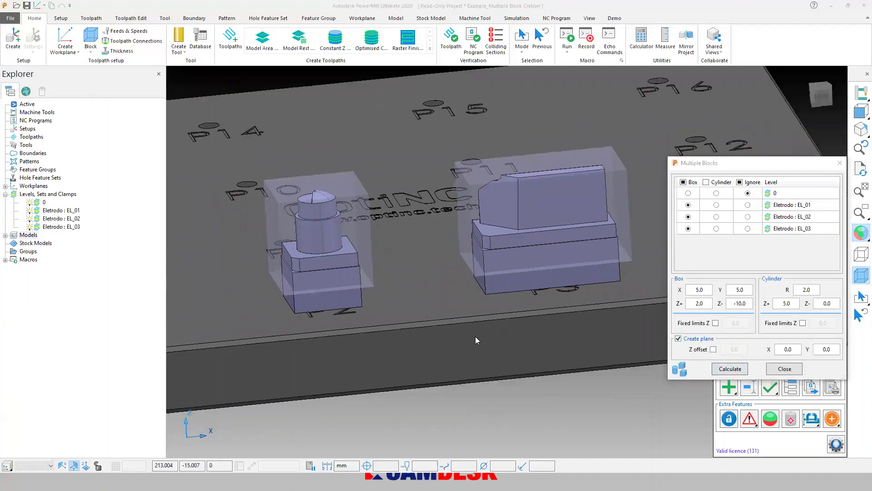
scroll(515, 292, "down", 3)
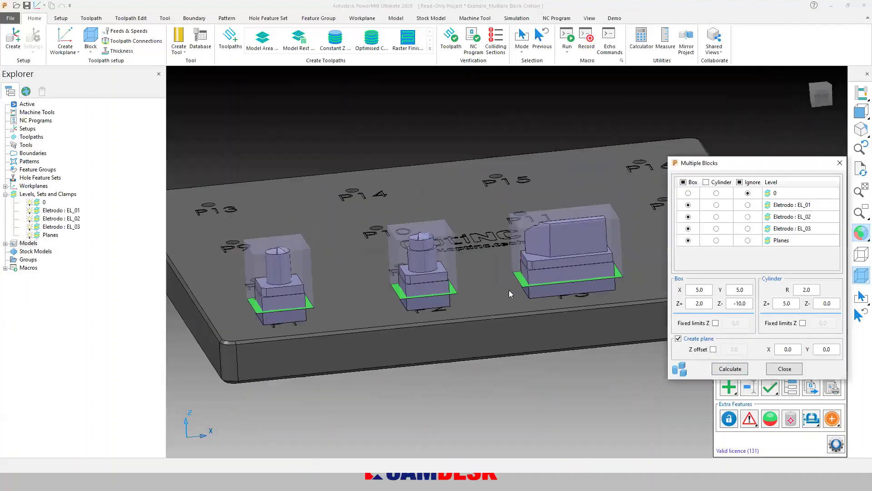
middle_click_drag(289, 304, 275, 307)
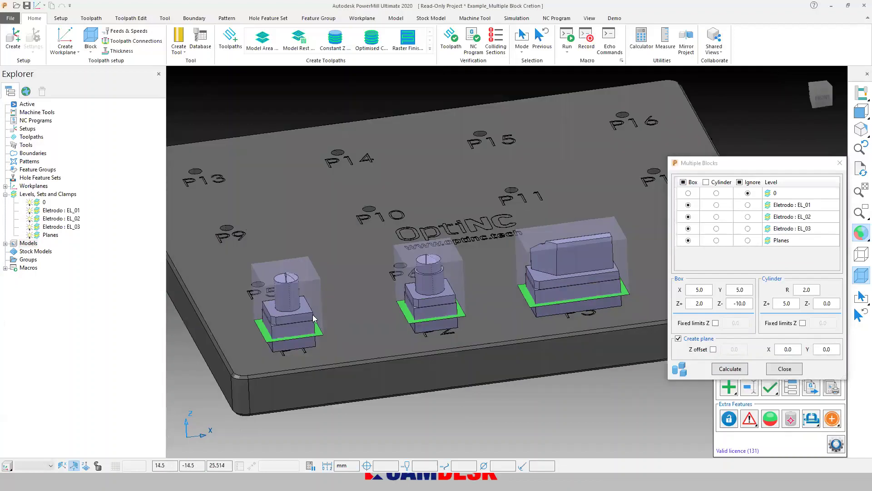
scroll(269, 328, "up", 5)
left_click(267, 343)
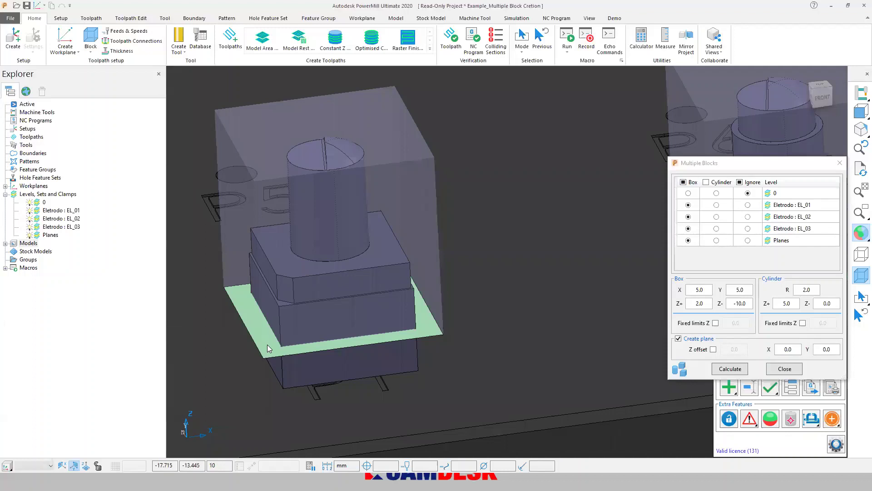
scroll(322, 336, "down", 3)
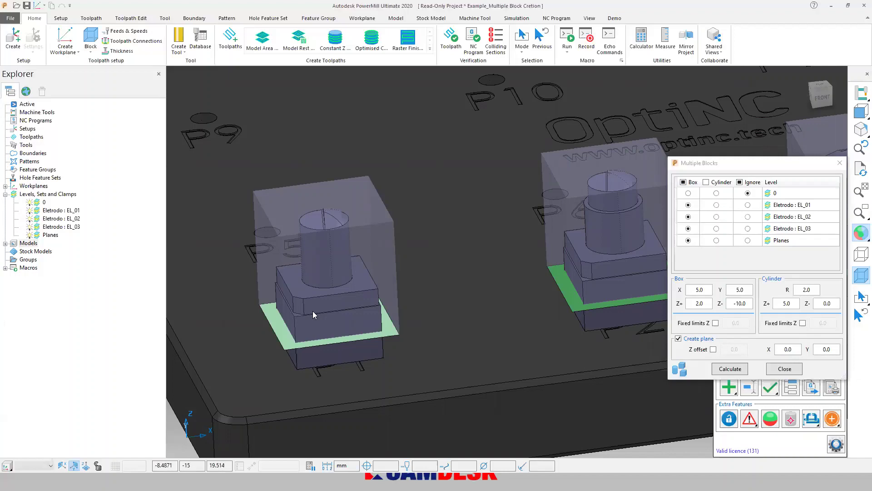
scroll(338, 311, "down", 3)
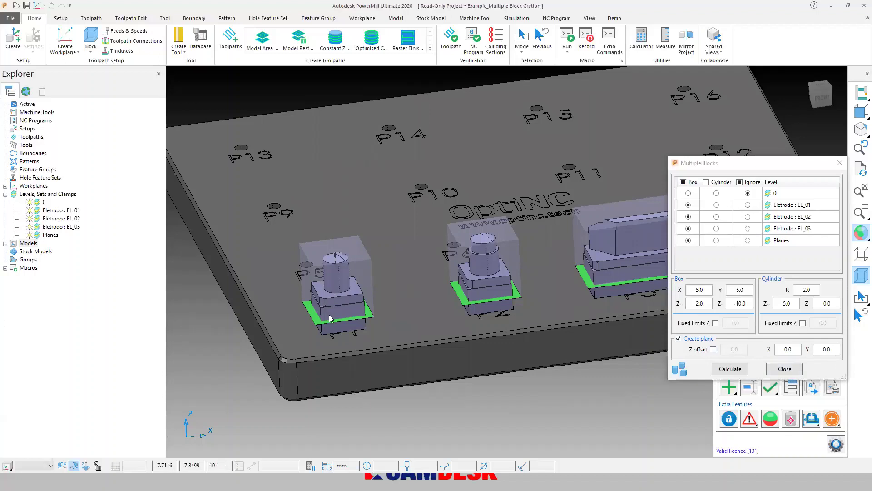
scroll(329, 314, "down", 2)
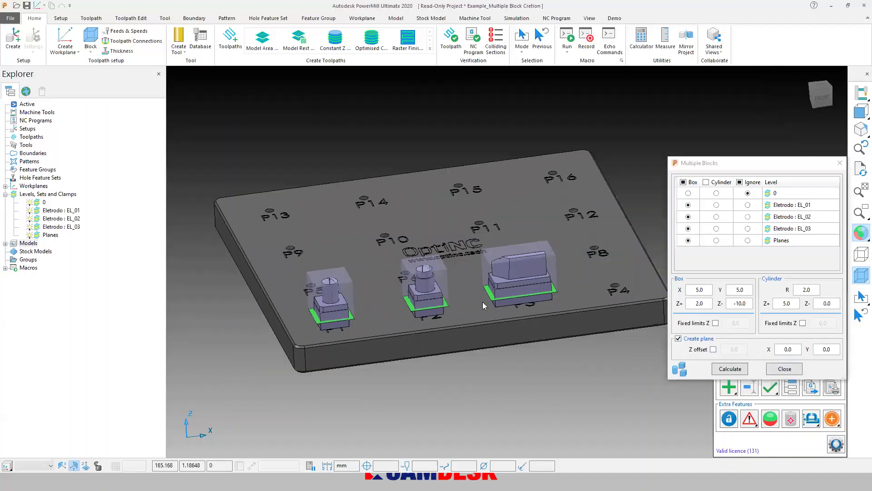
Expand the project's models list and close the Multiple Blocks tool
left_click(5, 244)
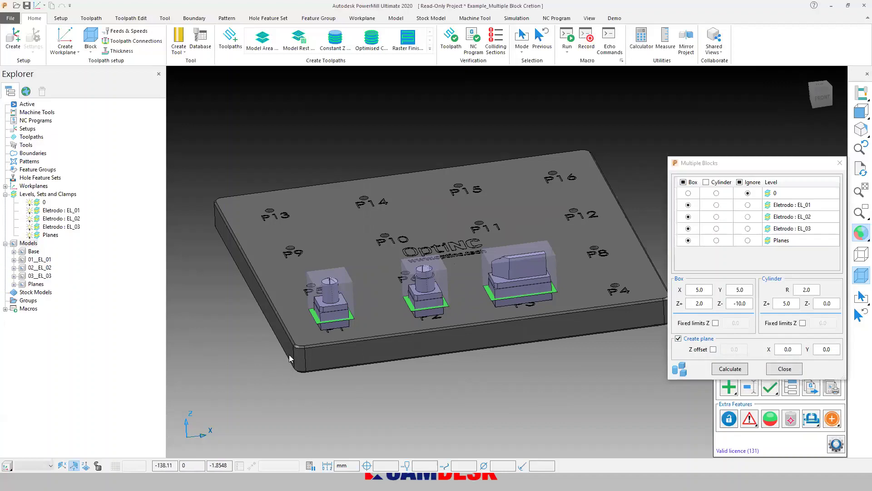
left_click(783, 369)
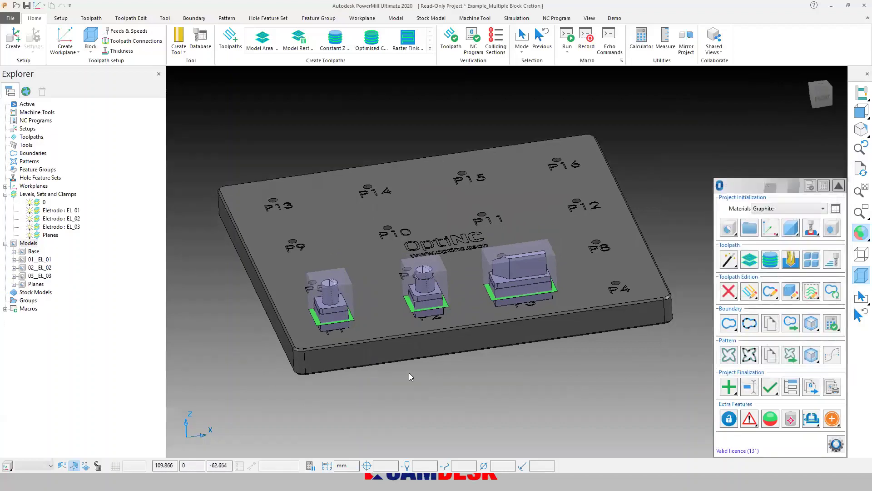
scroll(396, 365, "down", 2)
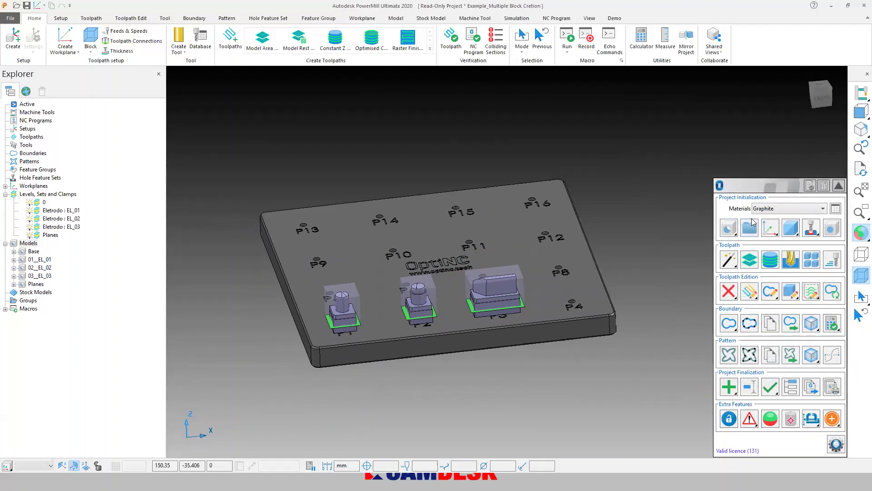
scroll(543, 229, "up", 3)
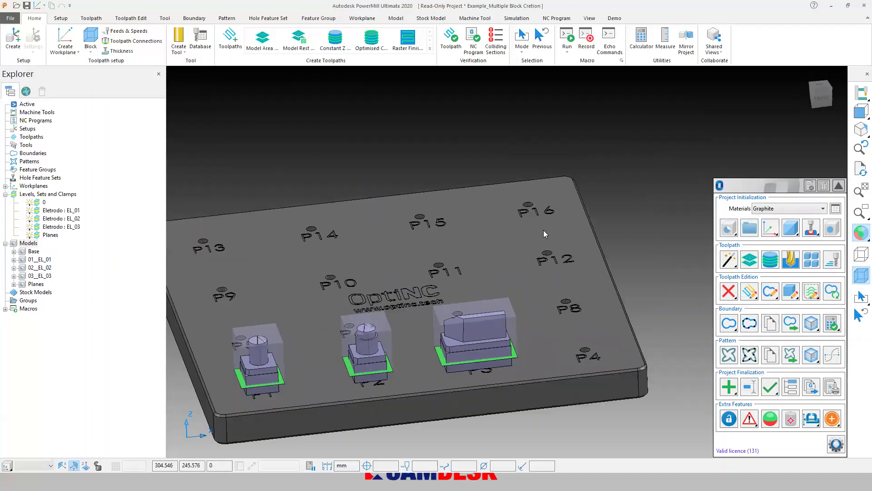
scroll(552, 221, "down", 1)
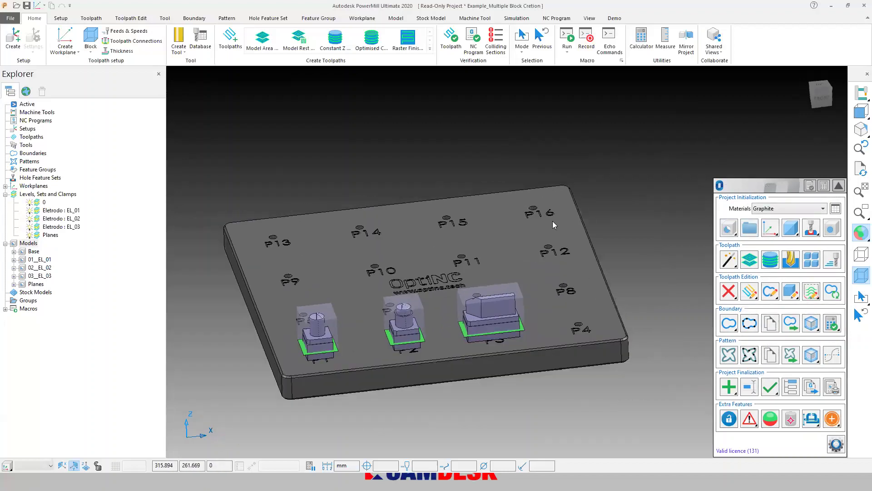
Switch to the PowerPoint slide show CAMDESK_OptiNC_Demo.pptx
key("alt+Tab")
key("alt+Tab")
key("alt+Tab")
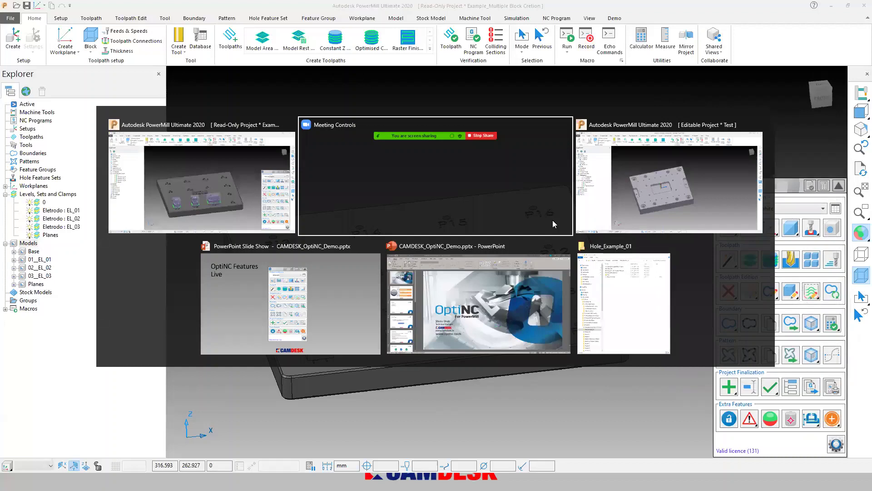
key("alt+Tab")
key("alt+Tab")
key("alt+Tab")
key("alt+Tab")
key("alt+Tab")
key("alt+Tab")
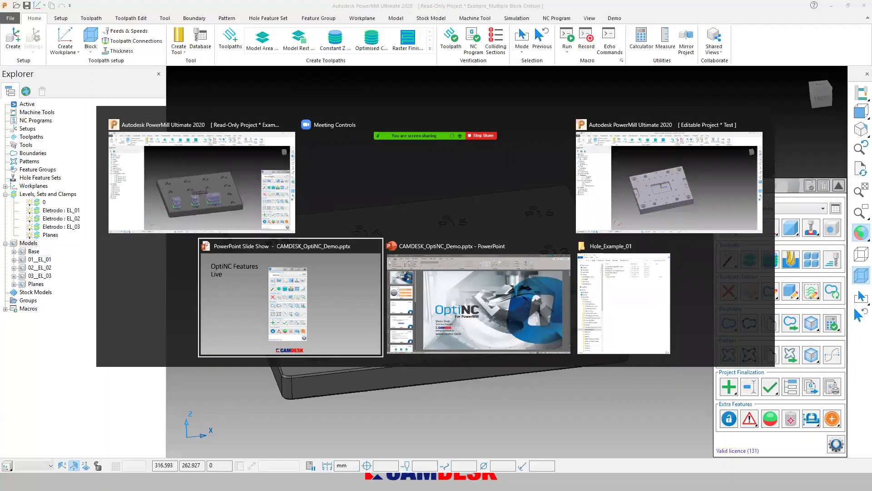